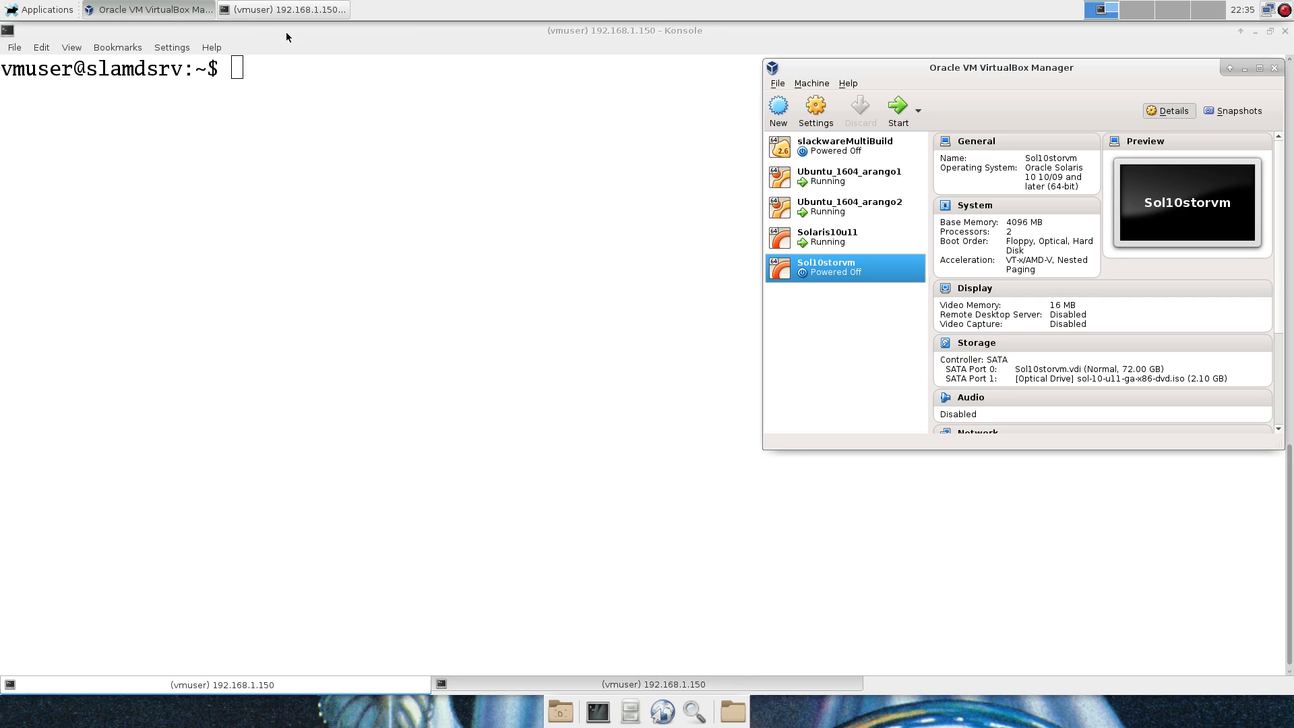
# Start Sol10storvm with Normal Start and boot the Oracle Solaris GRUB entry to the installer menu.
pyautogui.click(919, 122)
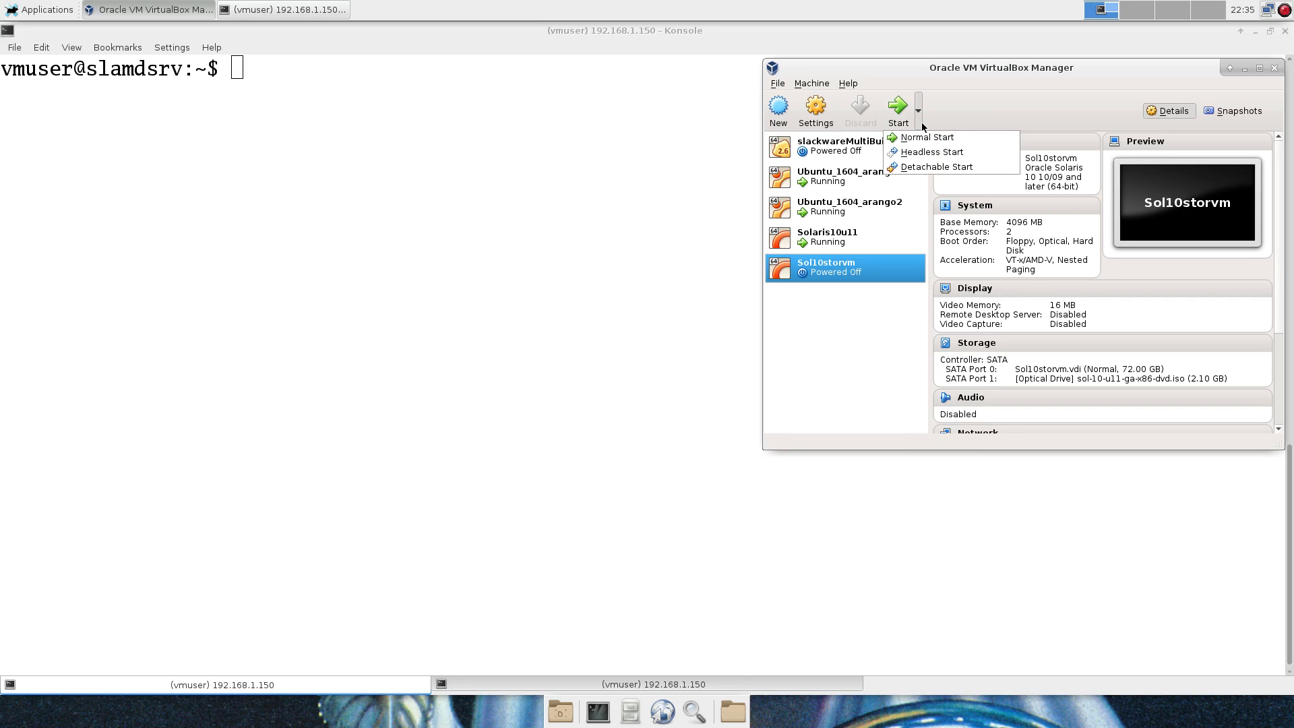
pyautogui.click(933, 138)
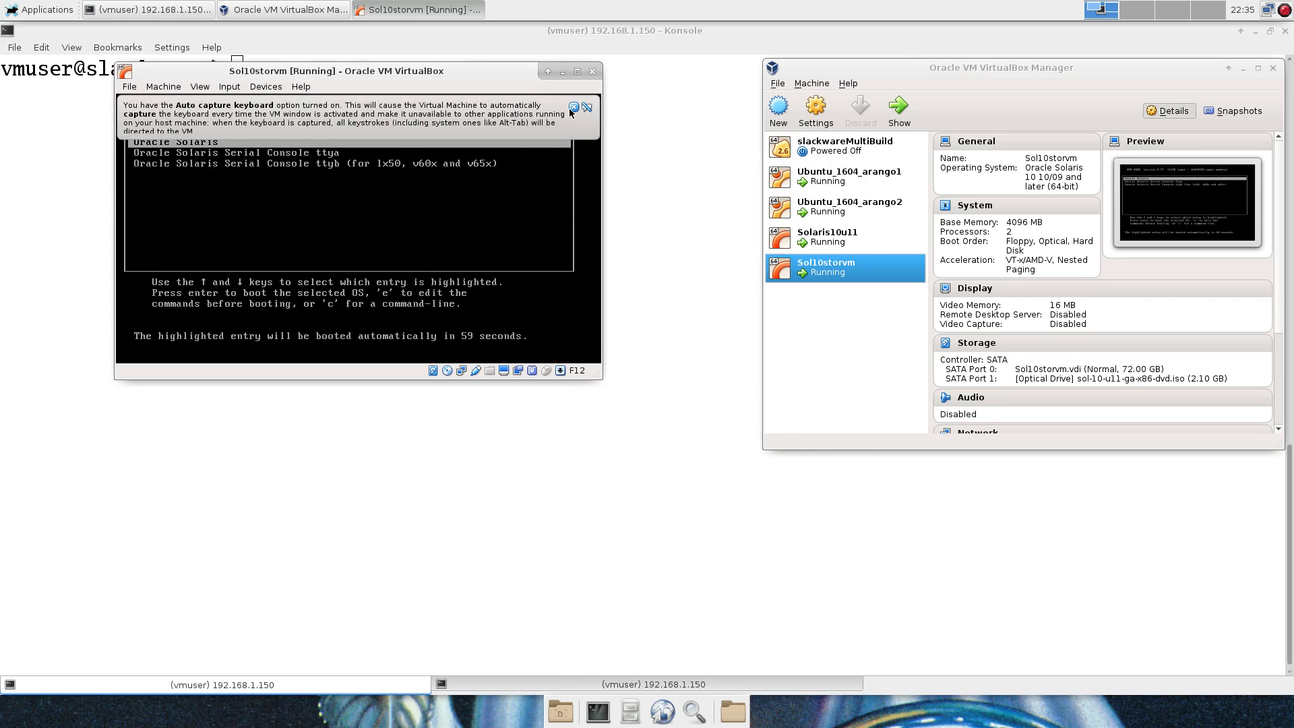
pyautogui.click(573, 107)
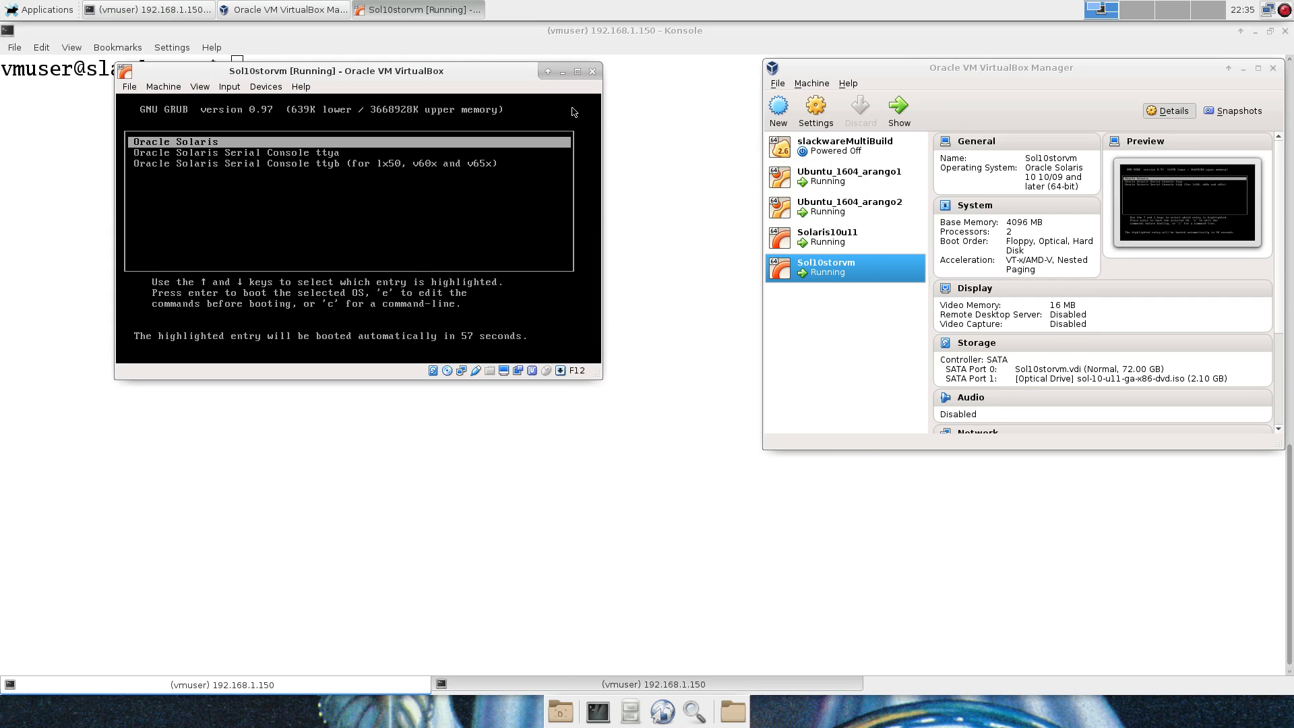
pyautogui.press('Return')
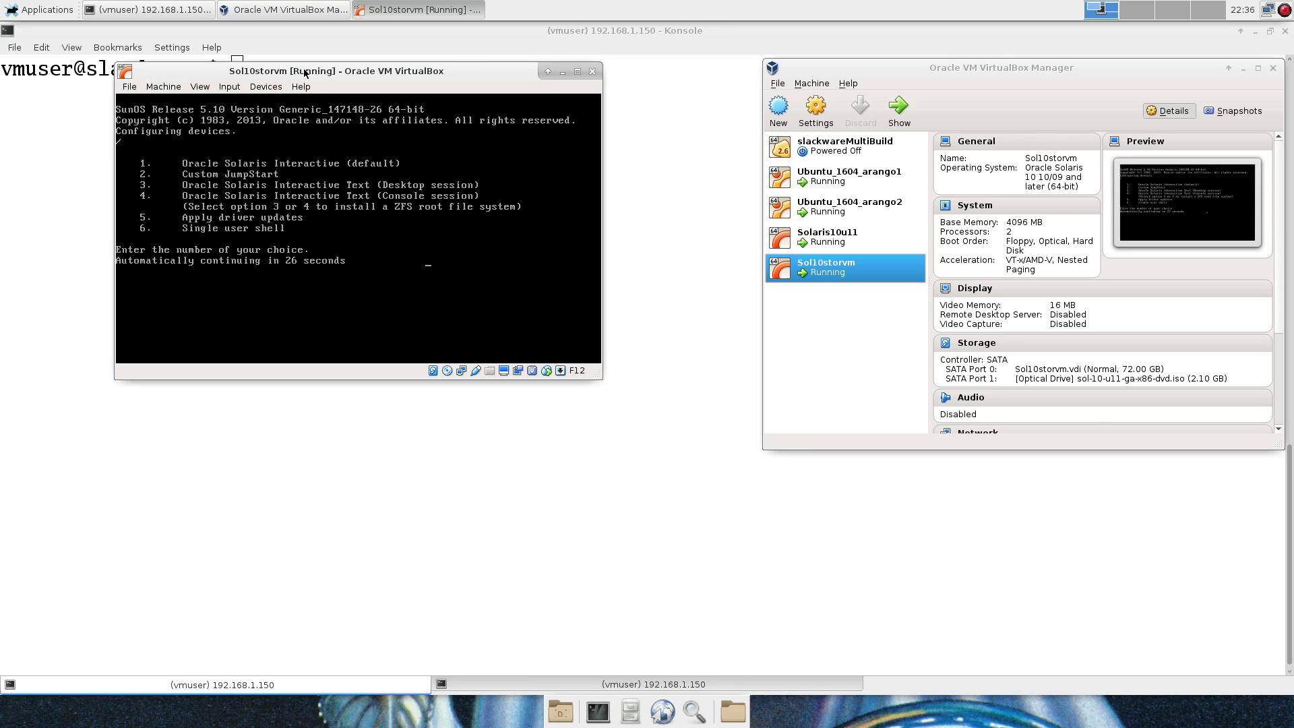
# Choose install type 4, the Interactive Text console session, and try scaled display mode.
pyautogui.moveTo(302, 69); pyautogui.dragTo(262, 66)
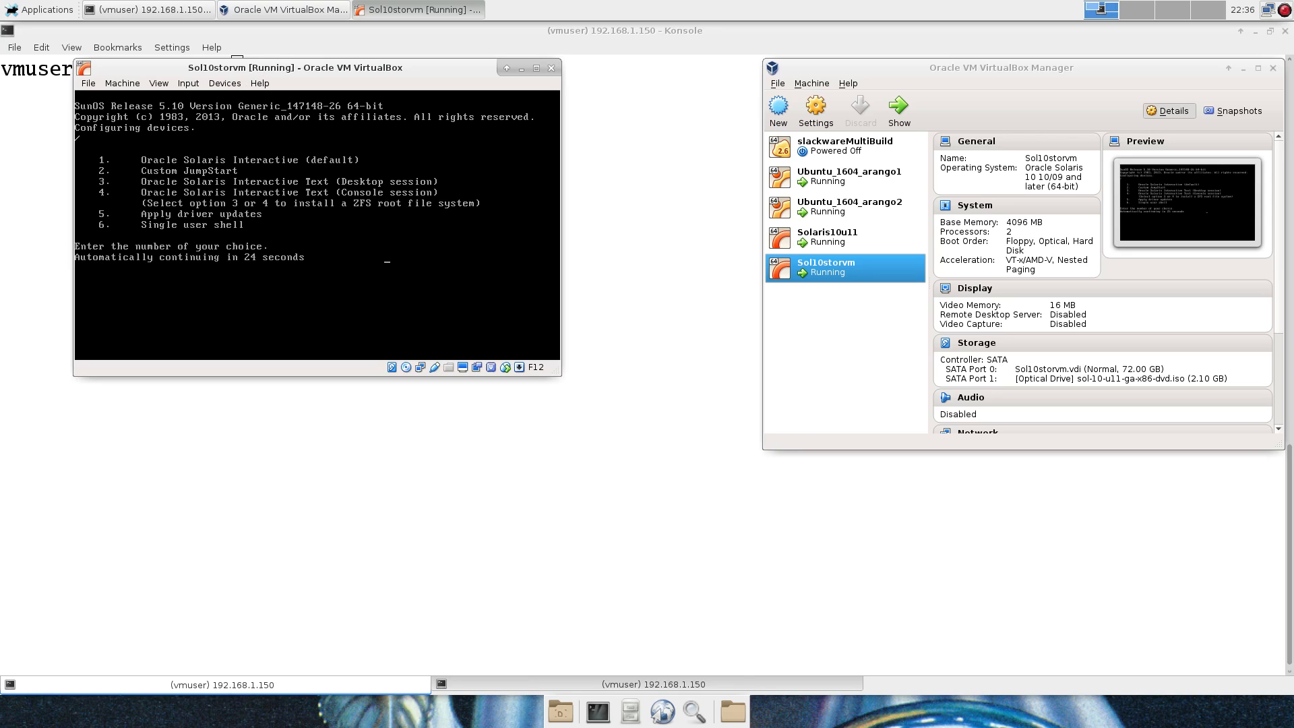
pyautogui.write('4')
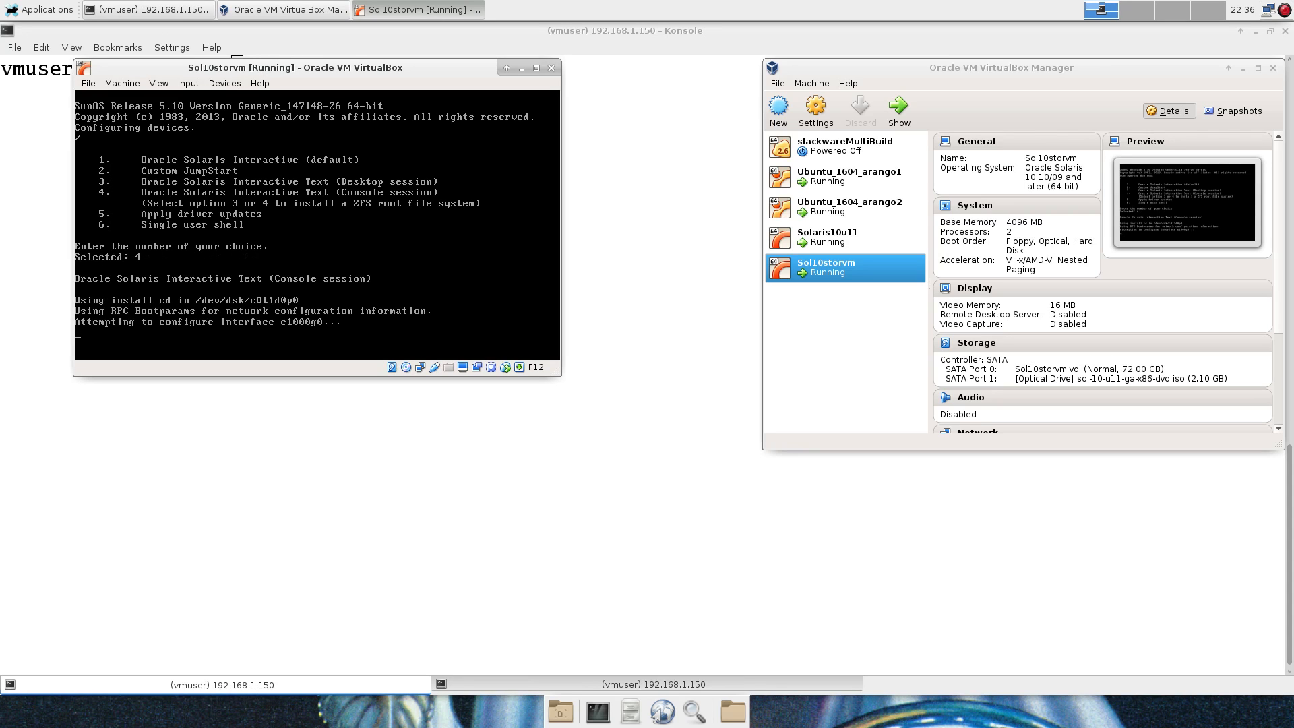
pyautogui.hotkey('F12', 'c')
pyautogui.press('Escape')
# Move the Sol10storvm window to the top-left corner and enlarge it.
pyautogui.moveTo(293, 65); pyautogui.dragTo(221, 27)
pyautogui.hotkey('F12', 'c')
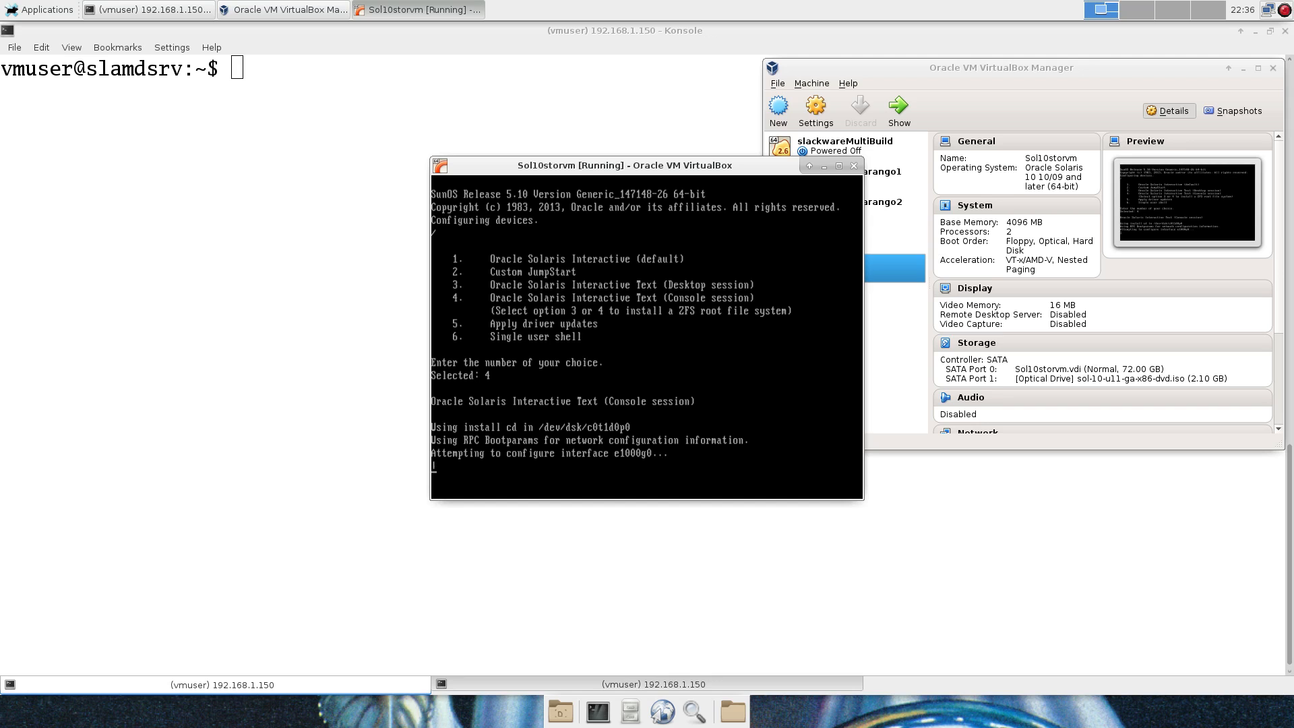
pyautogui.moveTo(721, 167); pyautogui.dragTo(292, 32)
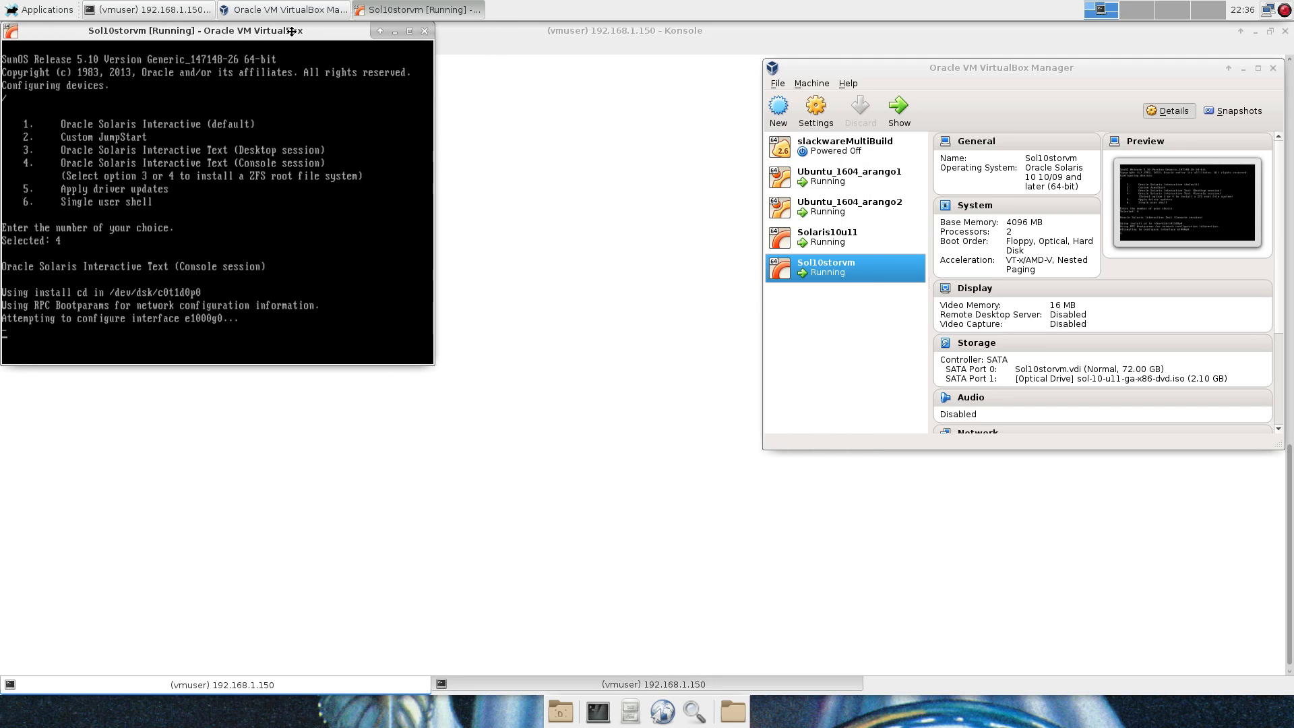
pyautogui.moveTo(434, 363); pyautogui.dragTo(1272, 676)
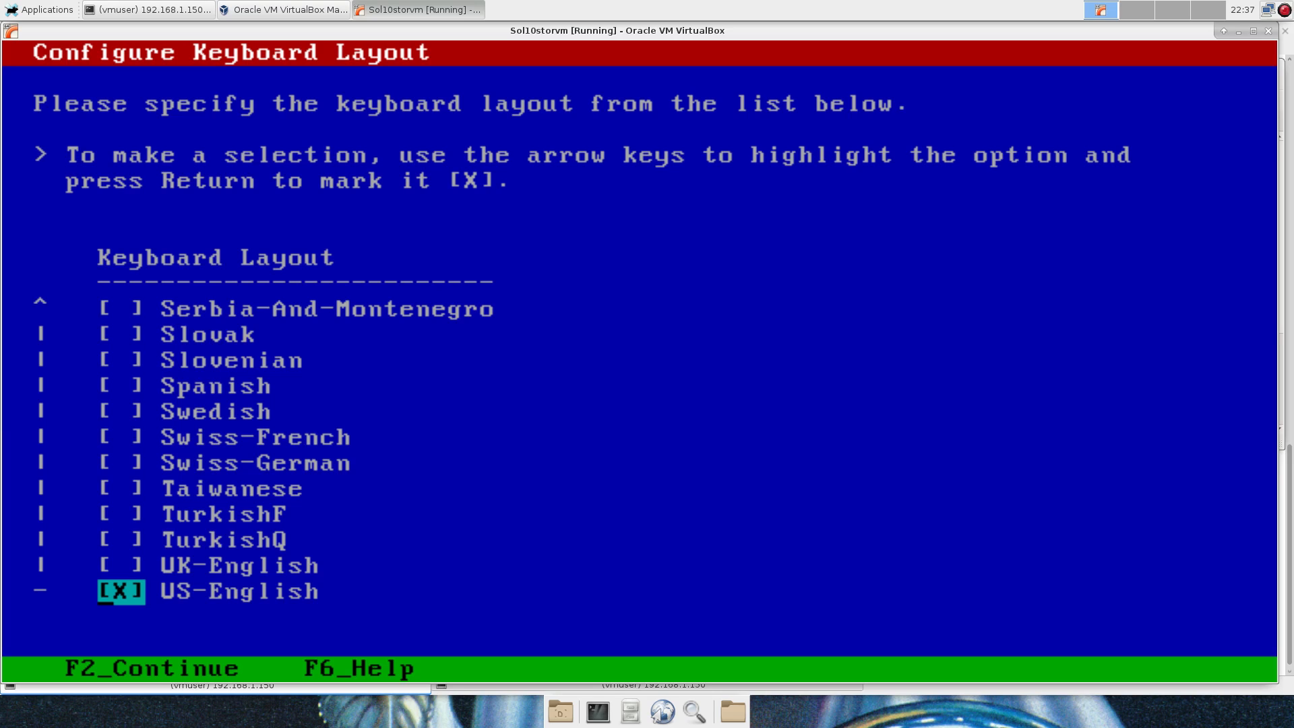
# Keep the US-English keyboard, pick English (0), and pass the intro, system identification and networked screens.
pyautogui.press('F2')
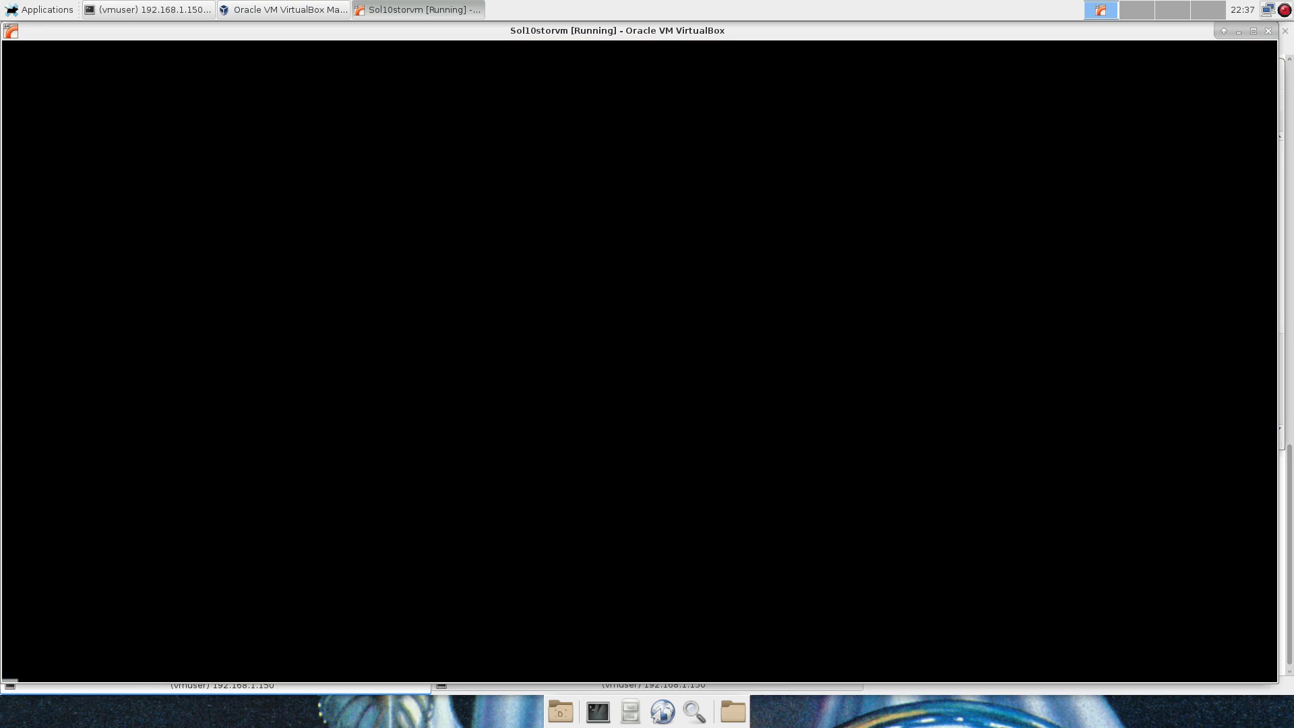
pyautogui.write('0')
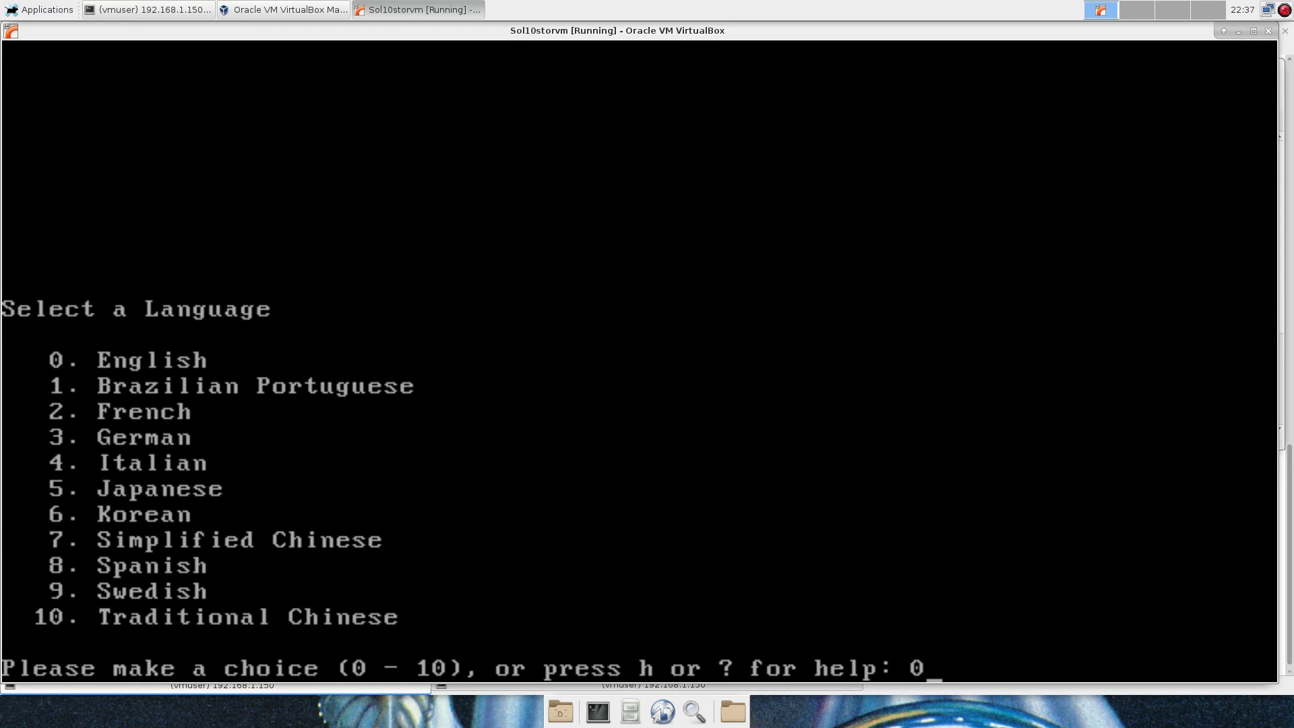
pyautogui.press('Return')
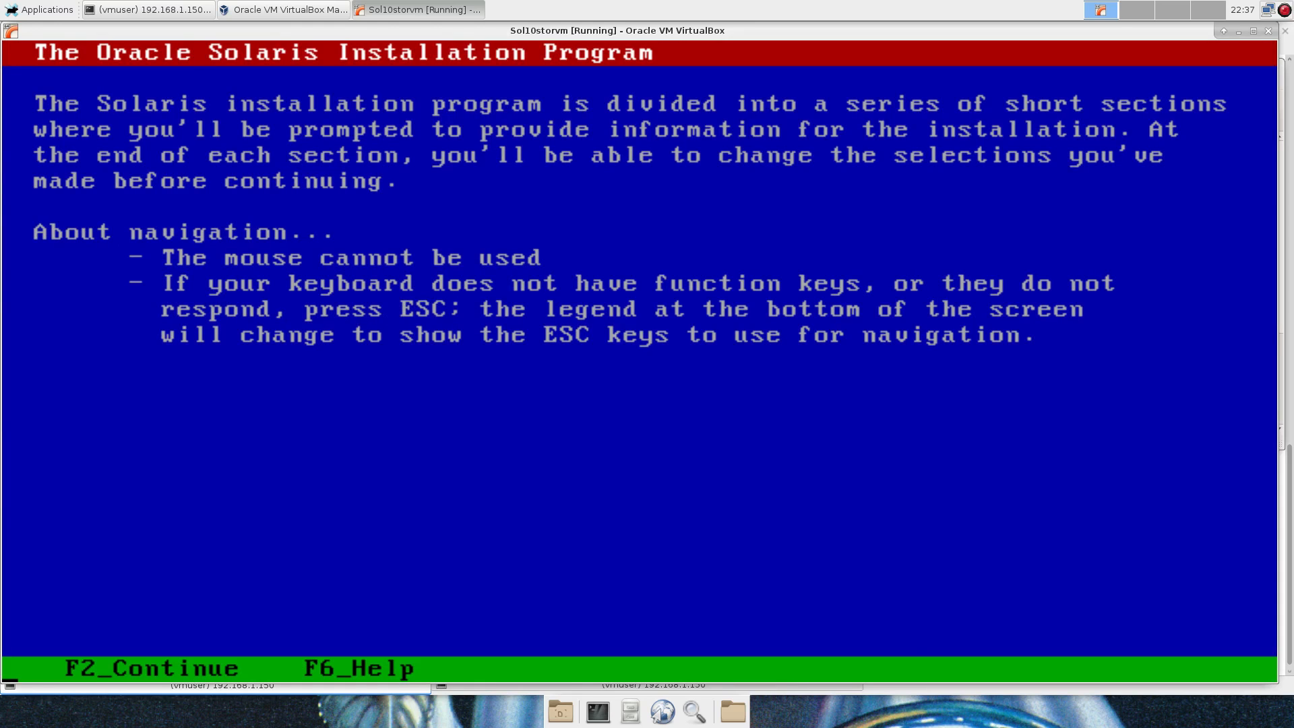
pyautogui.press('F2')
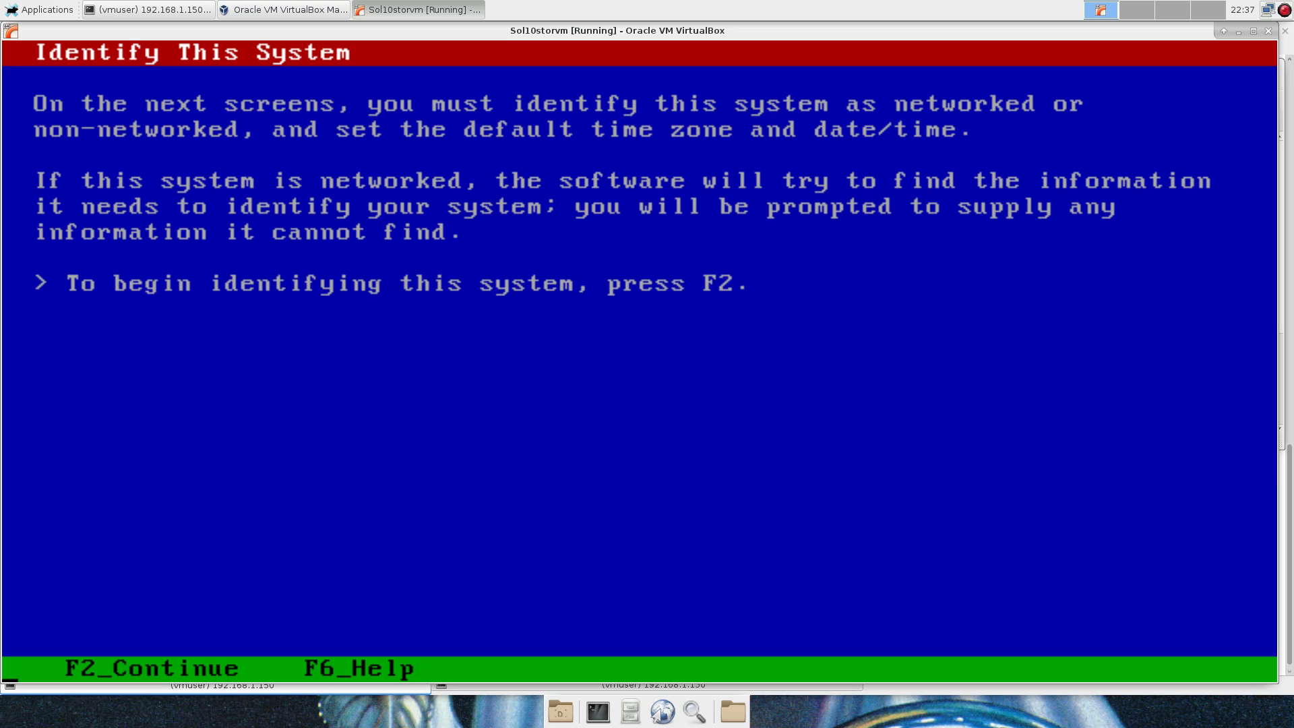
pyautogui.press('F2')
pyautogui.press('F2')
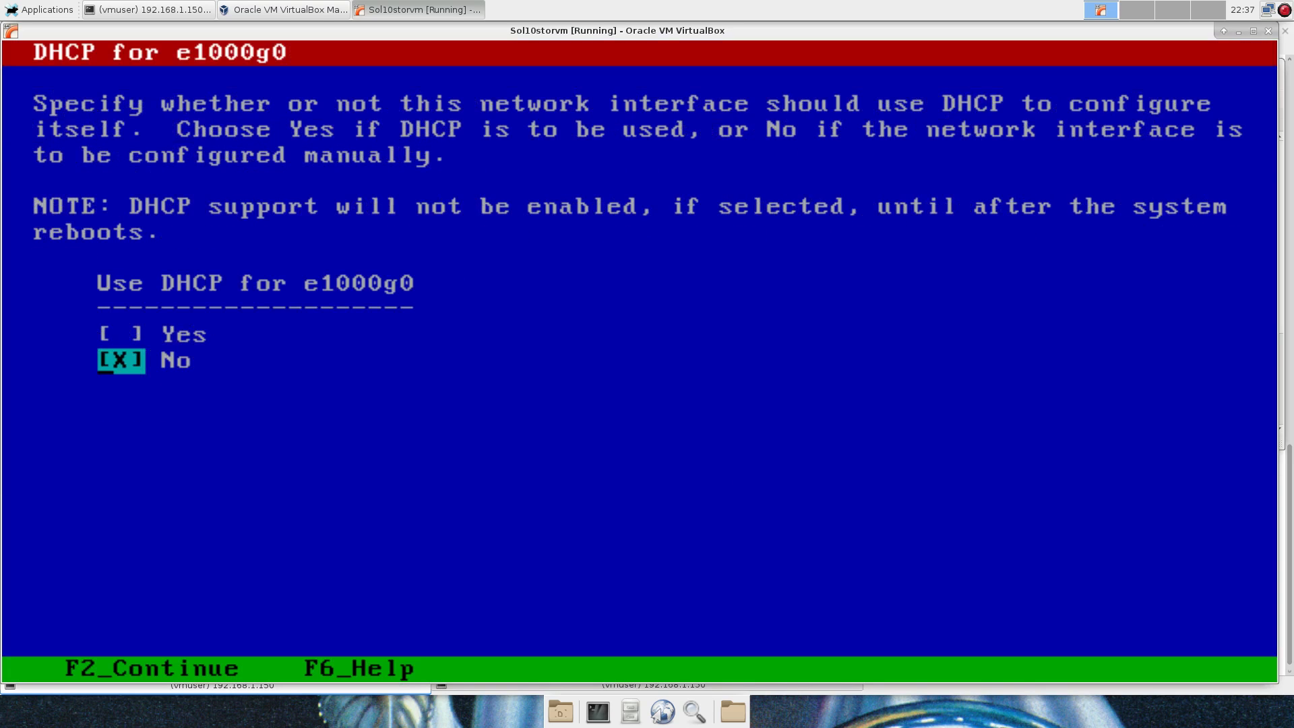
pyautogui.press('F2')
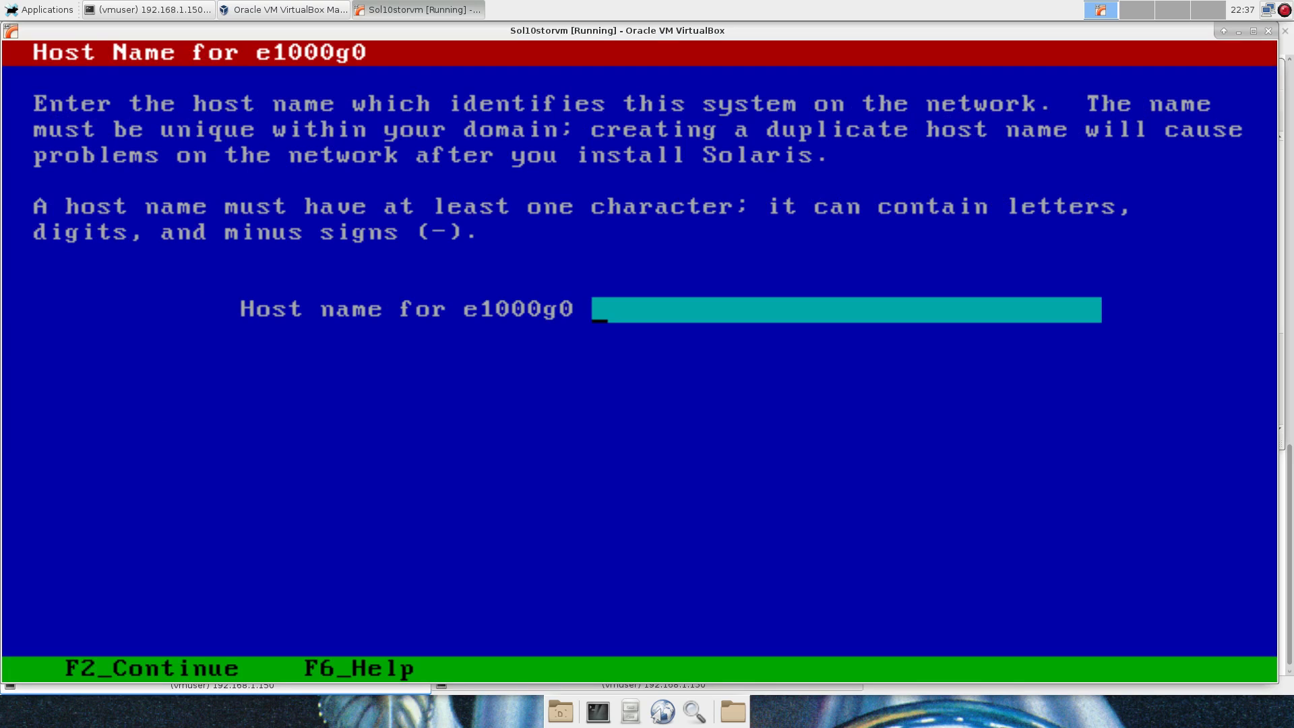
# Set host name sol10storvm and IP 192.168.1.120, confirm the subnet, and leave IPv6 disabled.
pyautogui.write('sol10storvm')
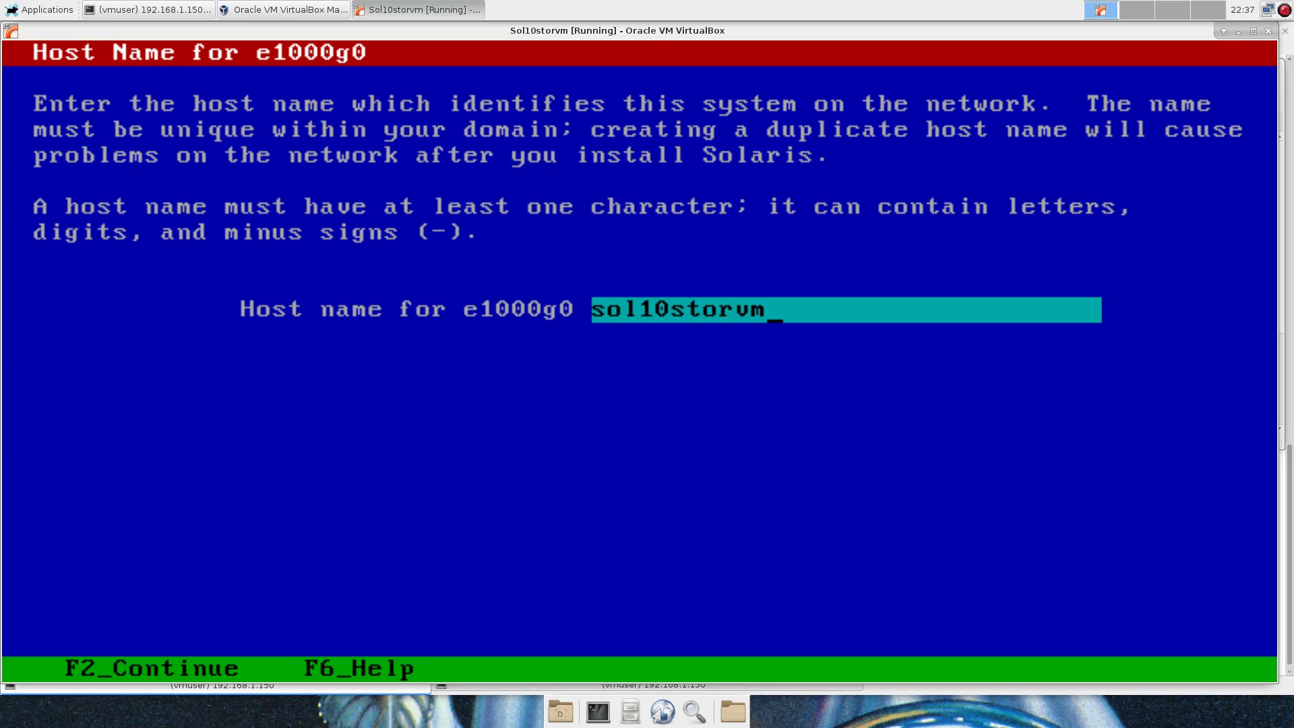
pyautogui.press('F2')
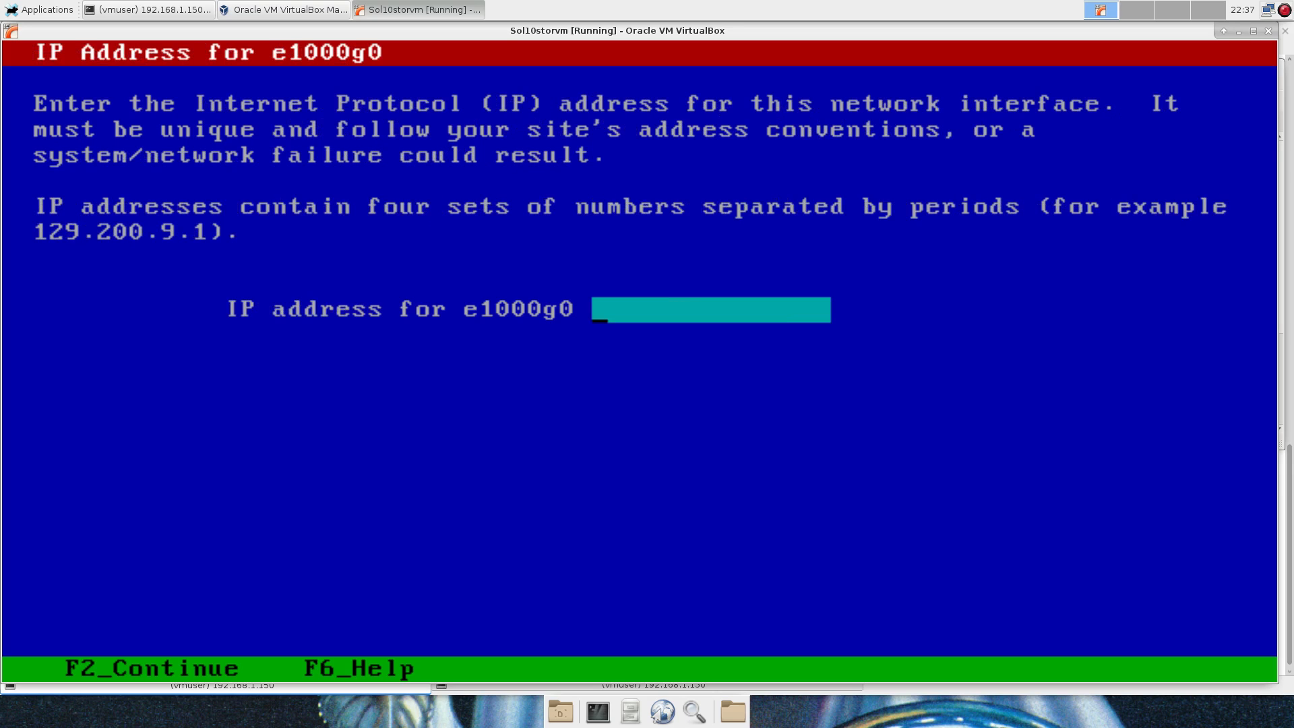
pyautogui.write('192.168')
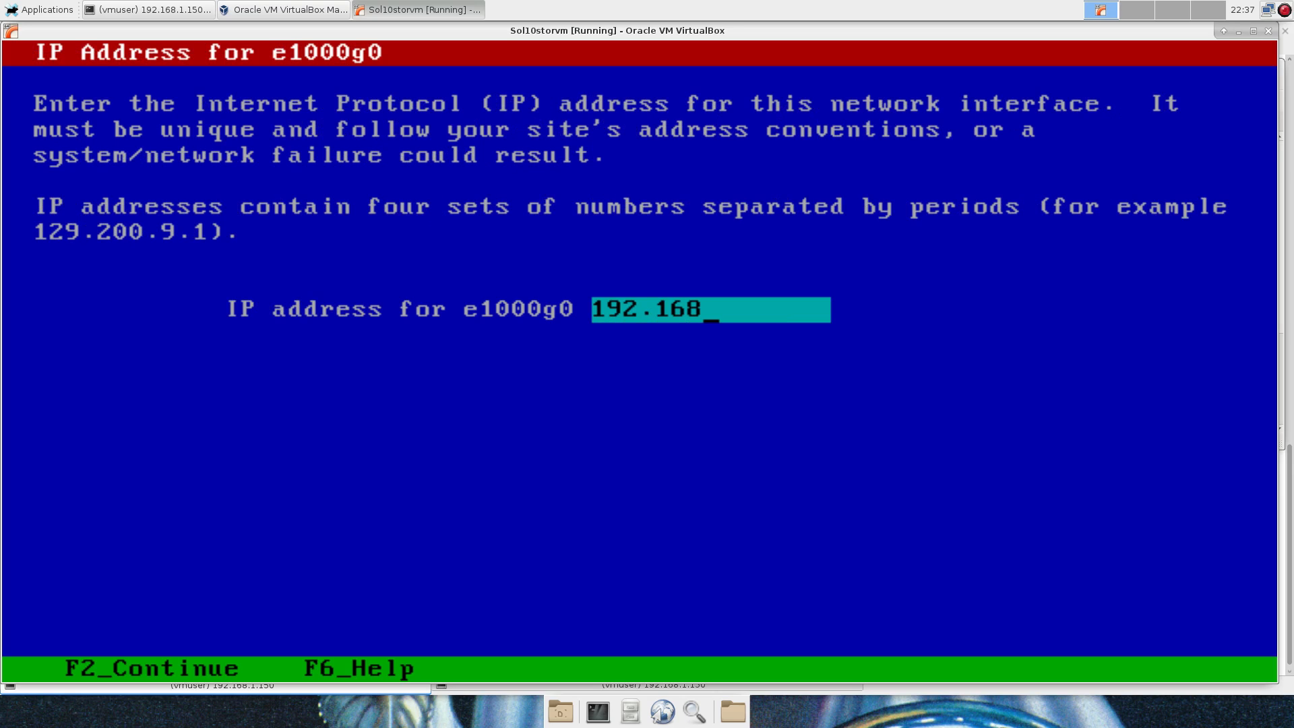
pyautogui.write('.1.120')
pyautogui.press('F2')
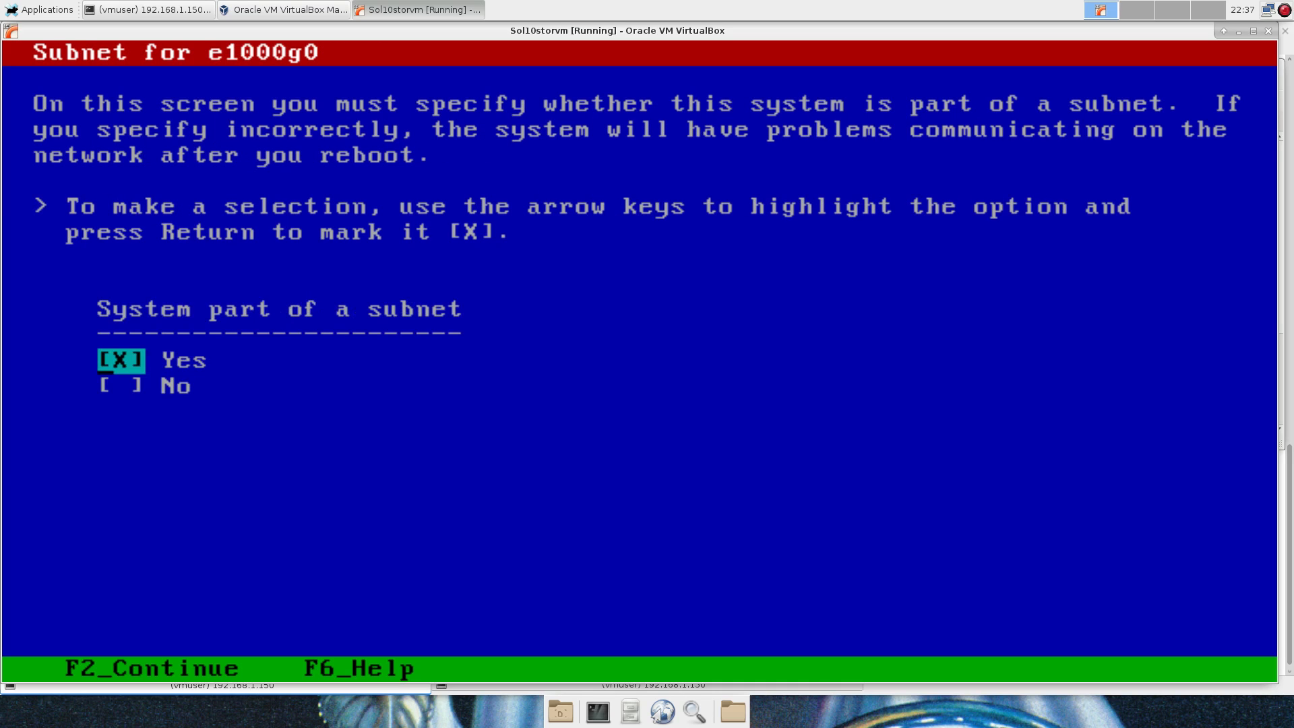
pyautogui.press('F2')
pyautogui.press('F2')
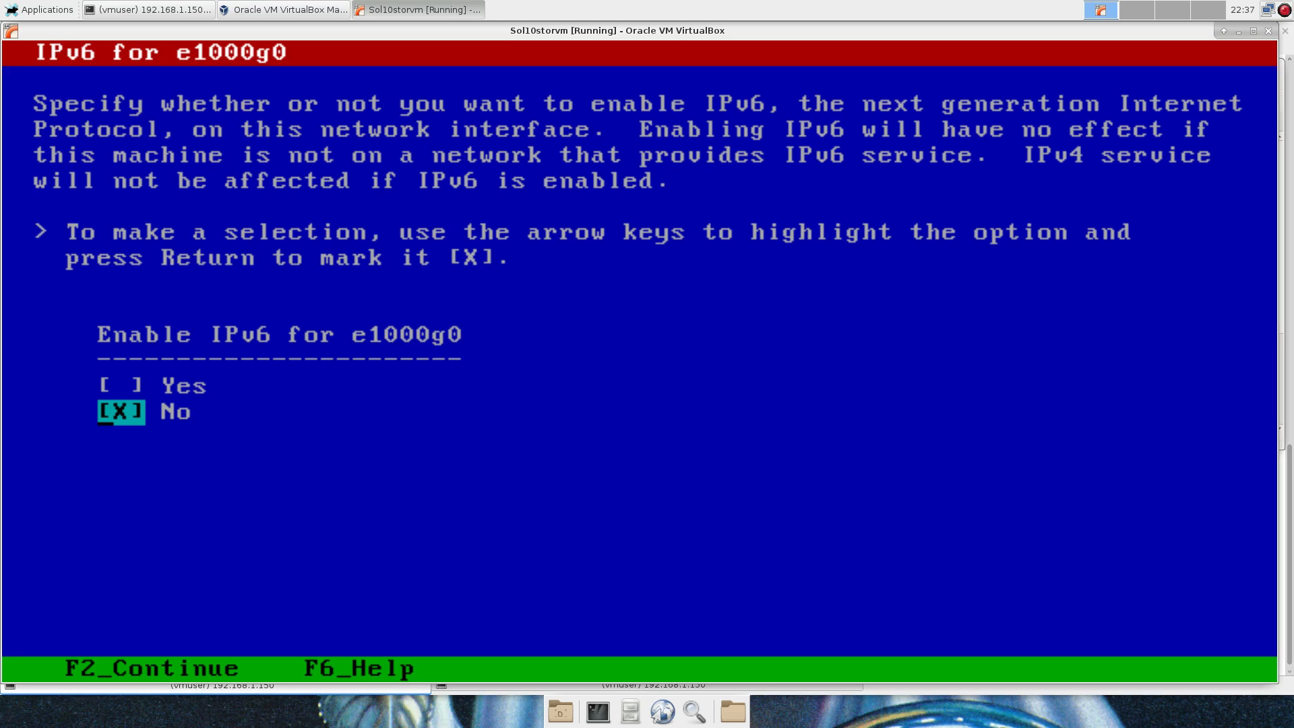
pyautogui.press('F2')
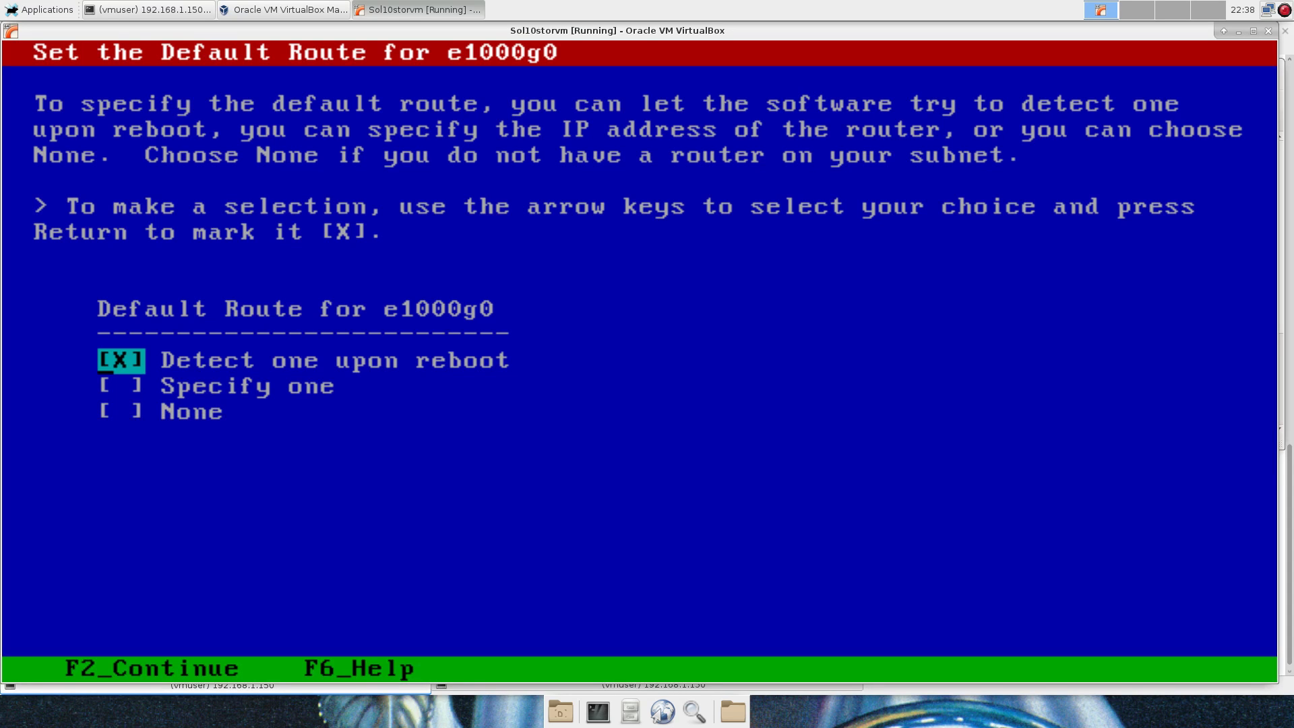
# Specify the default route as router 192.168.1.1.
pyautogui.press('Down')
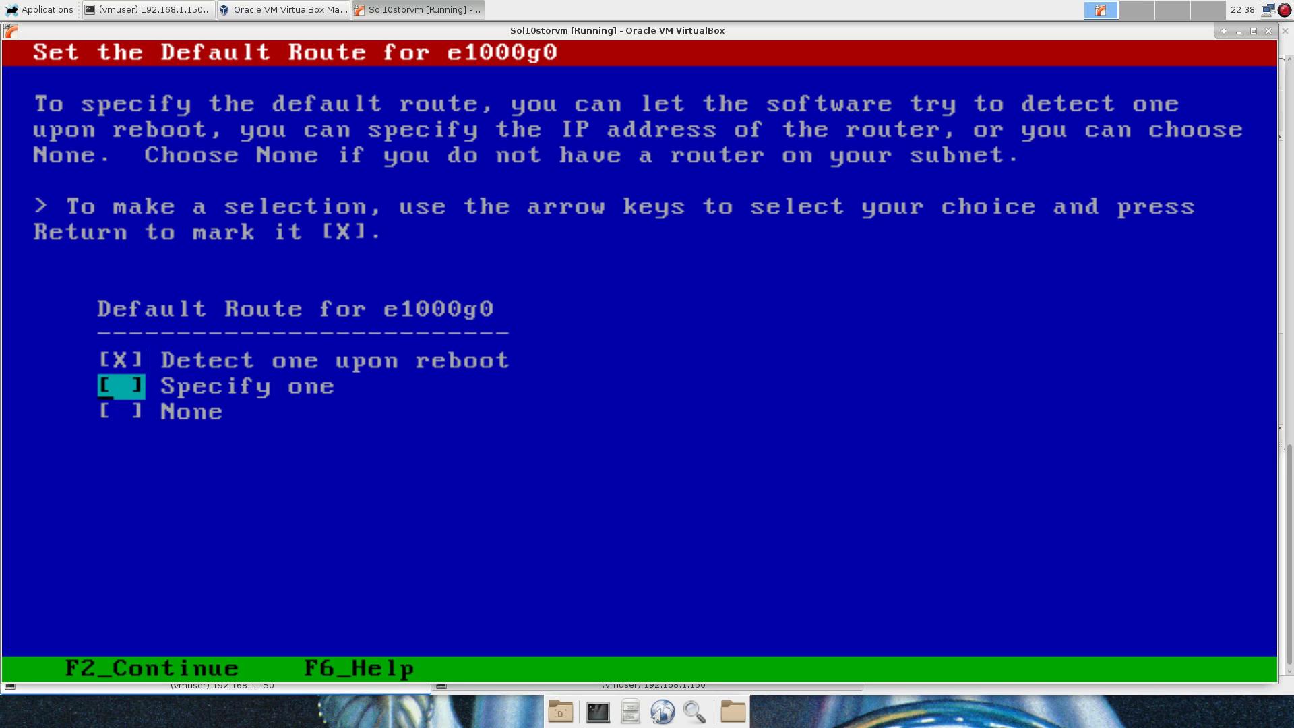
pyautogui.press('Return')
pyautogui.press('F2')
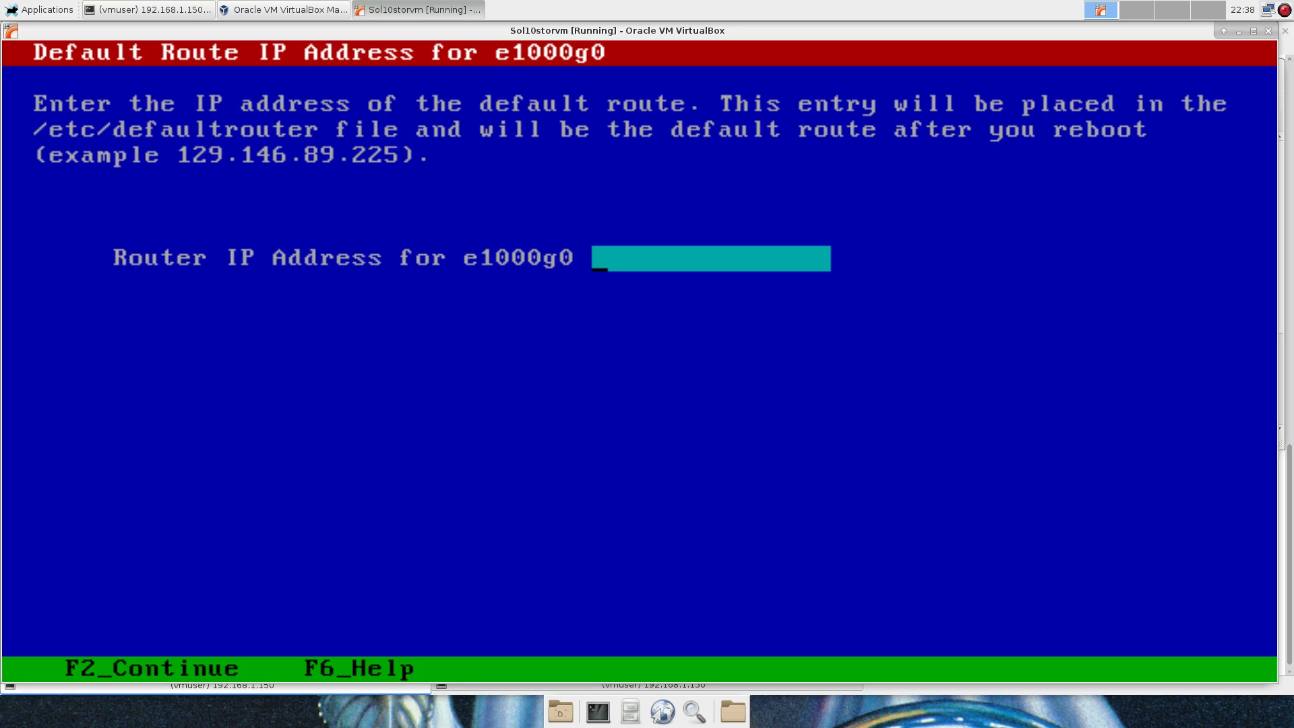
pyautogui.write('192.168')
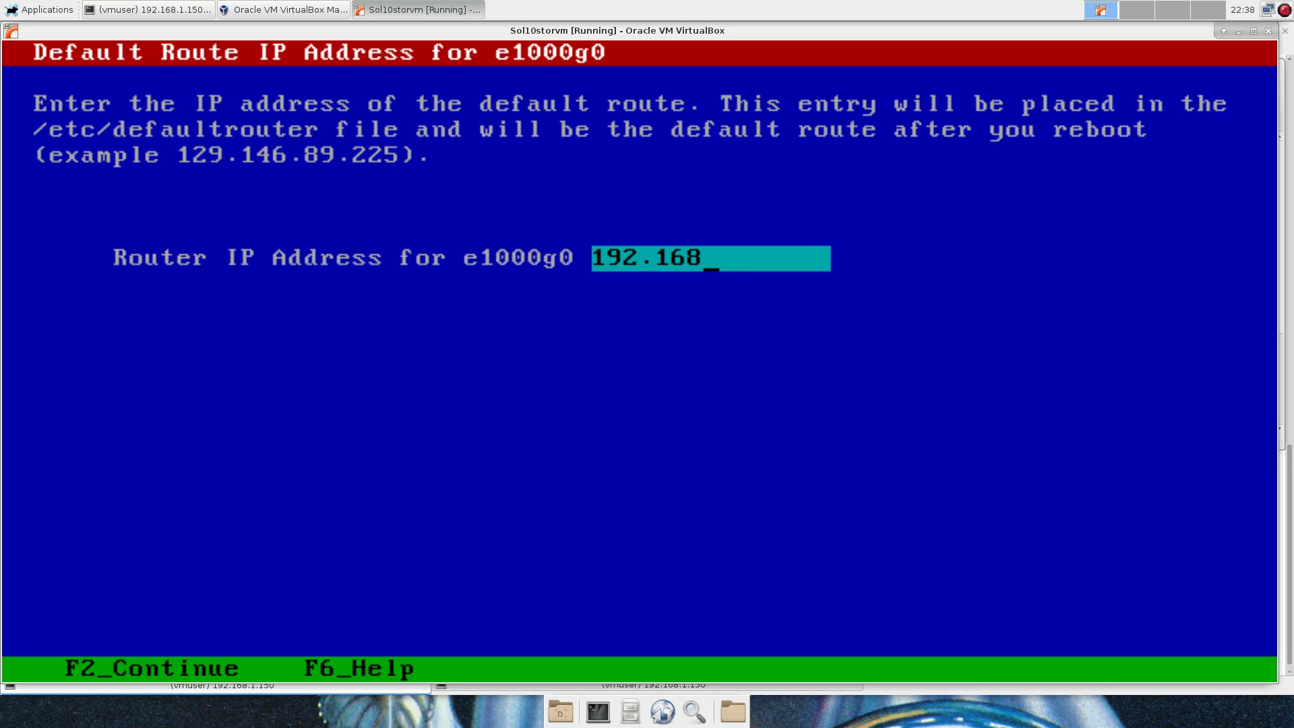
pyautogui.write('.1.1')
pyautogui.press('F2')
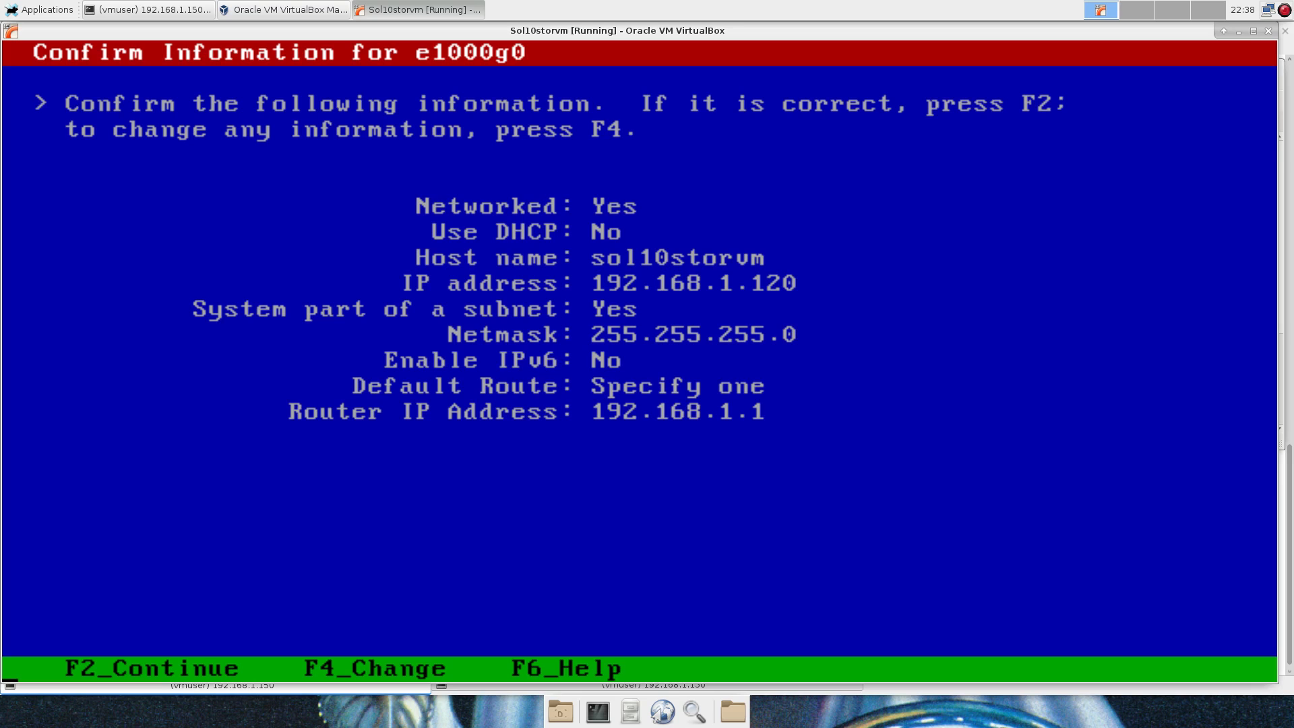
# Confirm the e1000g0 settings, skip Kerberos, and choose DNS as the name service.
pyautogui.press('F2')
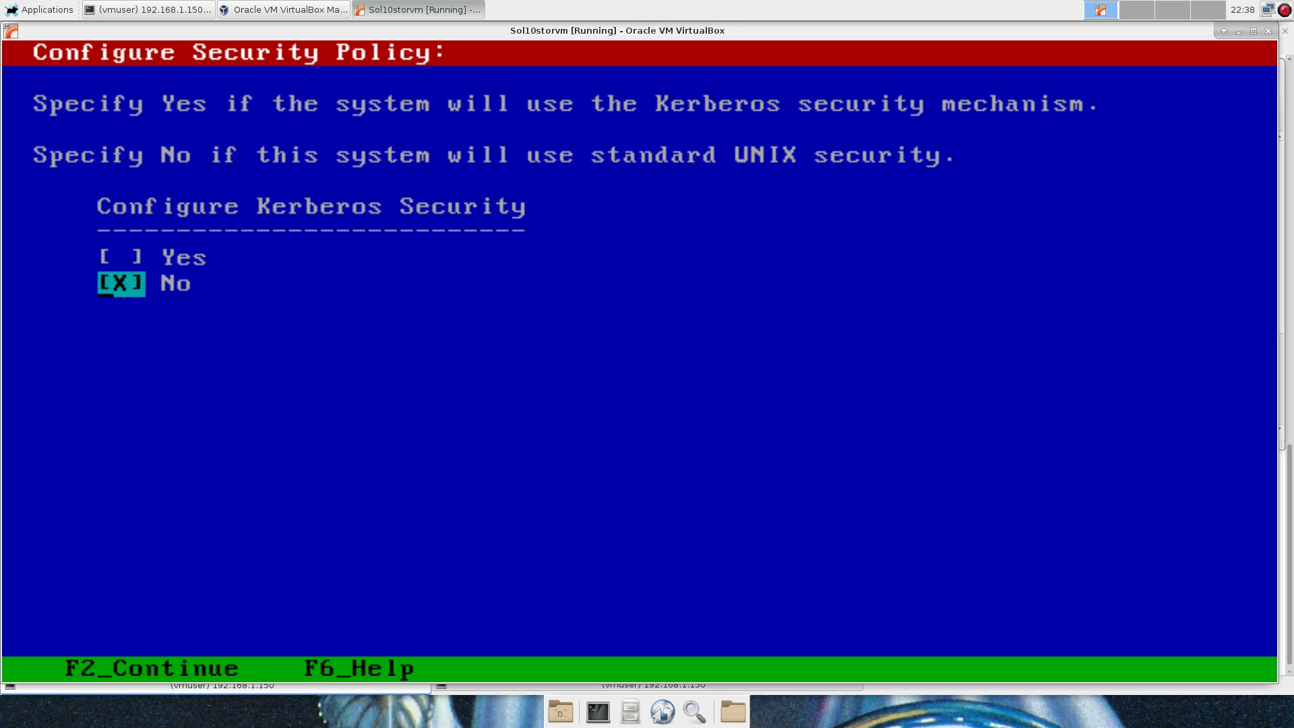
pyautogui.press('F2')
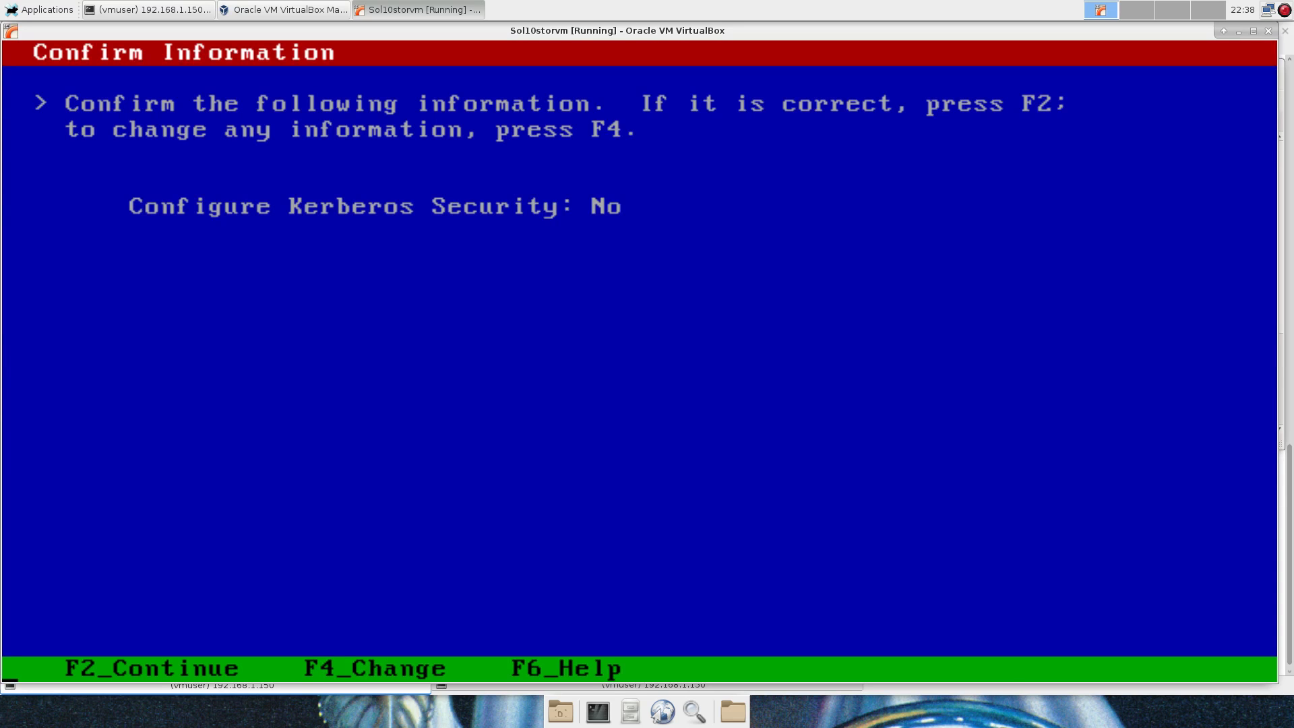
pyautogui.press('F2')
pyautogui.press('Down')
pyautogui.press('Down')
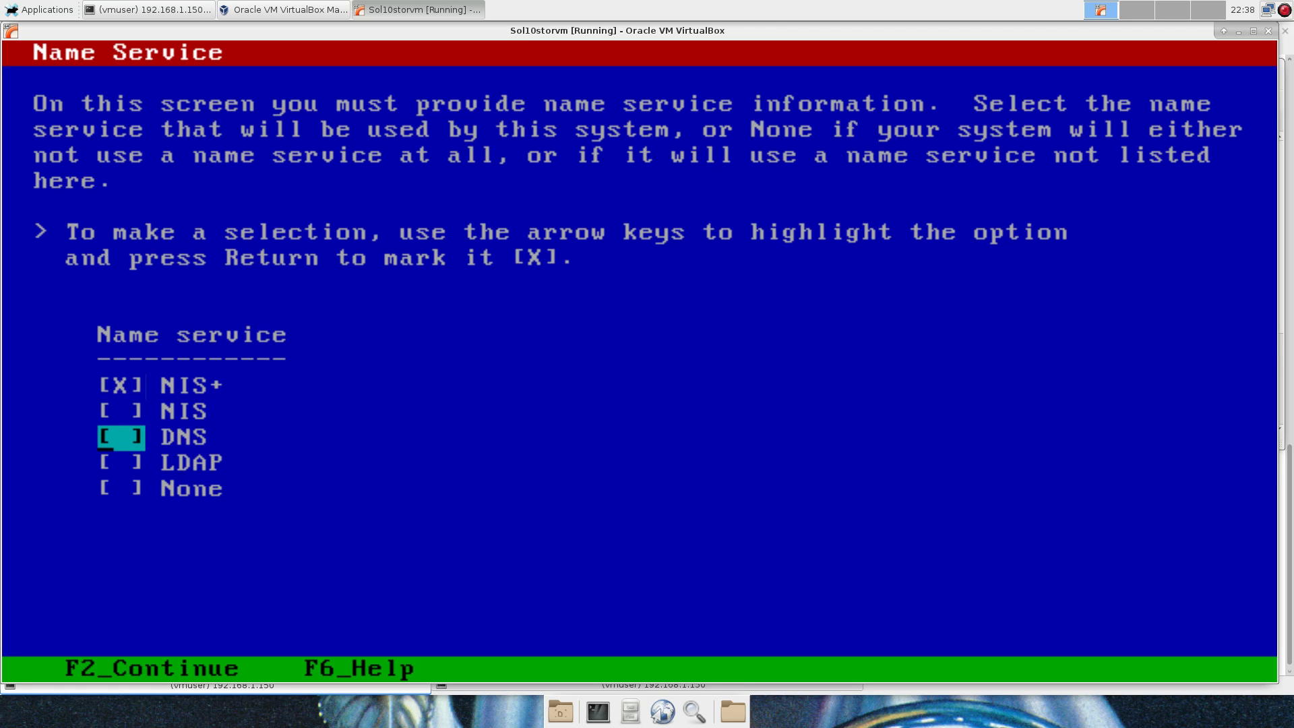
pyautogui.press('Return')
pyautogui.press('F2')
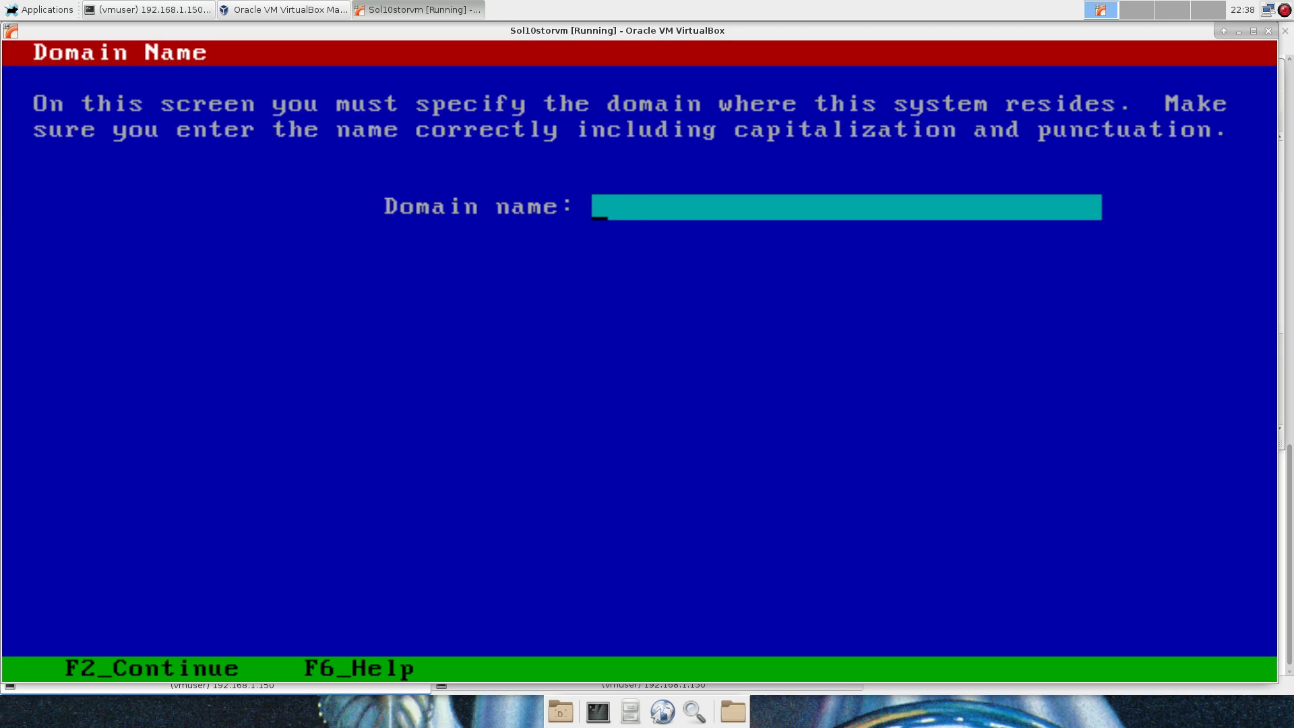
# Enter domain home.lan and DNS server 192.168.1.150, with no search domains and the derived NFSv4 domain.
pyautogui.write('home.lan')
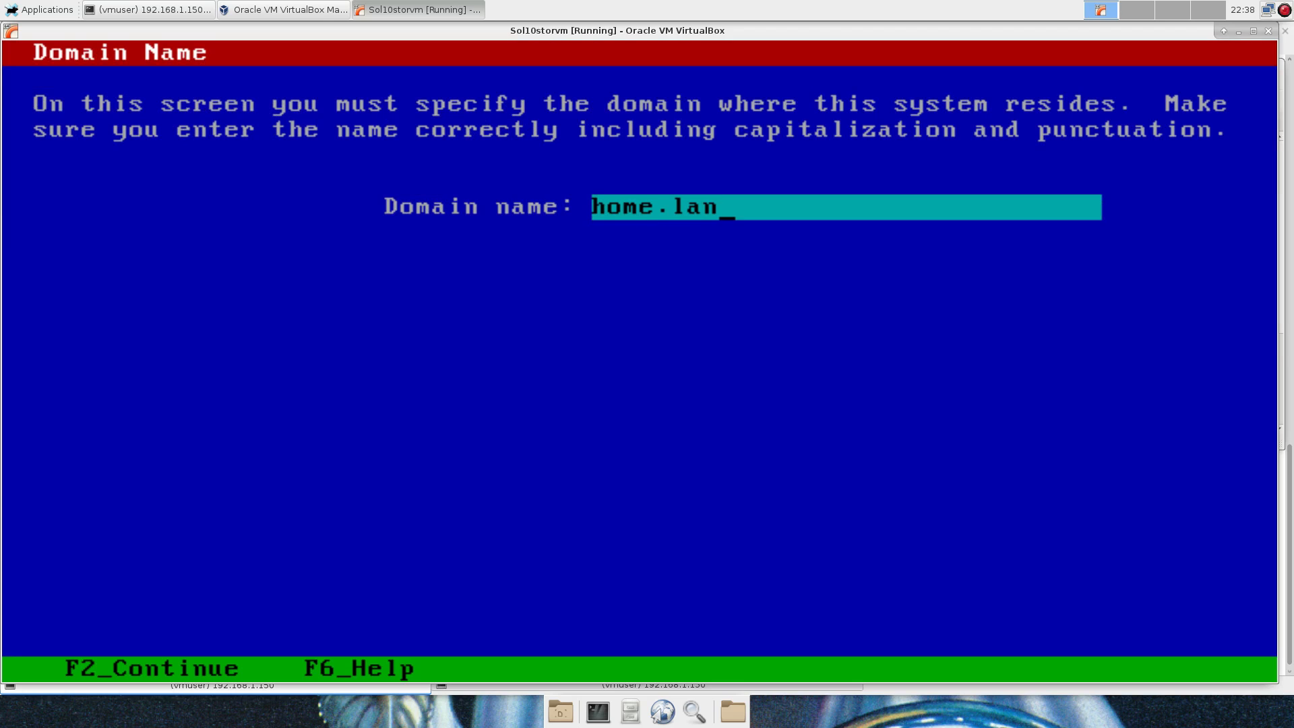
pyautogui.press('F2')
pyautogui.write('192.1')
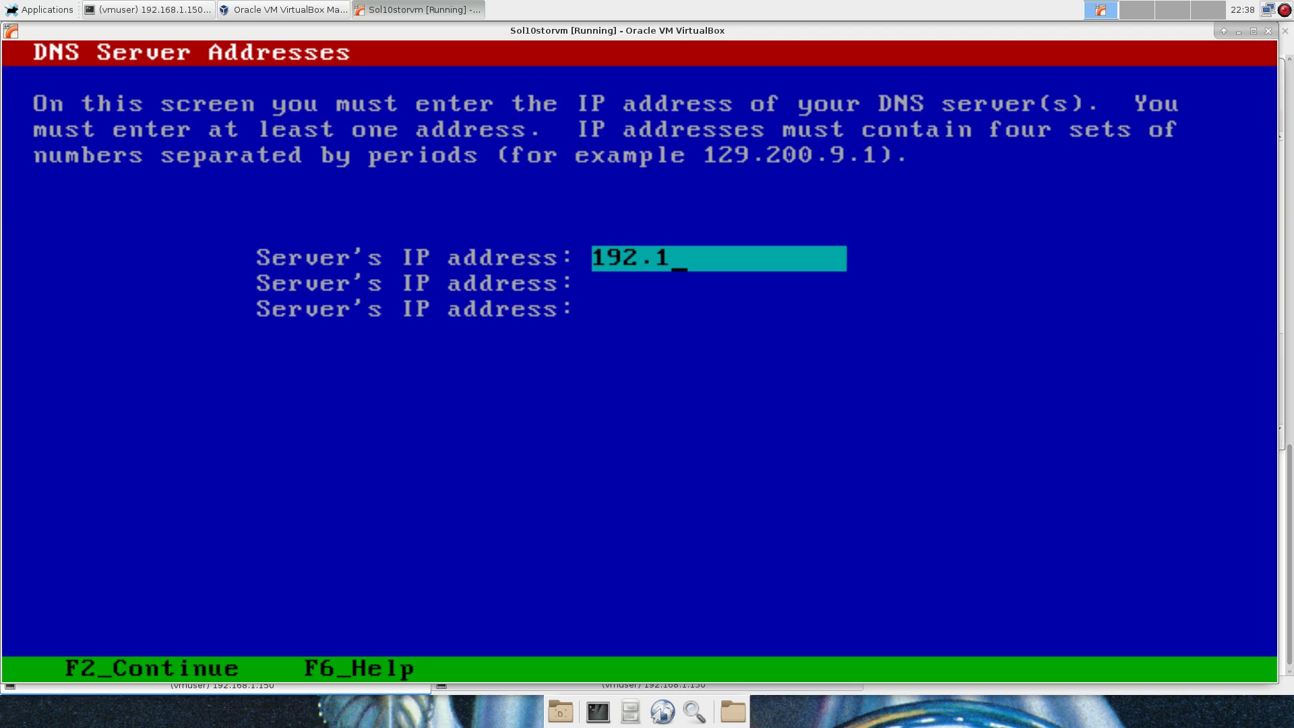
pyautogui.write('68.1.150')
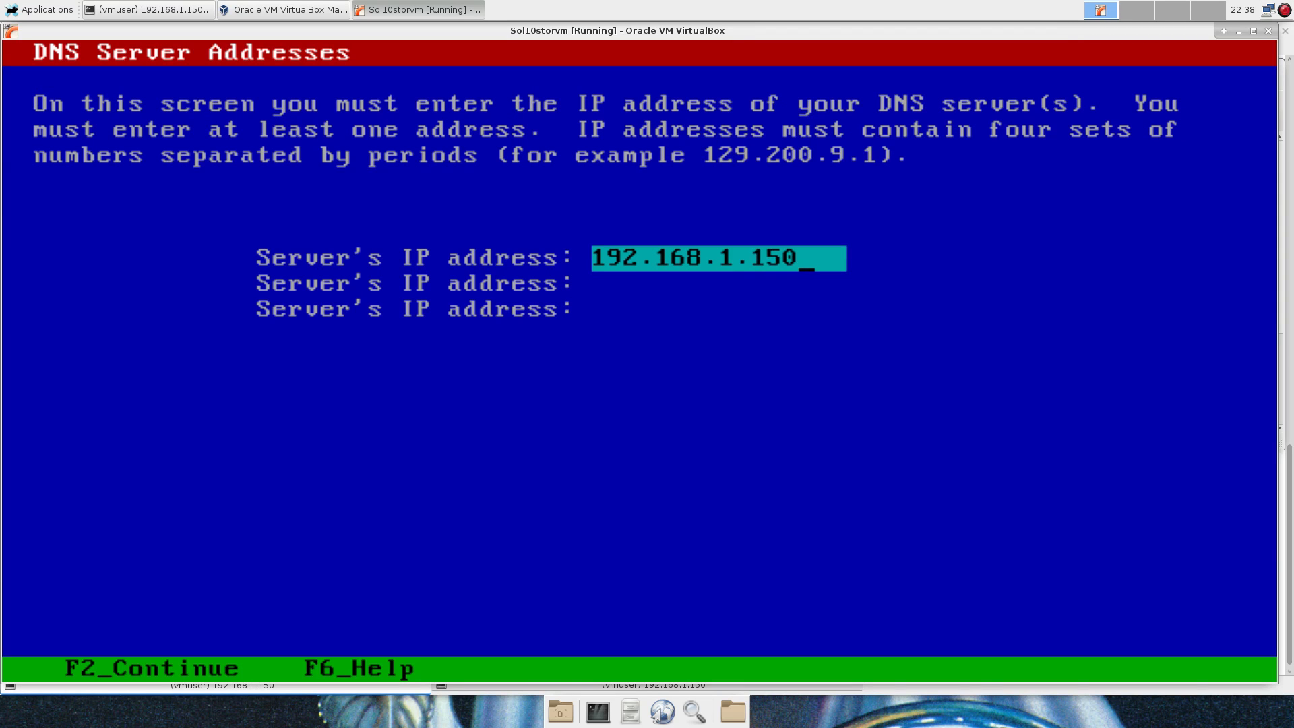
pyautogui.press('F2')
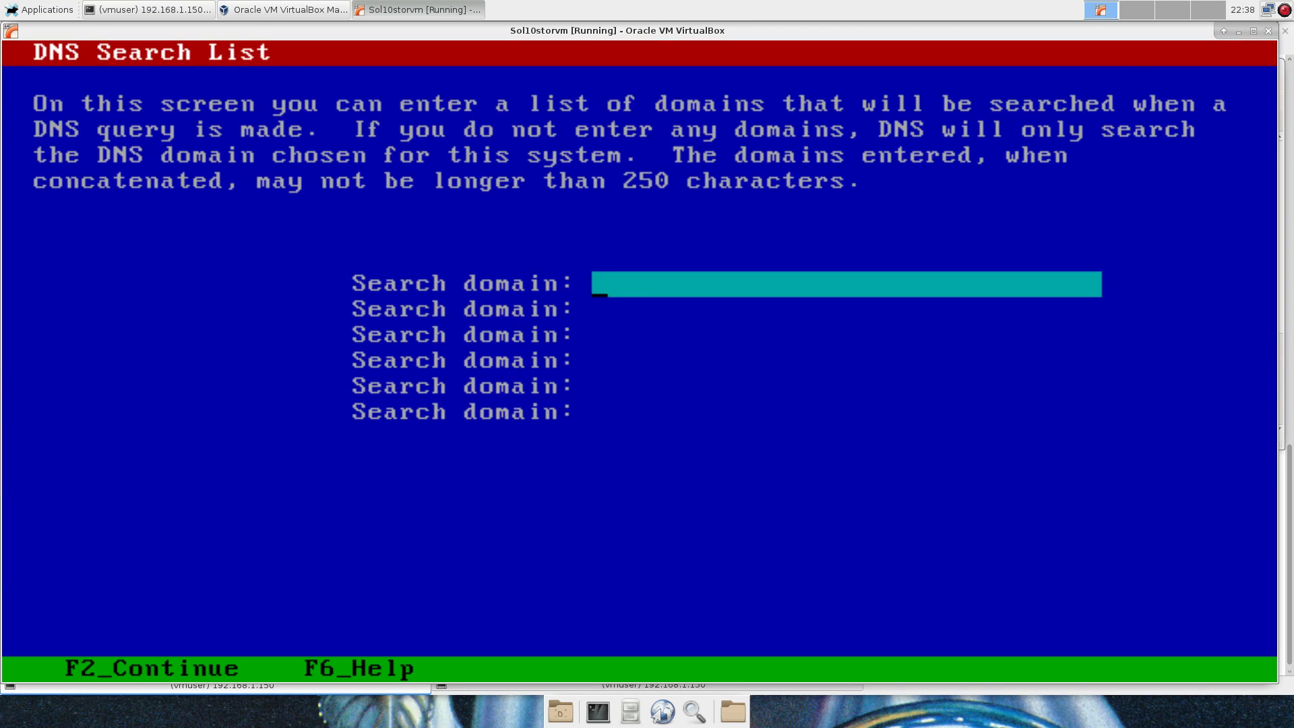
pyautogui.press('F2')
pyautogui.press('F2')
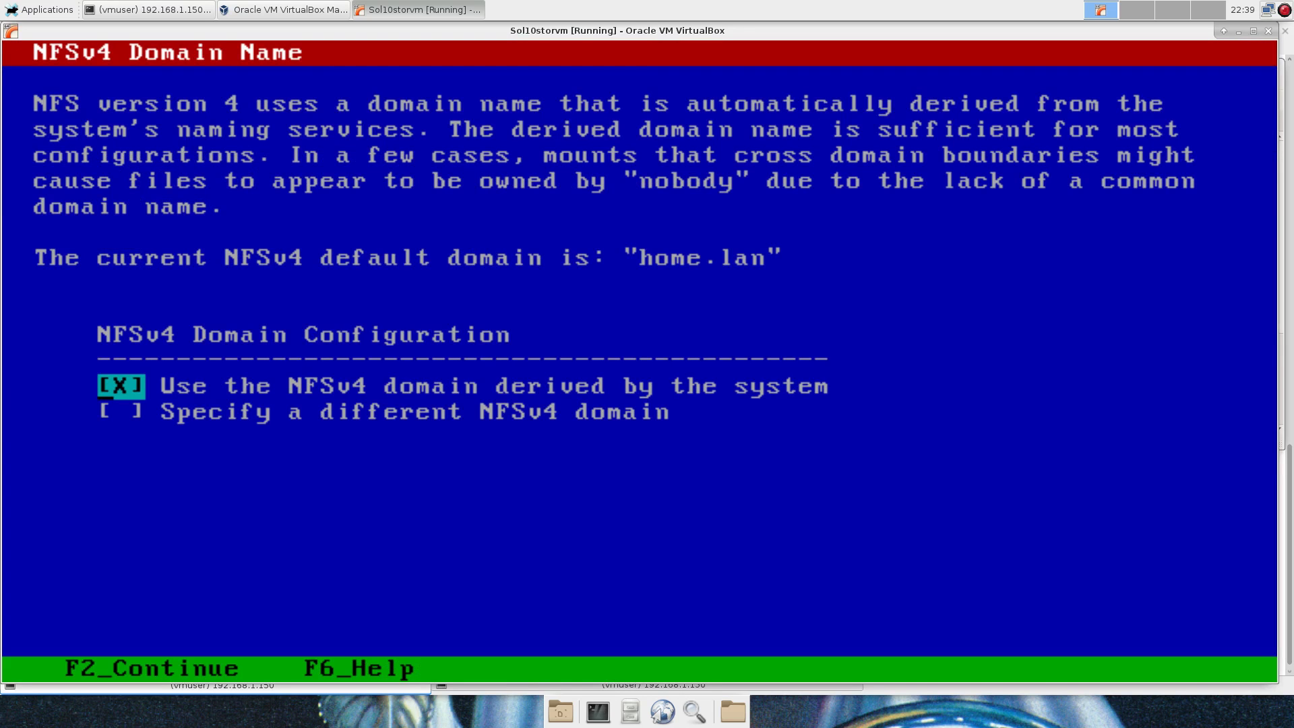
pyautogui.press('F2')
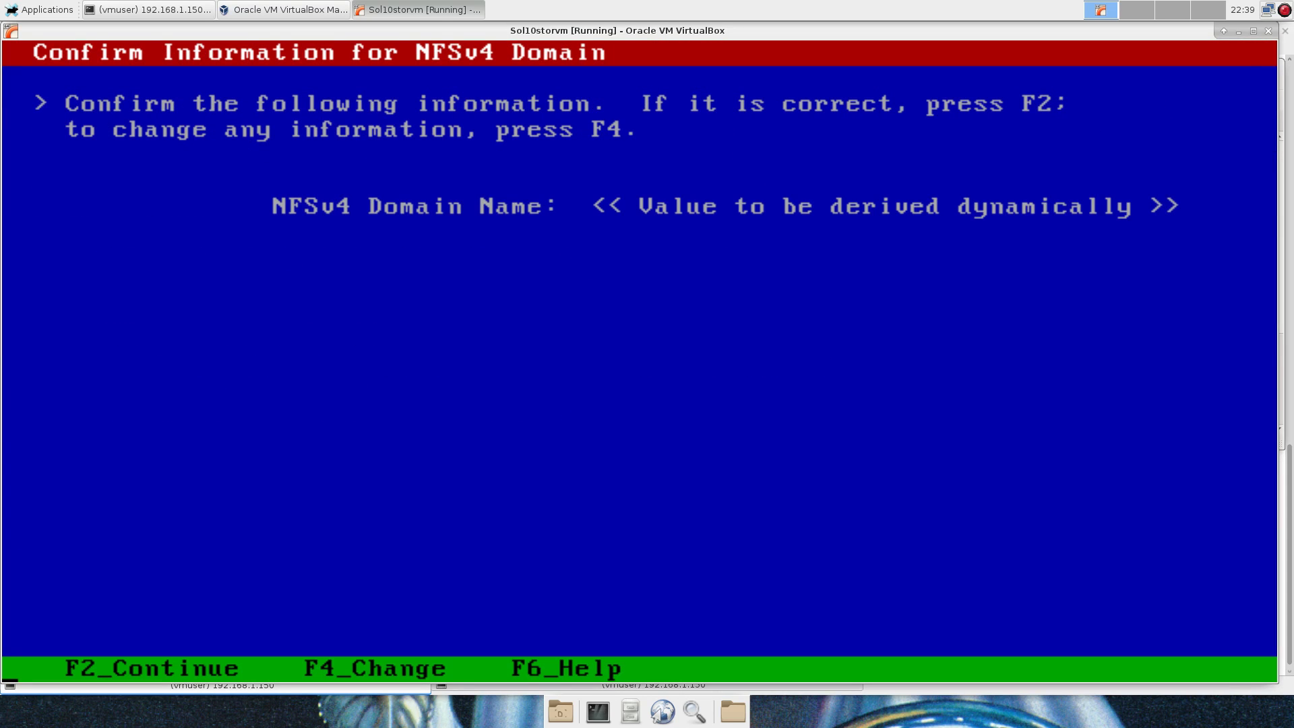
pyautogui.press('F2')
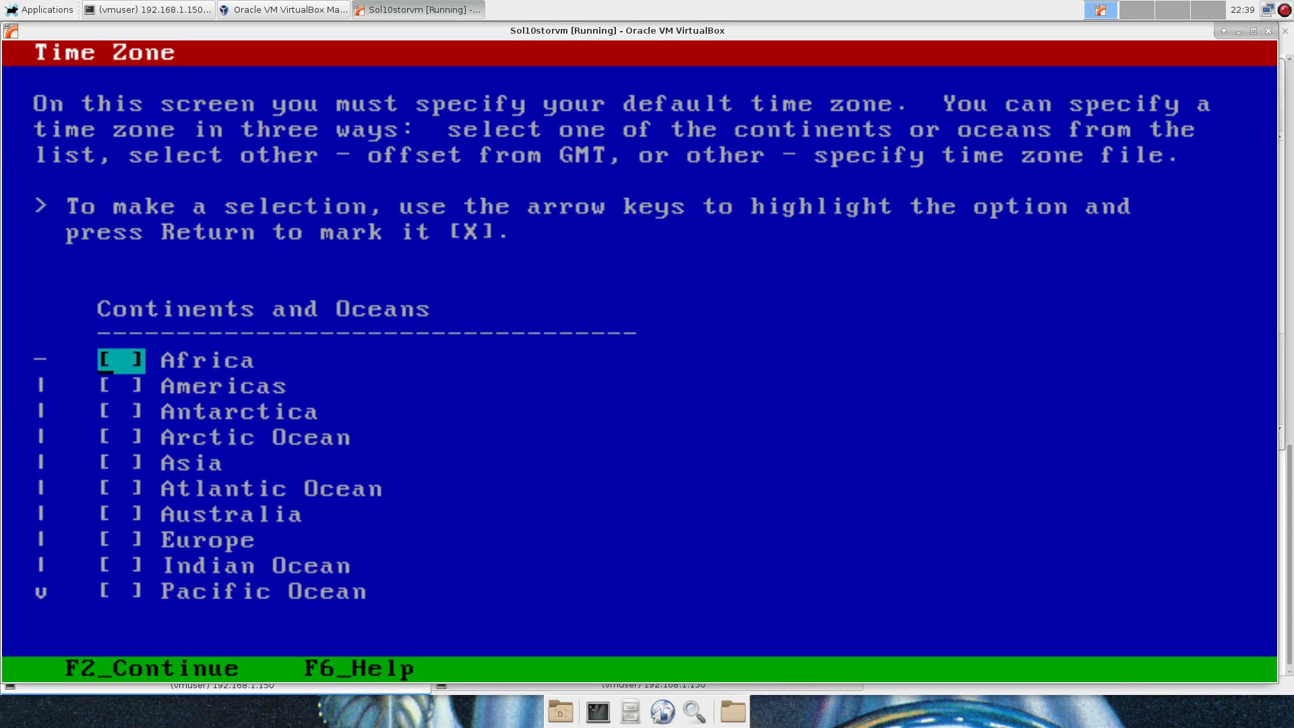
# Set the time zone to Americas > United States > Central Time and keep the default date and time.
pyautogui.press('Down')
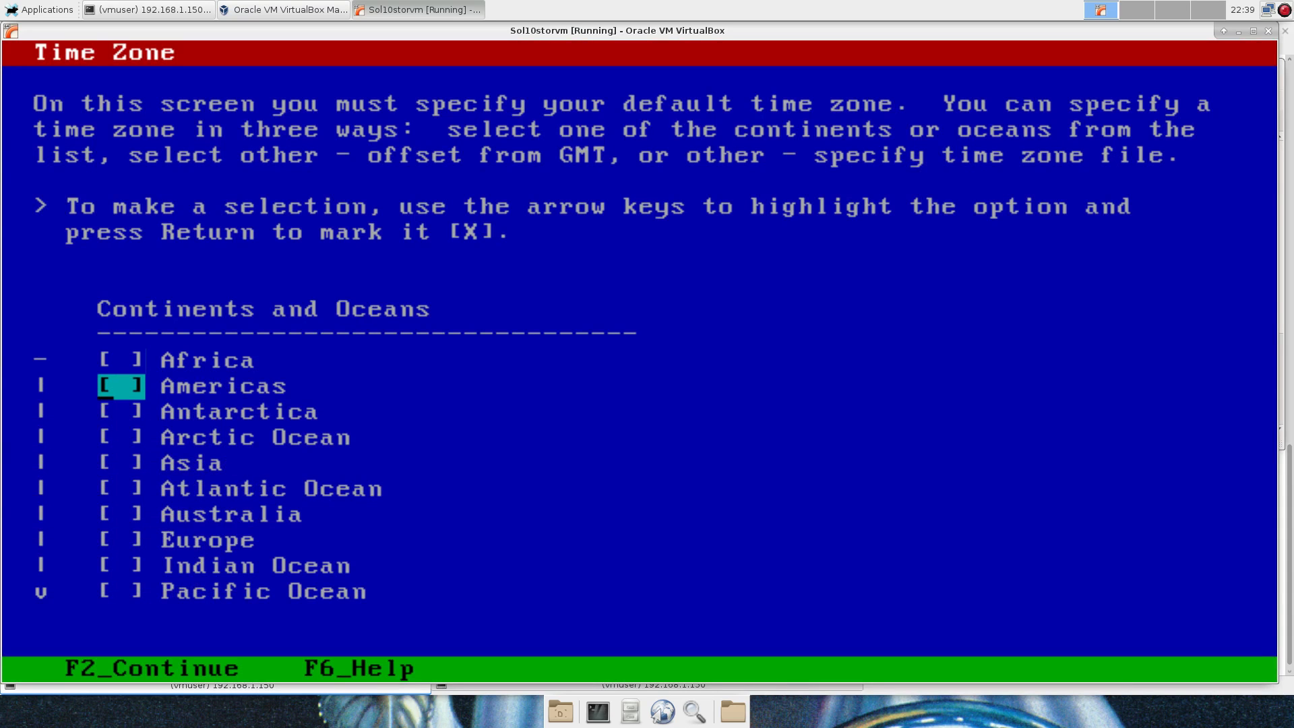
pyautogui.press('Return')
pyautogui.press('F2')
pyautogui.press('Return')
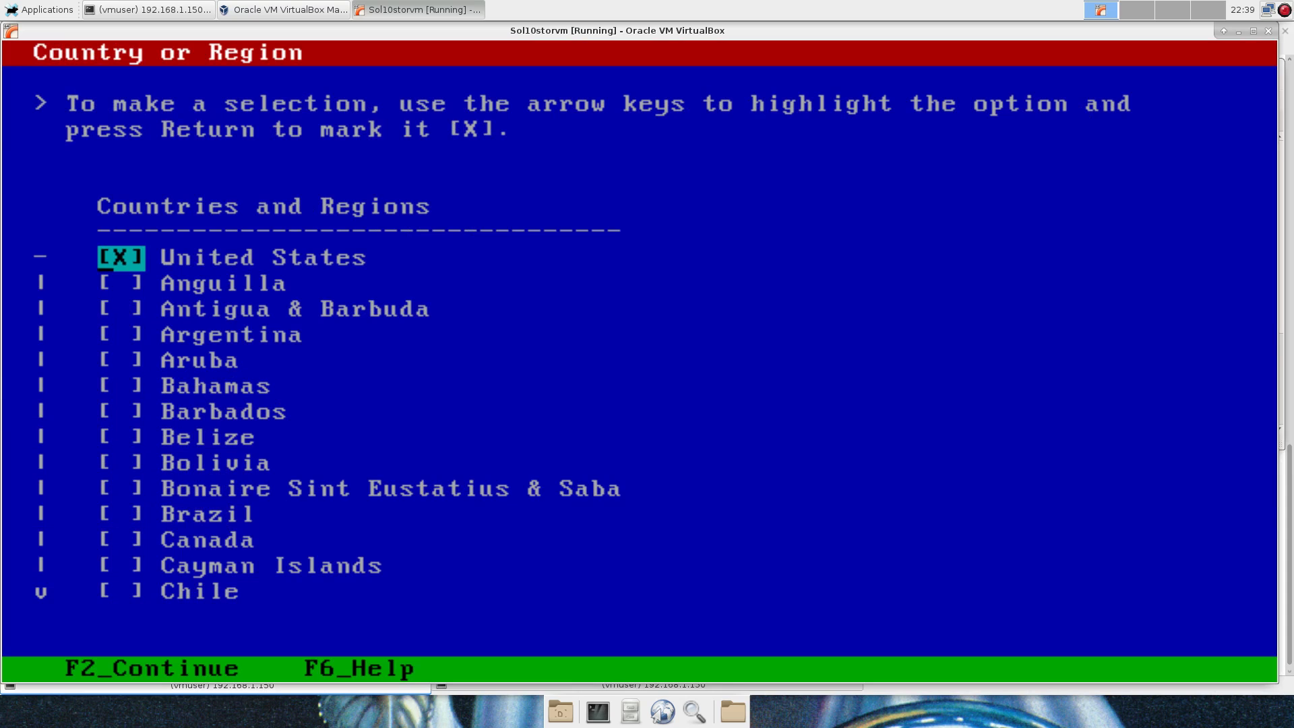
pyautogui.press('F2')
pyautogui.press('Down')
pyautogui.press('Down')
pyautogui.press('Down')
pyautogui.press('Down')
pyautogui.press('Down')
pyautogui.press('Down')
pyautogui.press('Down')
pyautogui.press('Down')
pyautogui.press('Down')
pyautogui.press('Down')
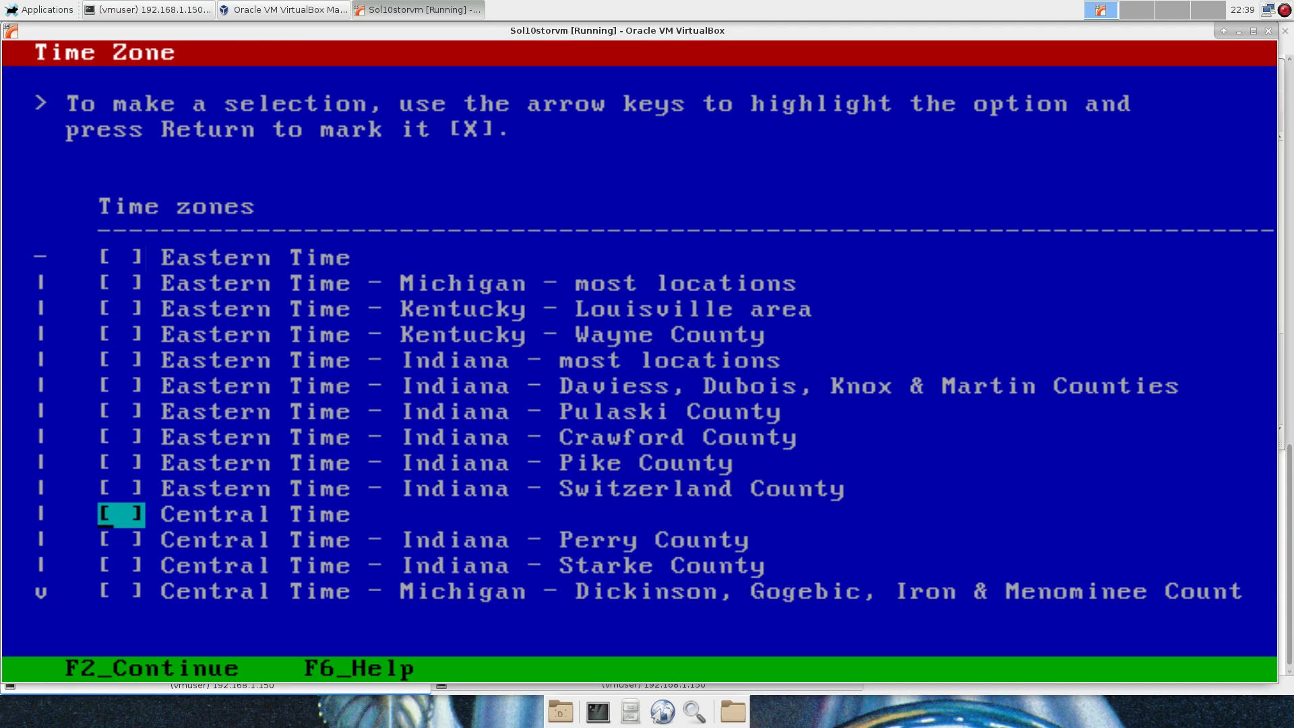
pyautogui.press('Return')
pyautogui.press('F2')
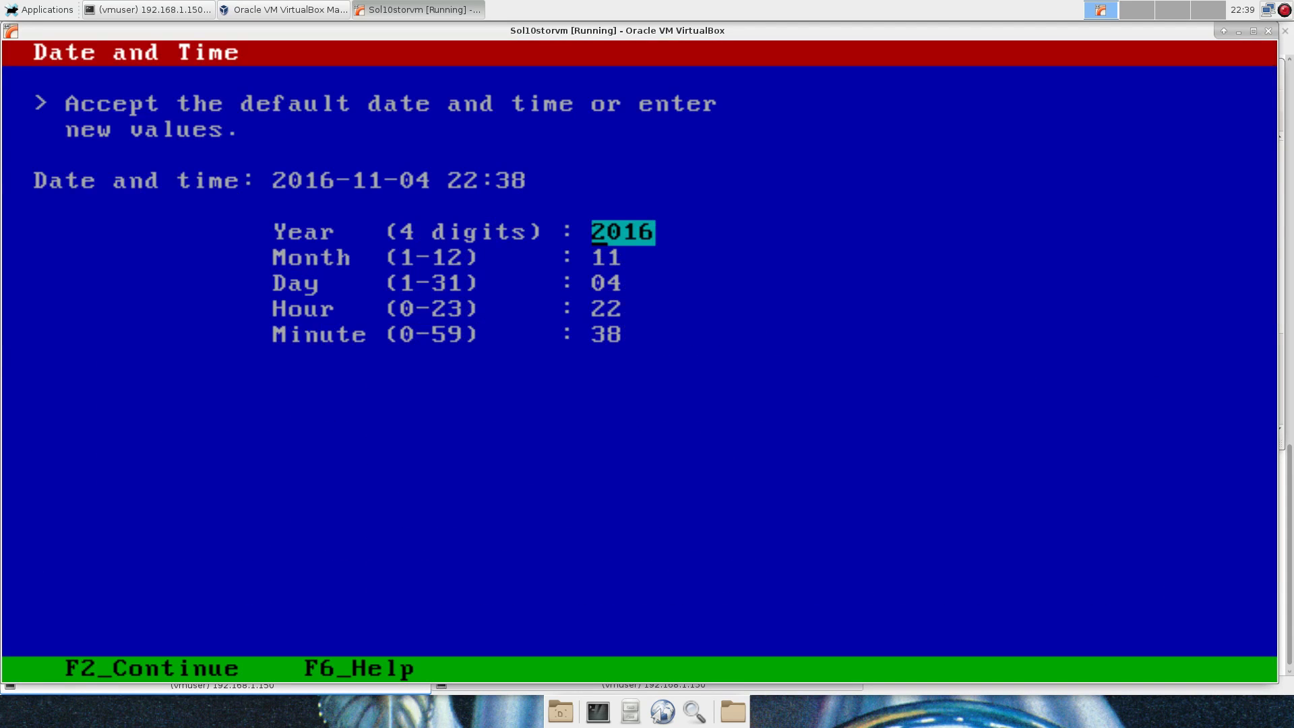
pyautogui.press('F2')
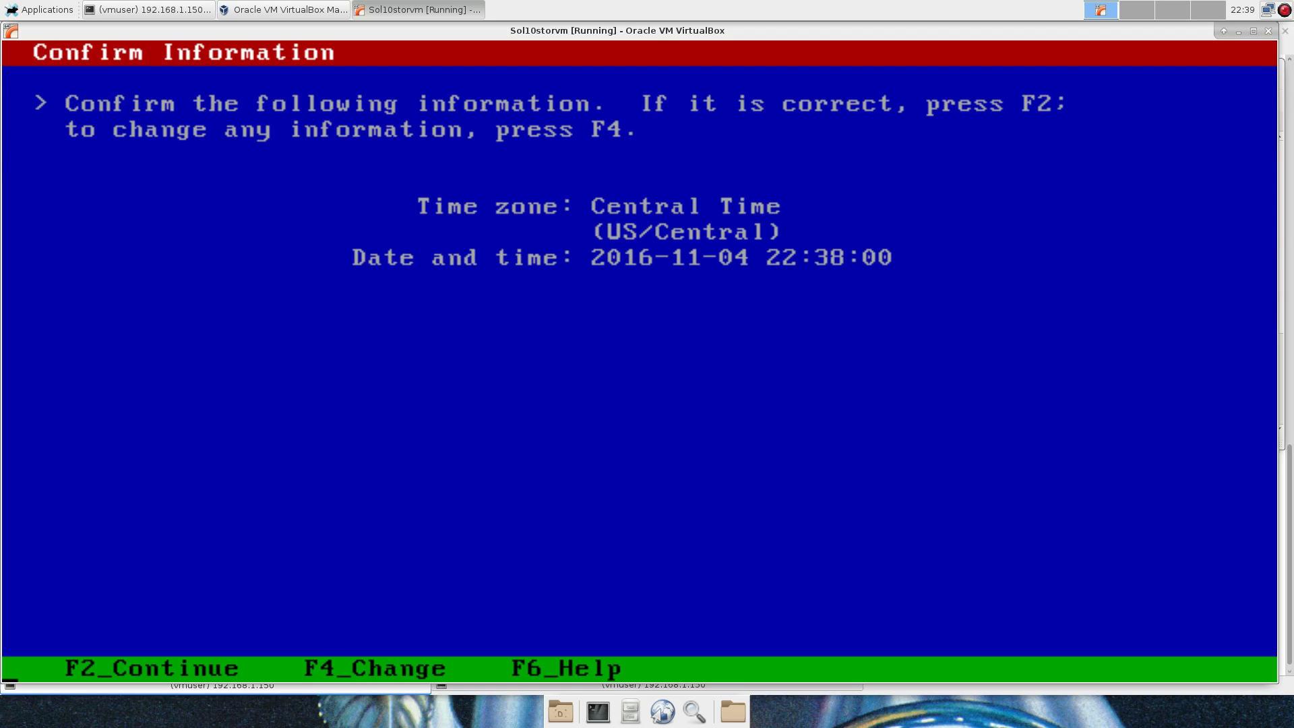
pyautogui.press('F2')
# Enter and confirm the root password.
pyautogui.write('*********')
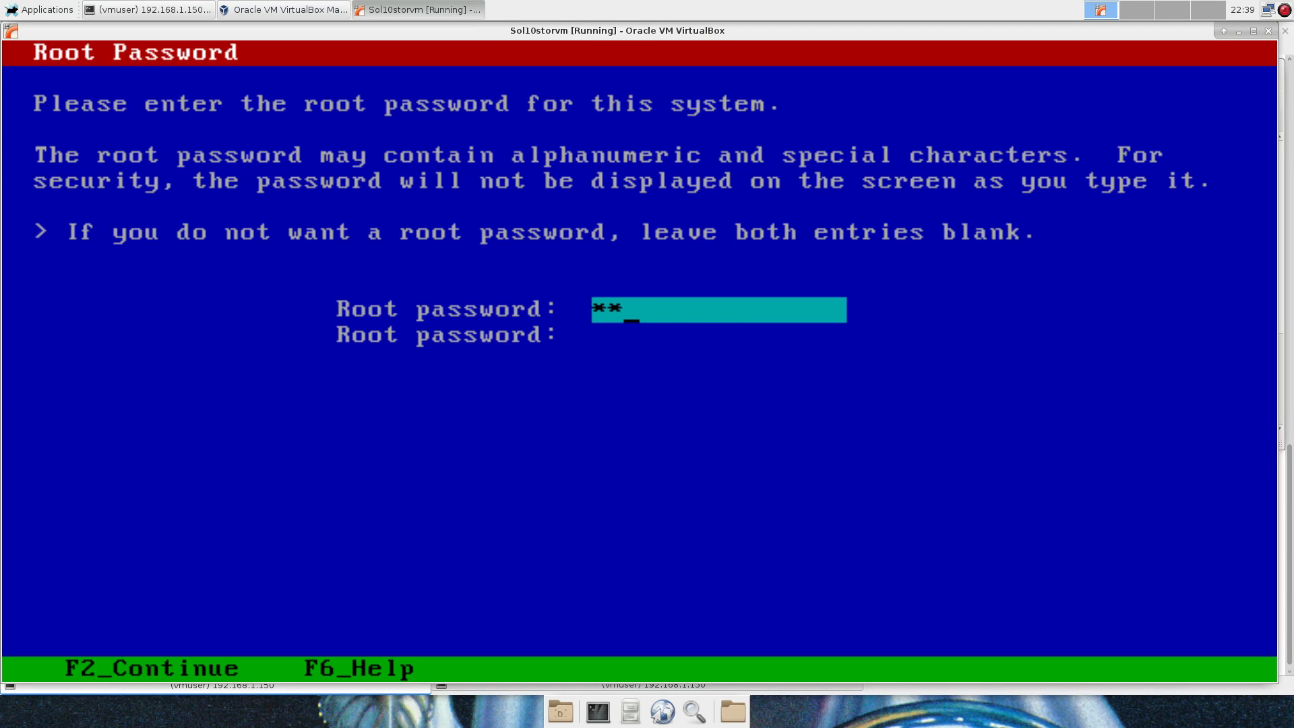
pyautogui.press('Return')
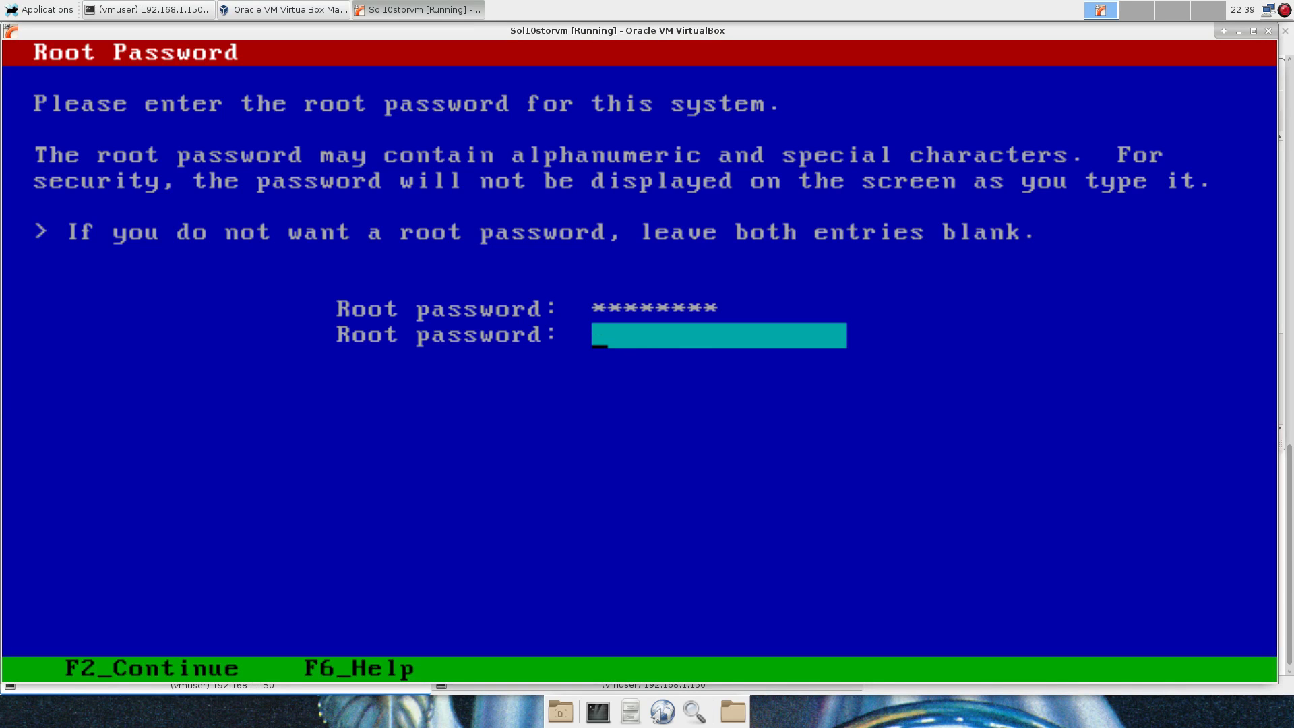
pyautogui.write('*********')
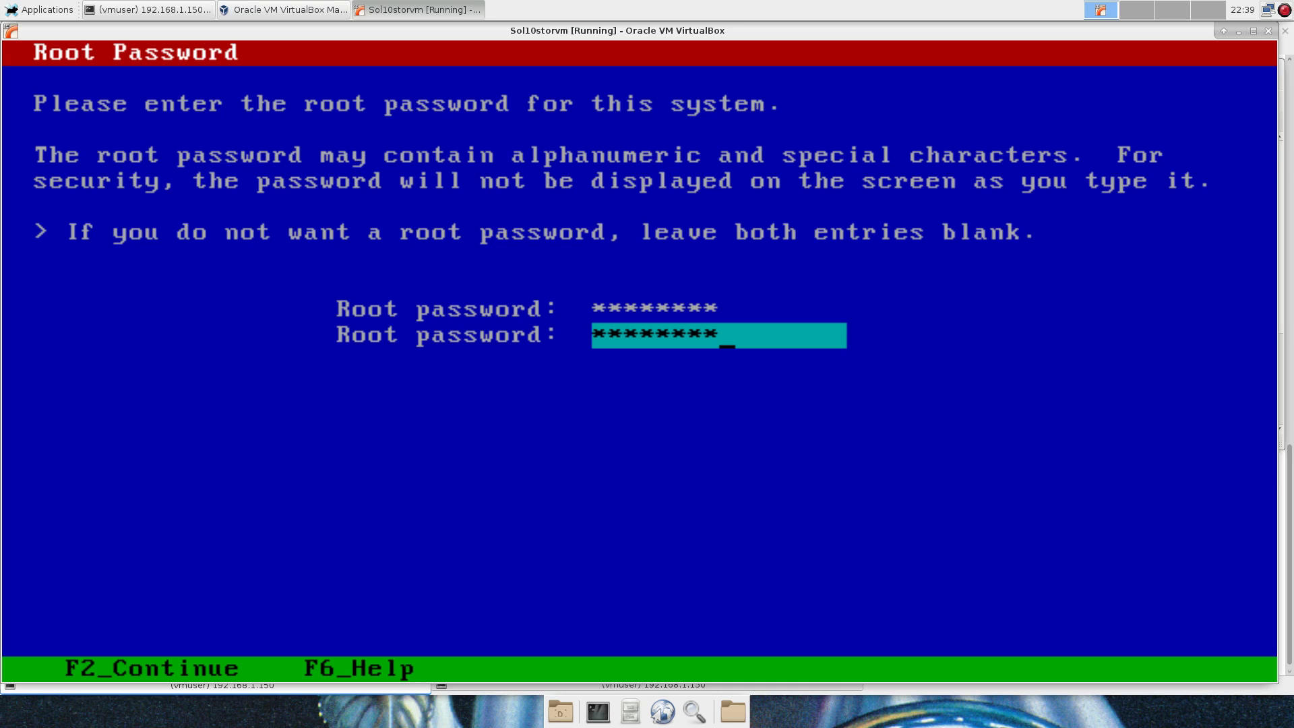
pyautogui.press('F2')
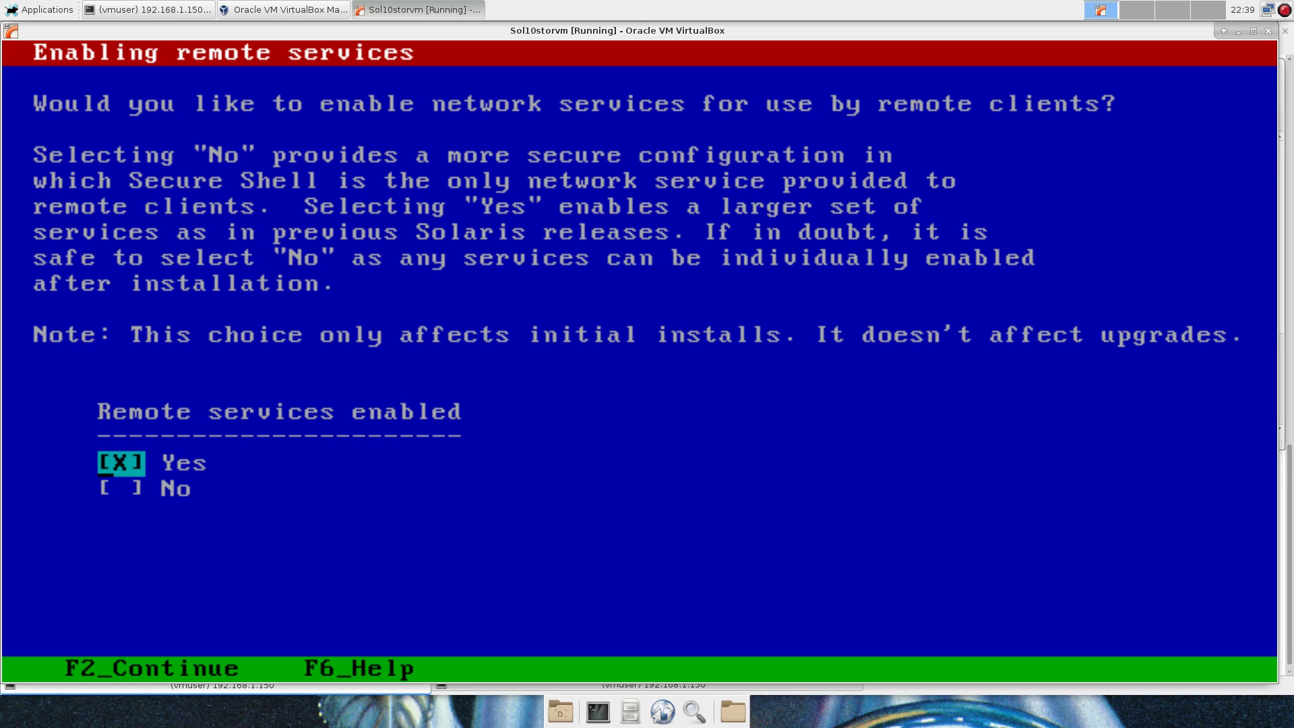
# Keep remote services on, uncheck My Oracle Support registration, and leave the proxy fields blank.
pyautogui.press('F2')
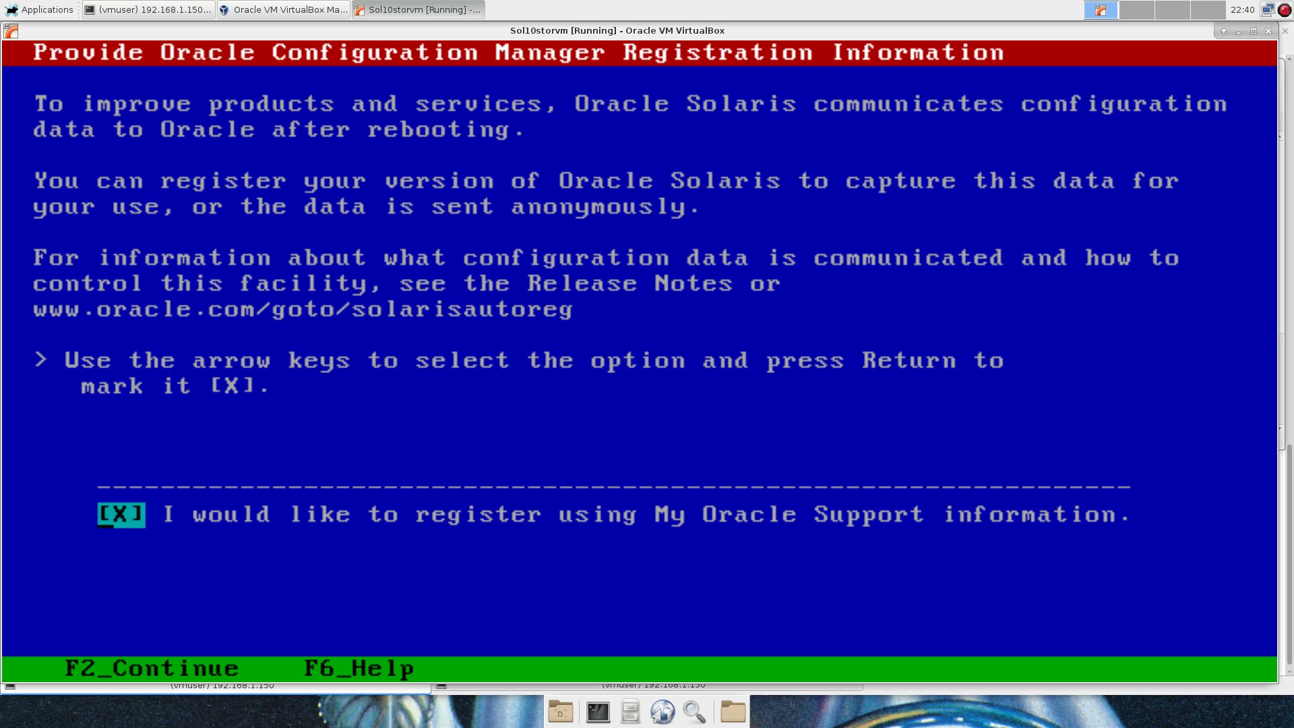
pyautogui.press('Return')
pyautogui.press('F2')
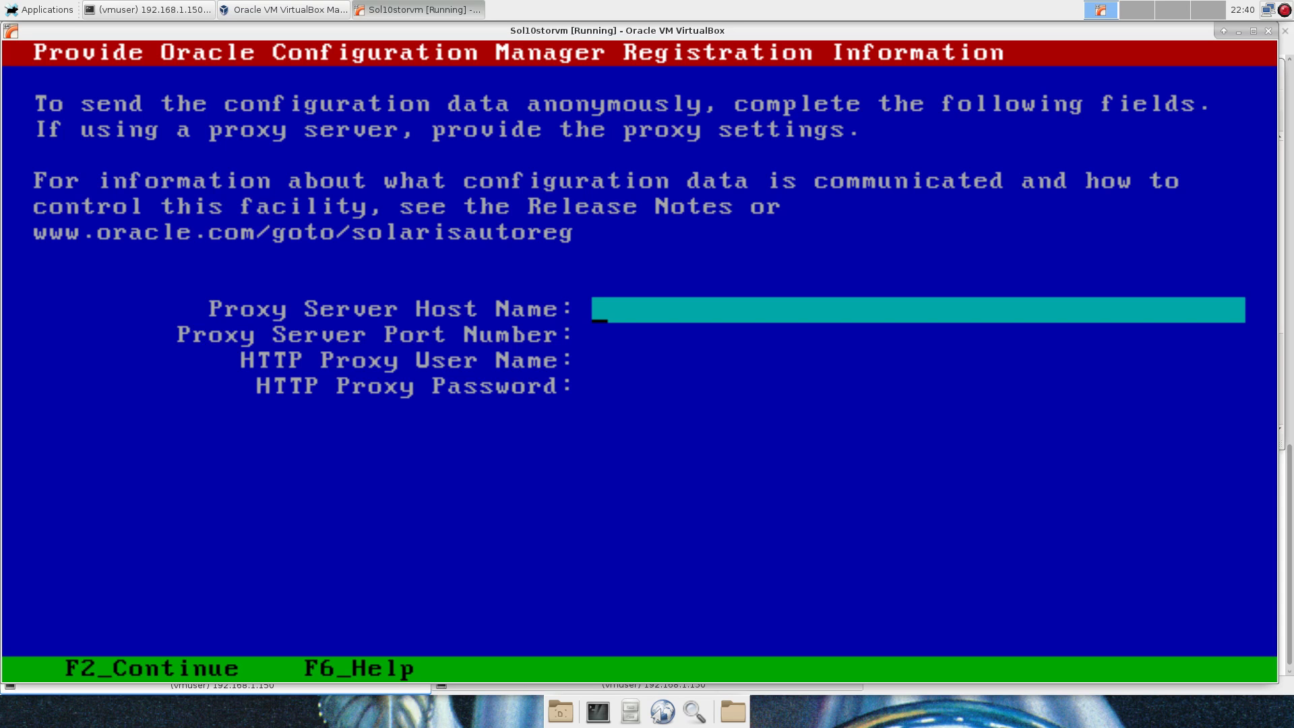
pyautogui.press('F2')
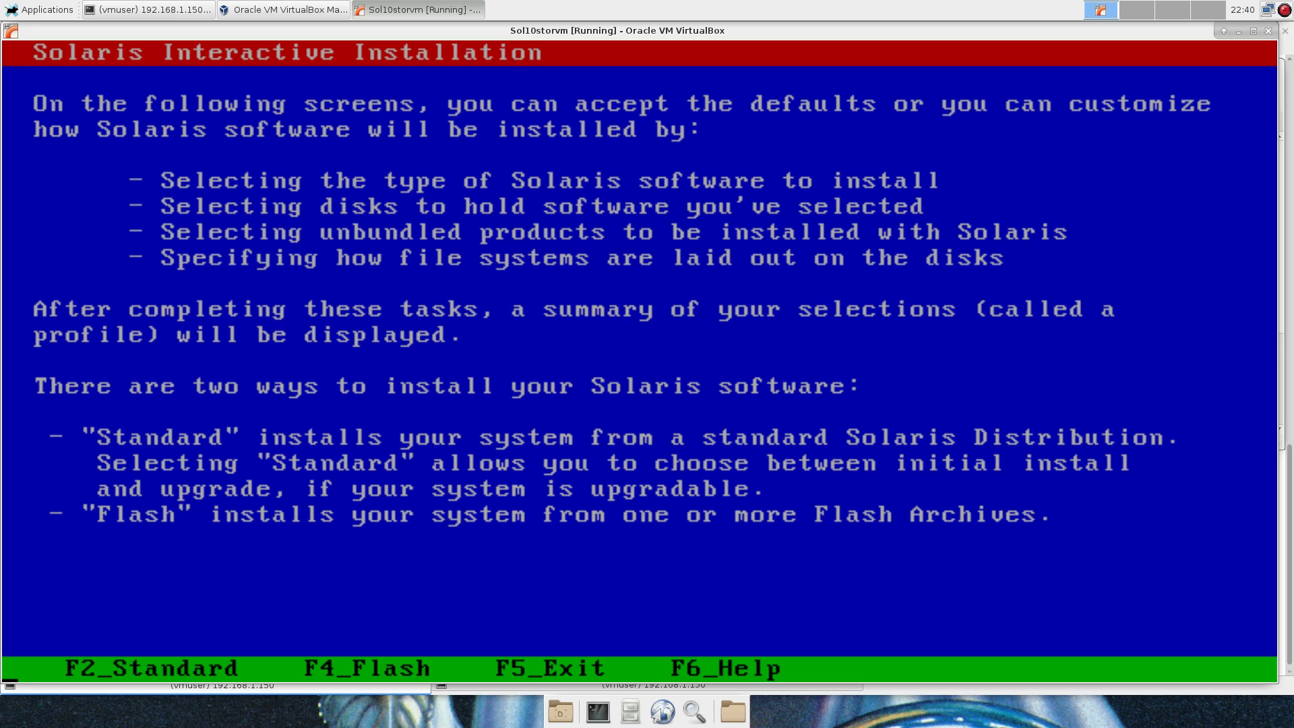
# Choose the Standard installation method.
pyautogui.press('F2')
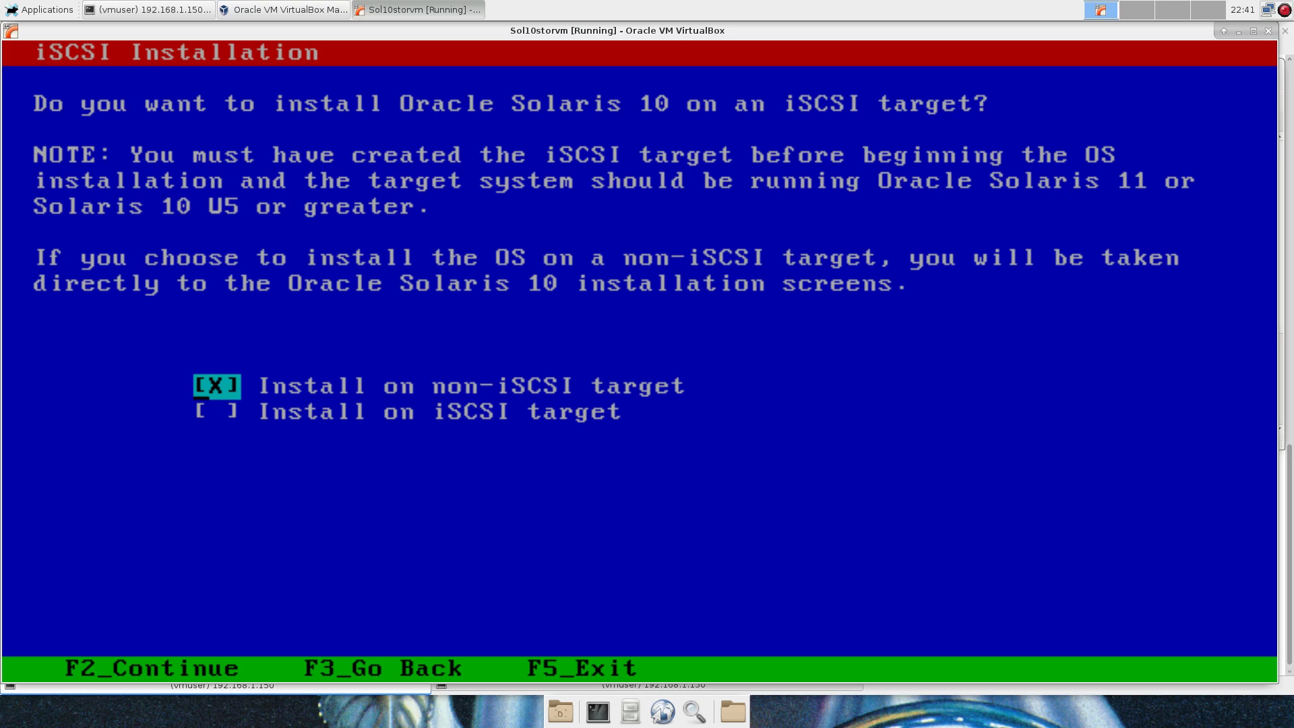
# Install to a non-iSCSI target from CD/DVD with auto eject and manual reboot, accepting the licence.
pyautogui.press('F2')
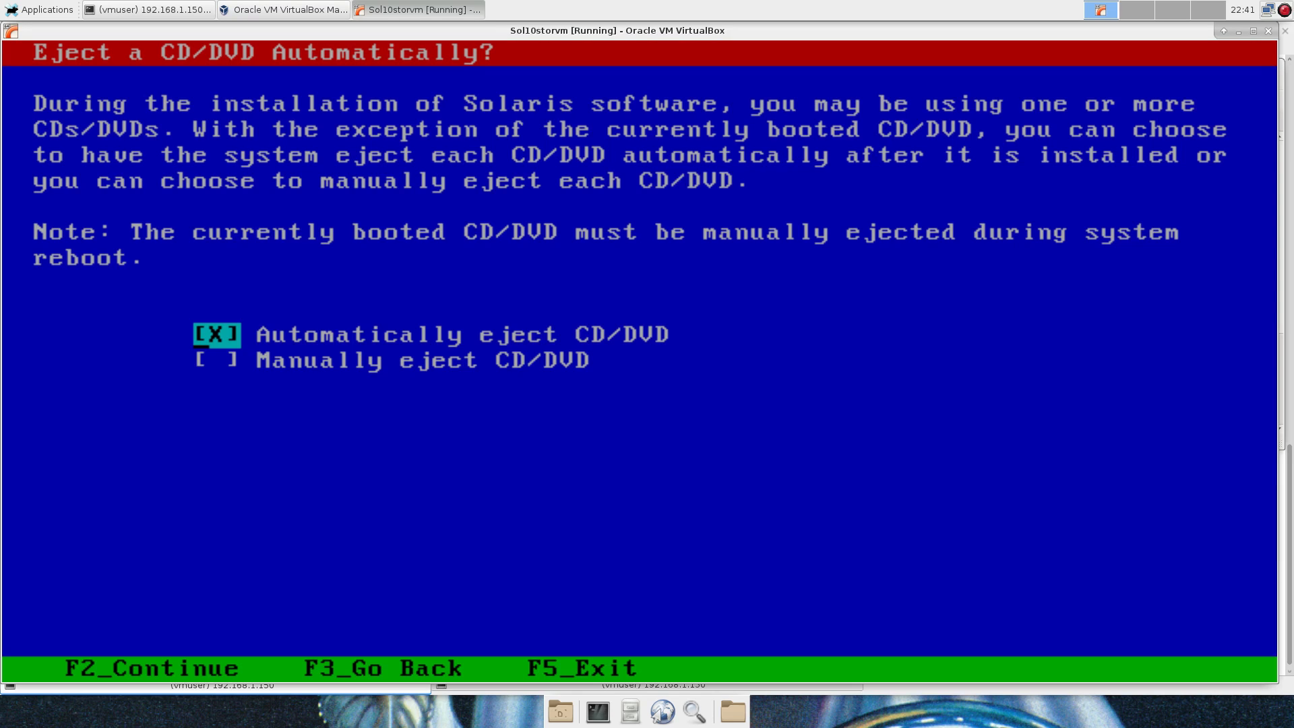
pyautogui.press('F2')
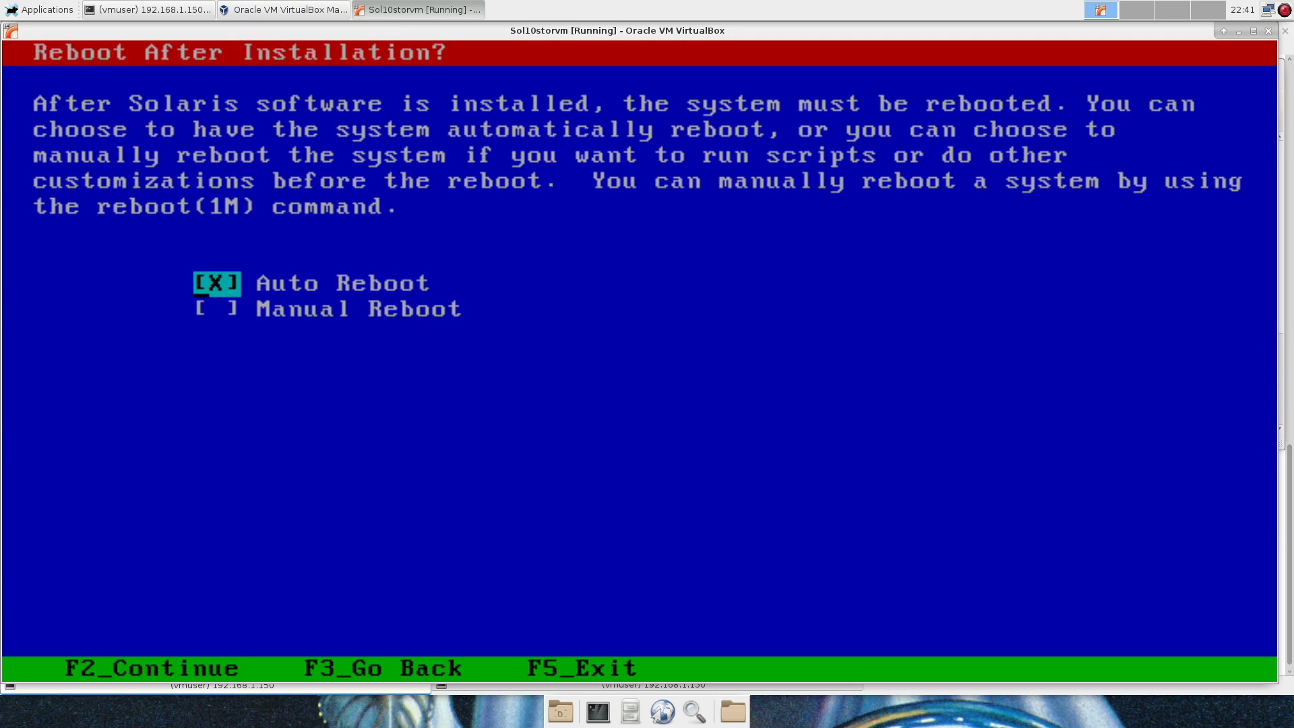
pyautogui.press('Down')
pyautogui.press('F2')
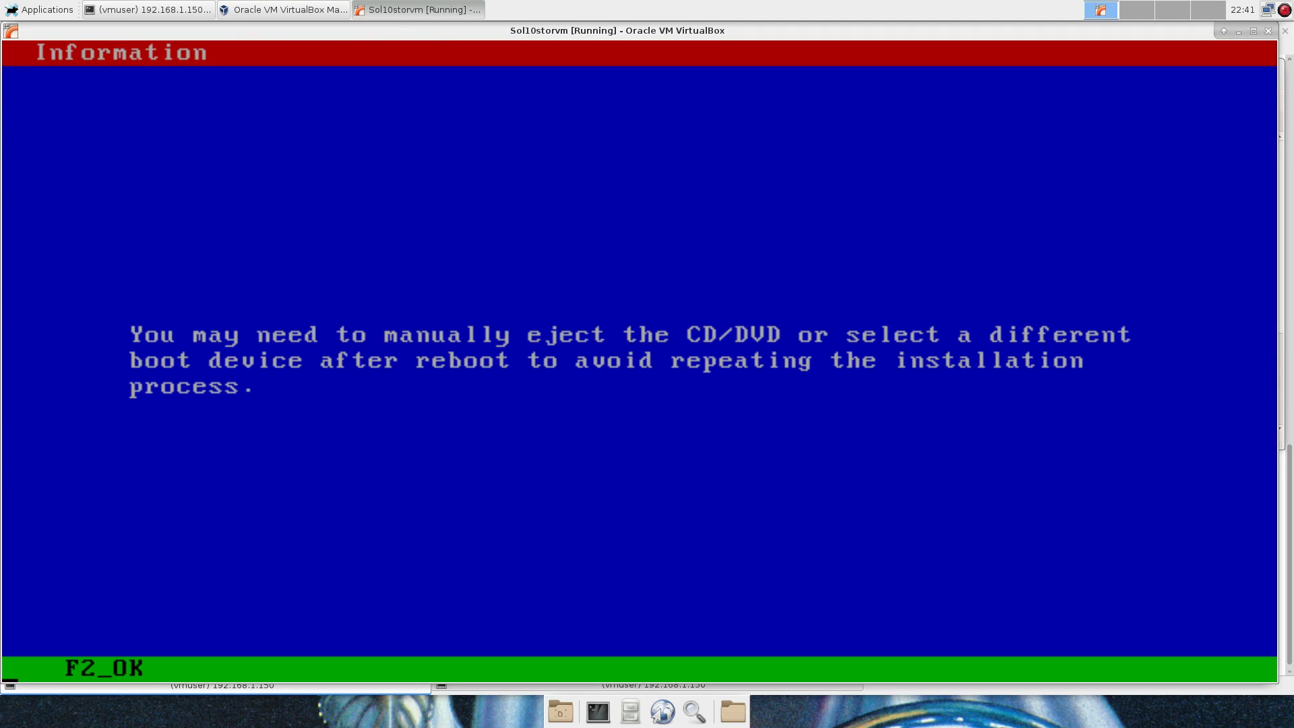
pyautogui.press('F2')
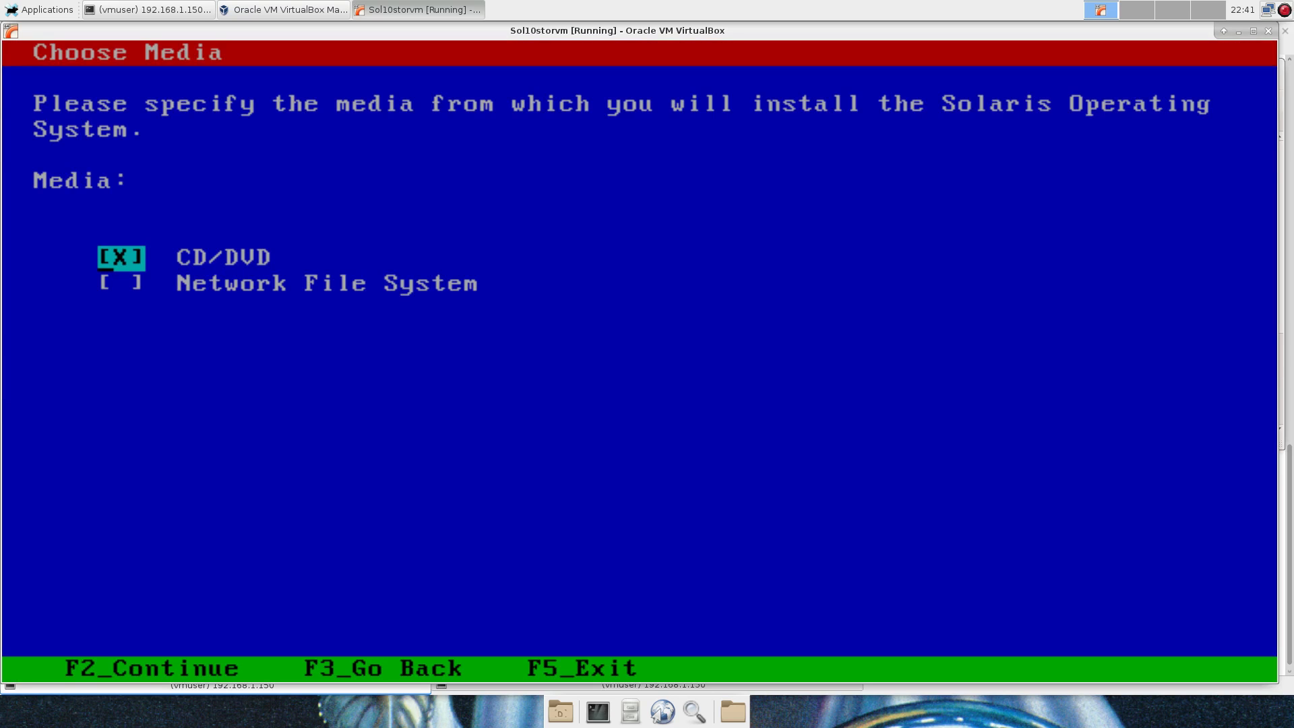
pyautogui.press('F2')
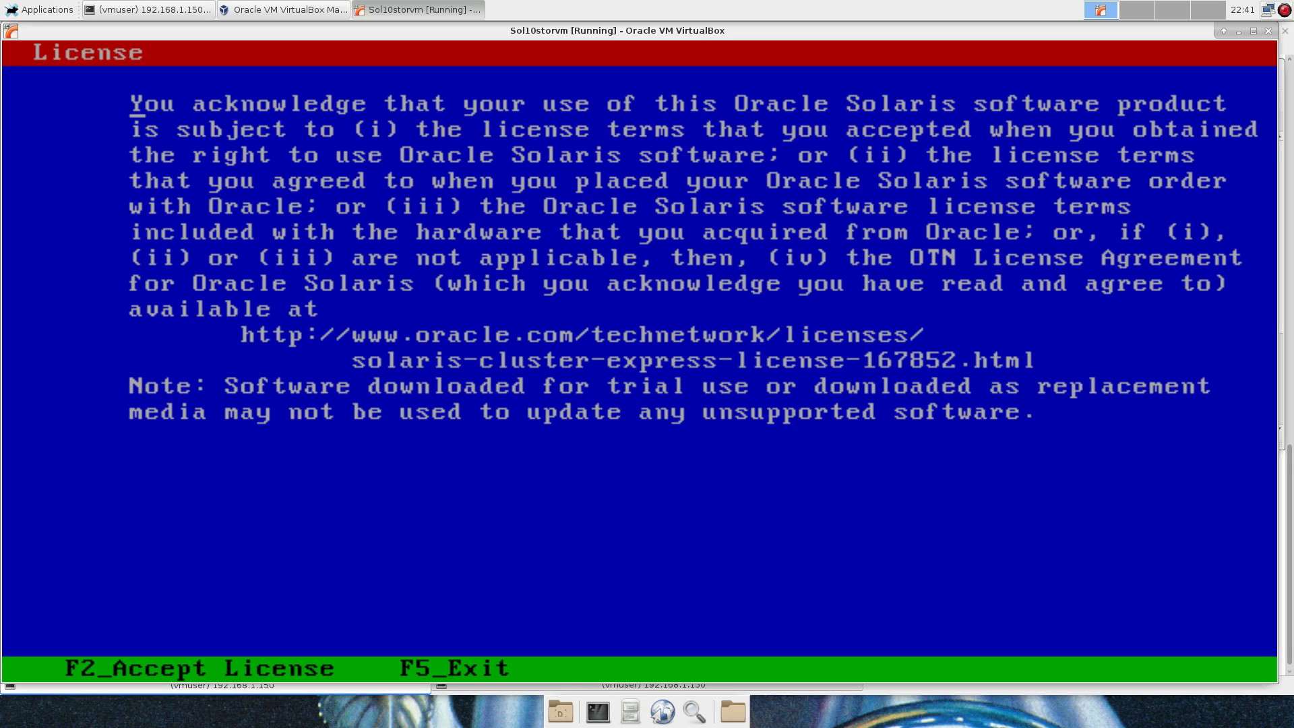
pyautogui.press('F2')
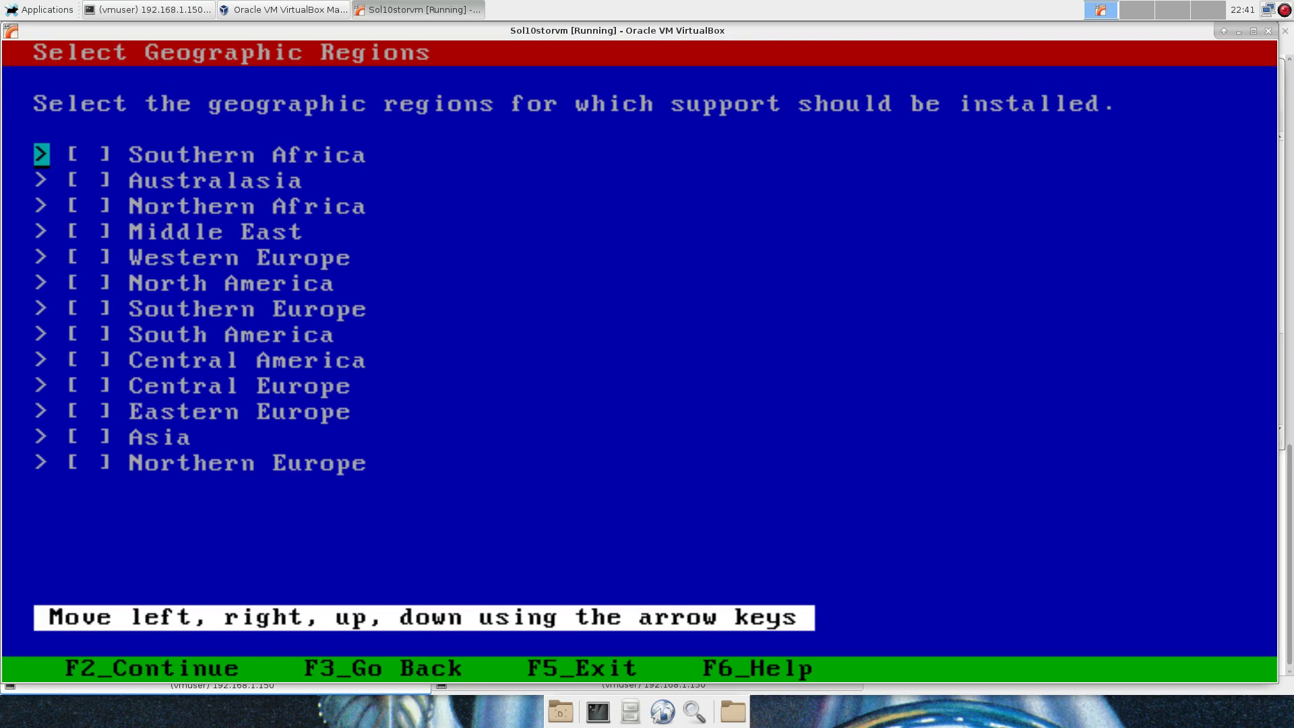
# Add the U.S.A. UTF-8 and en_US.ISO8859-1 locales under North America, keeping POSIX C as system locale.
pyautogui.press('Down')
pyautogui.press('Down')
pyautogui.press('Down')
pyautogui.press('Down')
pyautogui.press('Down')
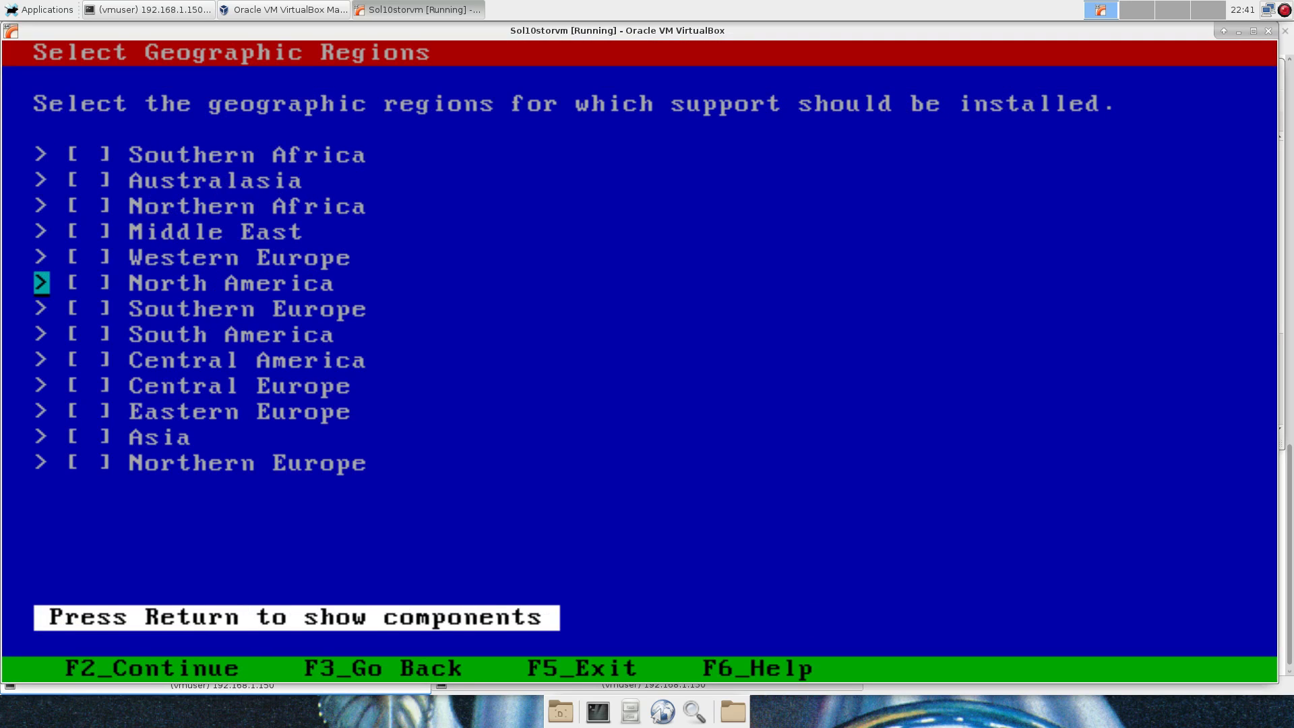
pyautogui.press('Return')
pyautogui.press('Down')
pyautogui.press('Down')
pyautogui.press('Down')
pyautogui.press('Down')
pyautogui.press('Down')
pyautogui.press('Down')
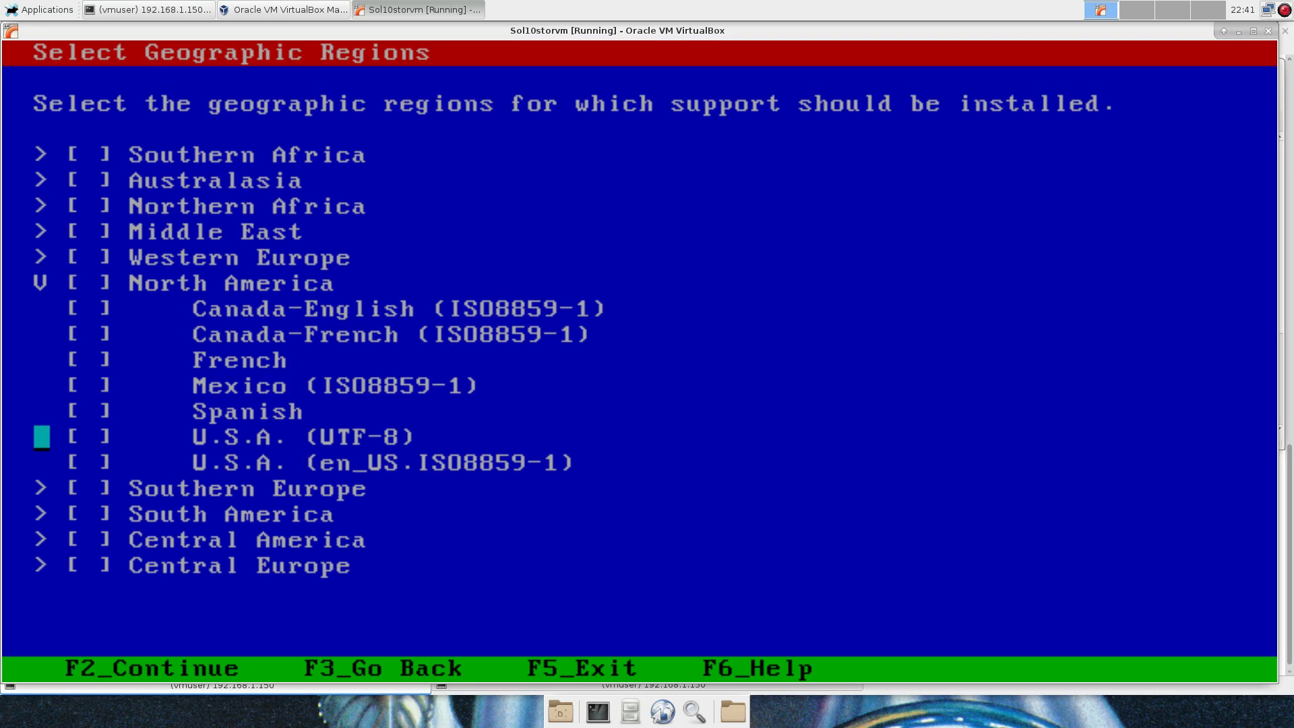
pyautogui.press('Return')
pyautogui.press('Down')
pyautogui.press('Return')
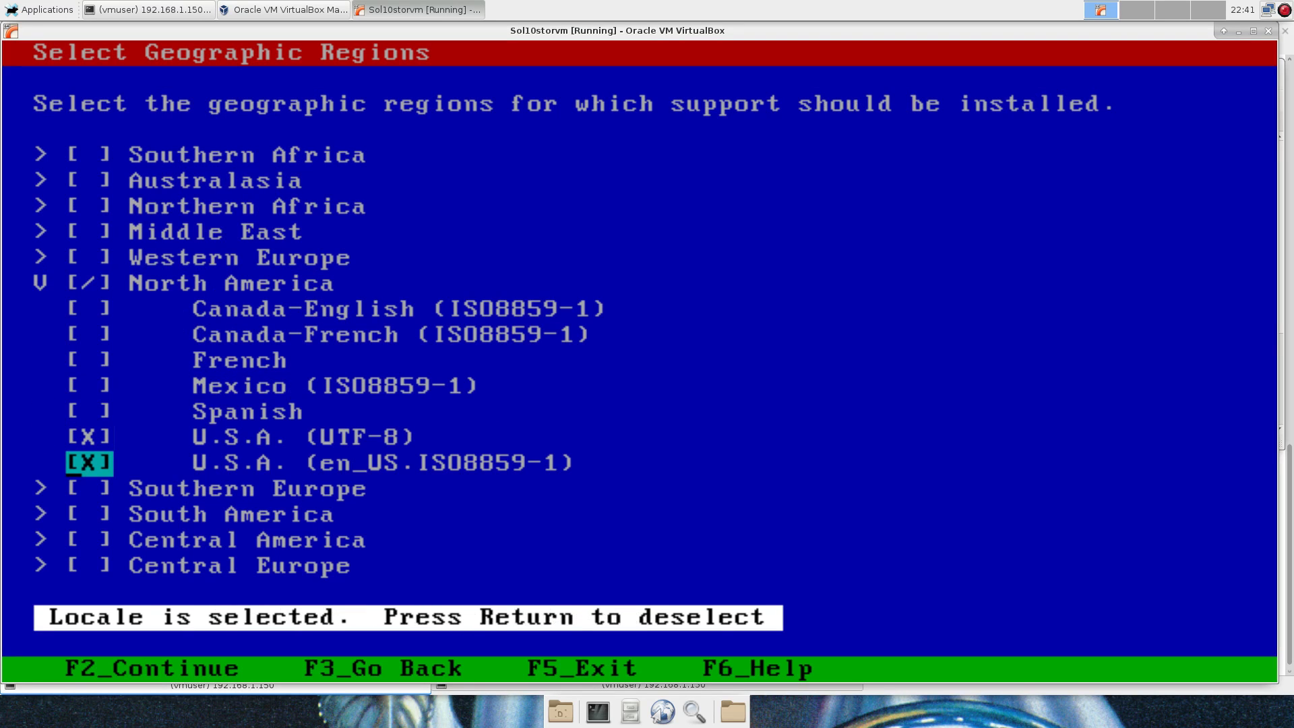
pyautogui.press('F2')
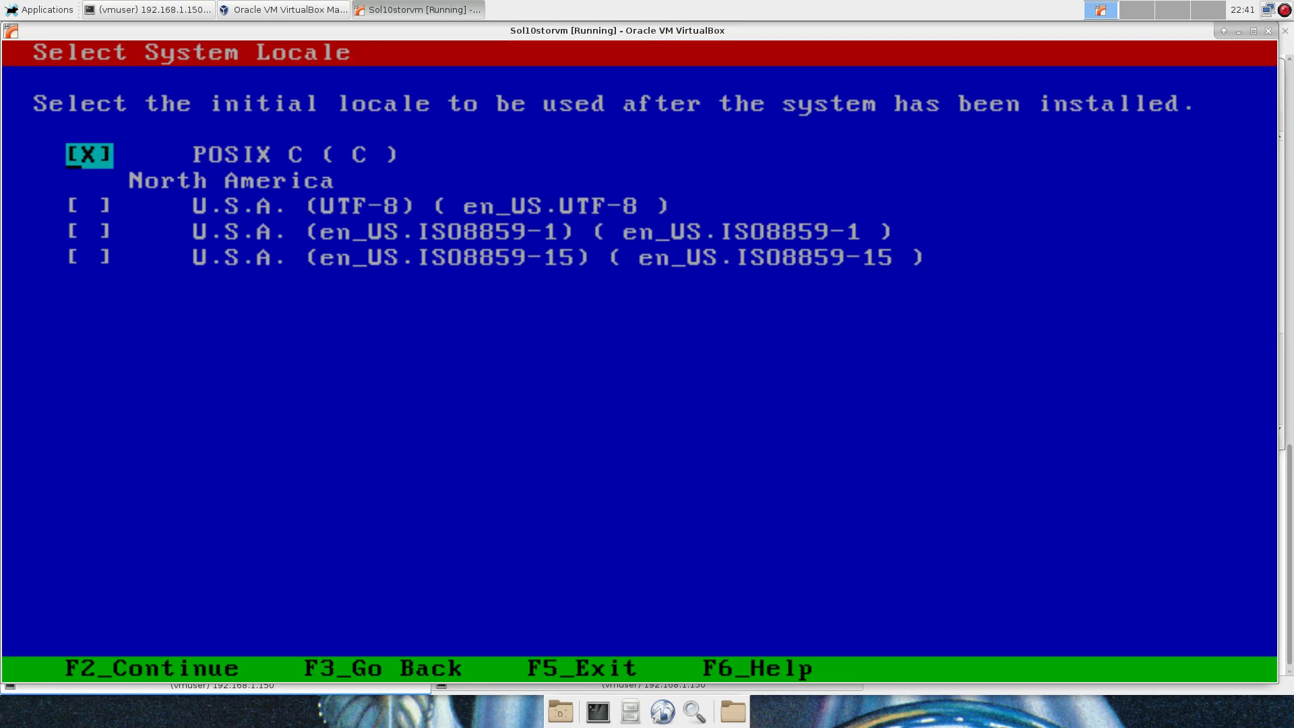
pyautogui.press('F2')
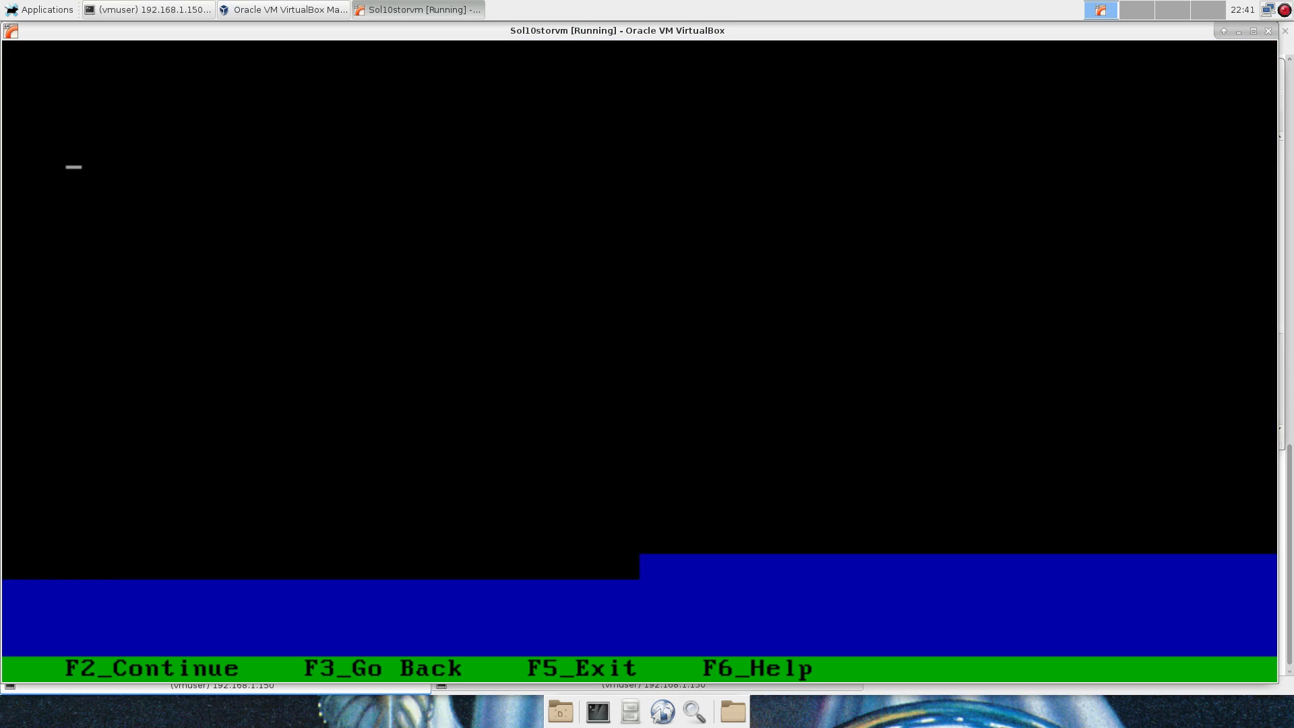
# Skip additional products, make ZFS the filesystem, and keep c0t0d0 as the install disk.
pyautogui.press('F2')
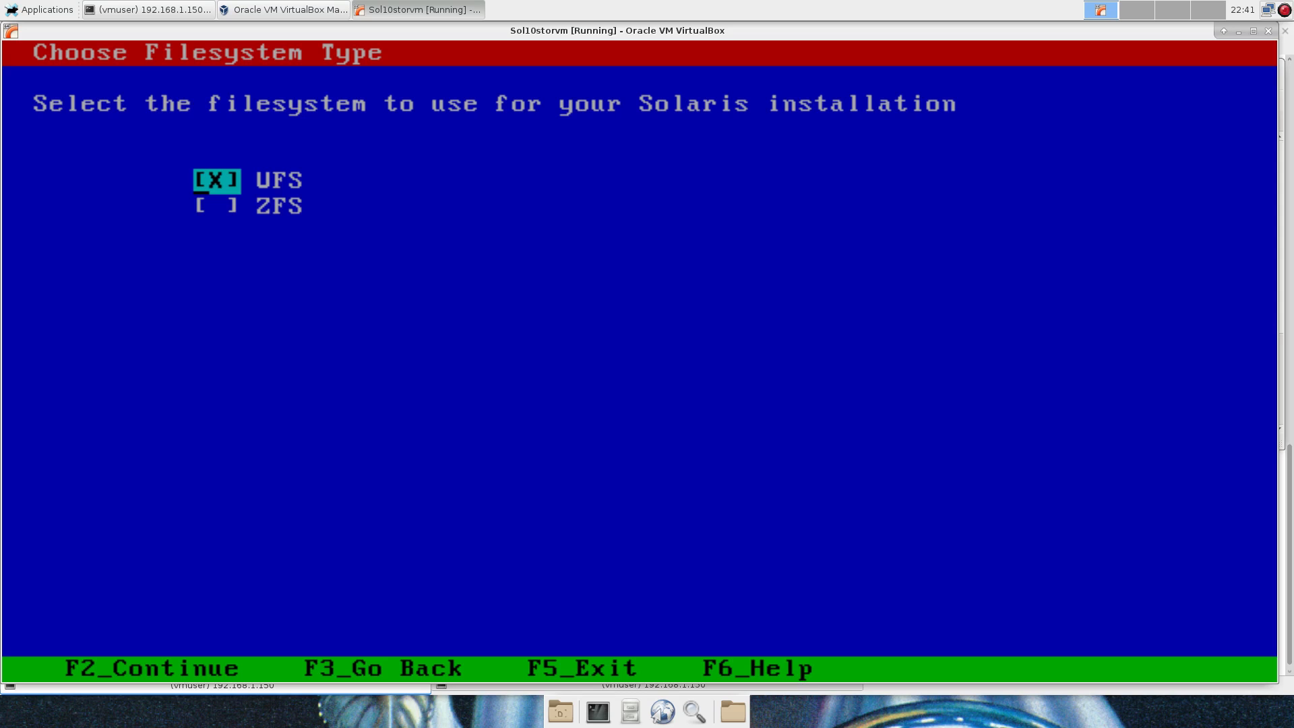
pyautogui.press('Down')
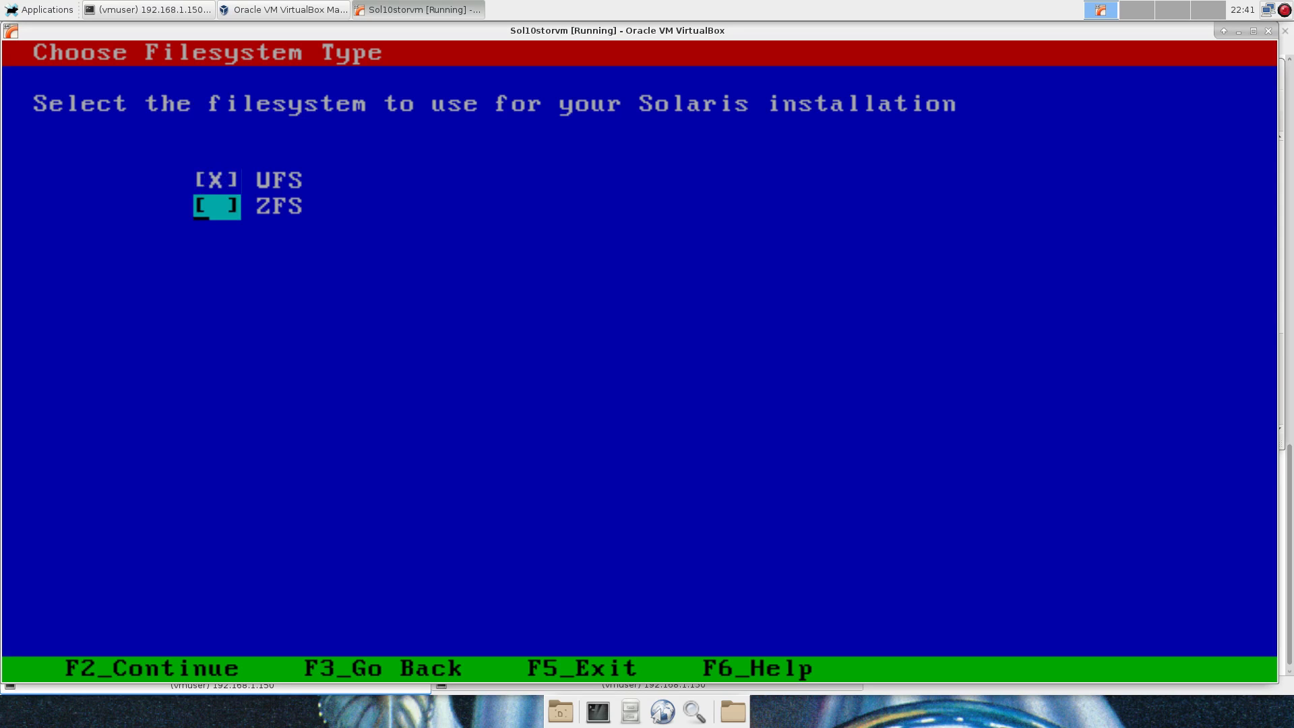
pyautogui.press('space')
pyautogui.press('F2')
pyautogui.press('F2')
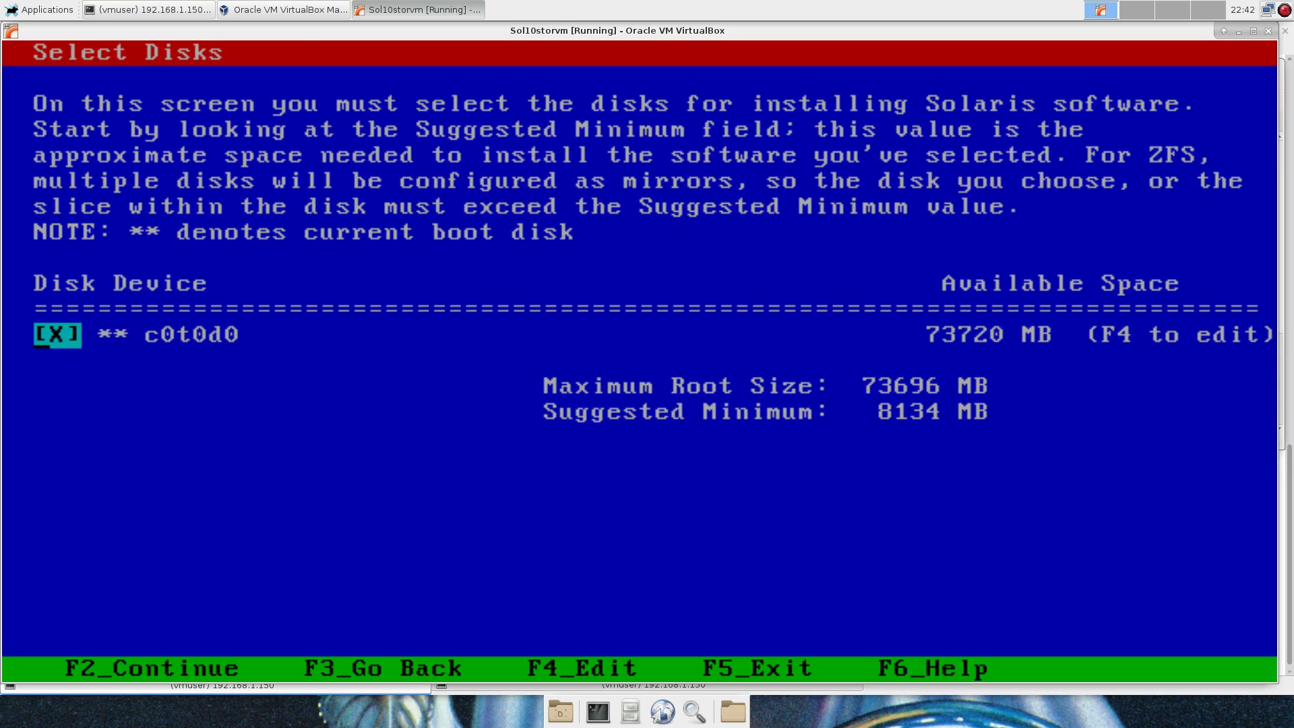
pyautogui.press('F2')
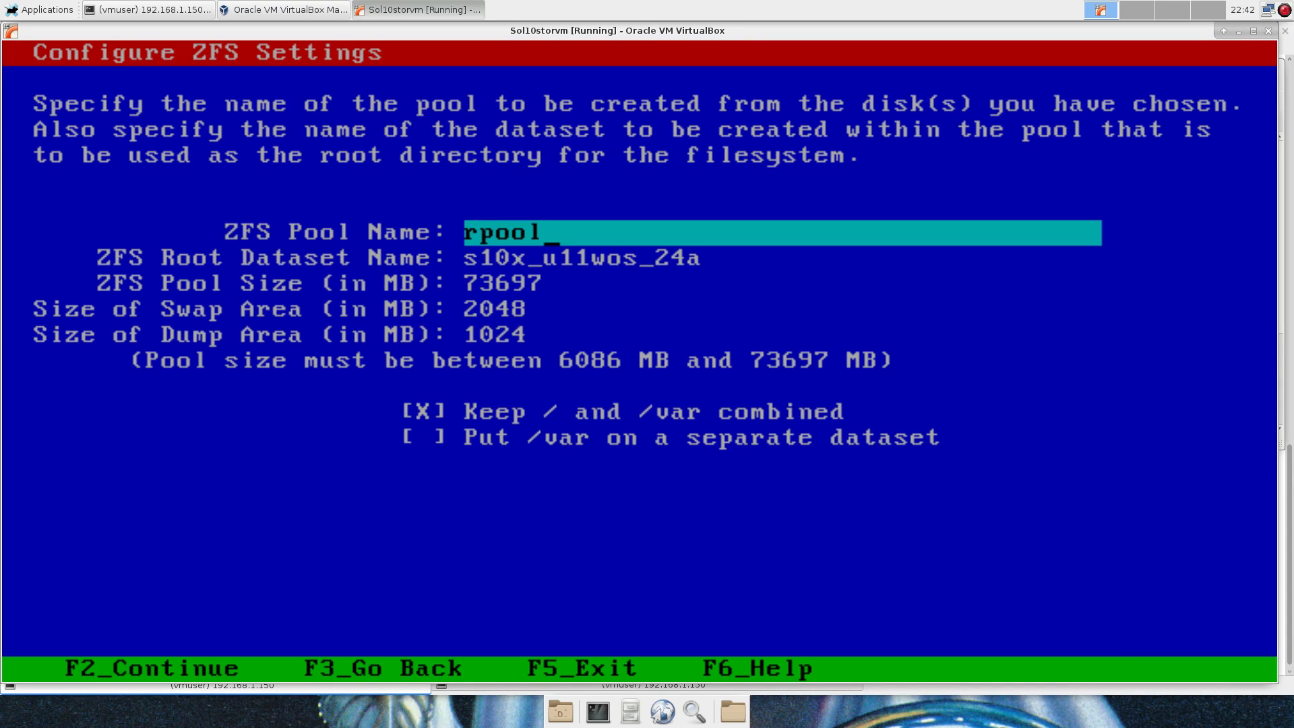
# Accept the default ZFS settings unchanged (pool rpool, 73697 MB, 2048 MB swap) and continue.
pyautogui.press('Down')
pyautogui.press('Down')
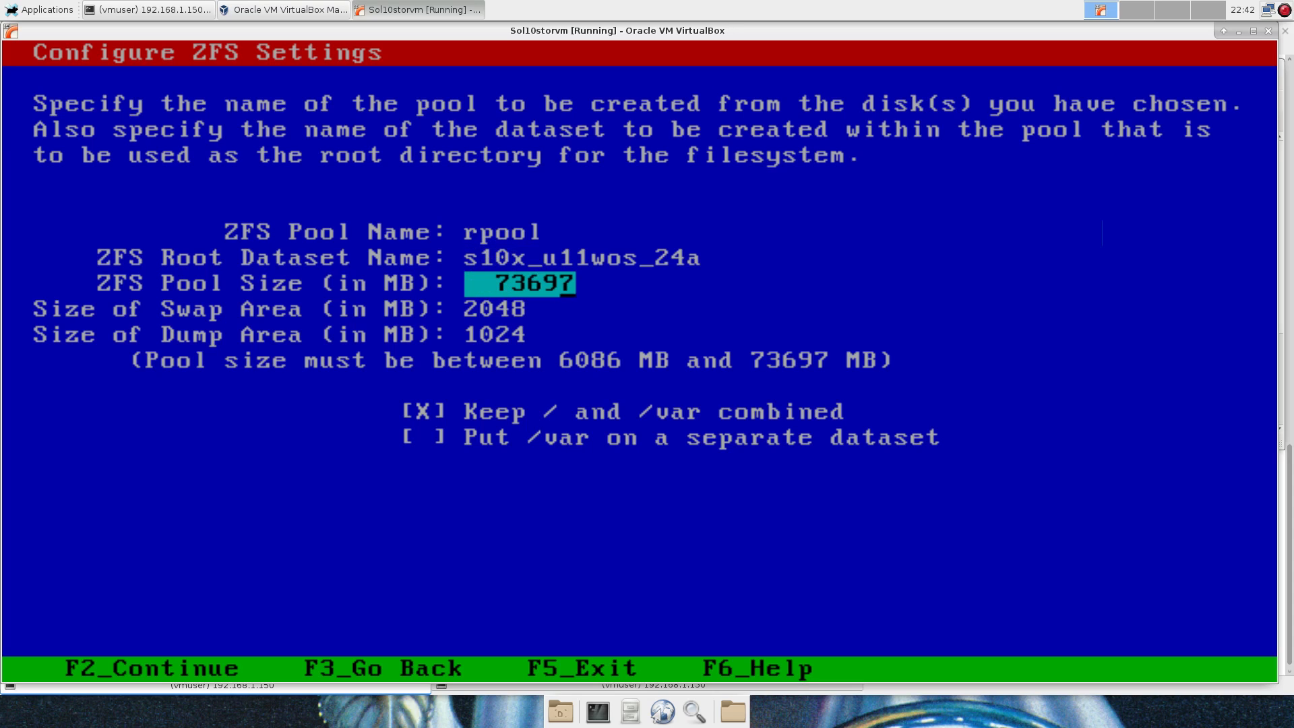
pyautogui.press('Down')
pyautogui.press('Down')
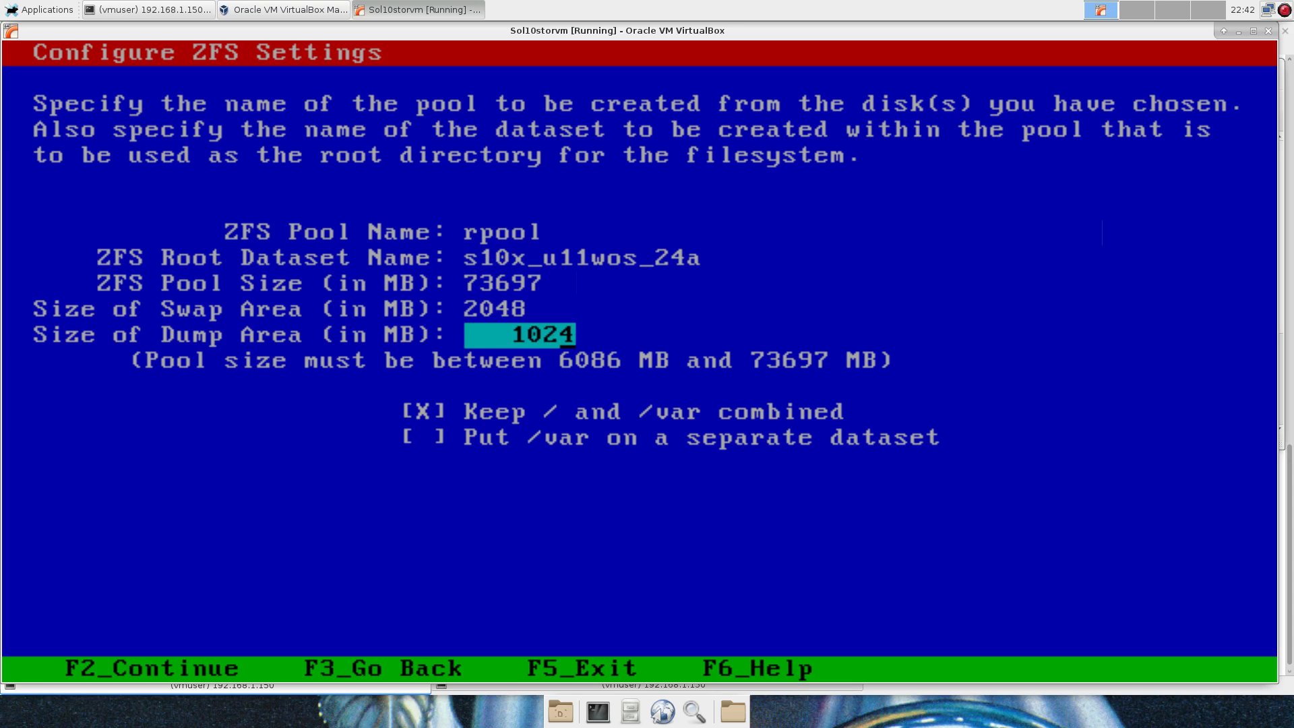
pyautogui.press('Up')
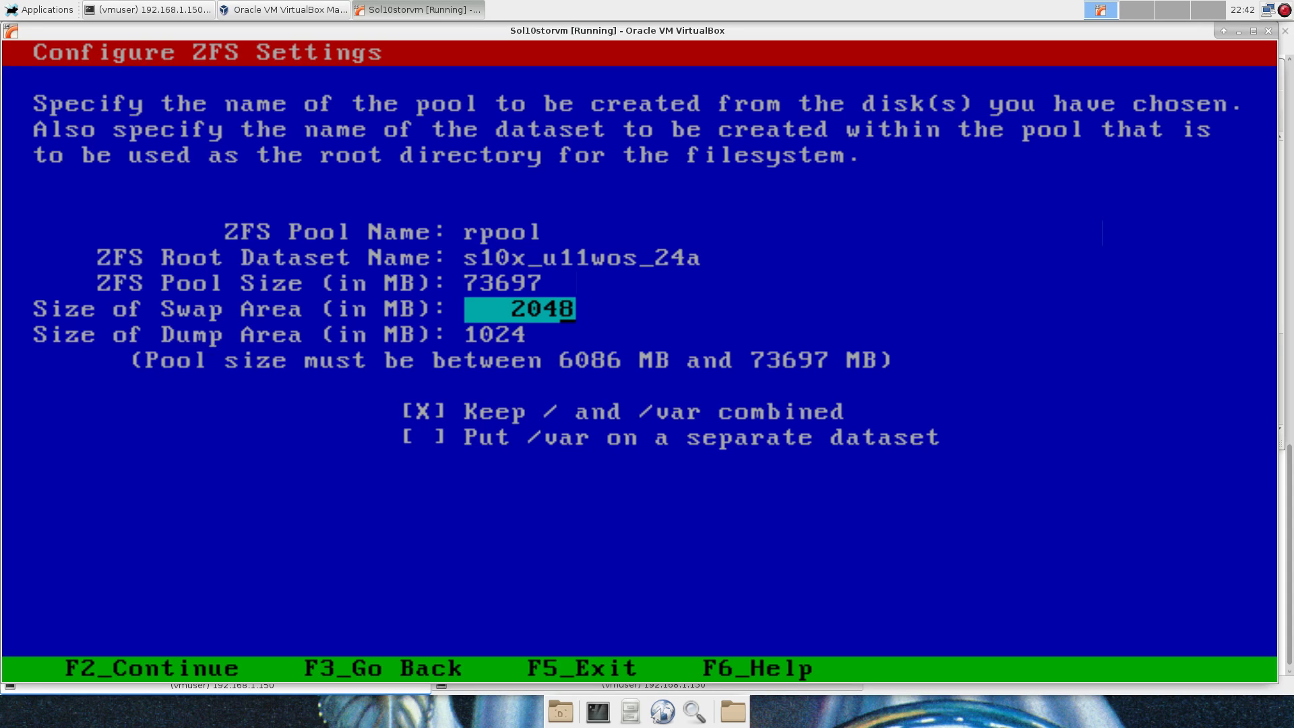
pyautogui.press('Up')
pyautogui.press('Down')
pyautogui.press('Down')
pyautogui.press('Down')
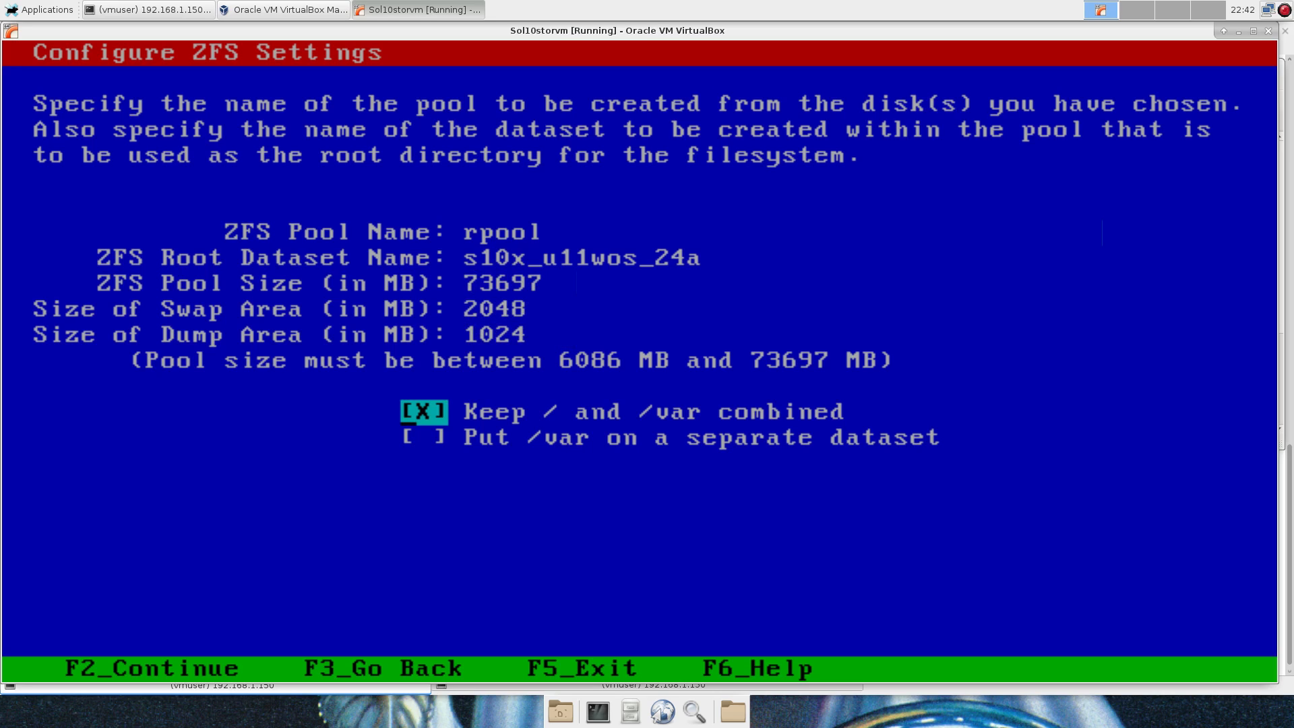
pyautogui.press('Down')
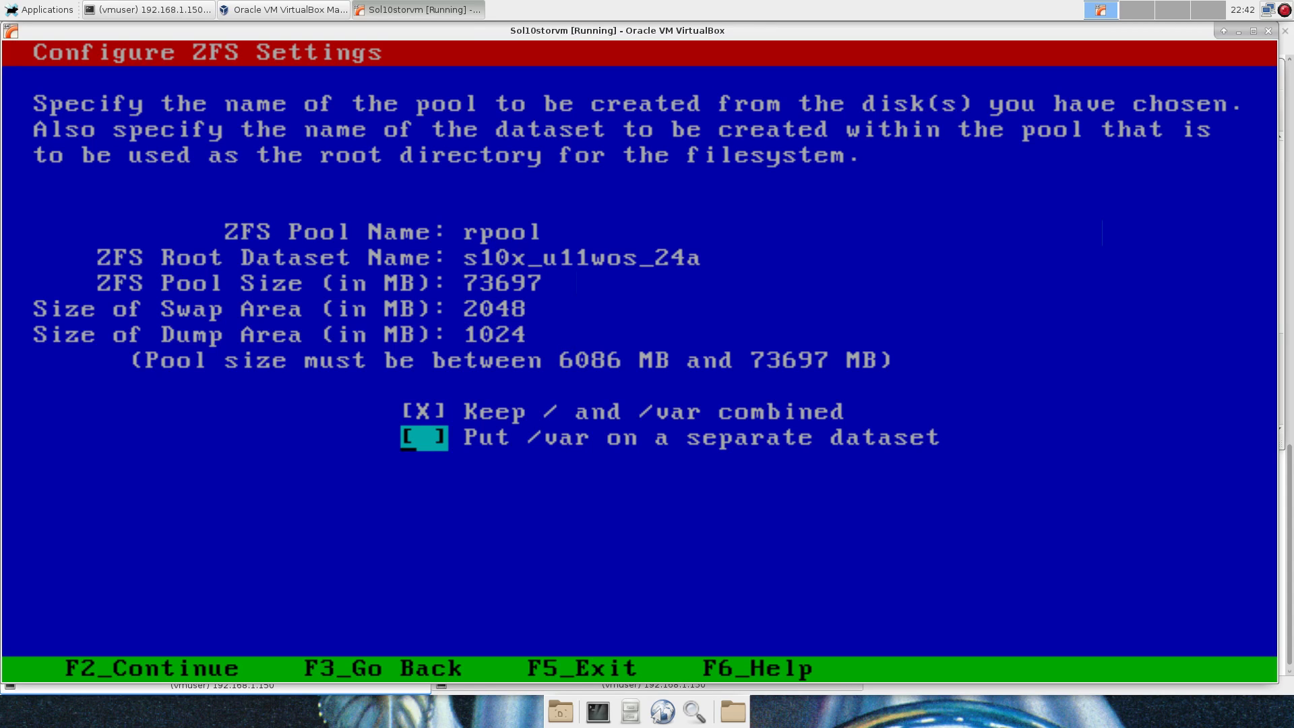
pyautogui.press('Up')
pyautogui.press('Up')
pyautogui.press('Up')
pyautogui.press('Up')
pyautogui.press('Up')
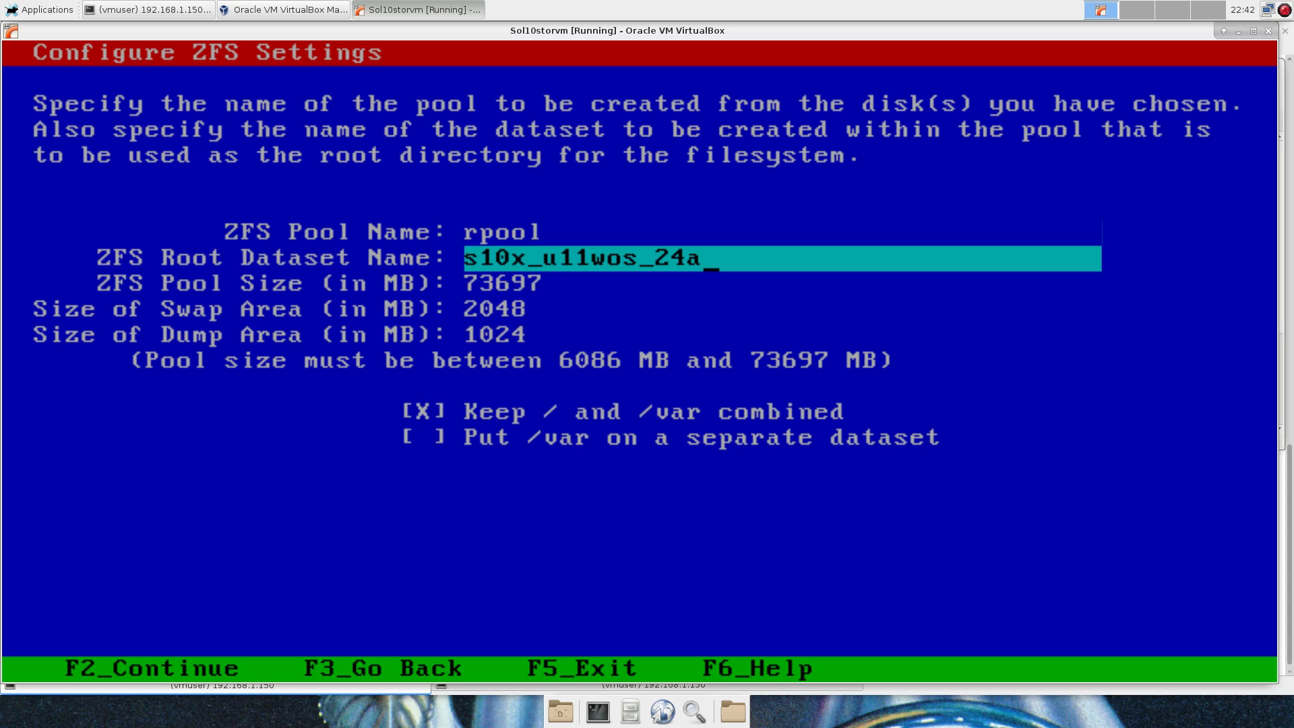
pyautogui.press('Down')
pyautogui.press('Down')
pyautogui.press('Down')
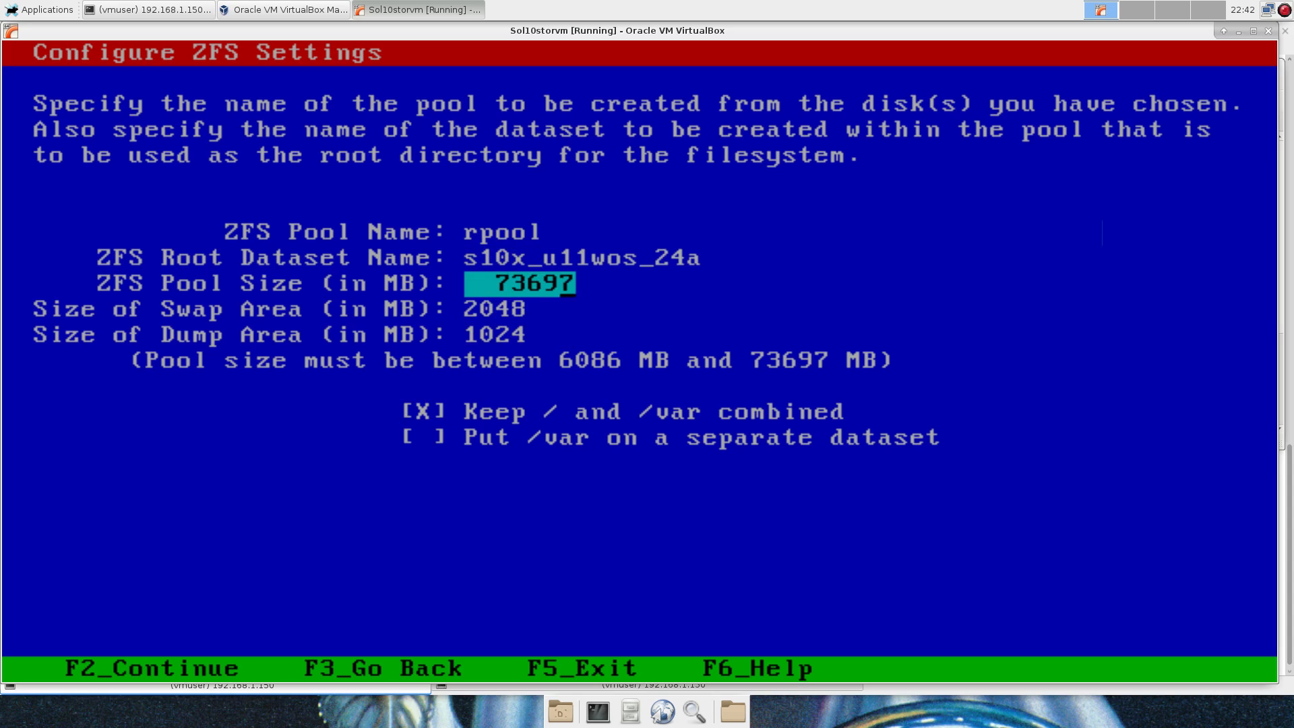
pyautogui.press('Up')
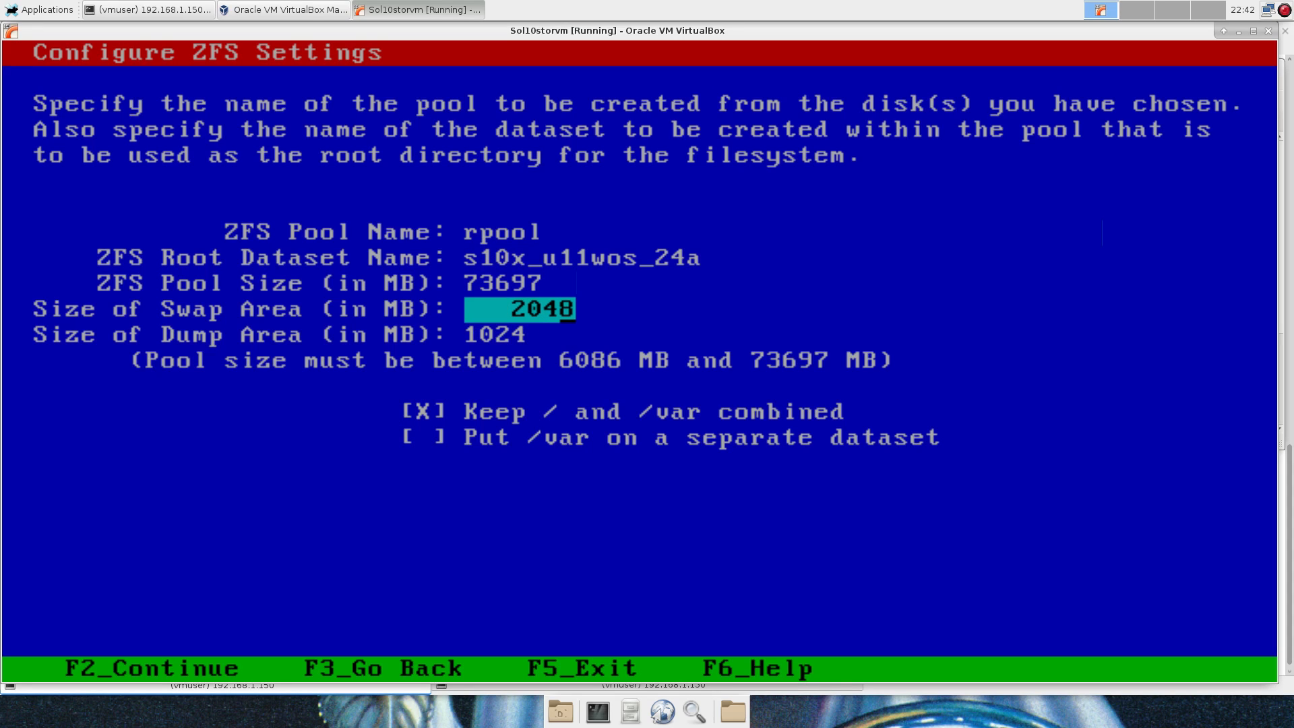
pyautogui.press('F2')
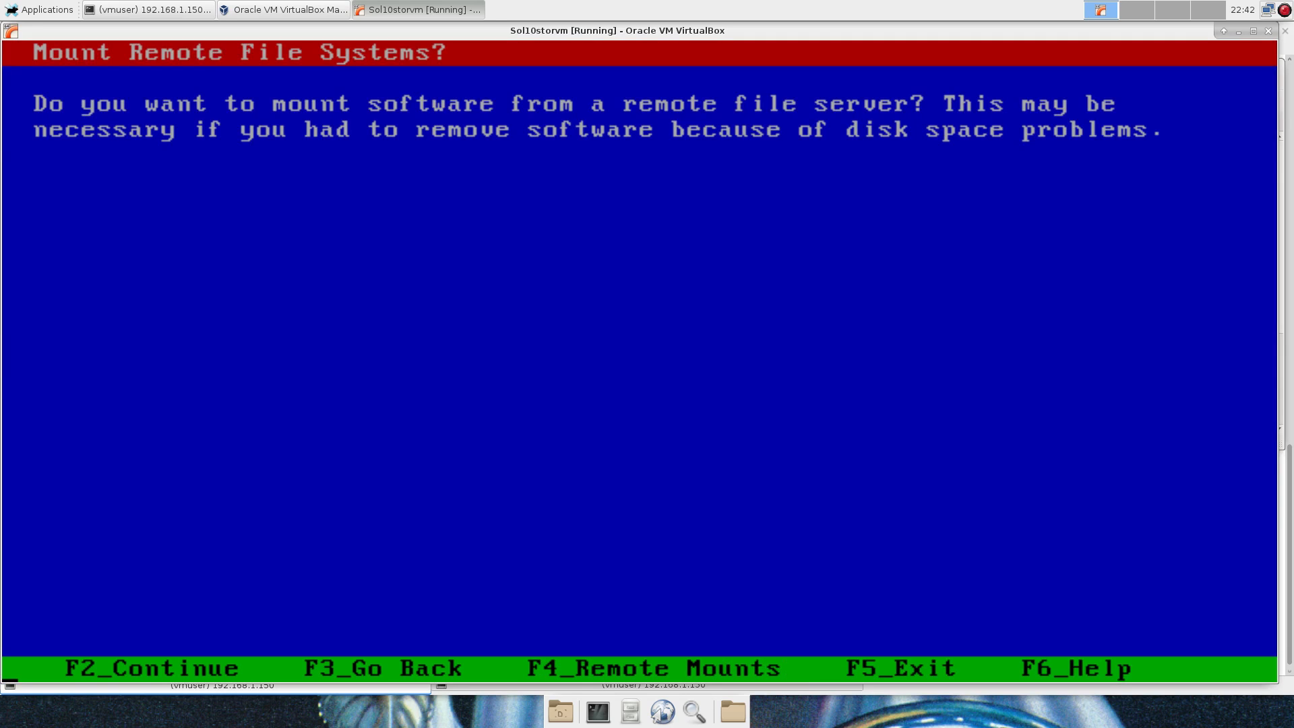
# Skip mounting remote file systems and begin the Solaris 10 installation from the Profile screen.
pyautogui.press('F2')
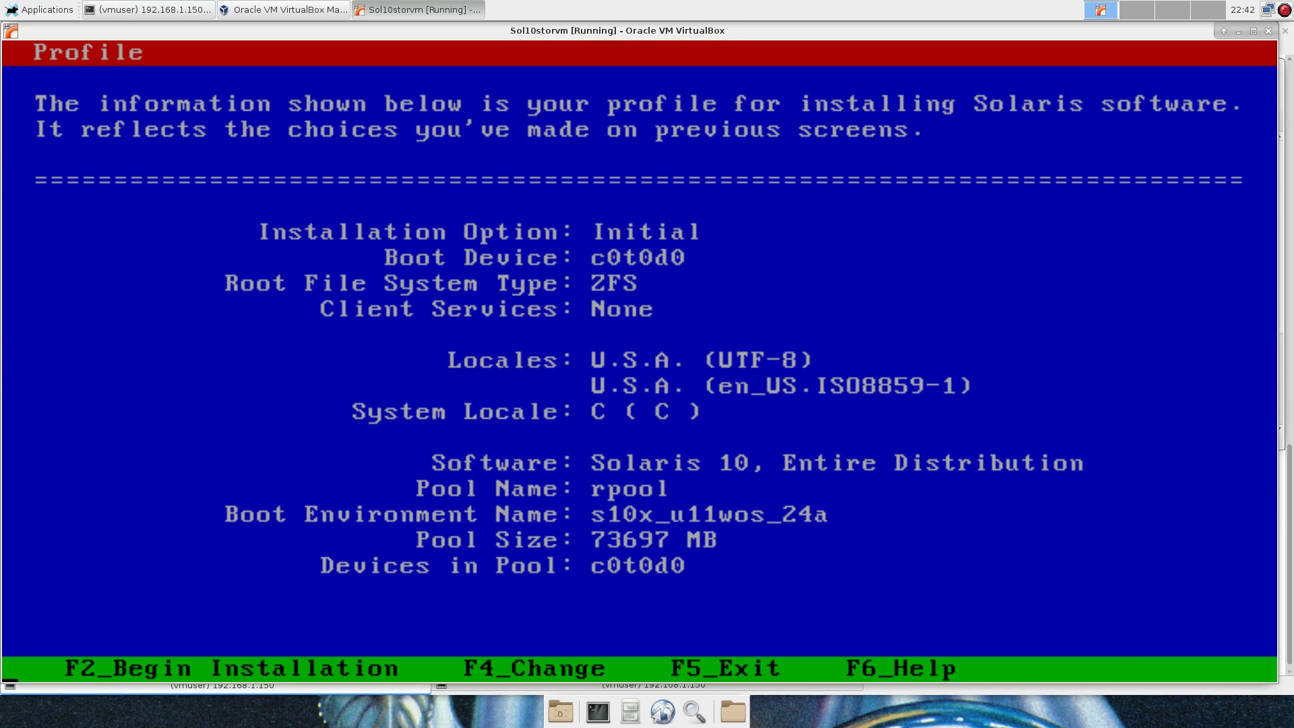
pyautogui.press('F2')
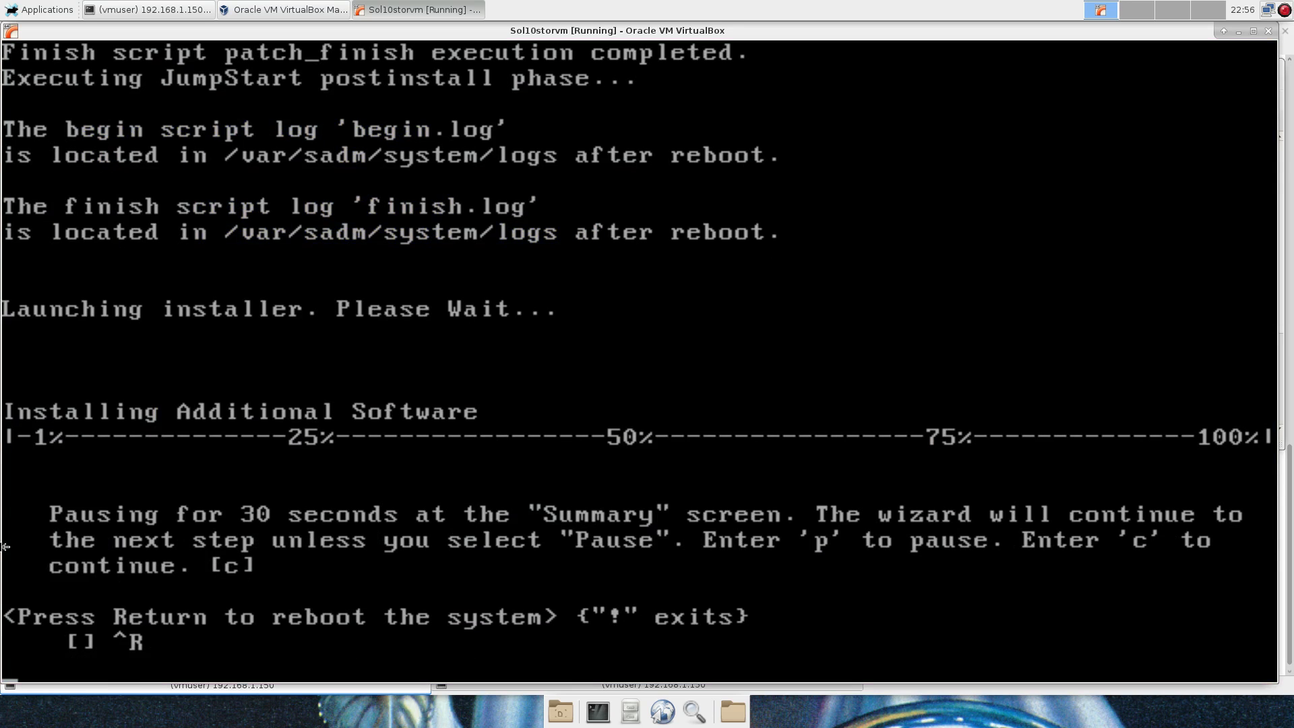
# Confirm the post-install reboot and take the VM out of scaled mode.
pyautogui.press('Return')
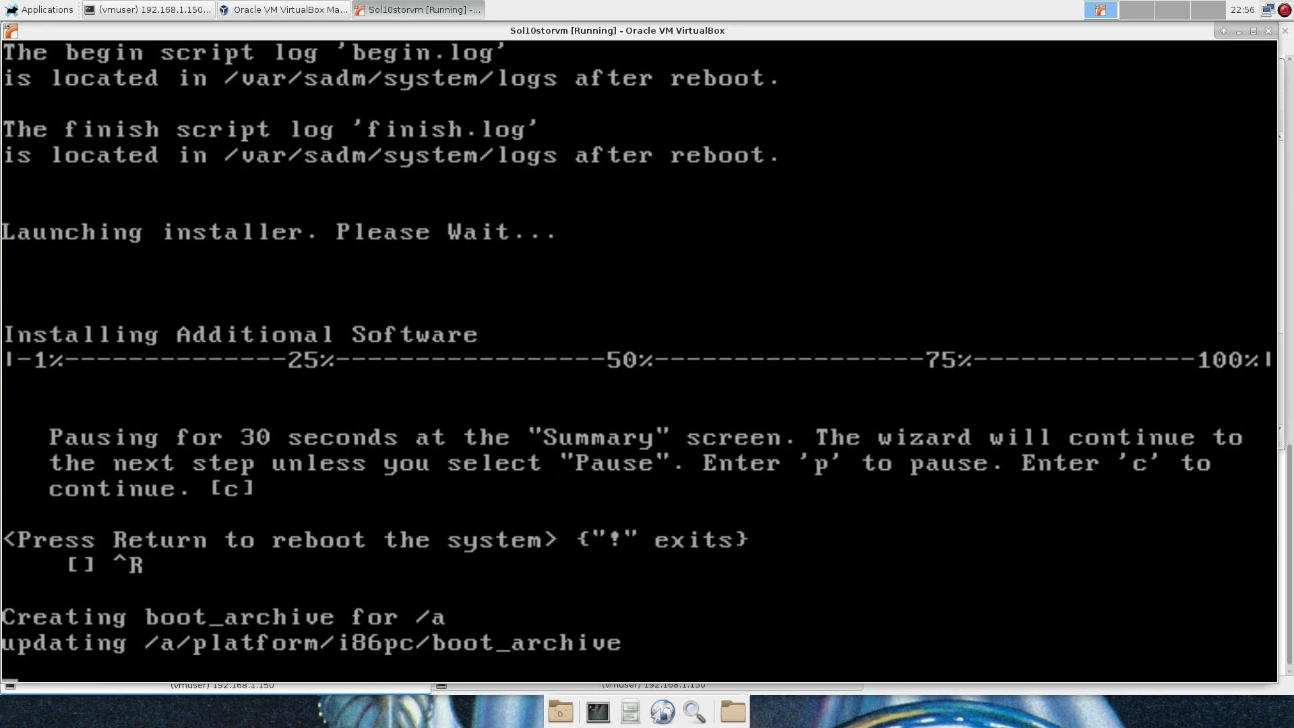
pyautogui.hotkey('F12', 'c')
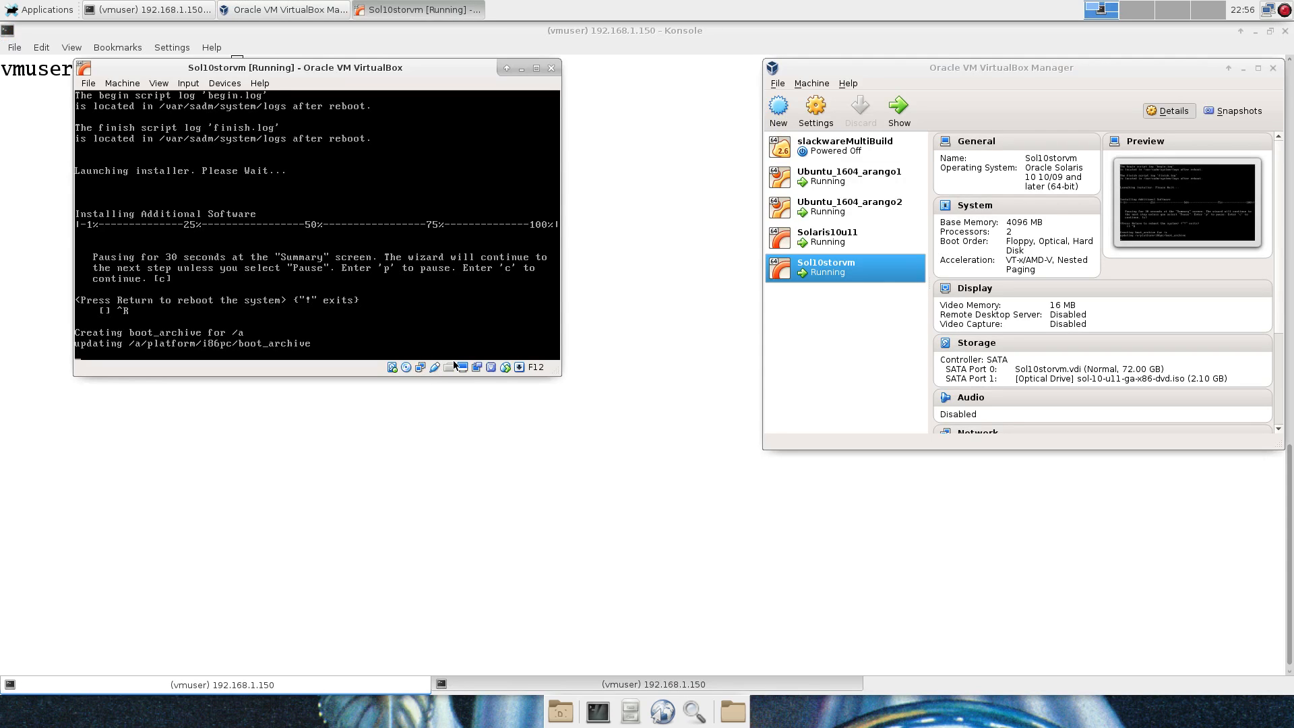
# Remove the Solaris install DVD from the VM's virtual optical drive.
pyautogui.click(406, 367)
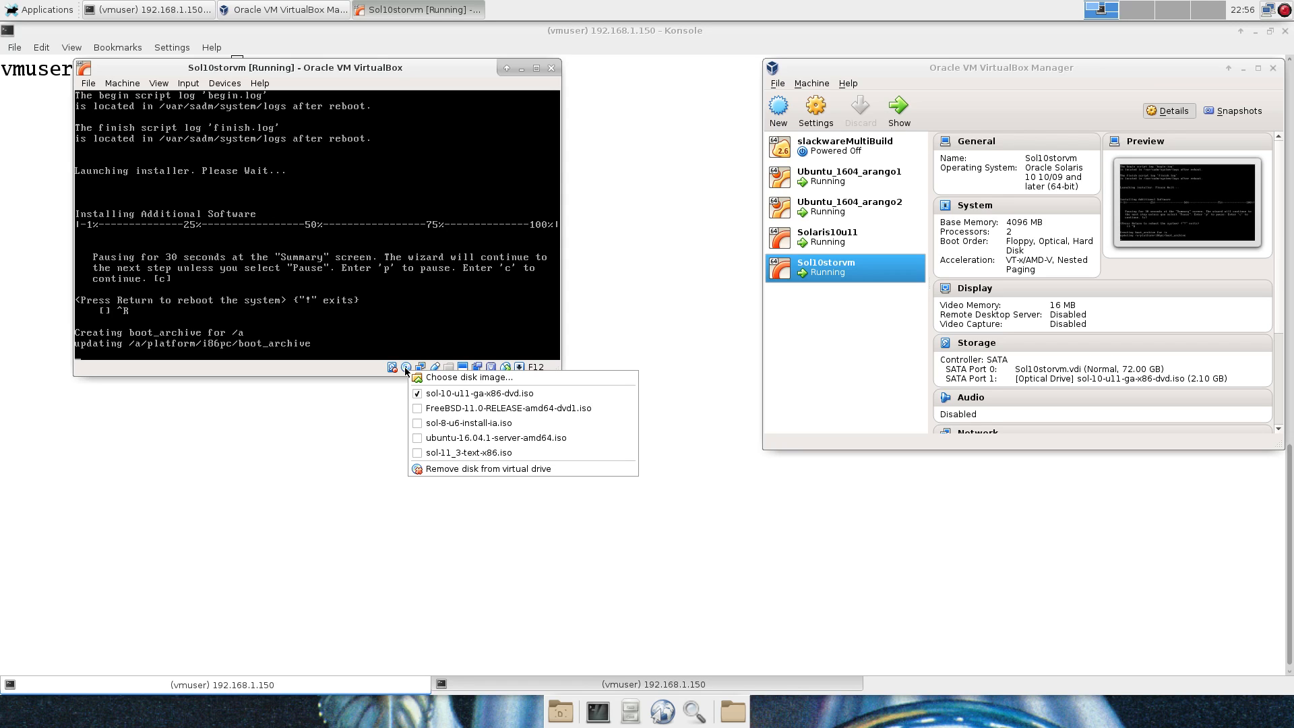
pyautogui.click(377, 69)
pyautogui.moveTo(377, 69); pyautogui.dragTo(364, 56)
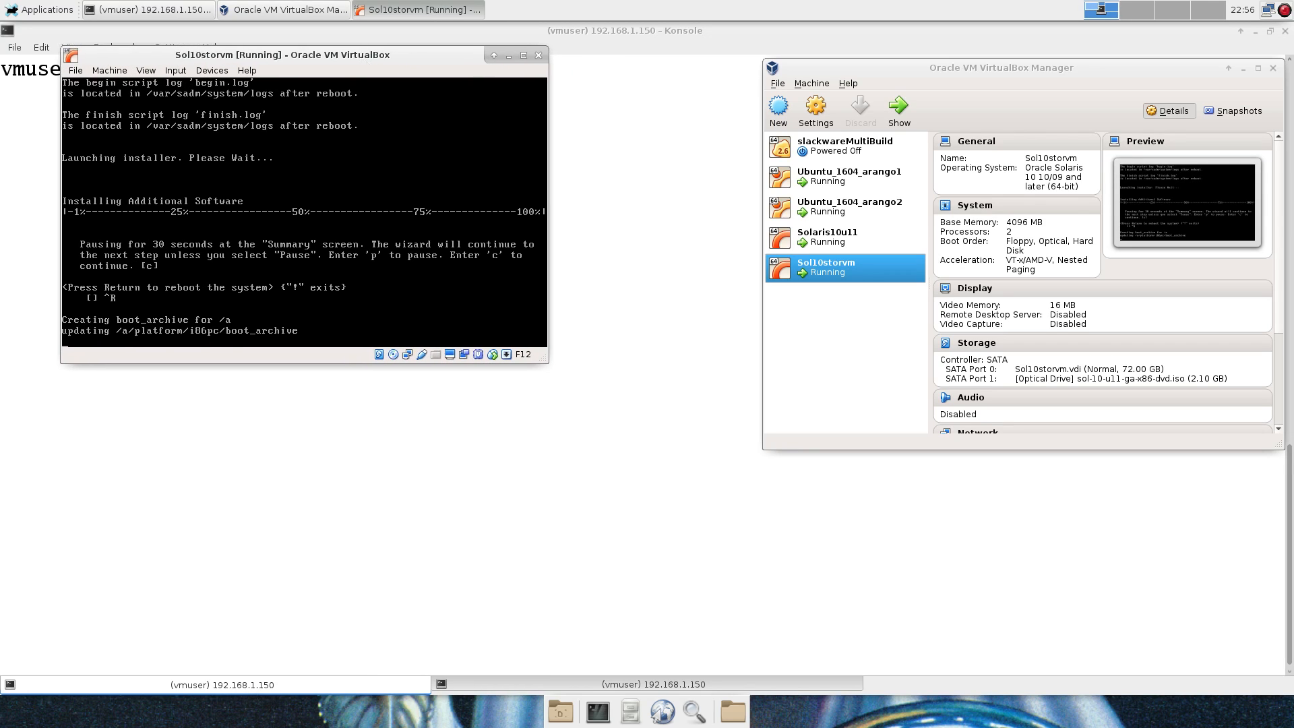
pyautogui.click(394, 355)
pyautogui.click(443, 453)
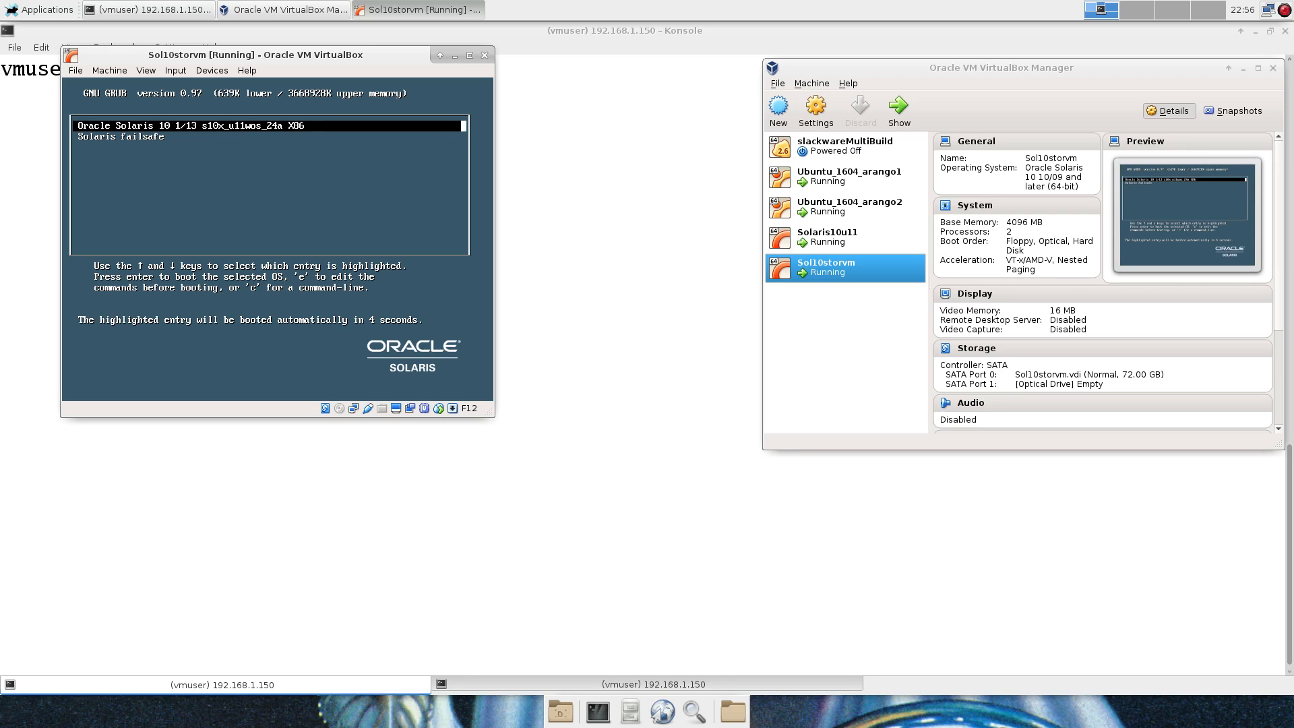
# Boot the default Solaris entry from GRUB and log in as root.
pyautogui.press('Return')
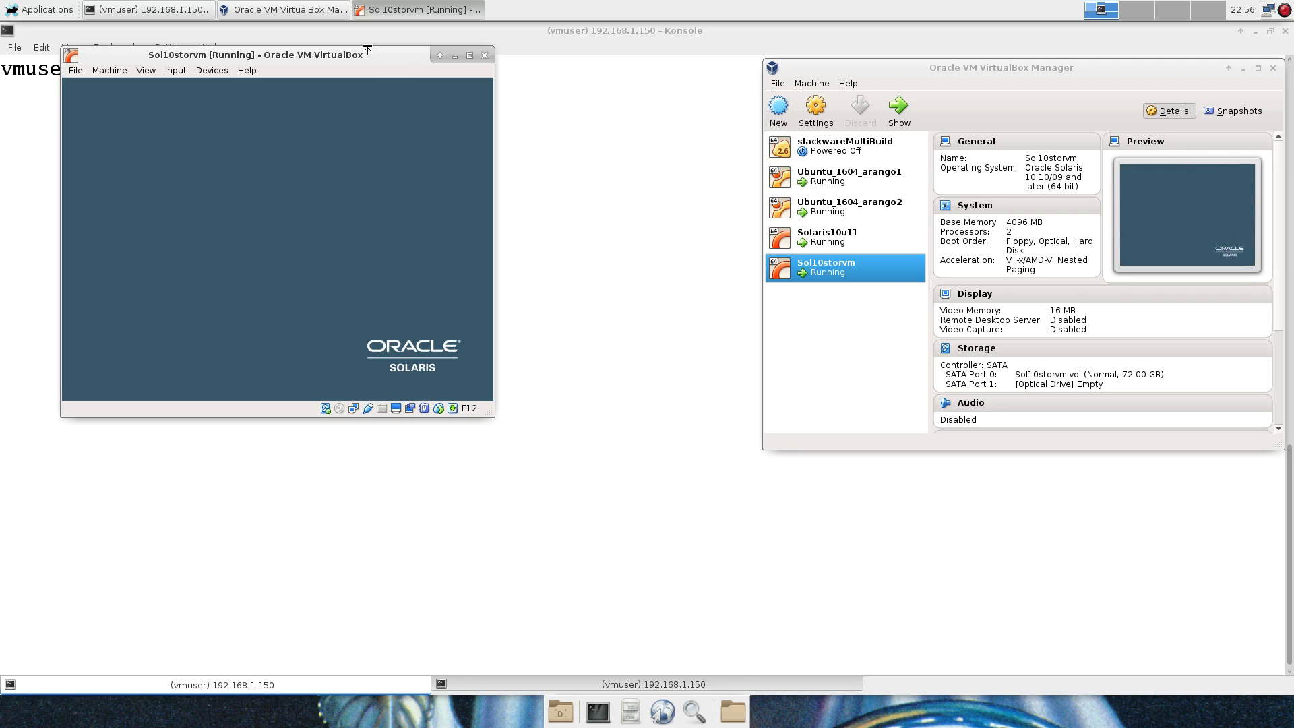
pyautogui.moveTo(347, 60); pyautogui.dragTo(304, 48)
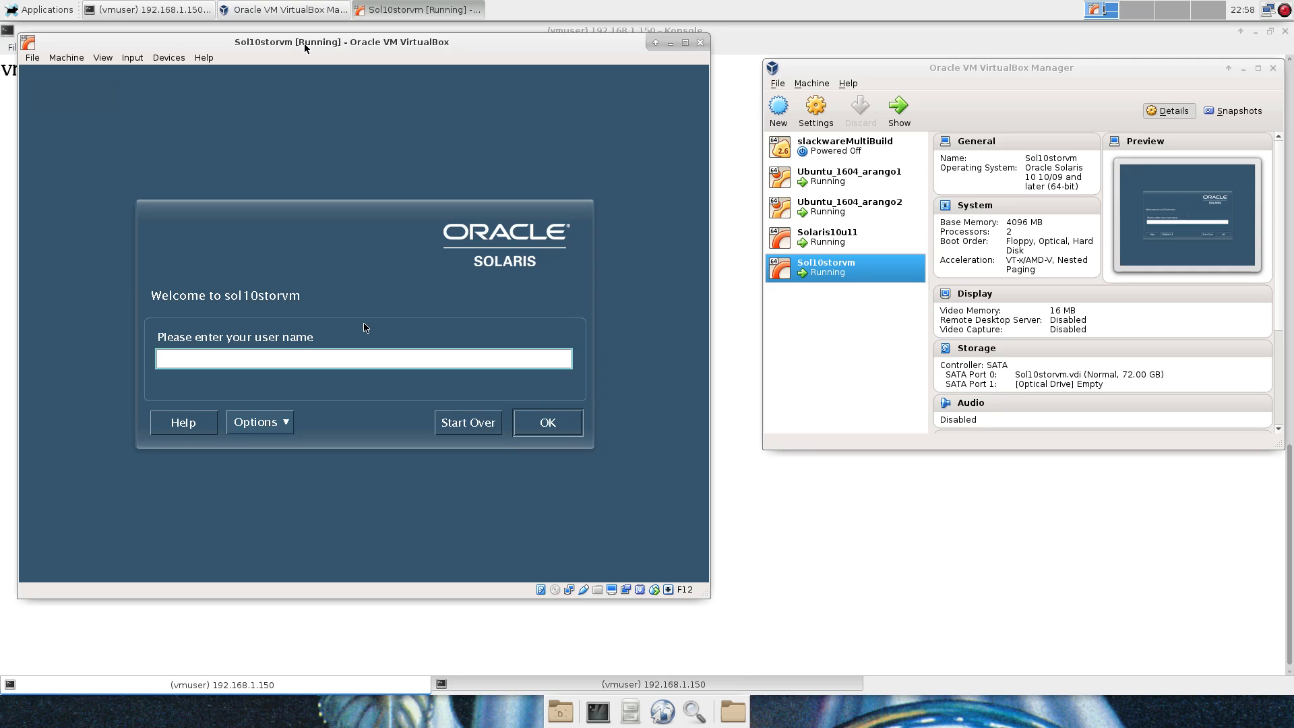
pyautogui.write('root')
pyautogui.press('Return')
pyautogui.press('Return')
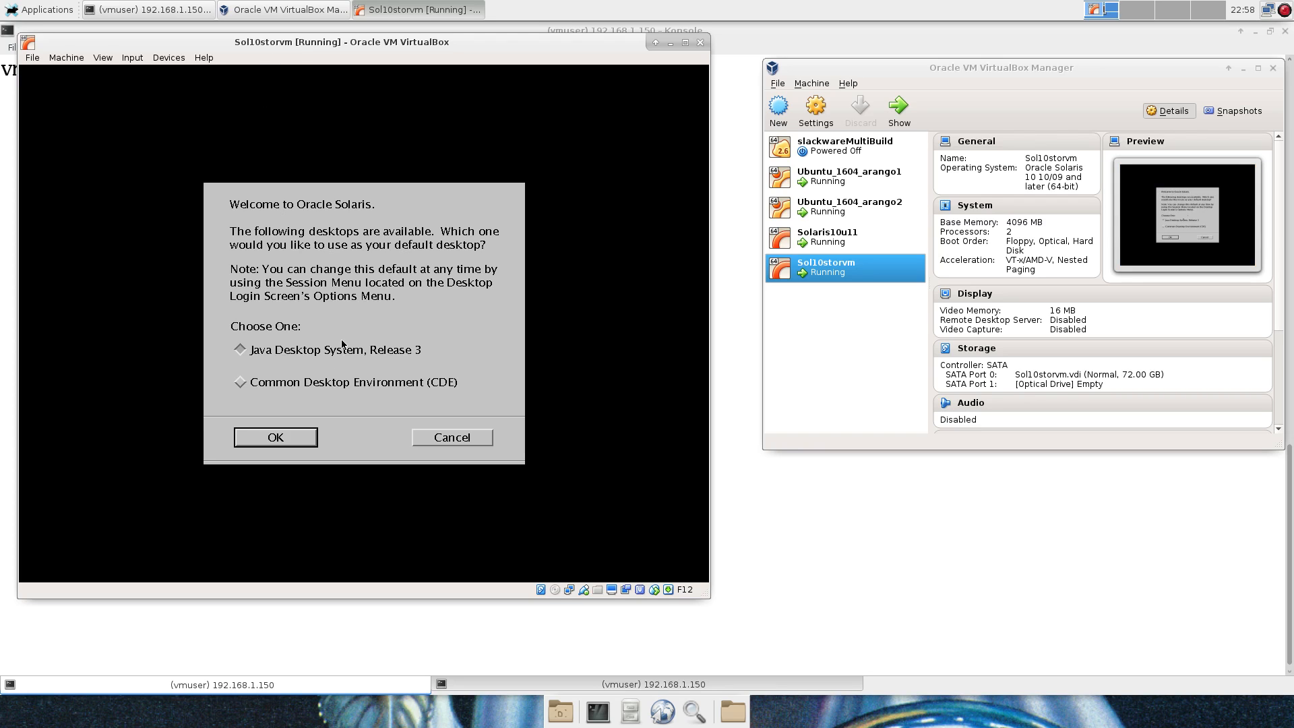
# Choose Common Desktop Environment (CDE) as the default desktop and dismiss its deprecation notice.
pyautogui.click(320, 387)
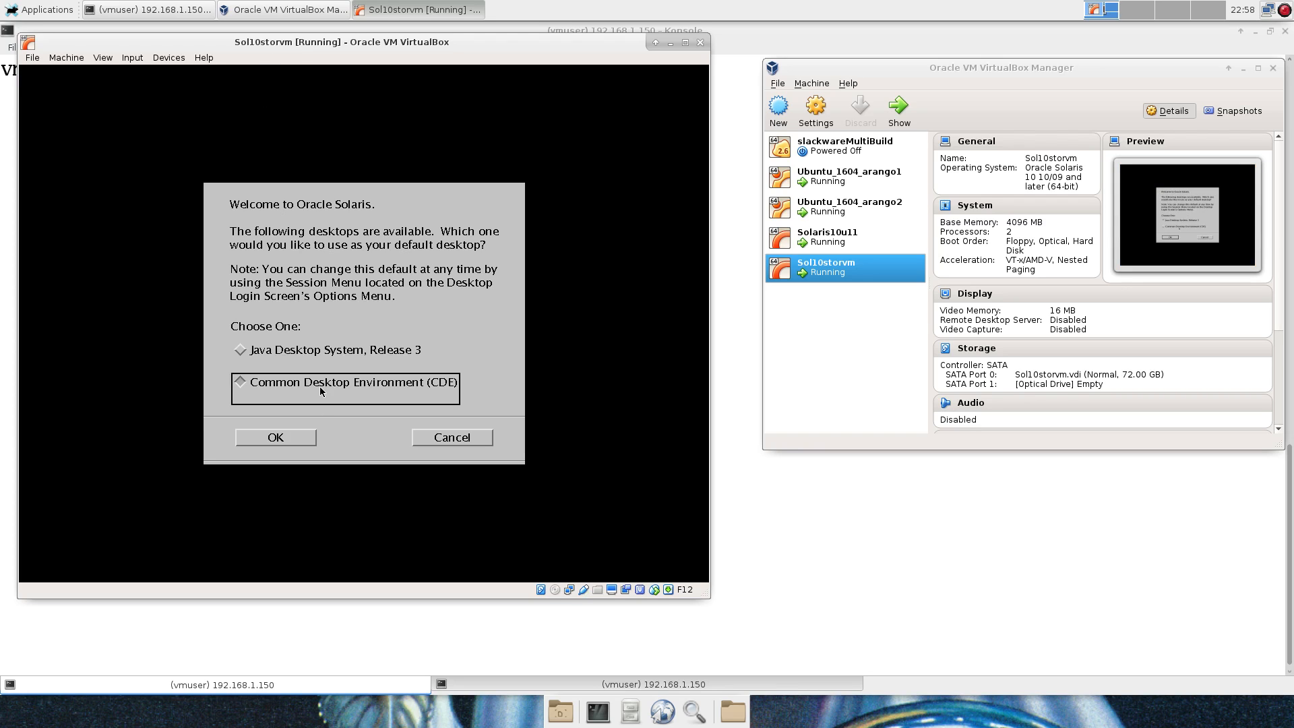
pyautogui.click(286, 431)
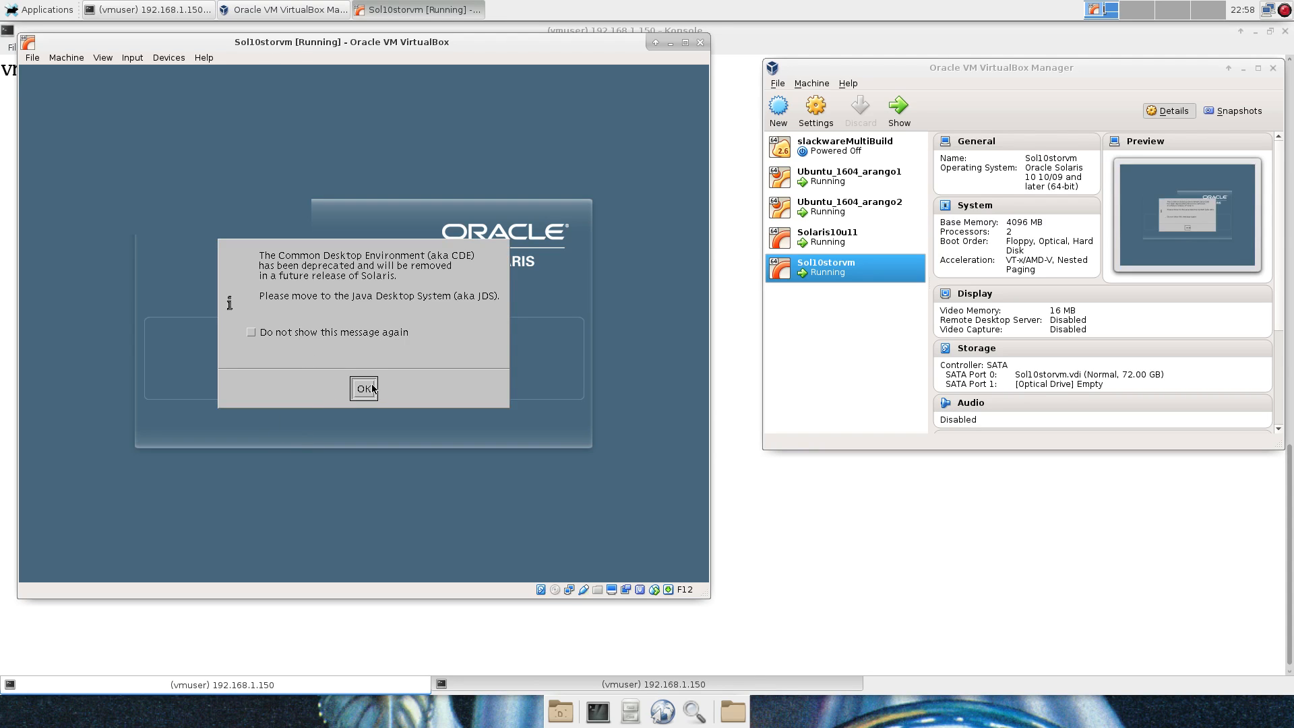
pyautogui.click(369, 388)
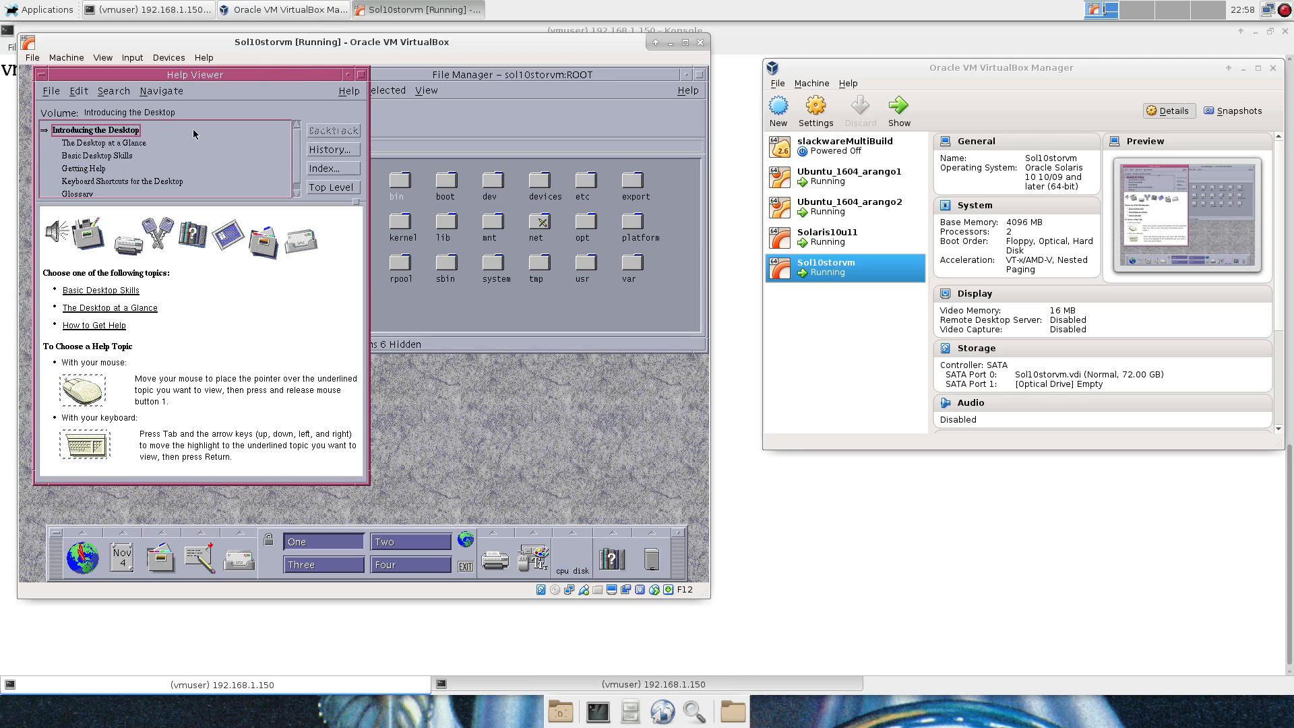
# Close the Help Viewer and File Manager windows on the CDE desktop.
pyautogui.click(37, 75)
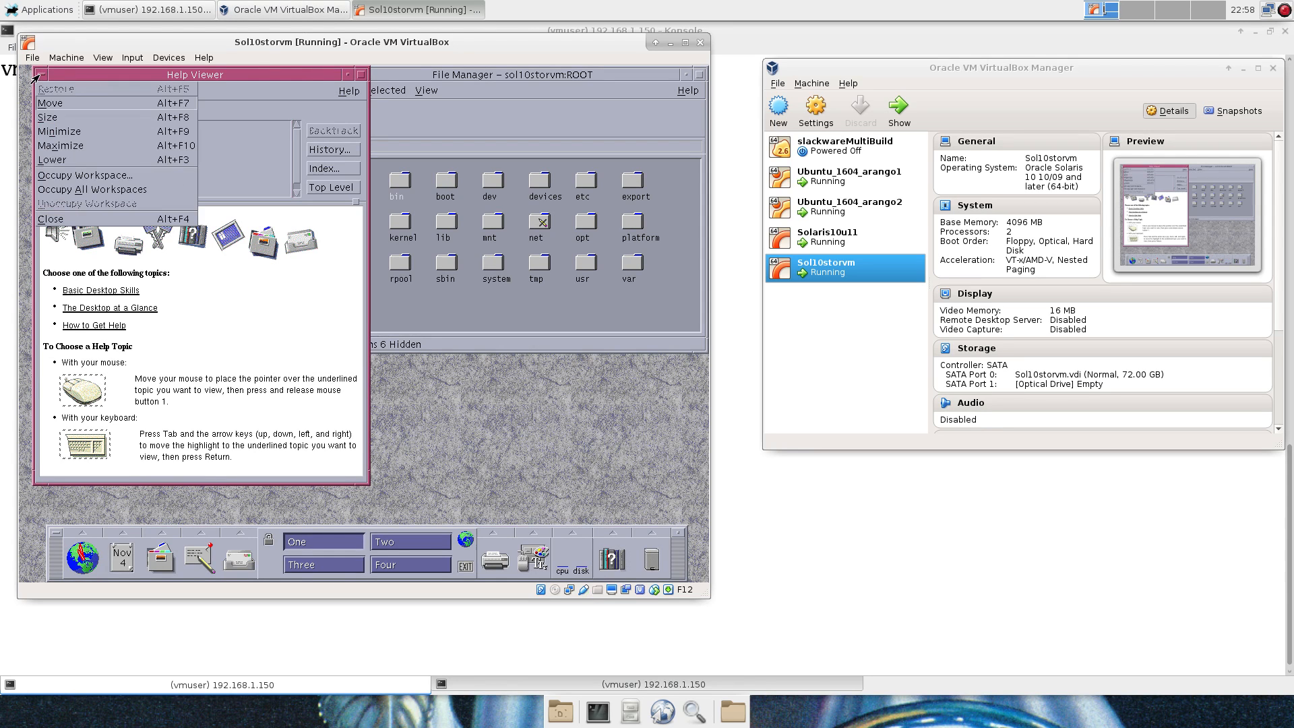
pyautogui.click(69, 219)
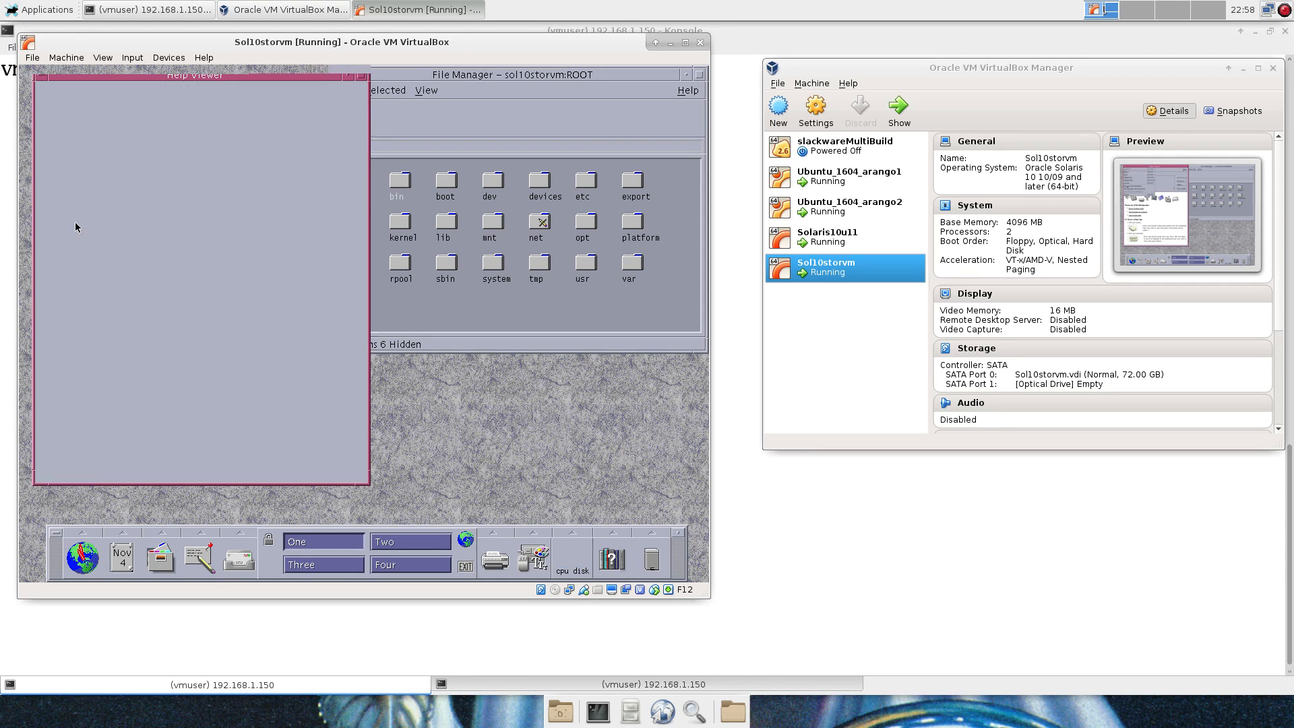
pyautogui.click(338, 75)
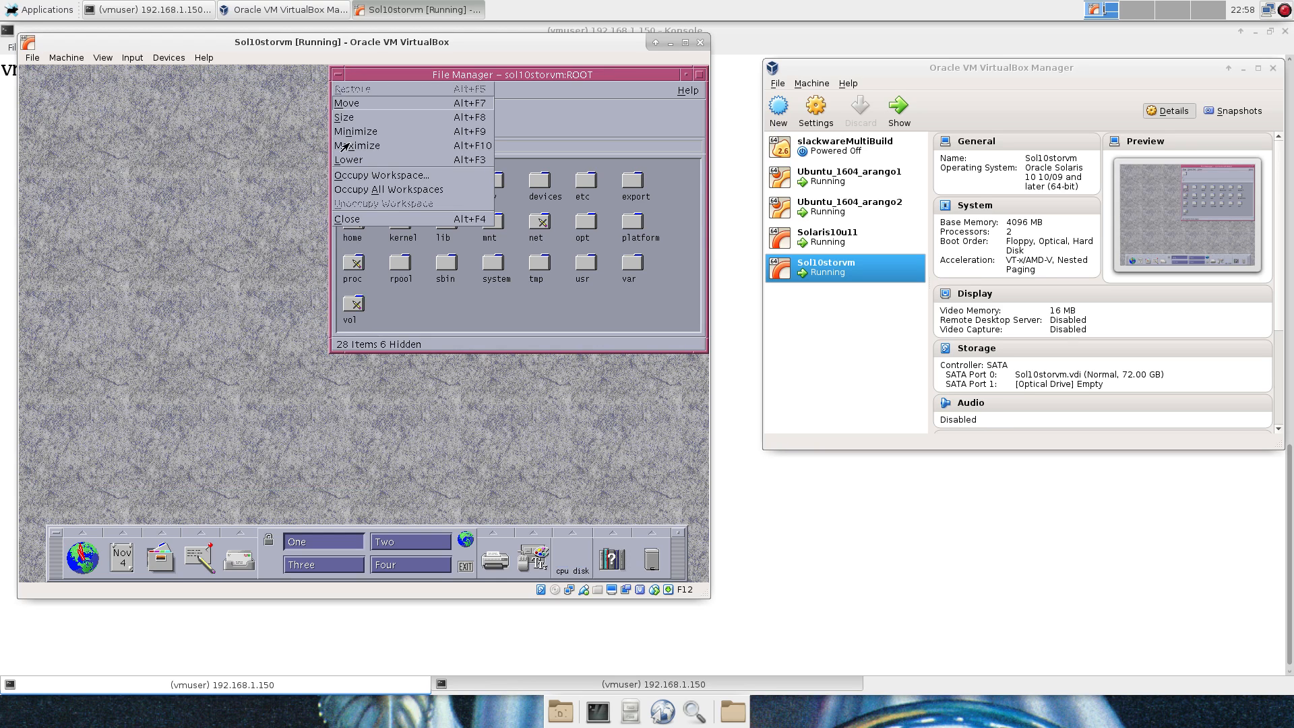
pyautogui.click(362, 219)
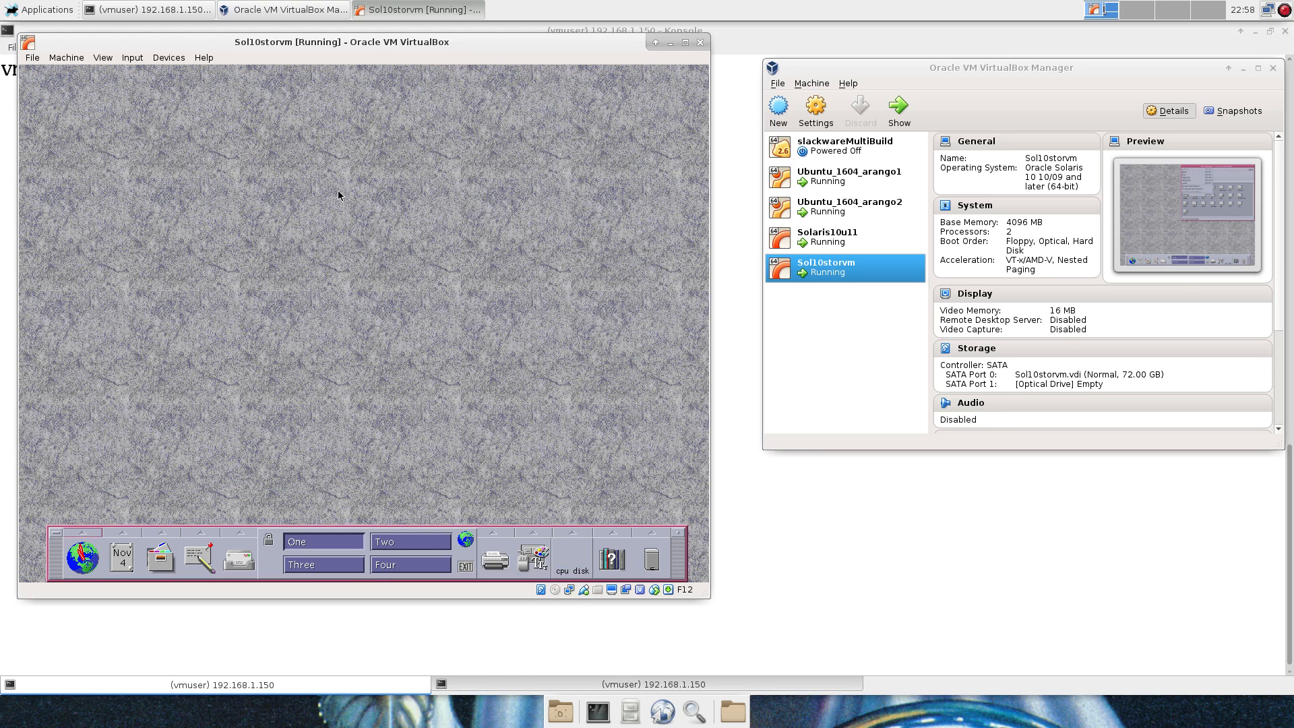
pyautogui.click(182, 59)
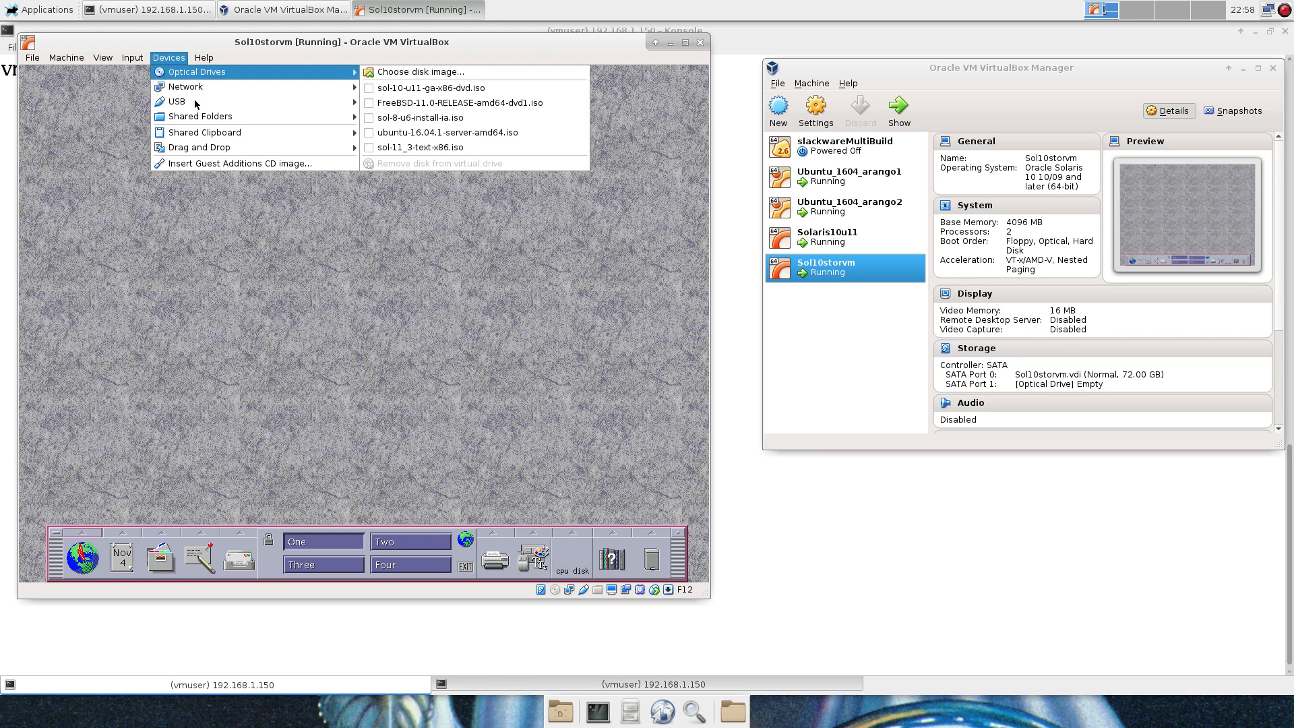
# Insert the Guest Additions CD image (vboxadditions_5.1.4_110228) via the Devices menu.
pyautogui.click(222, 164)
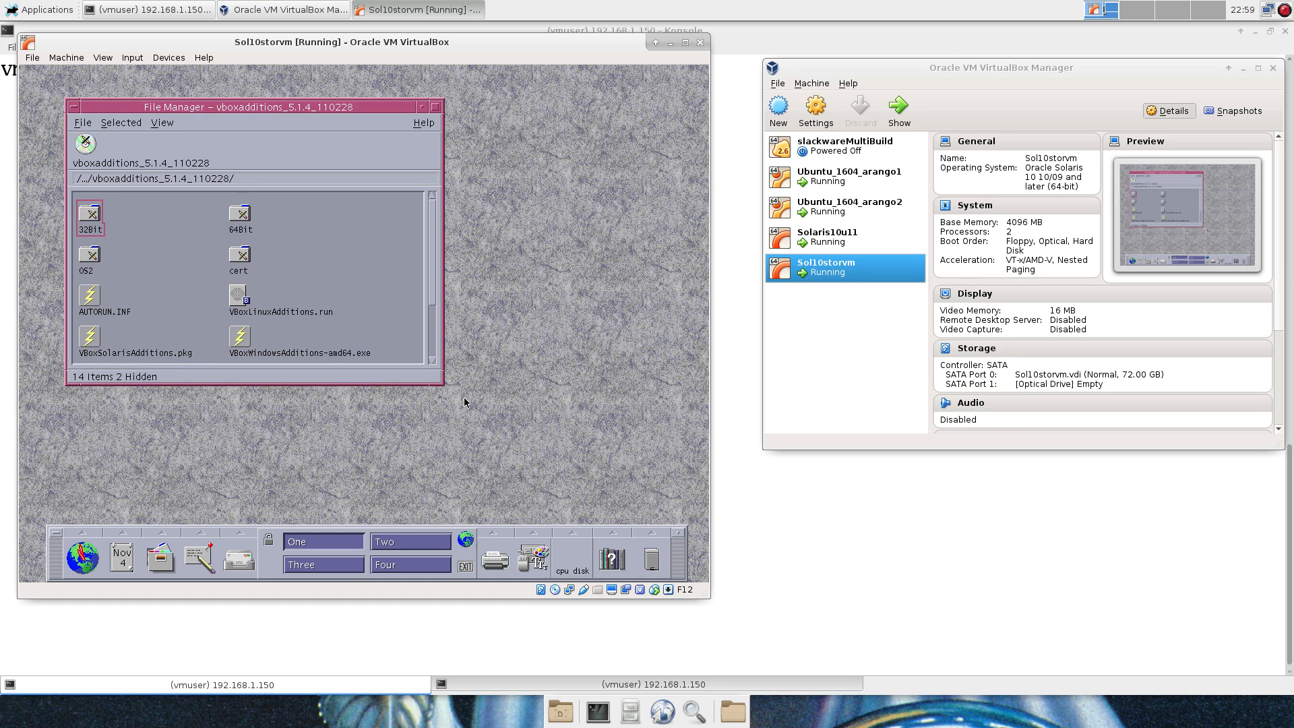
# Open a guest terminal from the workspace menu and list mounted filesystems with df.
pyautogui.rightClick(533, 316)
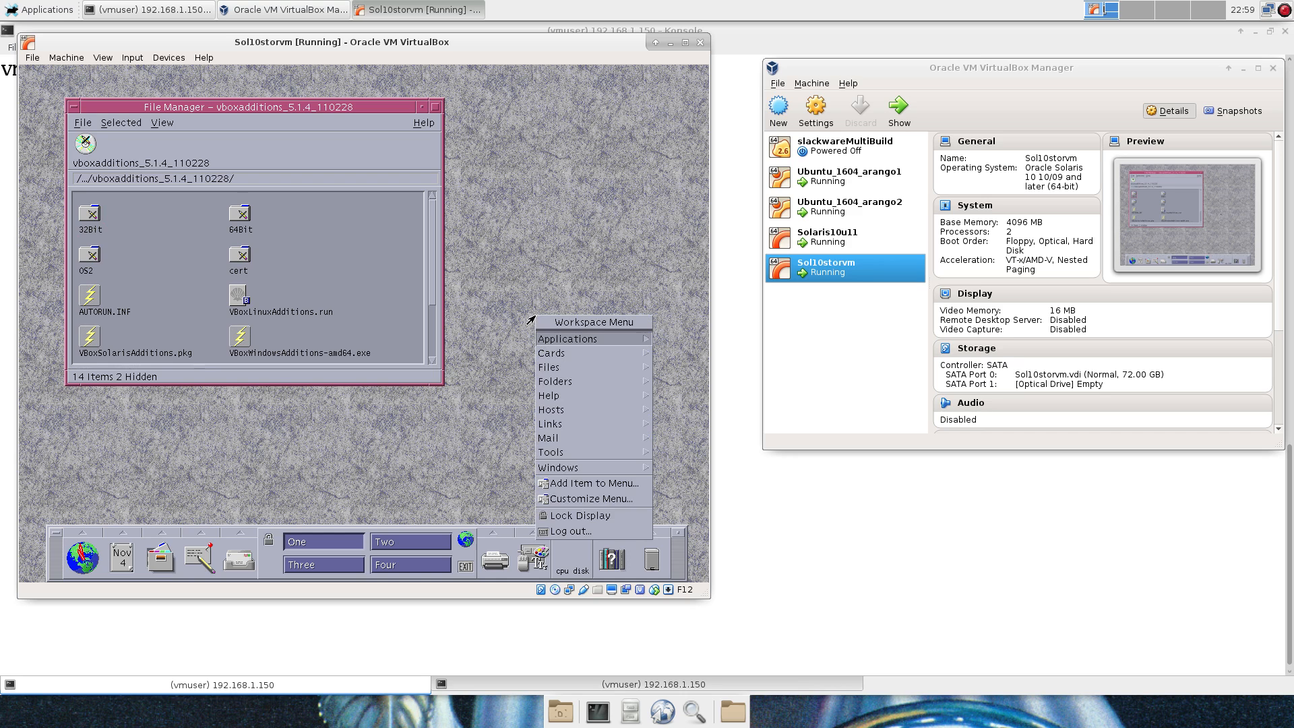
pyautogui.click(571, 450)
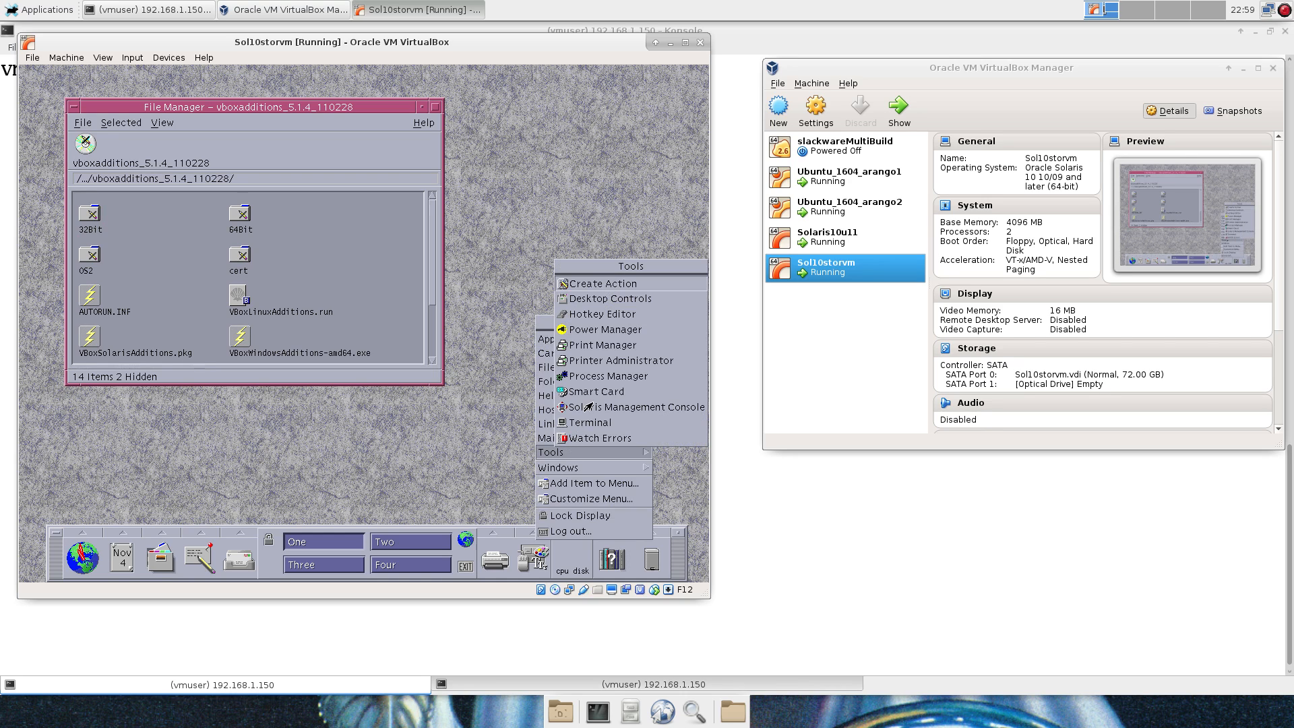
pyautogui.click(592, 422)
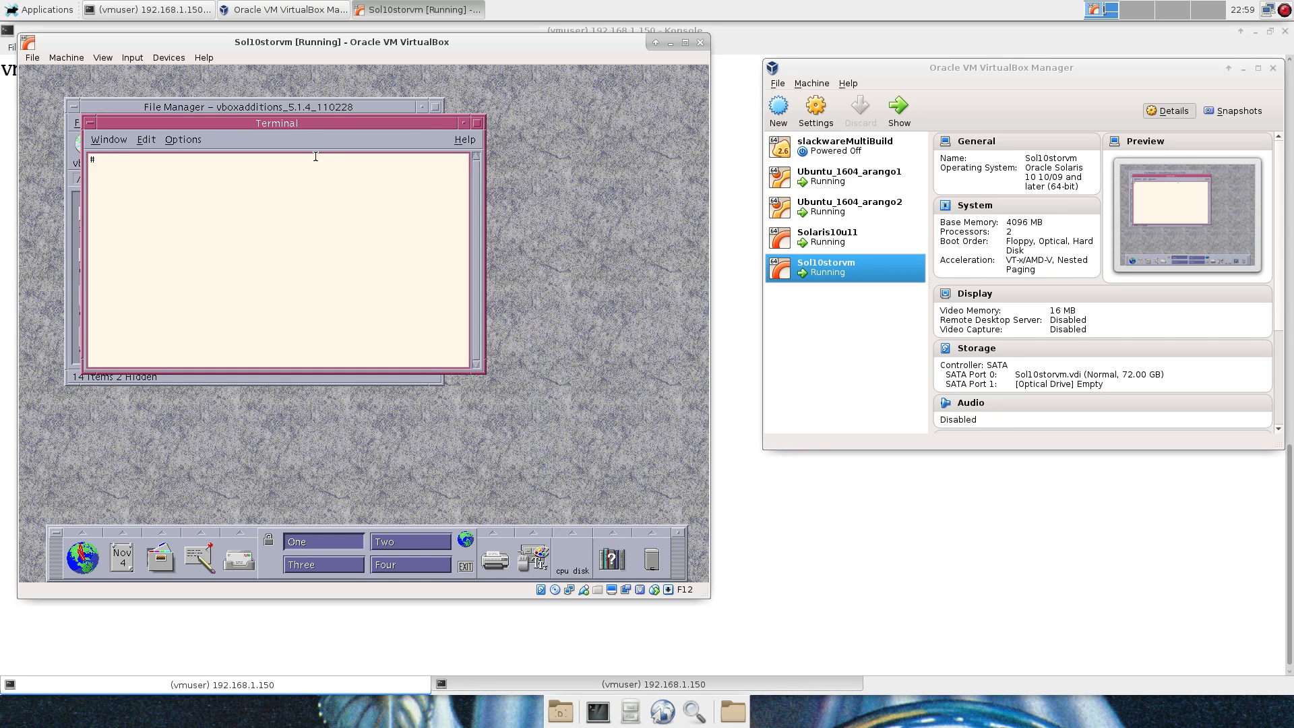
pyautogui.moveTo(293, 120); pyautogui.dragTo(373, 142)
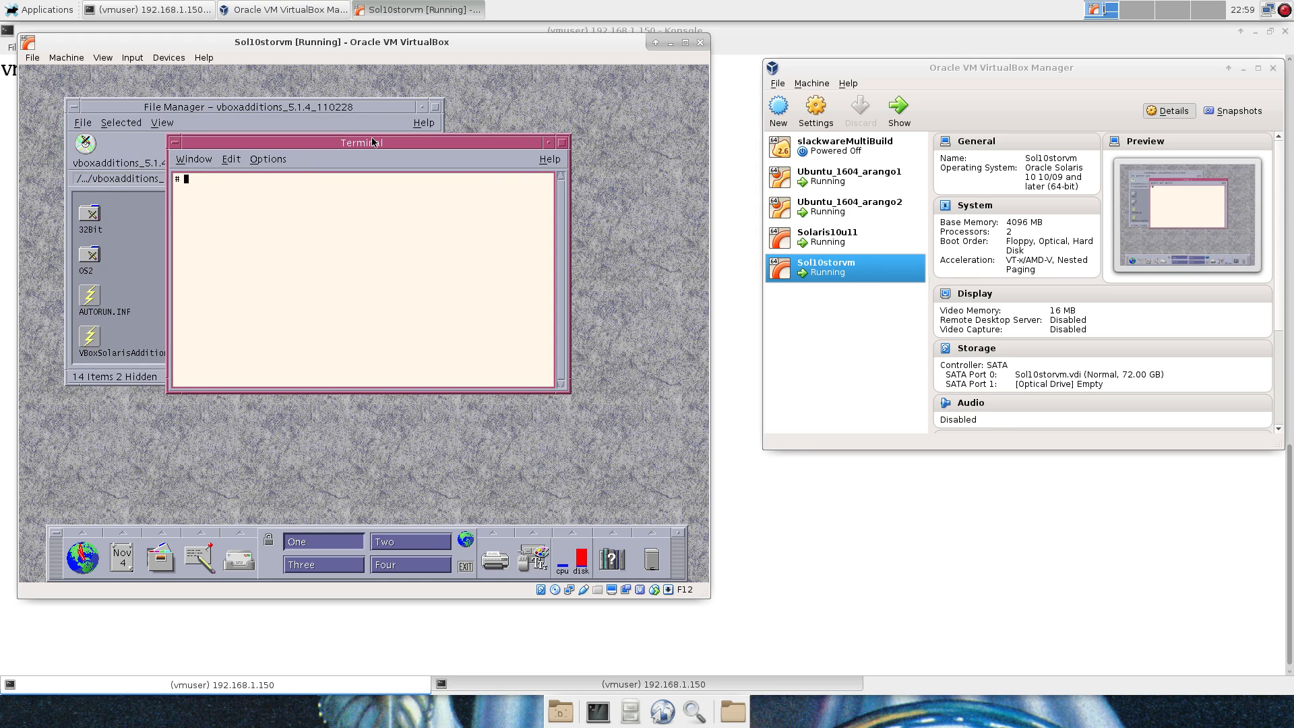
pyautogui.write('df')
pyautogui.press('Return')
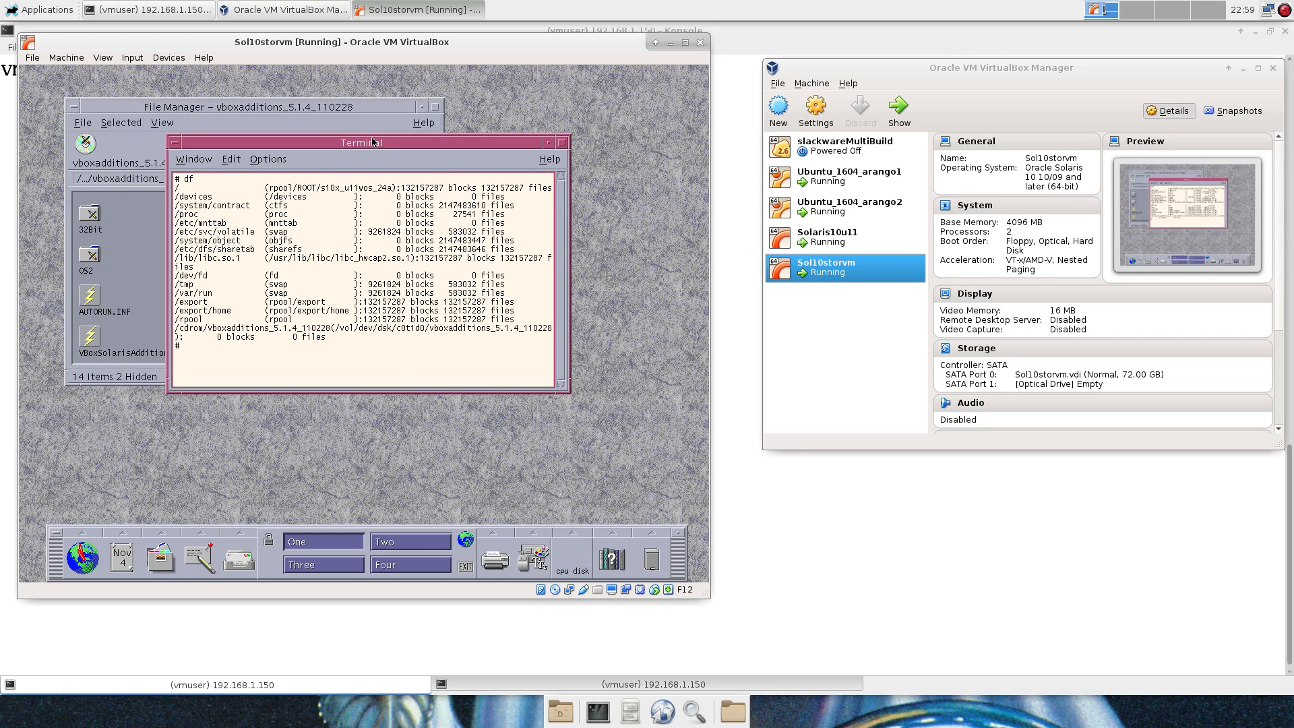
# Start bash, cd into /cdrom/vboxadditions_5.1.4_110228/ and list its contents.
pyautogui.write('cd /cd')
pyautogui.hotkey('ctrl', 'c')
pyautogui.write('bash')
pyautogui.press('Return')
pyautogui.write('cd /cd')
pyautogui.press('Tab')
pyautogui.write('v')
pyautogui.press('Tab')
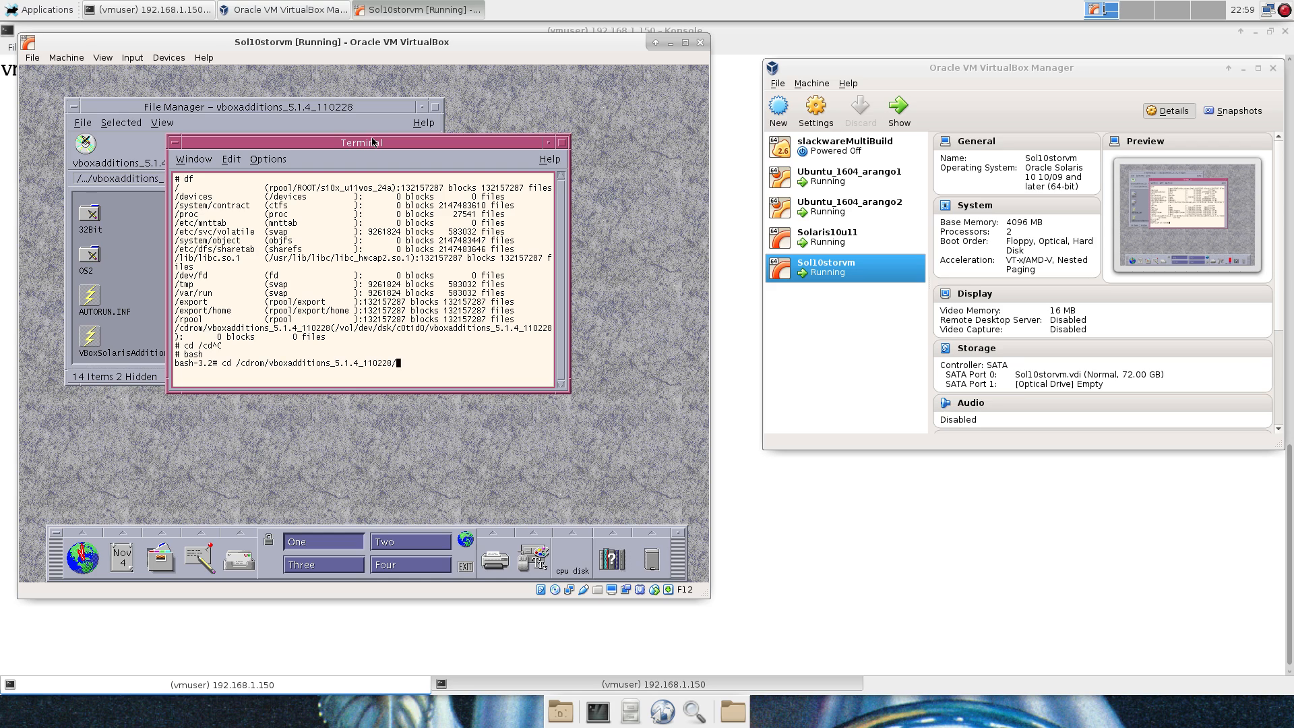
pyautogui.press('Return')
pyautogui.write('ls')
pyautogui.press('Return')
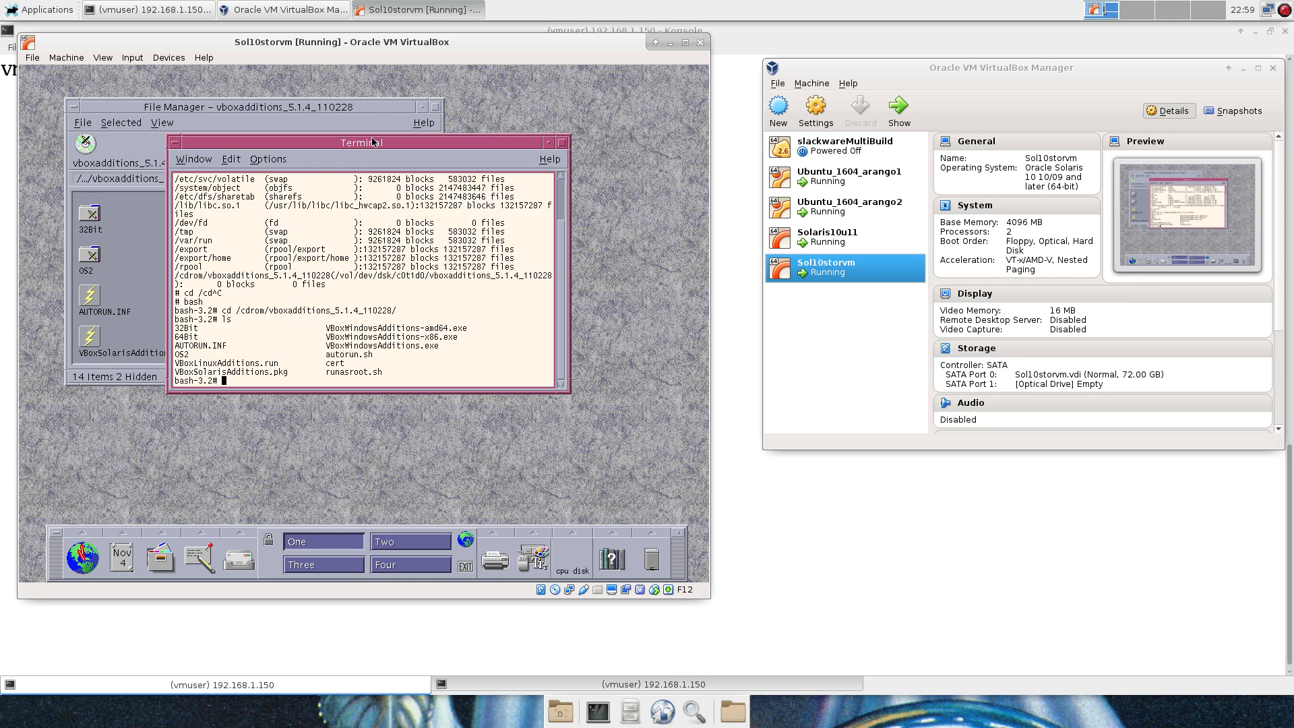
# Check VBoxSolarisAdditions.pkg with file and head -1, revealing a SUNWvboxguest 5.1.4 datastream.
pyautogui.write('file VBoxS')
pyautogui.press('Tab')
pyautogui.press('Return')
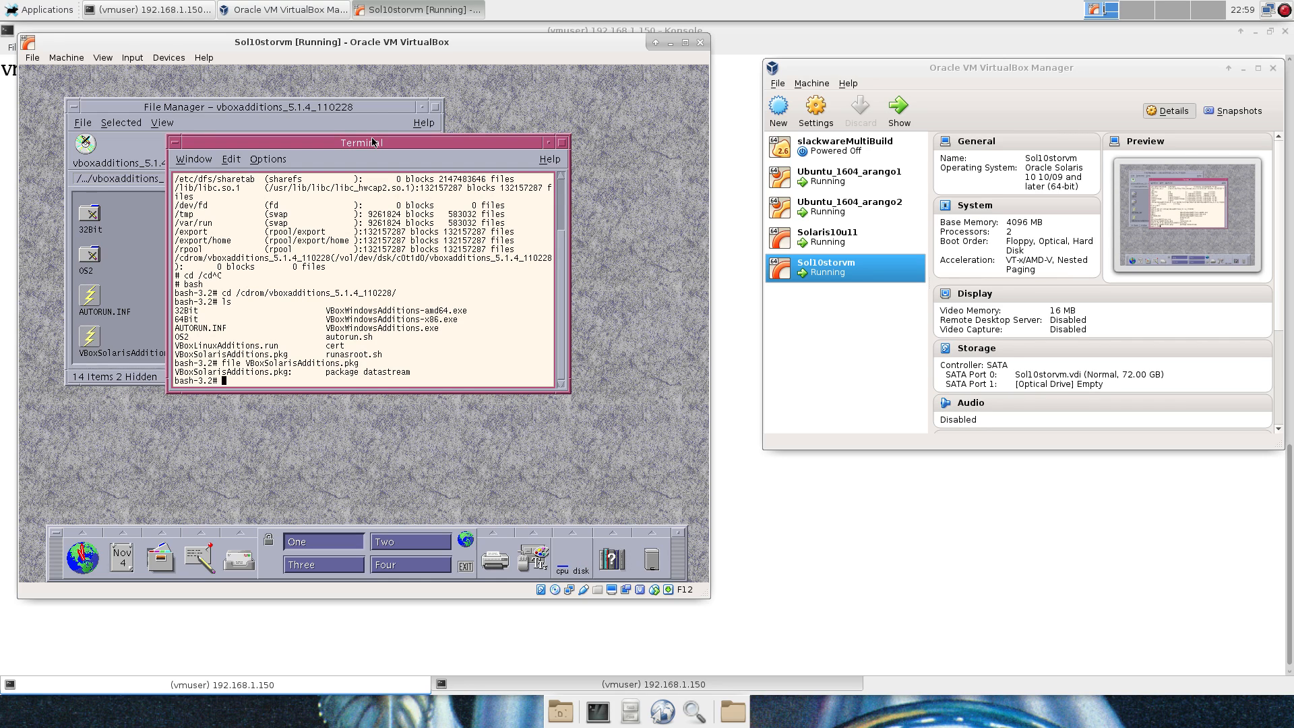
pyautogui.write('head -1 VBoxSolarisAdditions.pkg')
pyautogui.press('Return')
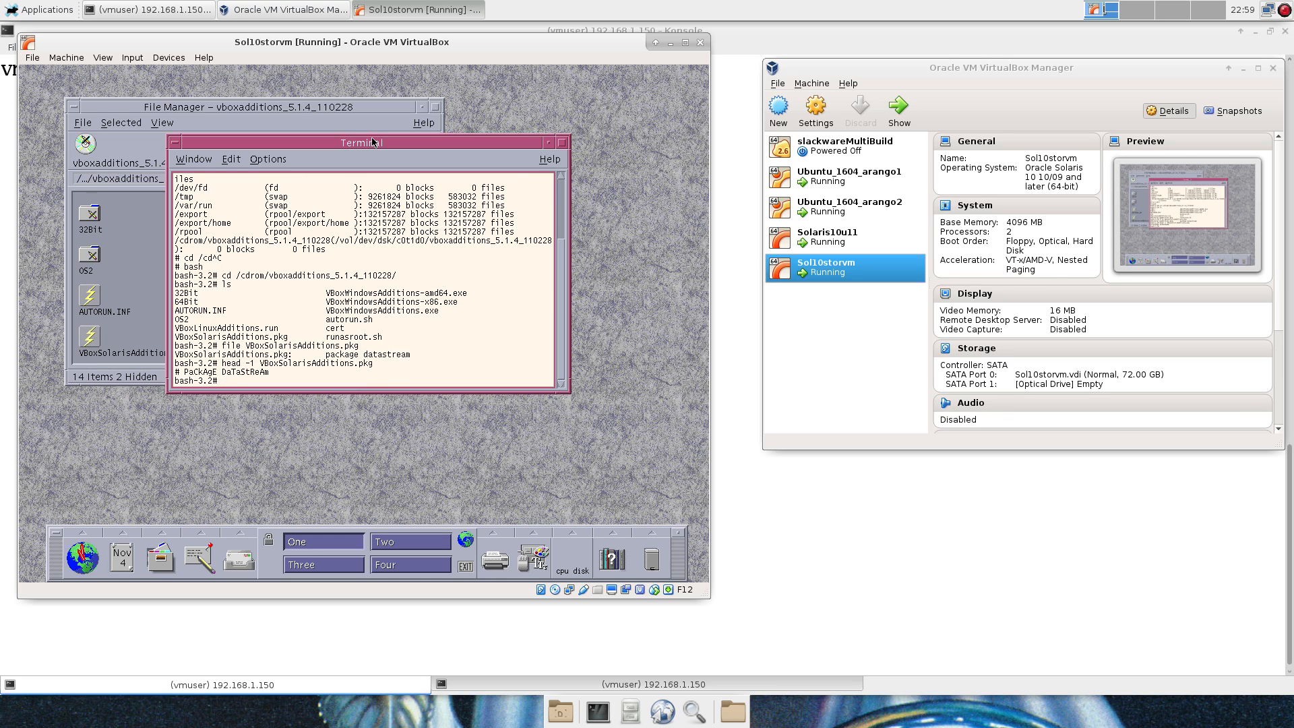
pyautogui.write('more VBoxSolarisAdditions.pkg')
# Page through VBoxSolarisAdditions.pkg with more until the listing ends.
pyautogui.press('Return')
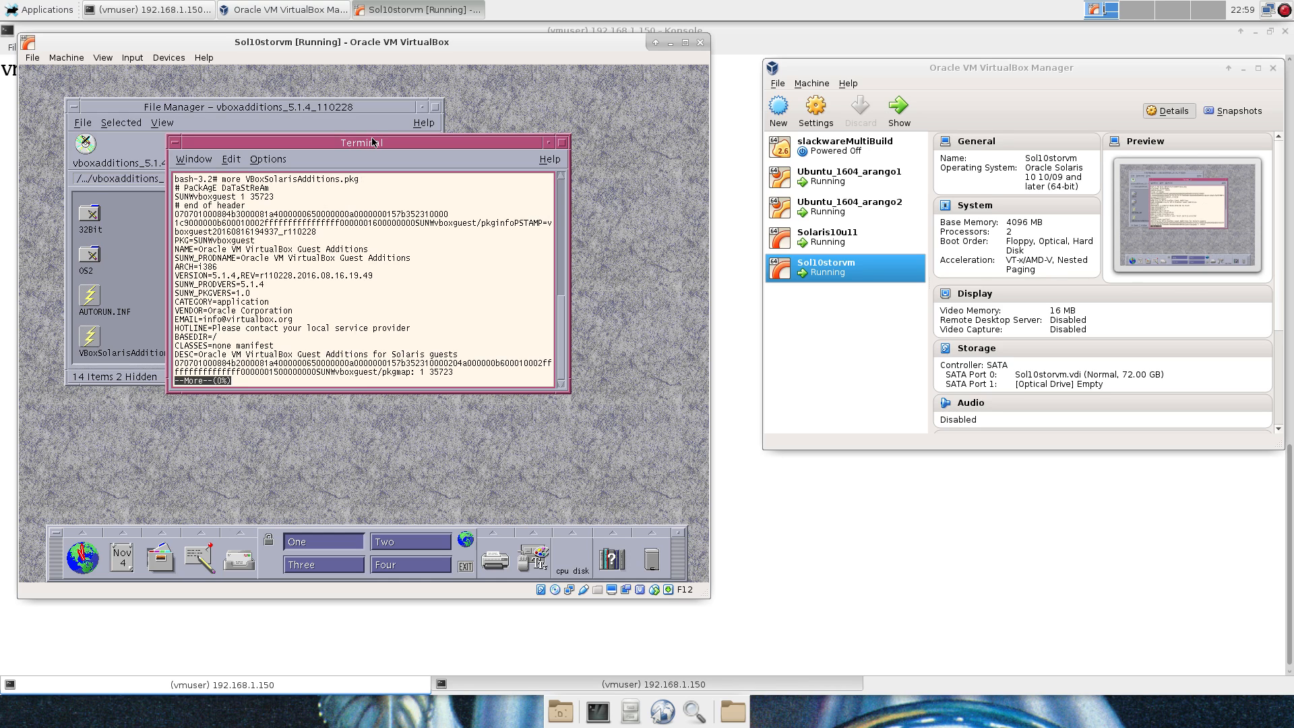
pyautogui.press('space')
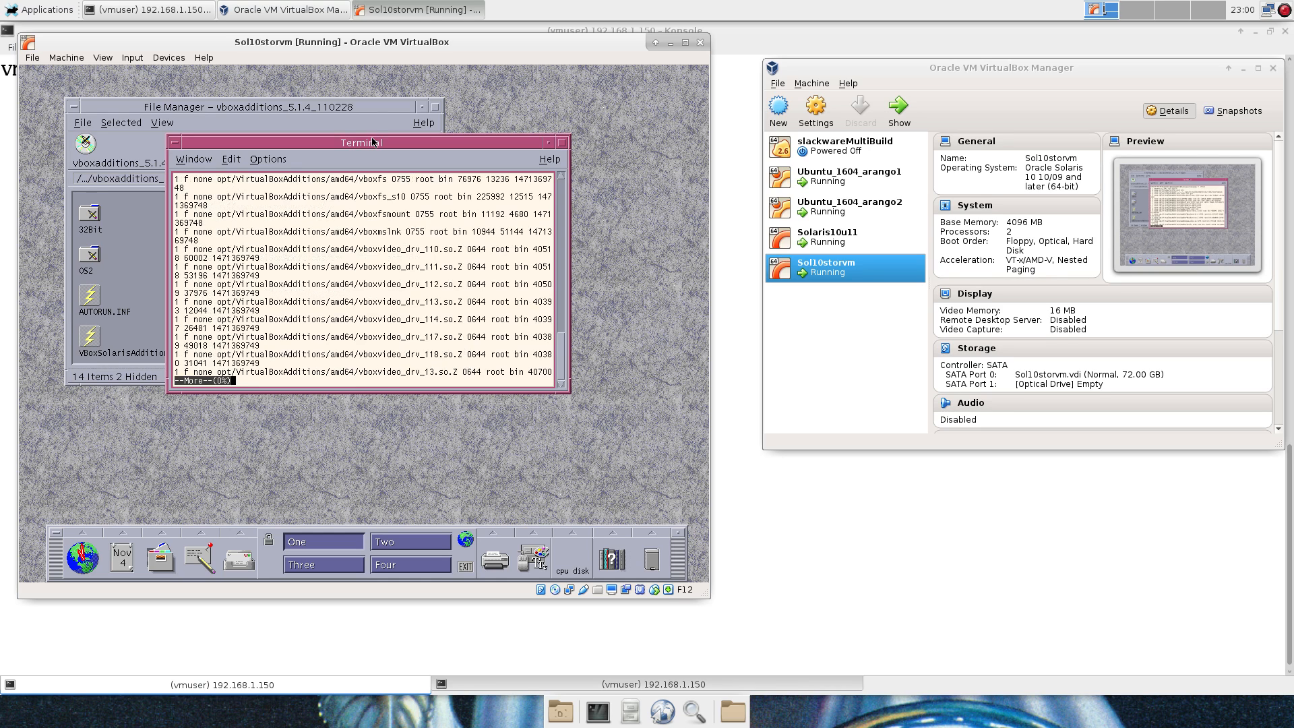
pyautogui.press('space')
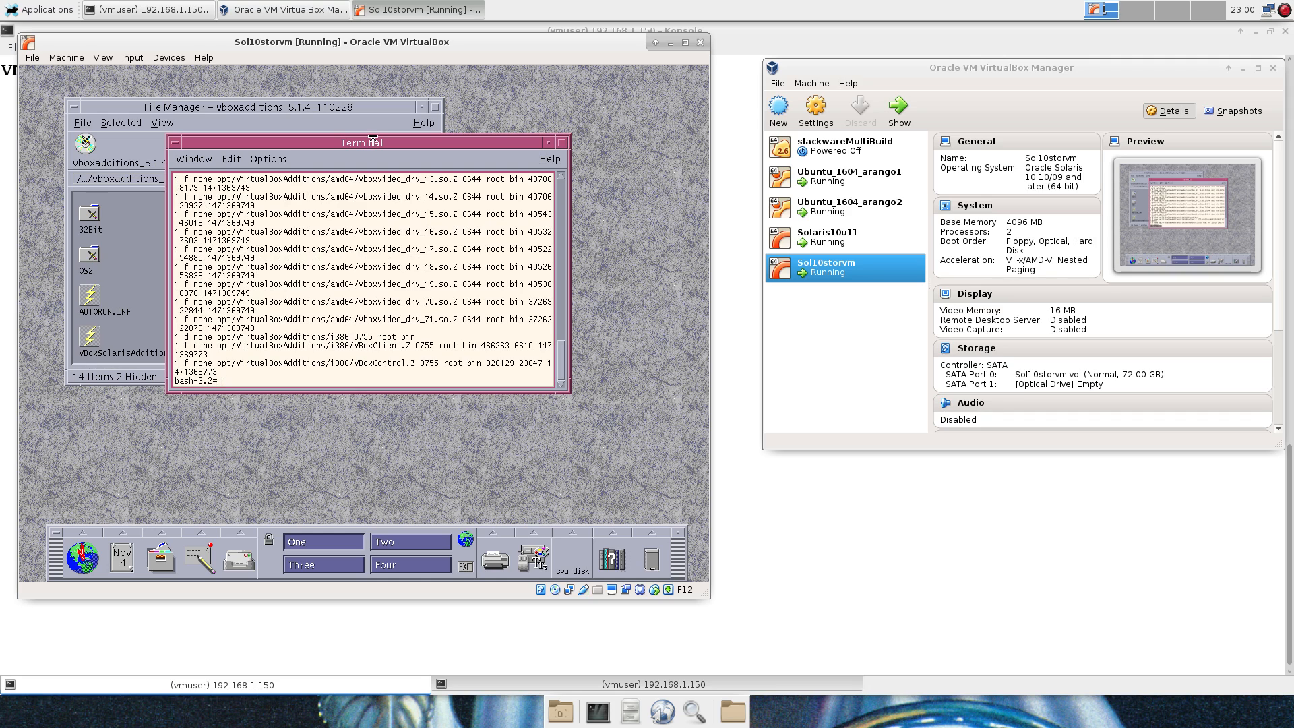
# Begin typing the pkgadd -d /cdrom/v command for the Guest Additions package.
pyautogui.write('pkg')
pyautogui.write('_a')
pyautogui.press('BackSpace')
pyautogui.press('BackSpace')
pyautogui.write('ad')
pyautogui.press('Tab')
pyautogui.press('Tab')
pyautogui.press('Tab')
pyautogui.press('Tab')
pyautogui.write('d -')
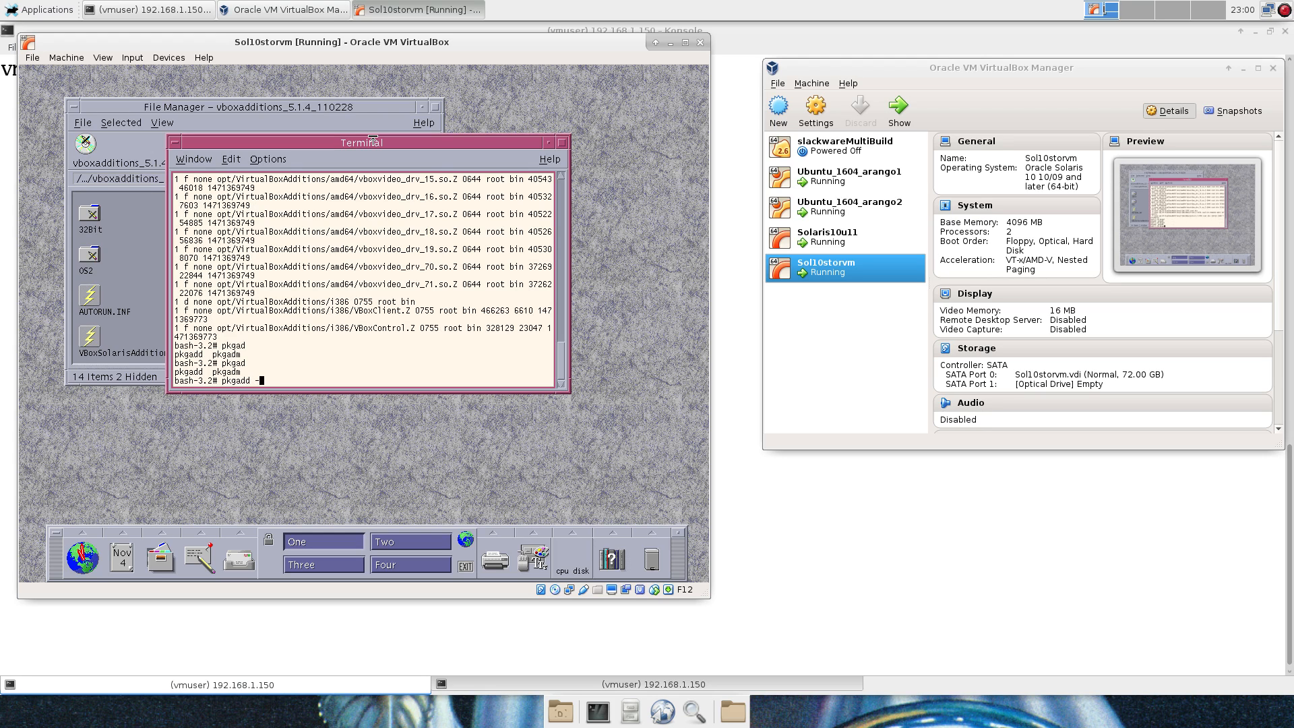
pyautogui.write('d /cdrom/v')
# Install VBoxSolarisAdditions.pkg with pkgadd, selecting all packages and answering y to continue.
pyautogui.press('Tab')
pyautogui.press('Tab')
pyautogui.write('So')
pyautogui.press('Tab')
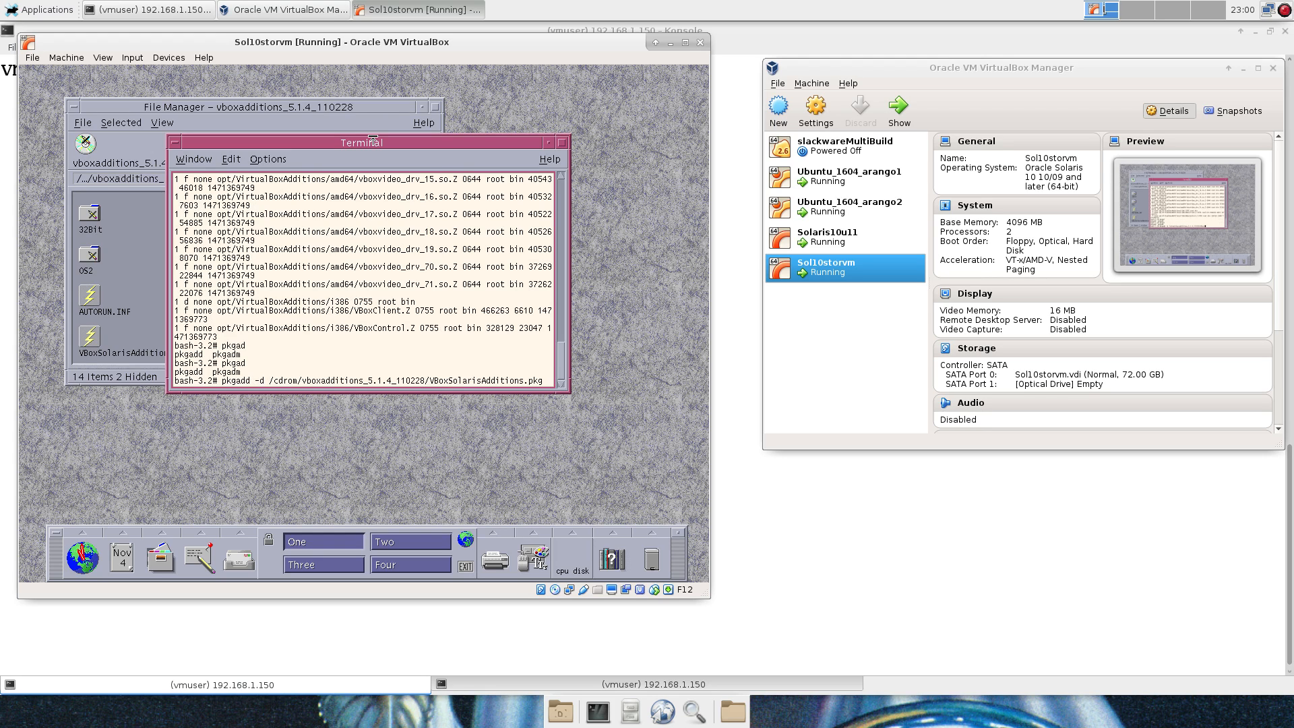
pyautogui.press('Return')
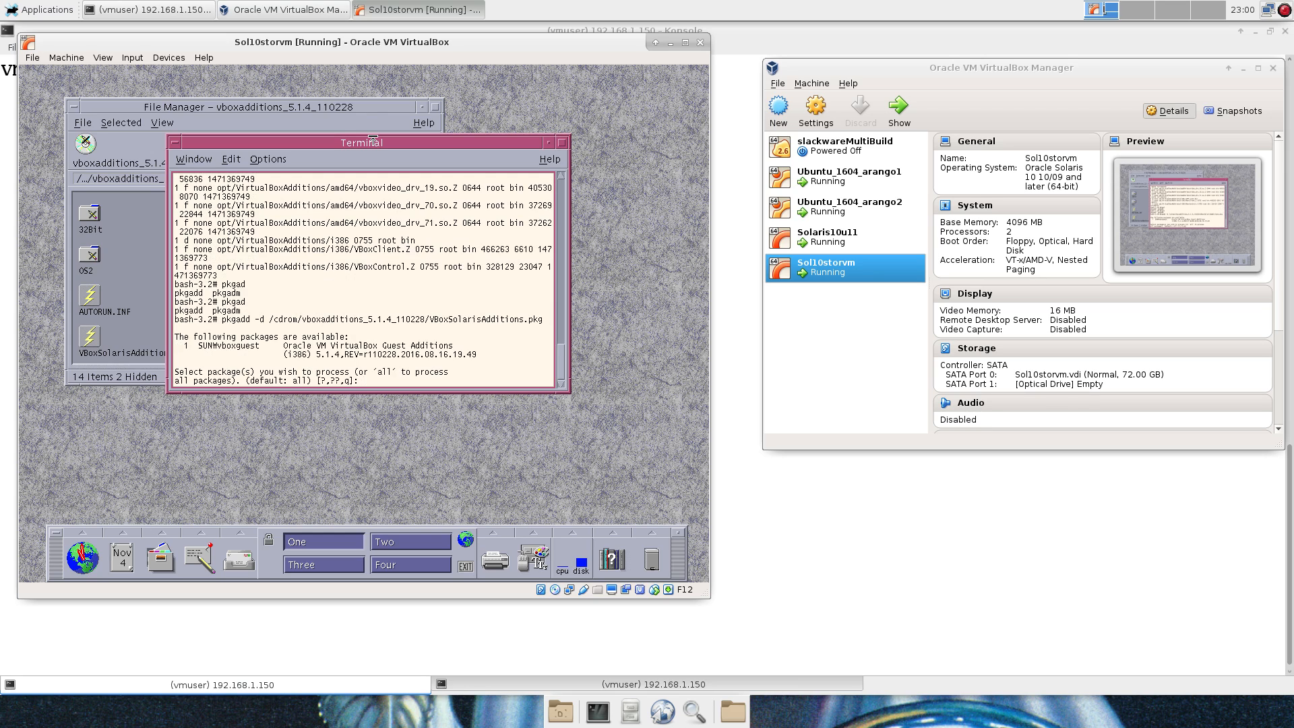
pyautogui.press('Return')
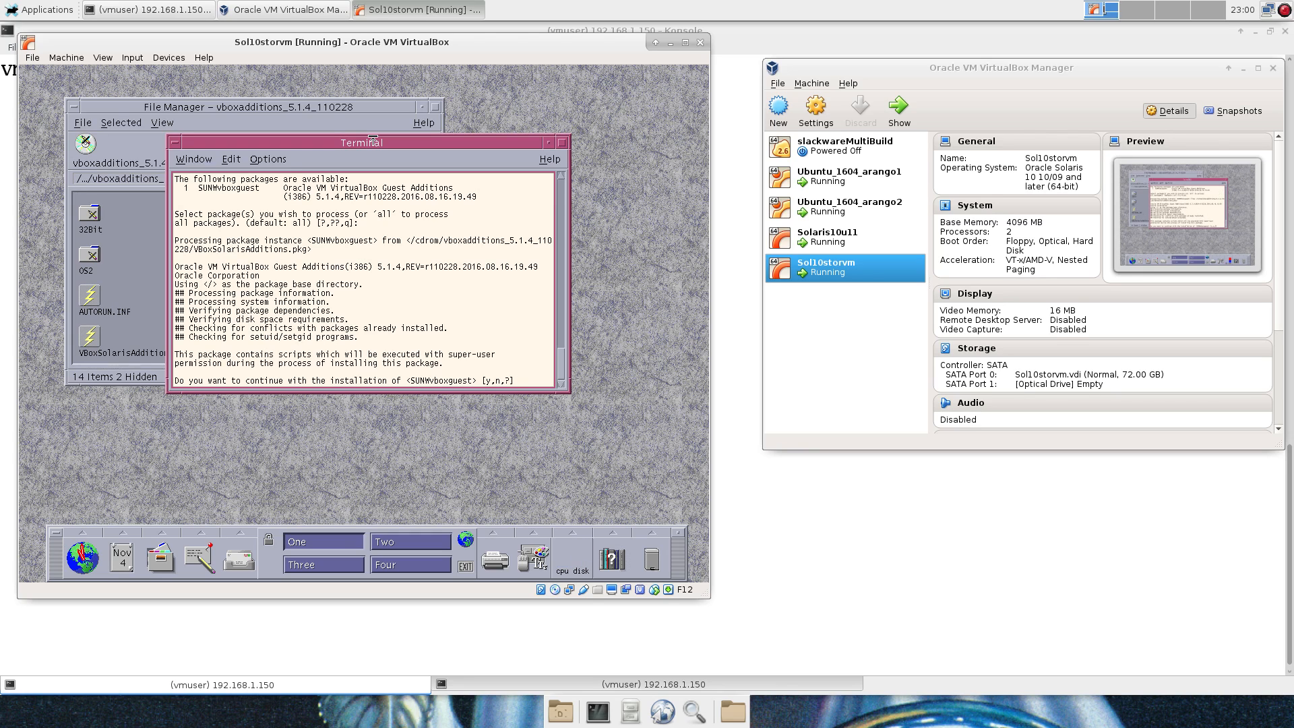
pyautogui.write('y')
pyautogui.moveTo(411, 381); pyautogui.dragTo(435, 381)
pyautogui.press('Return')
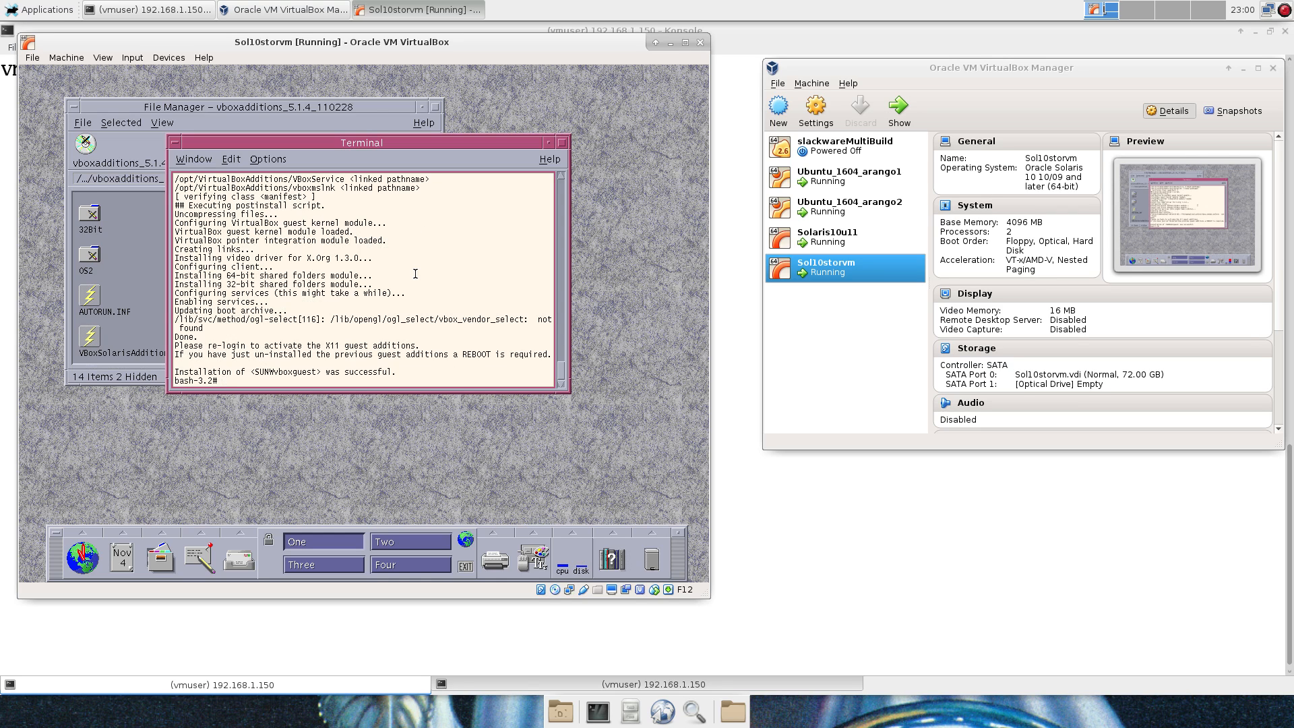
# Exit the terminal shell and close the File Manager window.
pyautogui.hotkey('ctrl', 'd')
pyautogui.hotkey('ctrl', 'd')
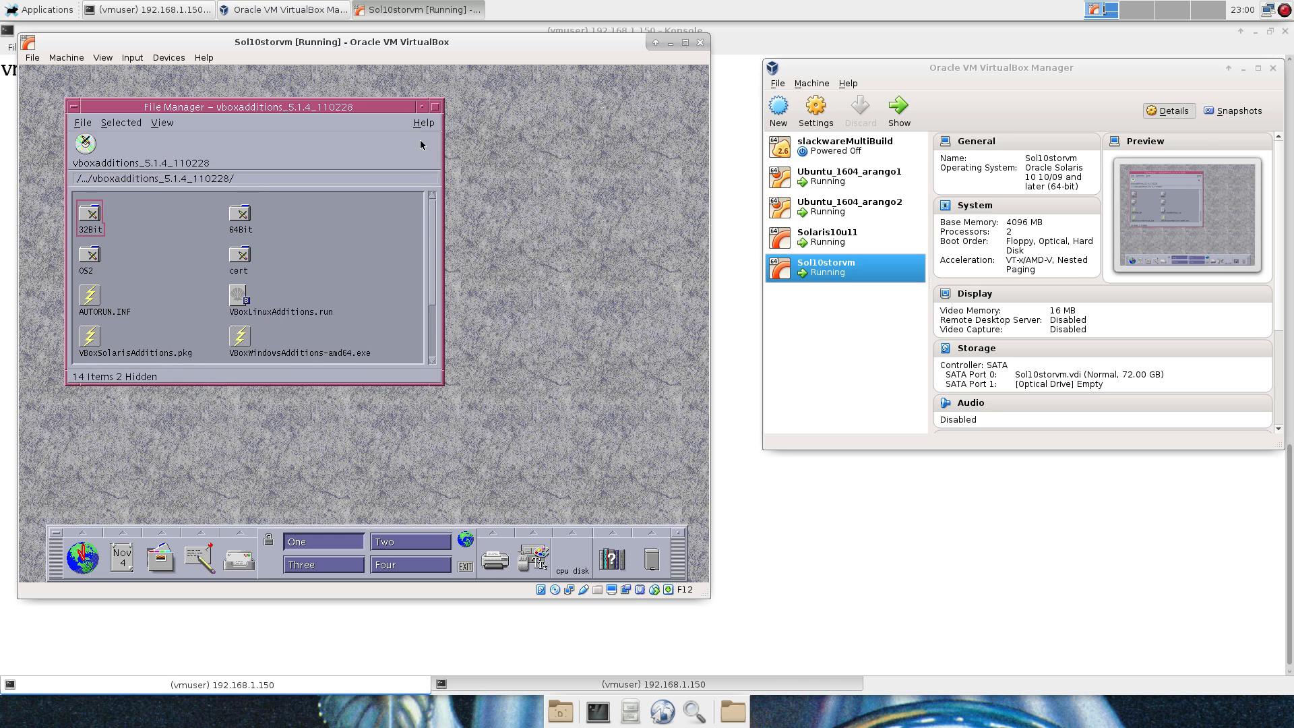
pyautogui.click(80, 124)
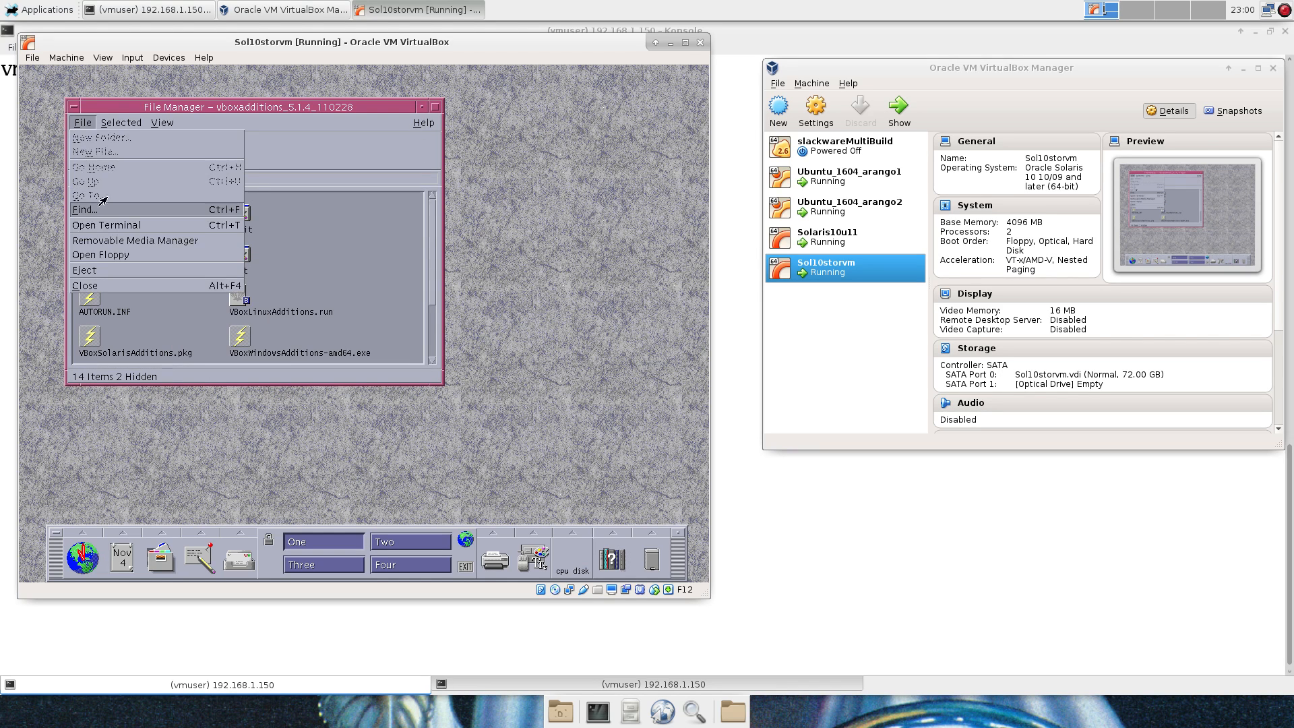
pyautogui.click(106, 288)
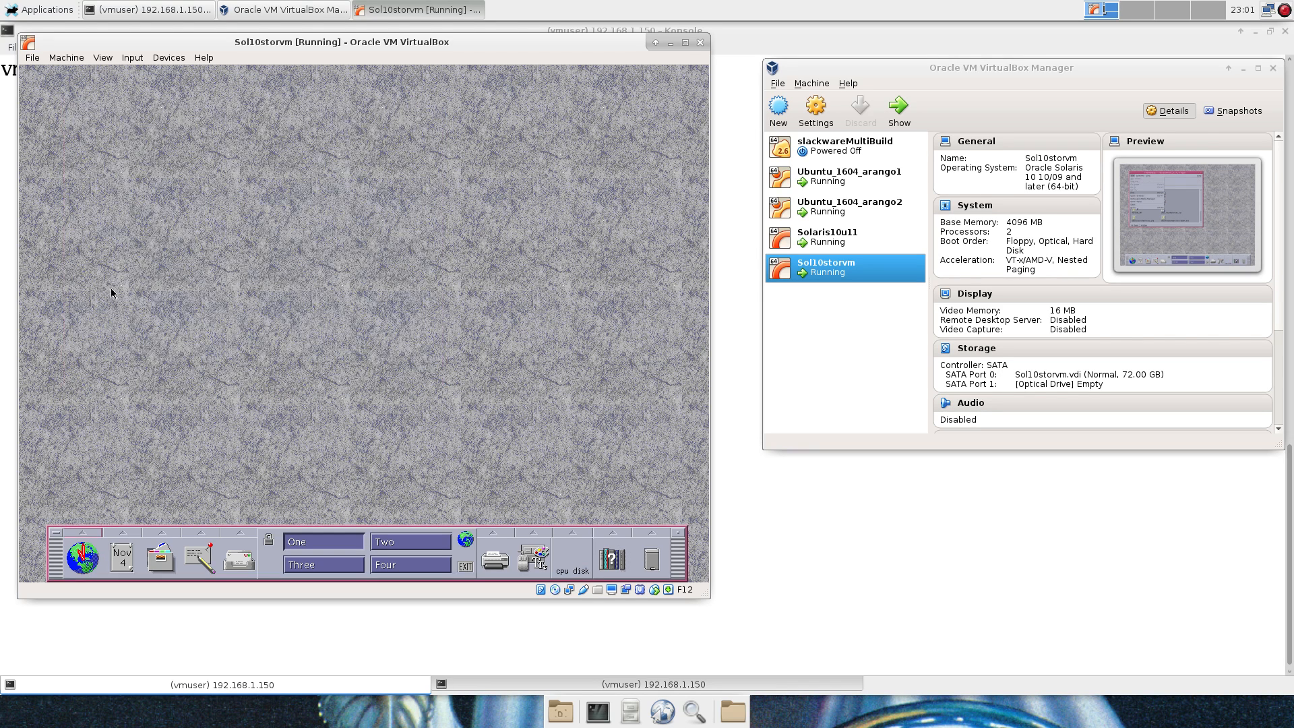
# Log out of the CDE desktop session from the Workspace Menu and confirm.
pyautogui.rightClick(162, 280)
pyautogui.click(234, 497)
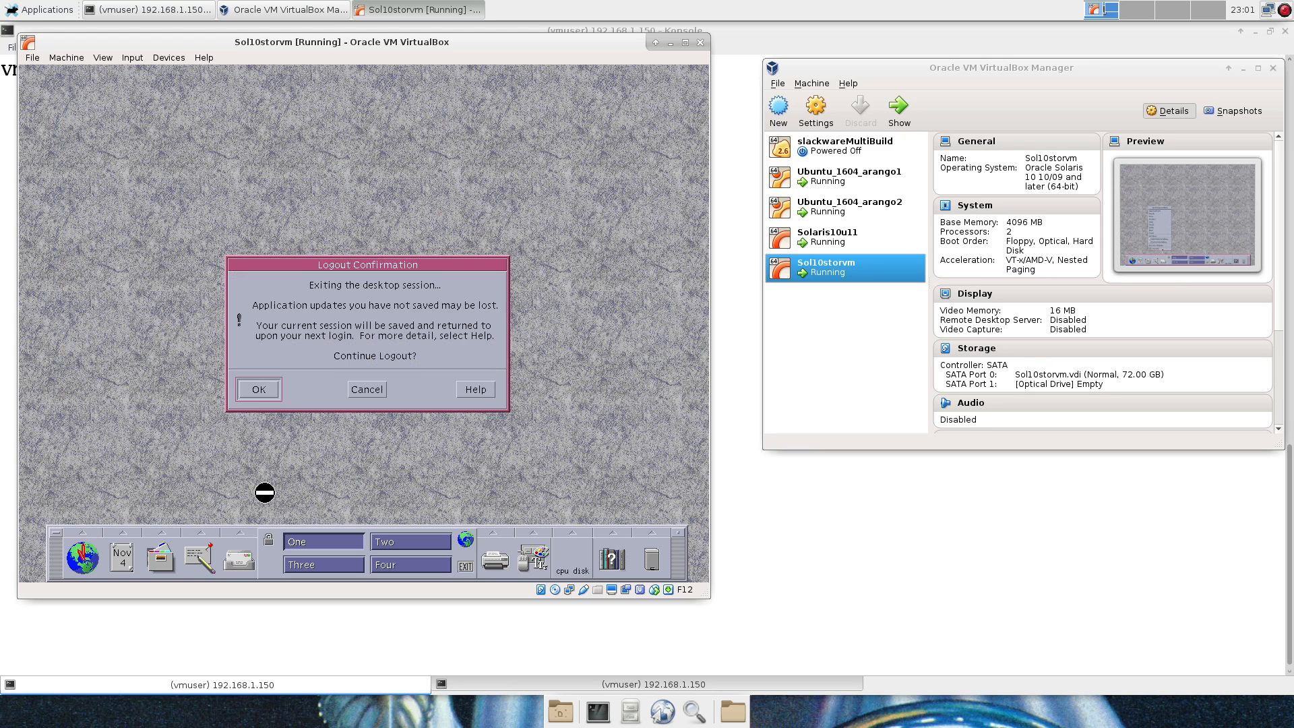
pyautogui.click(268, 393)
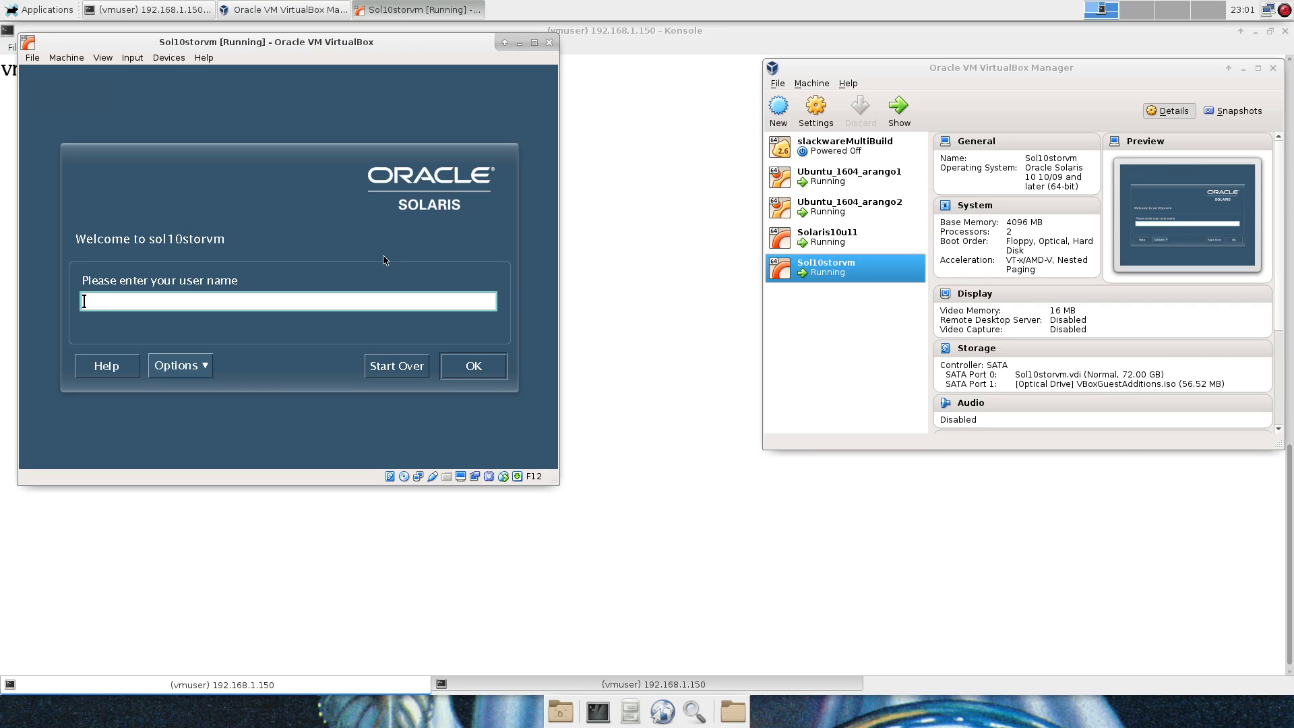
# Log in as root, dismiss the CDE deprecation notice, and maximize the VM window.
pyautogui.write('root')
pyautogui.press('Return')
pyautogui.press('Return')
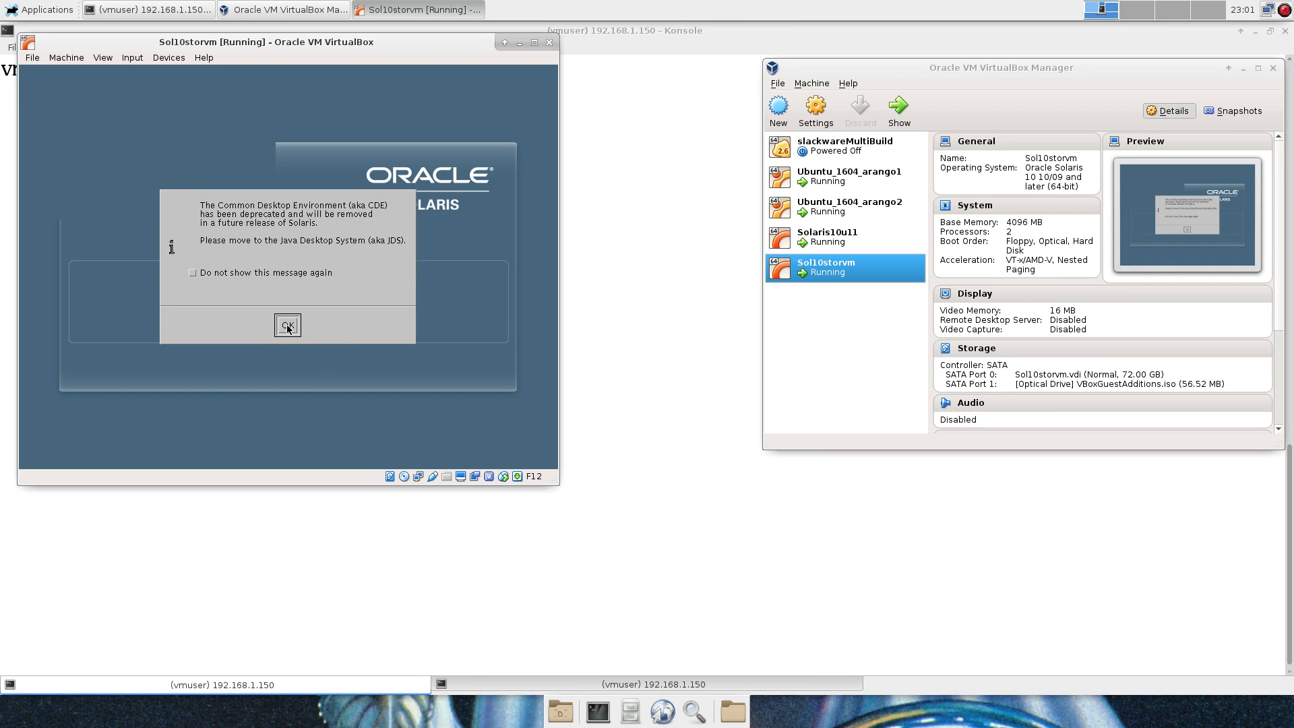
pyautogui.click(287, 326)
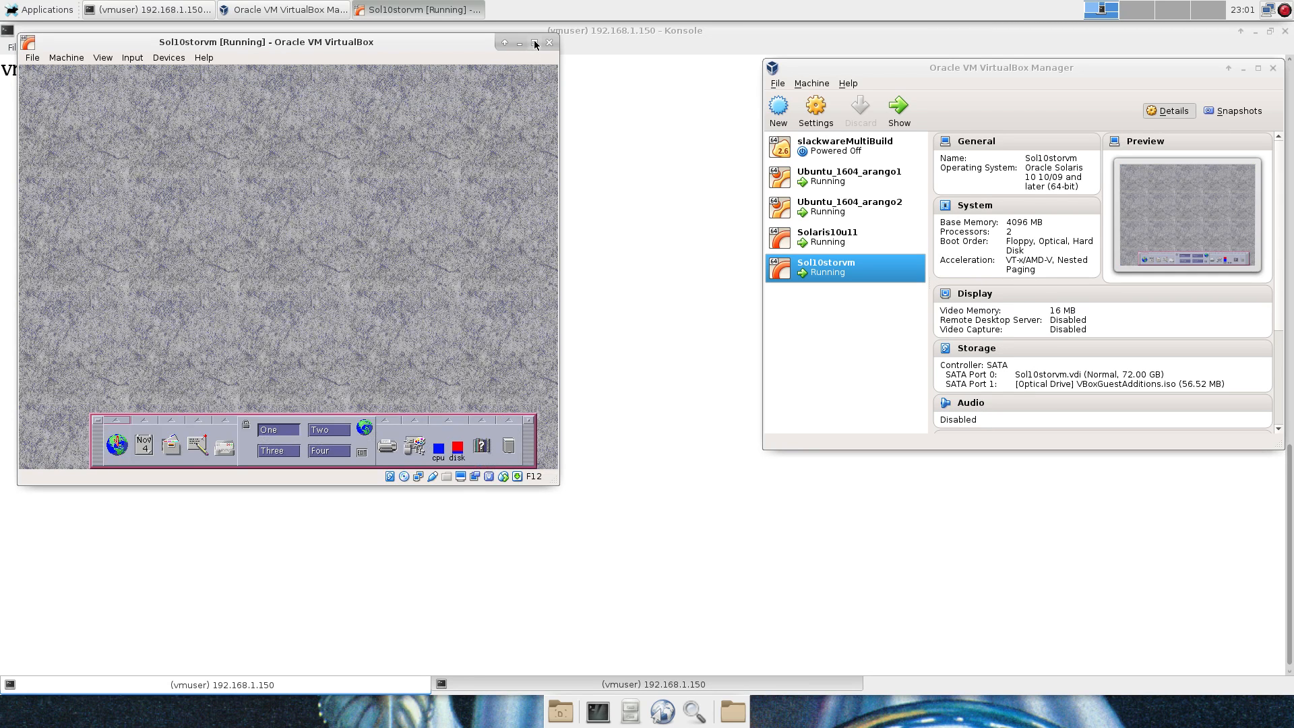
pyautogui.click(533, 44)
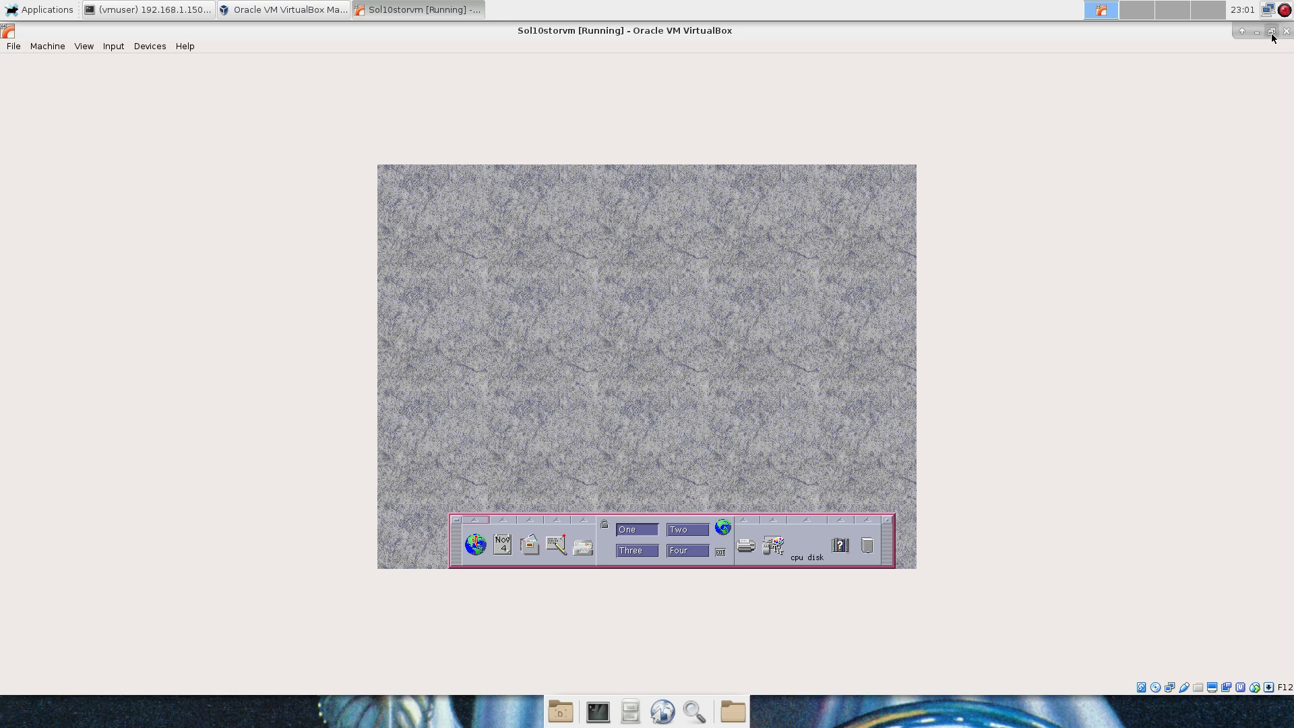
# Re-maximize the VM window and drag the File Manager to the upper right of the guest desktop.
pyautogui.click(1272, 32)
pyautogui.click(533, 44)
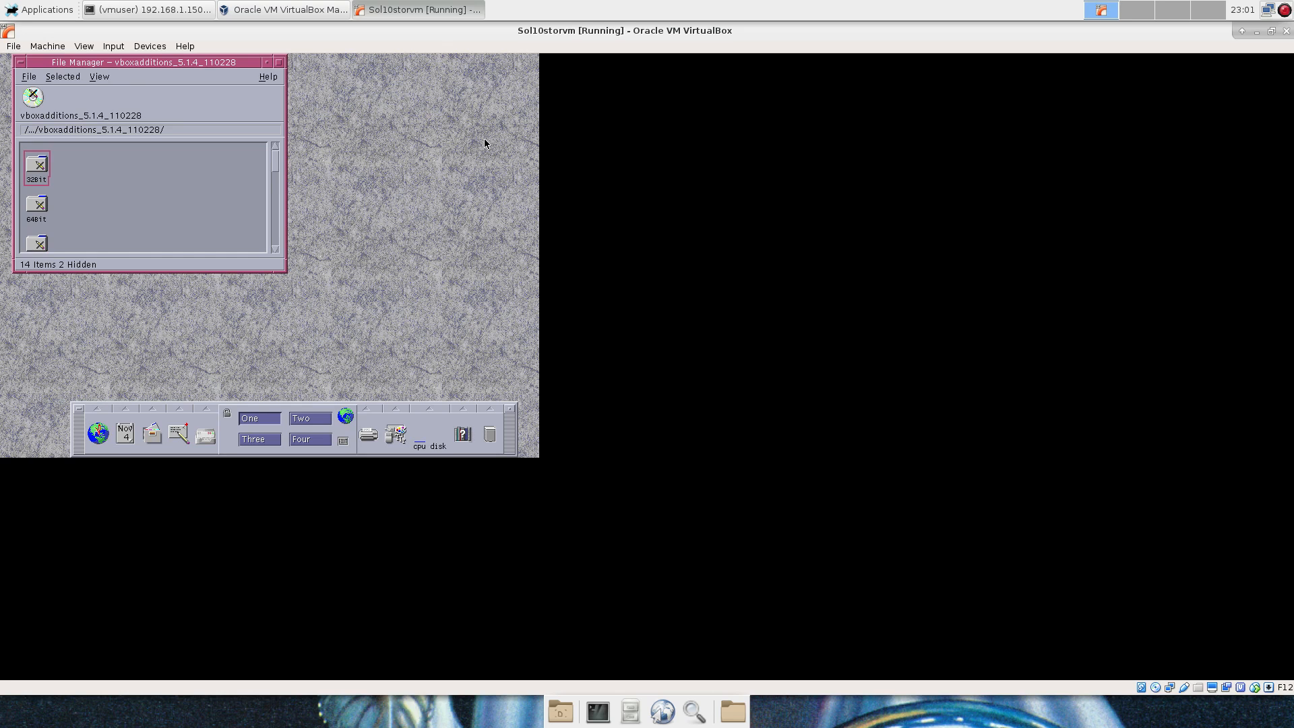
pyautogui.moveTo(94, 65); pyautogui.dragTo(204, 101)
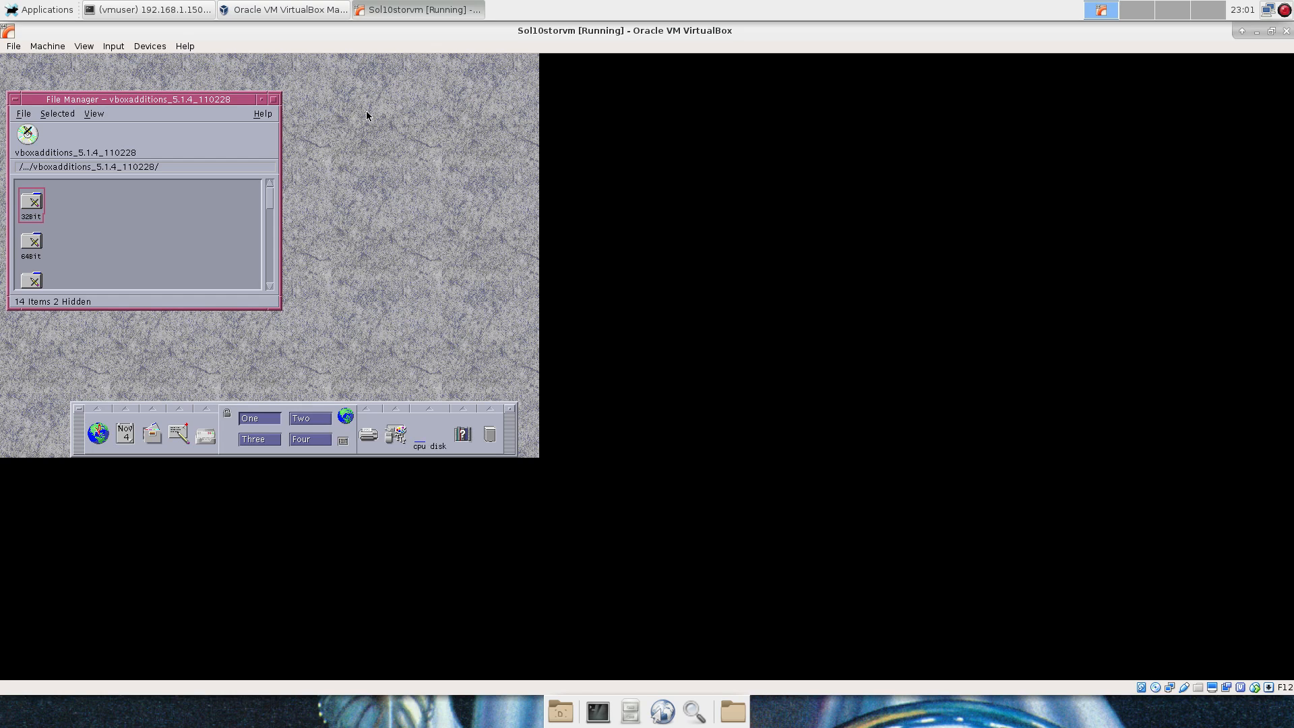
pyautogui.moveTo(202, 102); pyautogui.dragTo(450, 67)
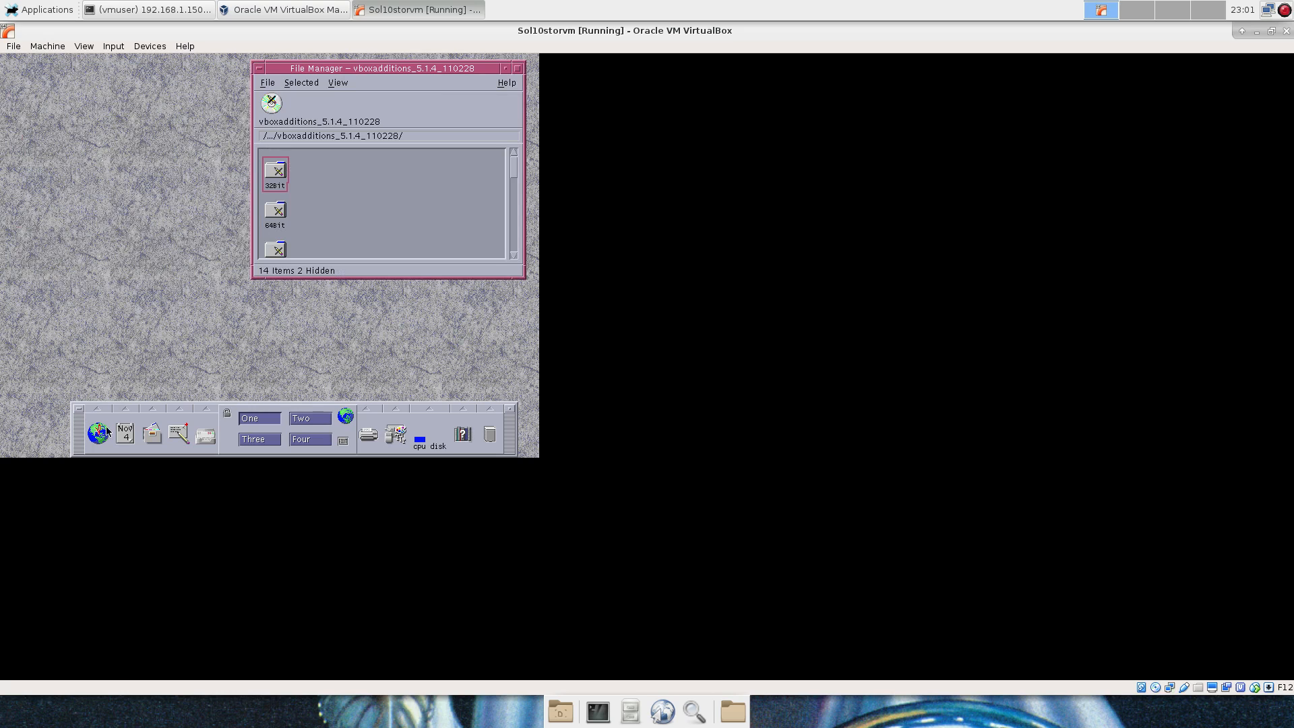
pyautogui.rightClick(80, 203)
# Open a new guest terminal, set its font to 18.0 point, and reposition and resize it.
pyautogui.moveTo(111, 323)
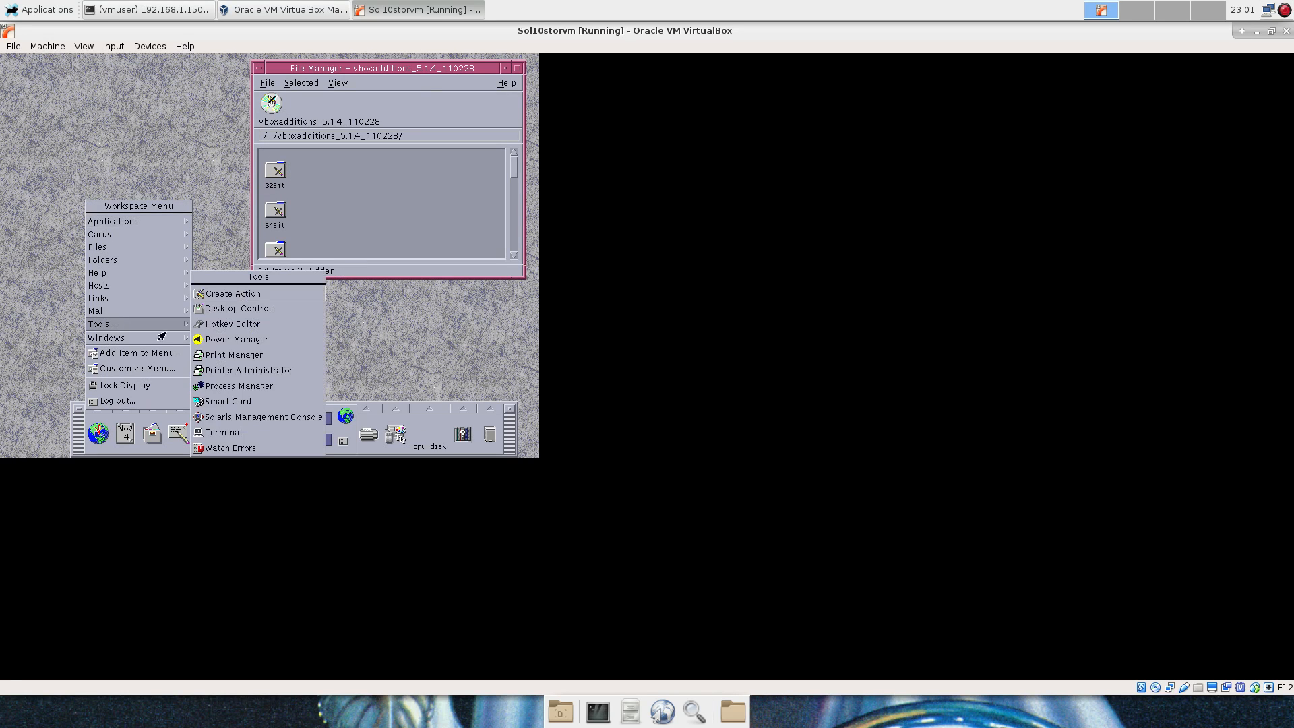
pyautogui.click(248, 432)
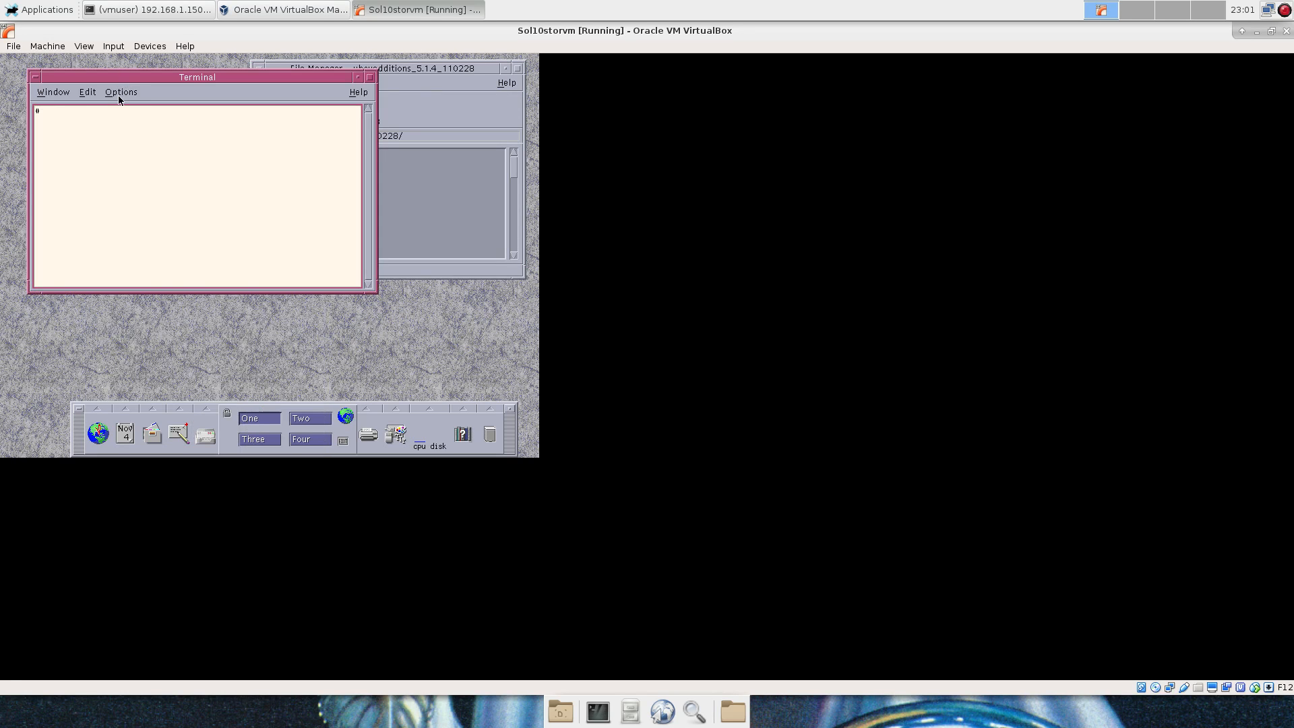
pyautogui.click(119, 95)
pyautogui.moveTo(163, 176)
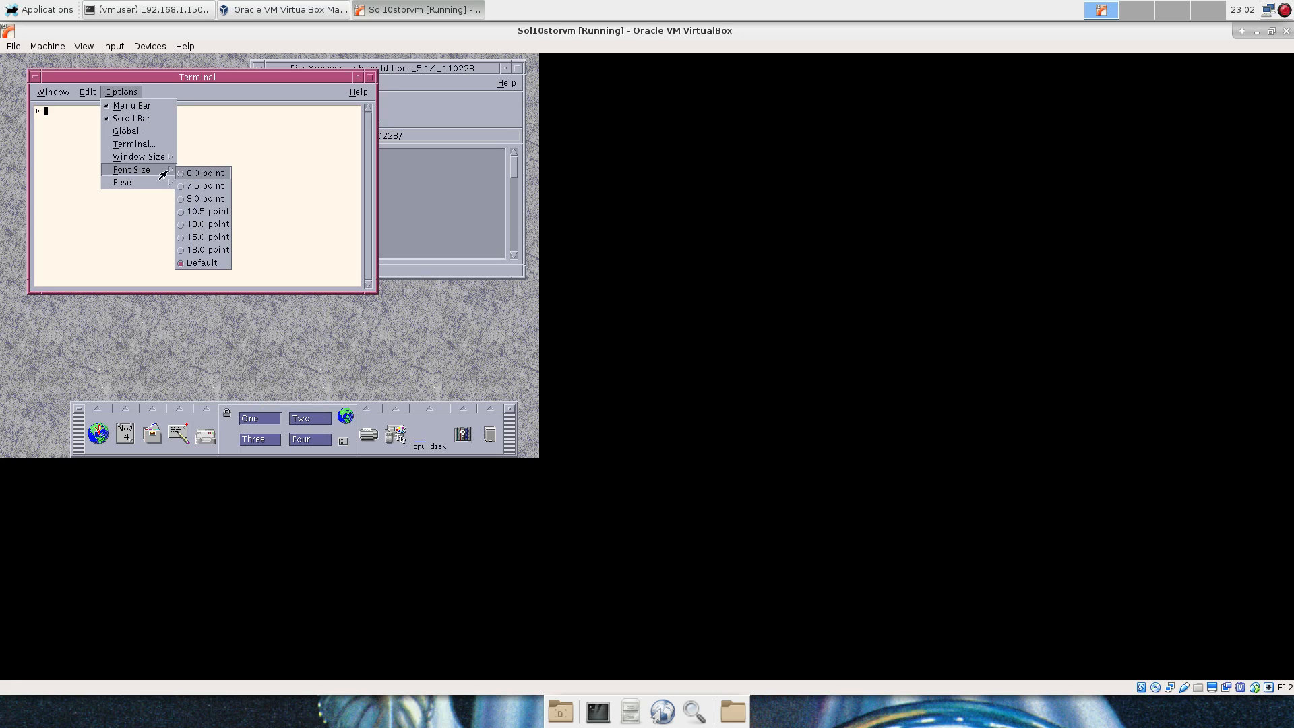
pyautogui.click(199, 249)
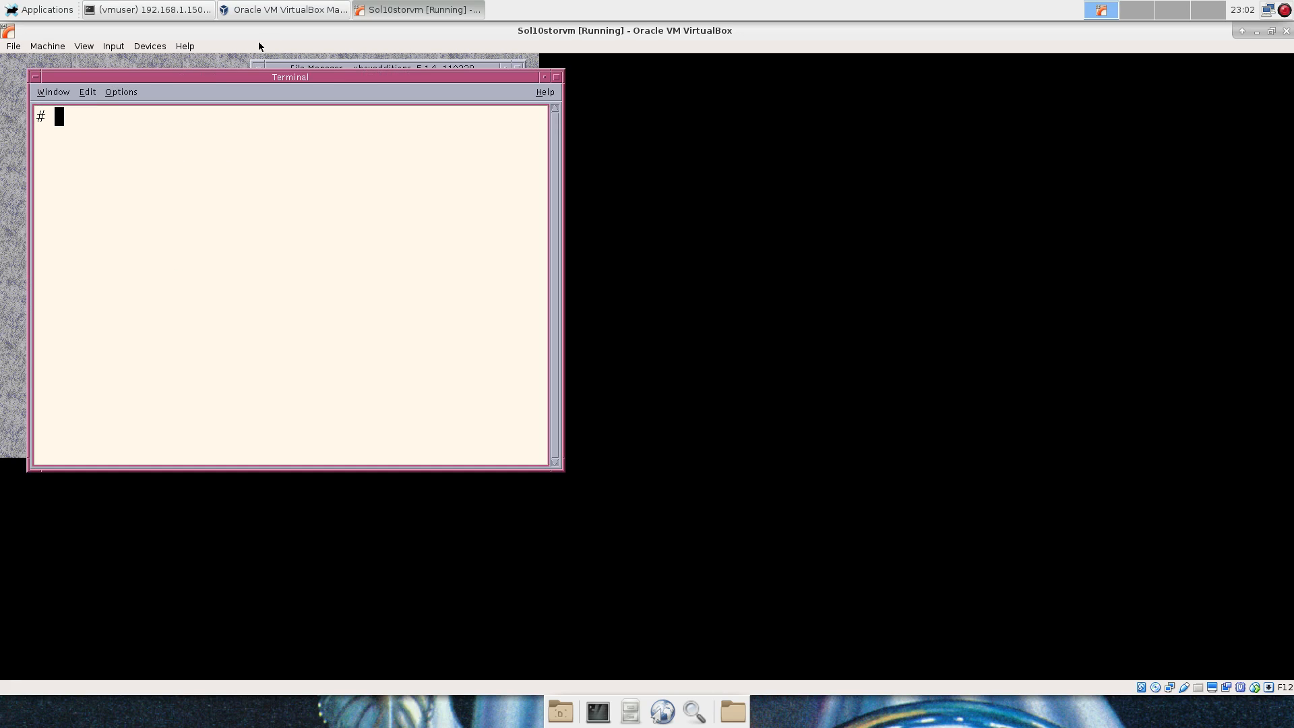
pyautogui.moveTo(260, 80); pyautogui.dragTo(1046, 237)
pyautogui.moveTo(845, 237); pyautogui.dragTo(315, 103)
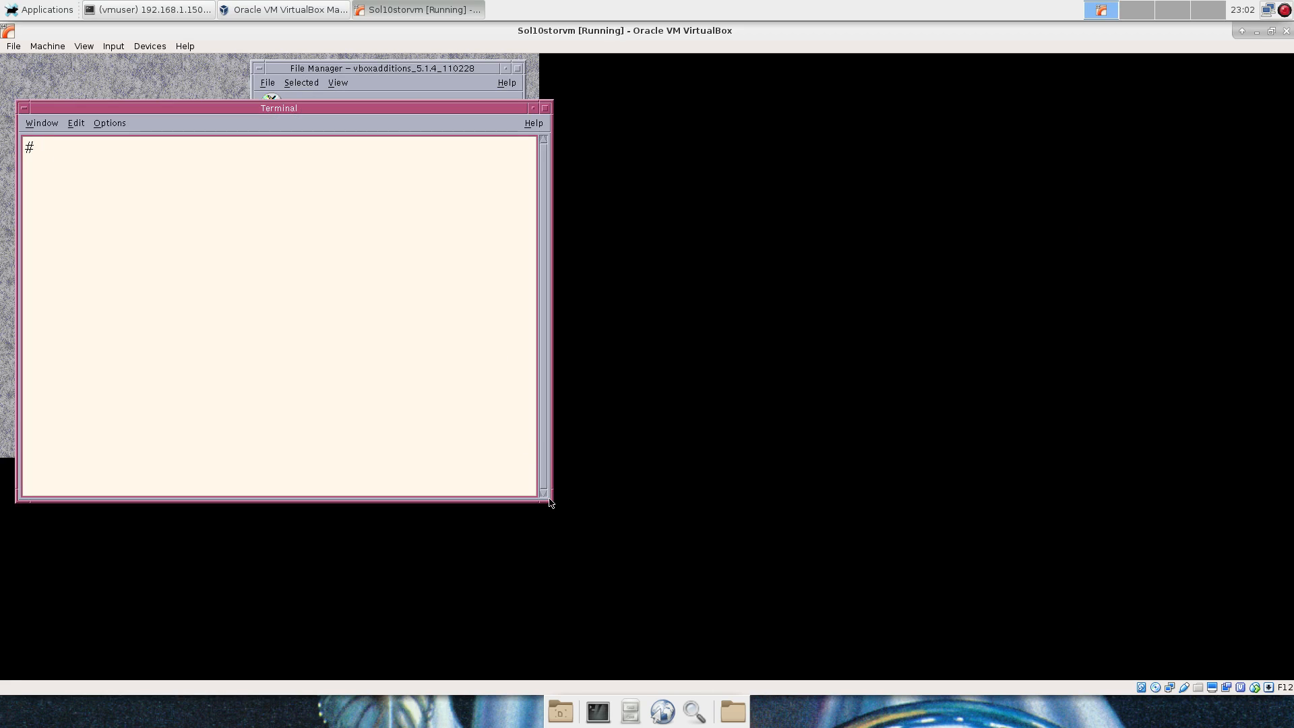
pyautogui.moveTo(546, 498); pyautogui.dragTo(697, 566)
# Run prstat, then switch the terminal to a smaller font and enlarge it.
pyautogui.write('prstat')
pyautogui.press('Return')
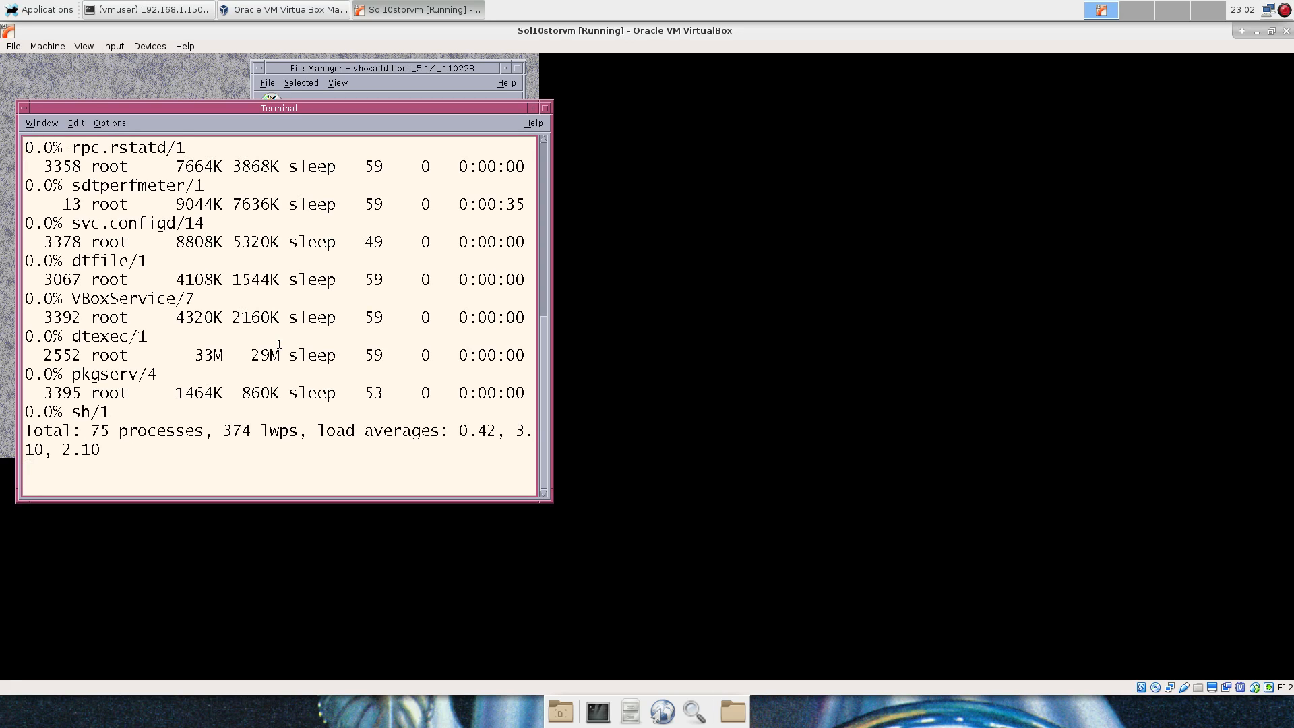
pyautogui.click(109, 124)
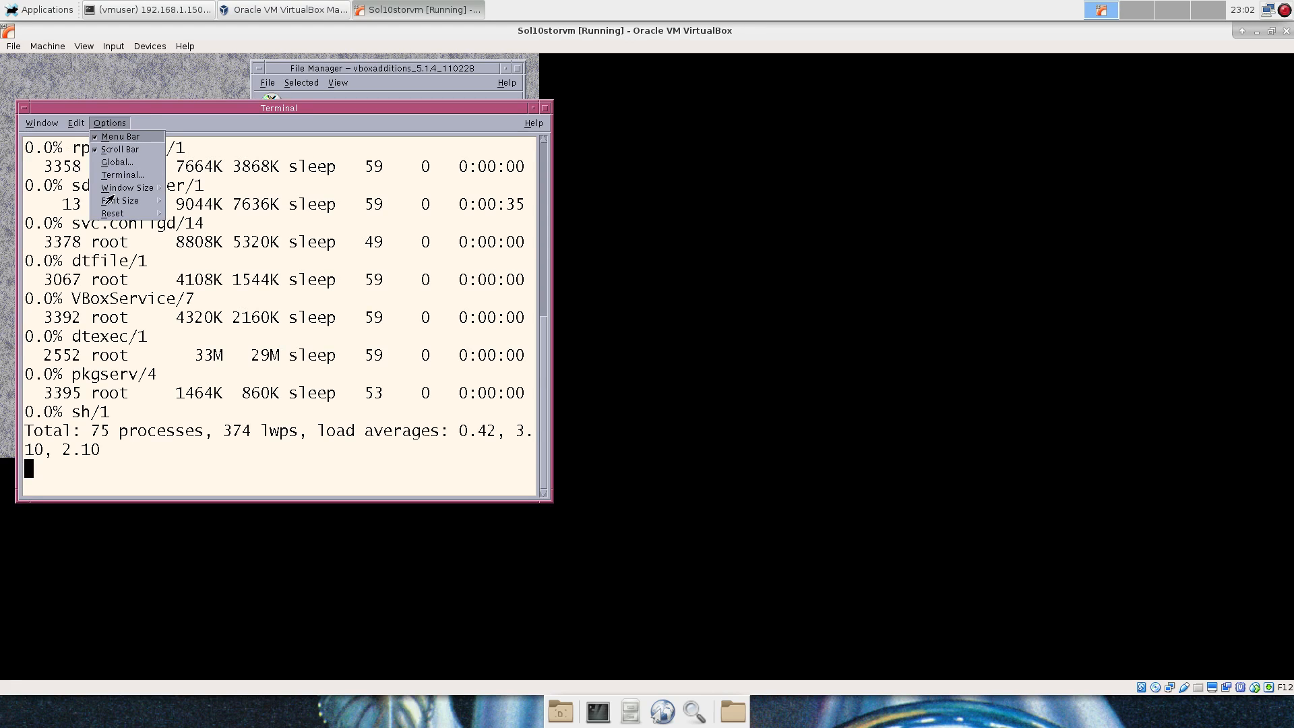
pyautogui.moveTo(117, 202)
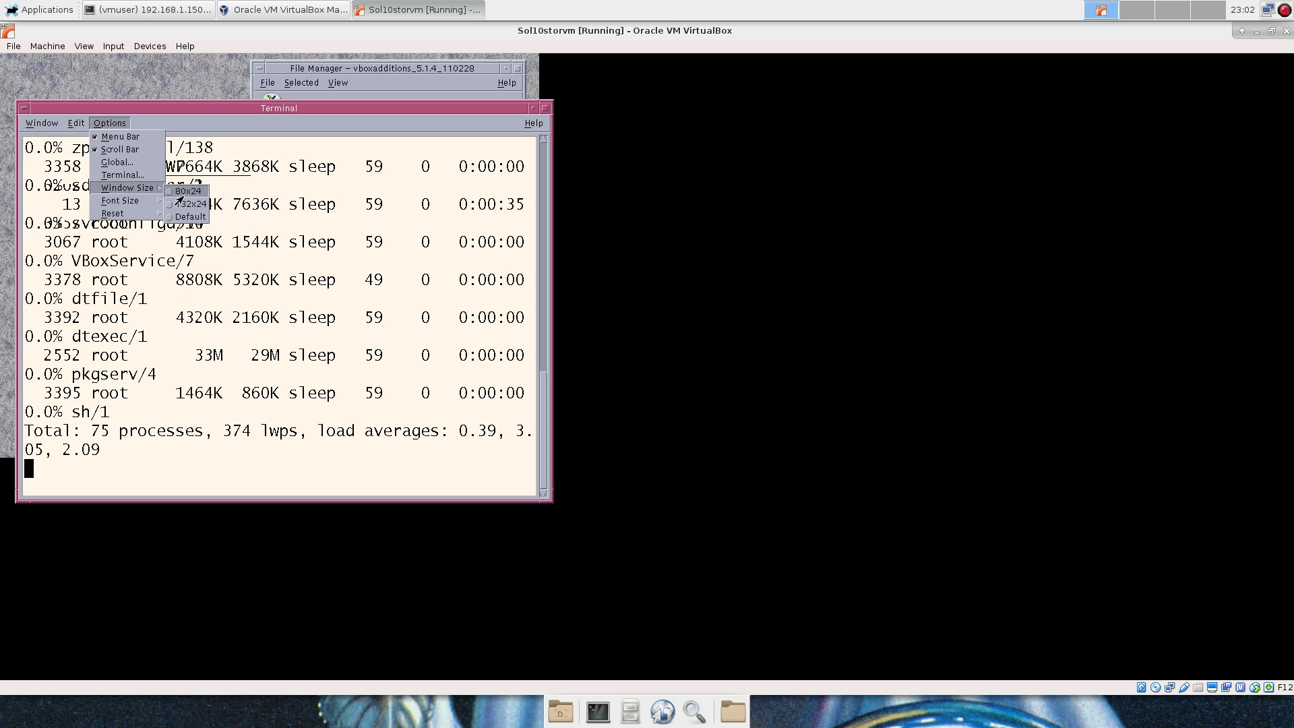
pyautogui.click(181, 204)
pyautogui.click(110, 123)
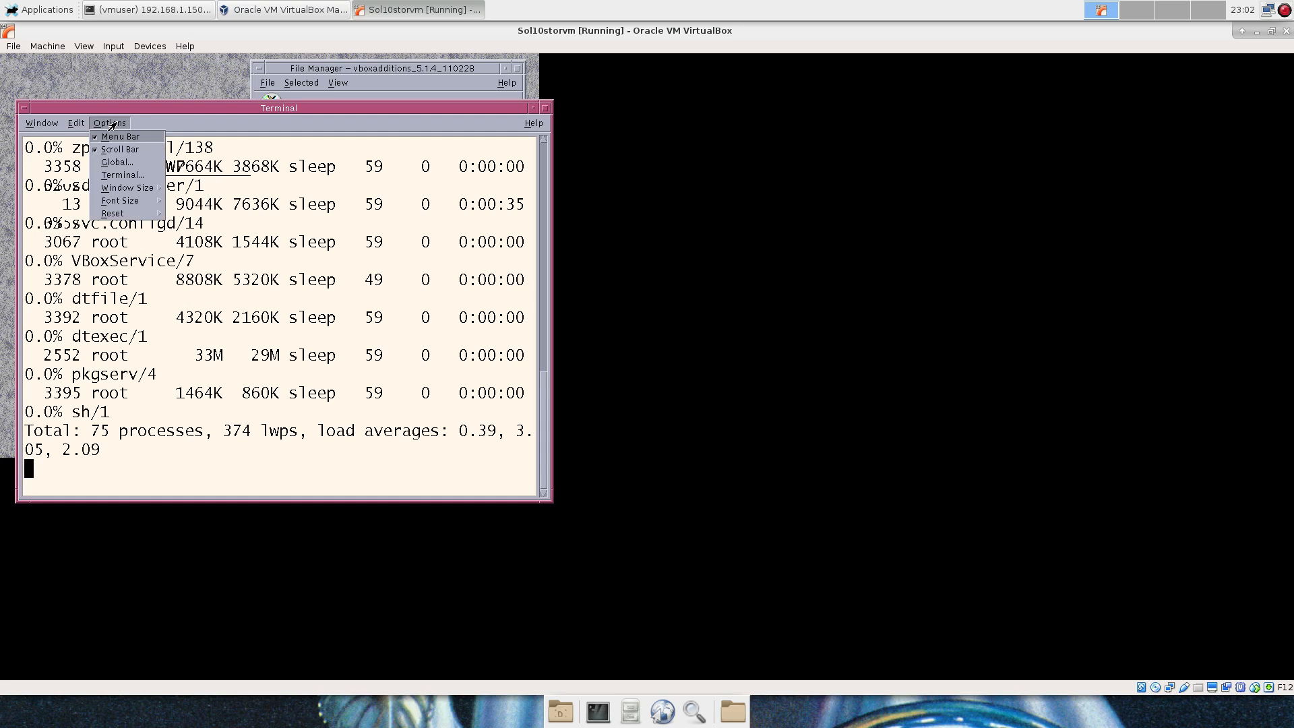
pyautogui.moveTo(142, 203)
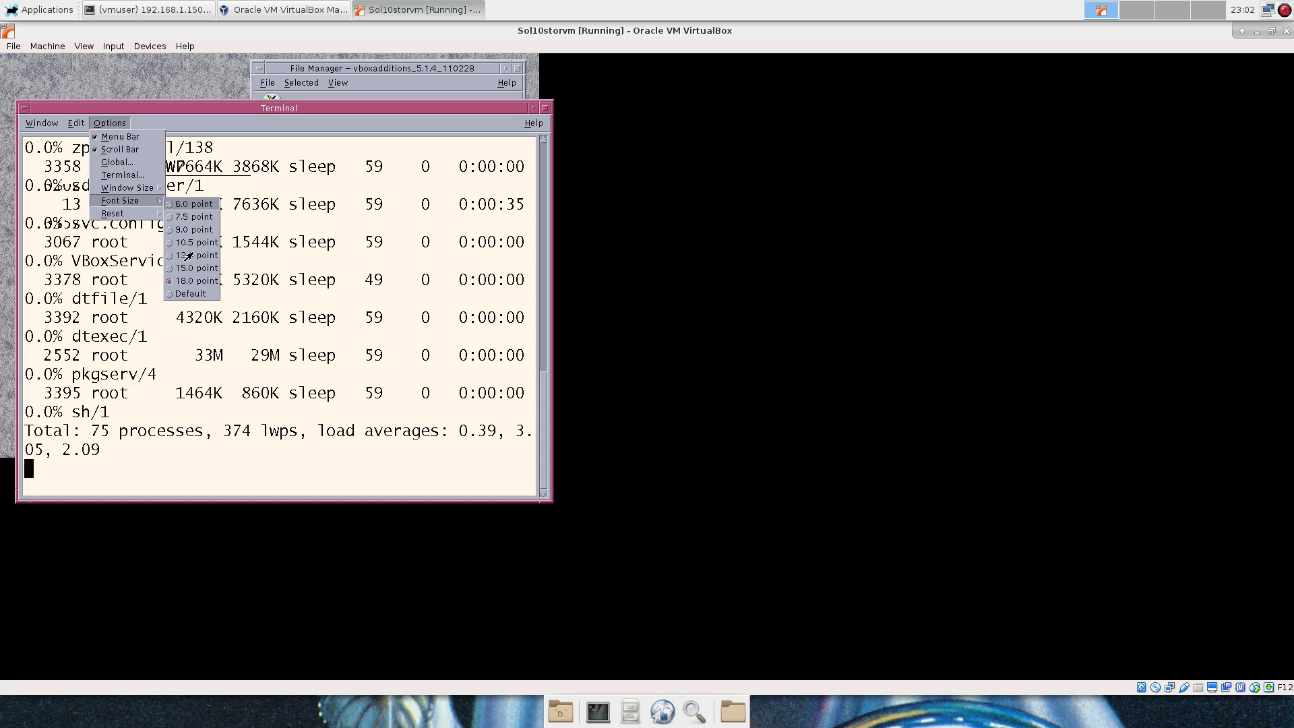
pyautogui.click(192, 254)
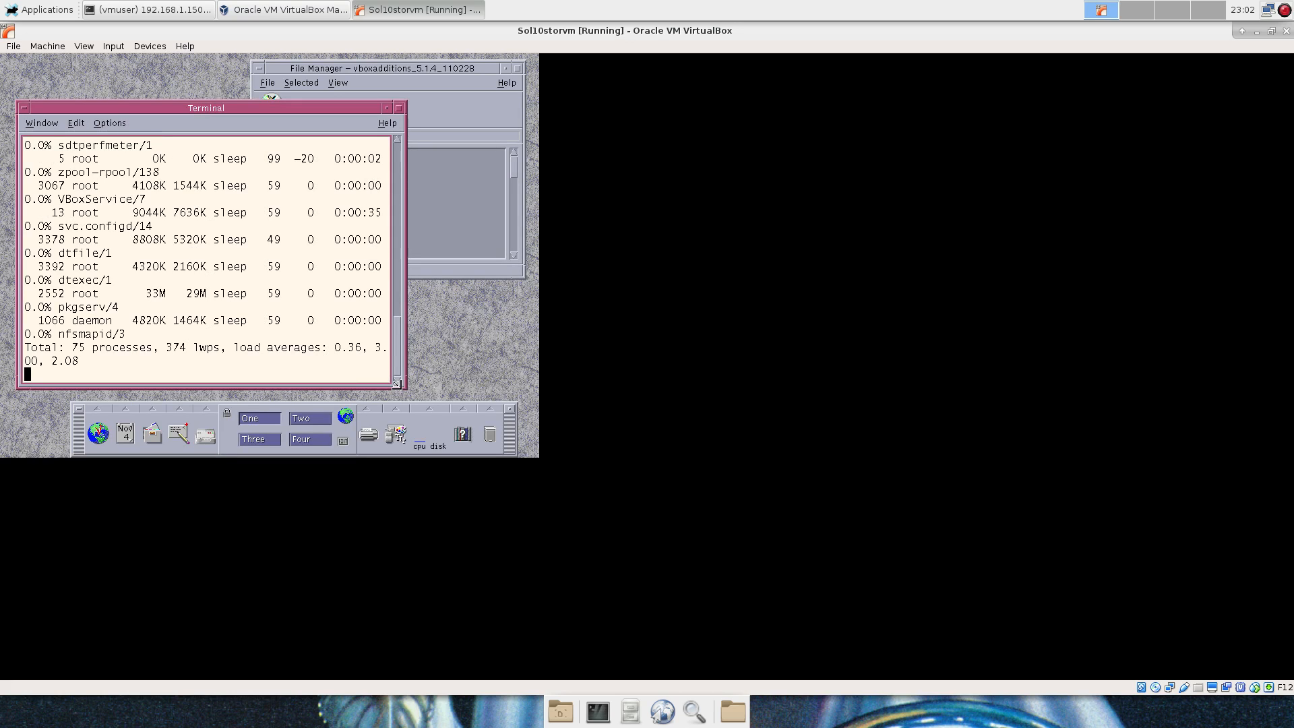
pyautogui.moveTo(404, 387); pyautogui.dragTo(733, 448)
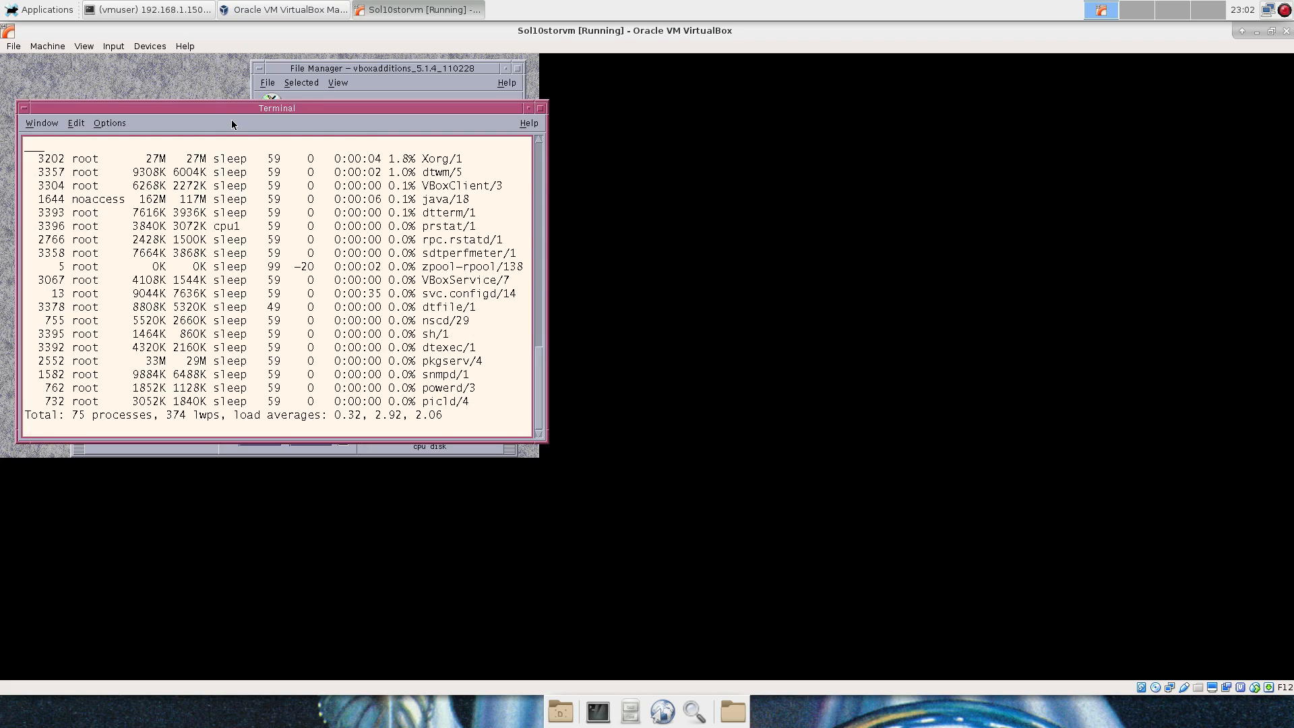
pyautogui.moveTo(227, 108); pyautogui.dragTo(213, 99)
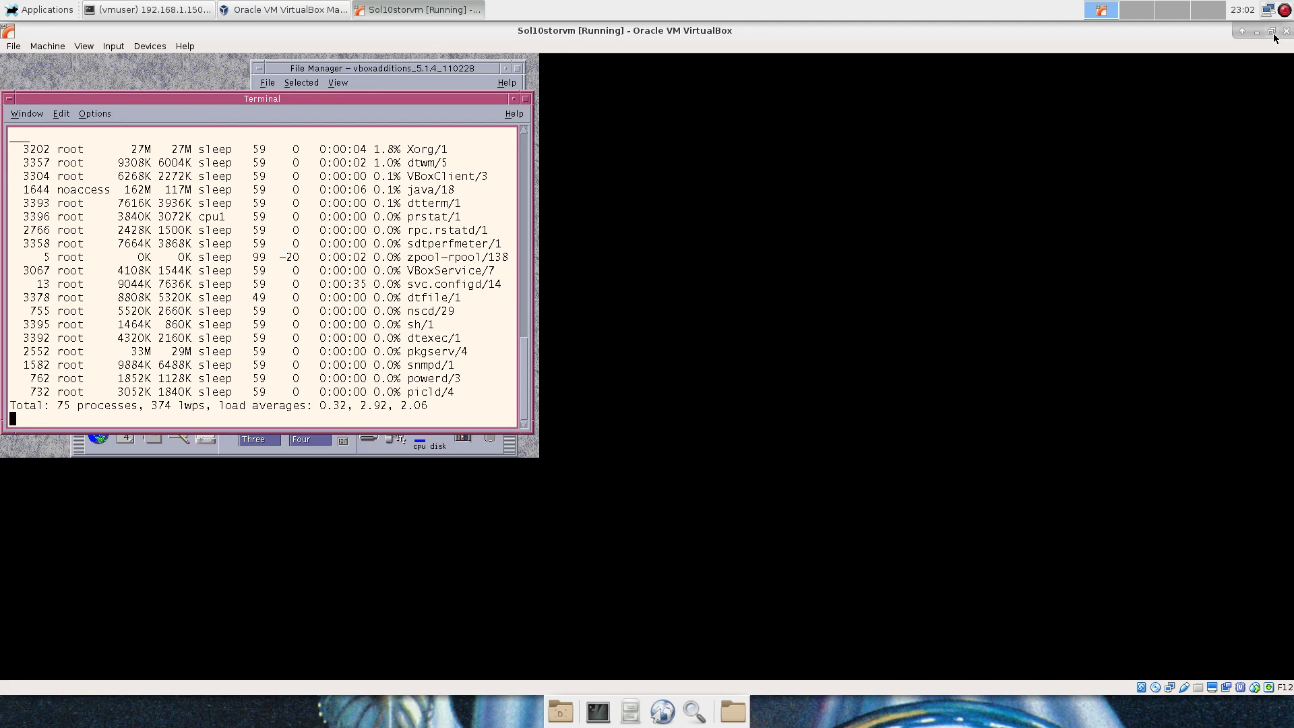
# Move the terminal to the lower right and restore the VM window beside the Manager.
pyautogui.click(1272, 31)
pyautogui.doubleClick(533, 46)
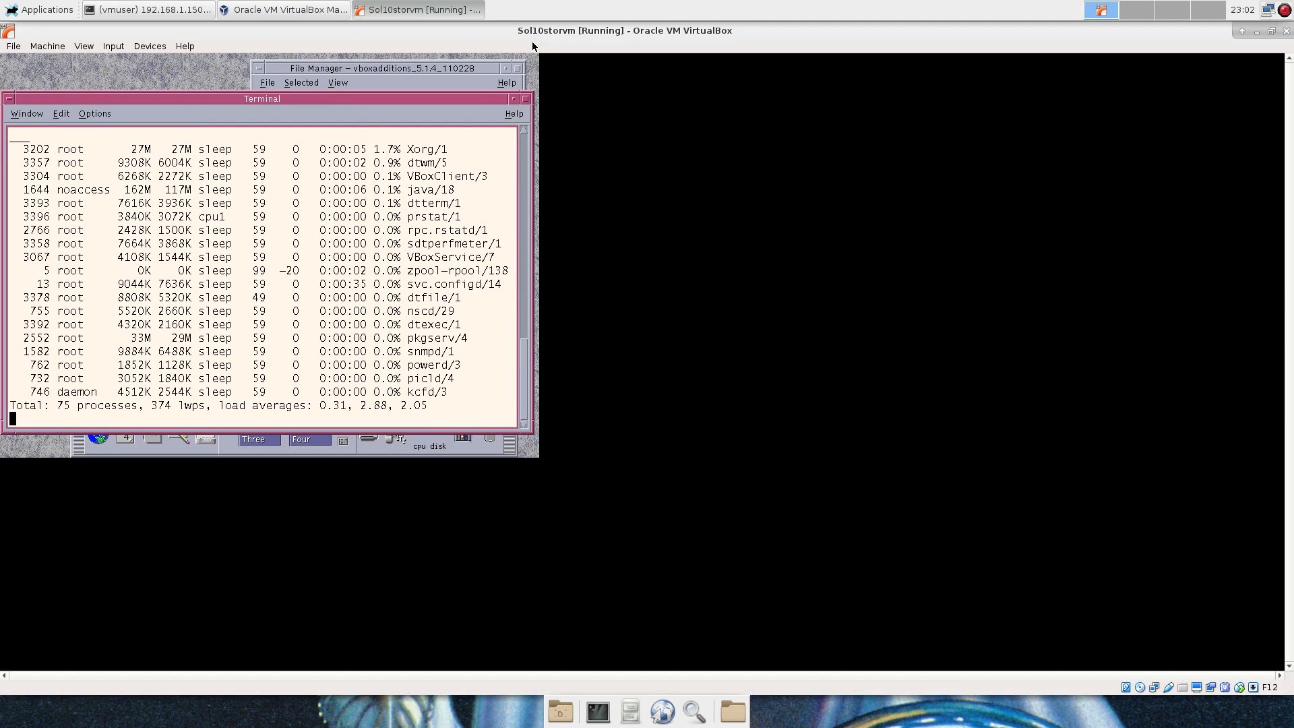
pyautogui.moveTo(418, 99); pyautogui.dragTo(953, 302)
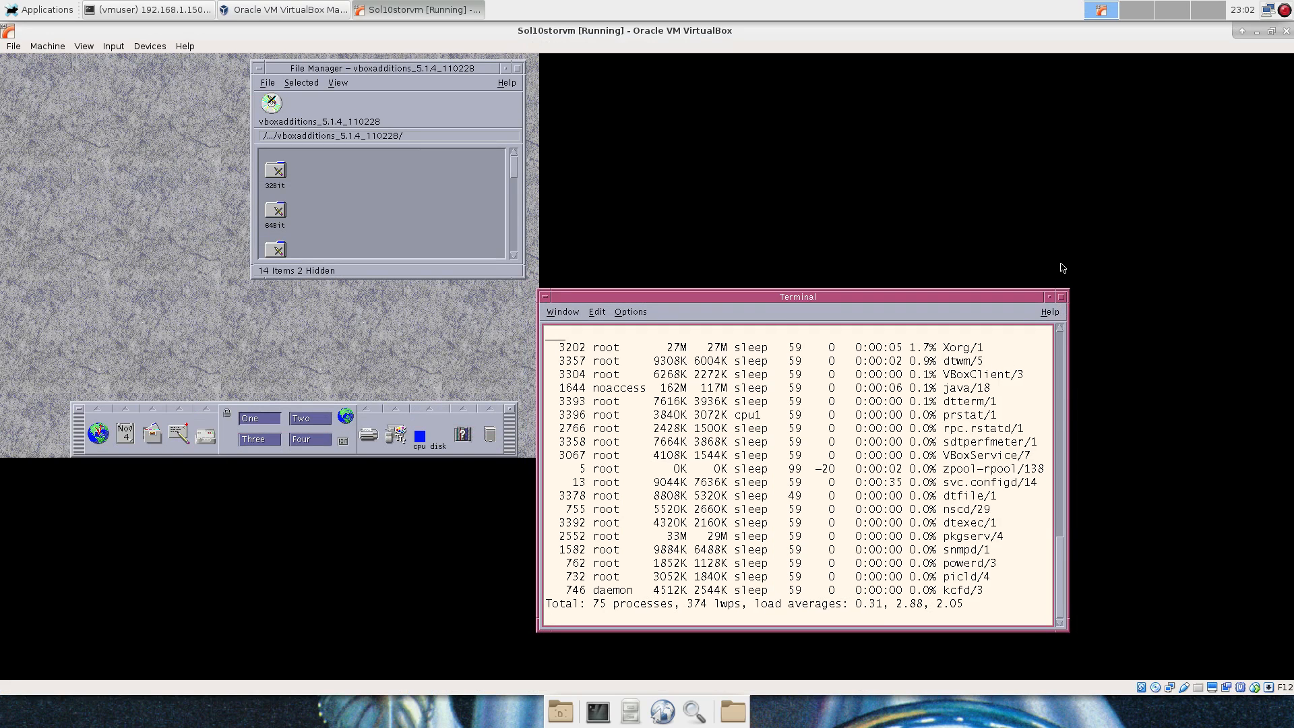
pyautogui.click(1271, 33)
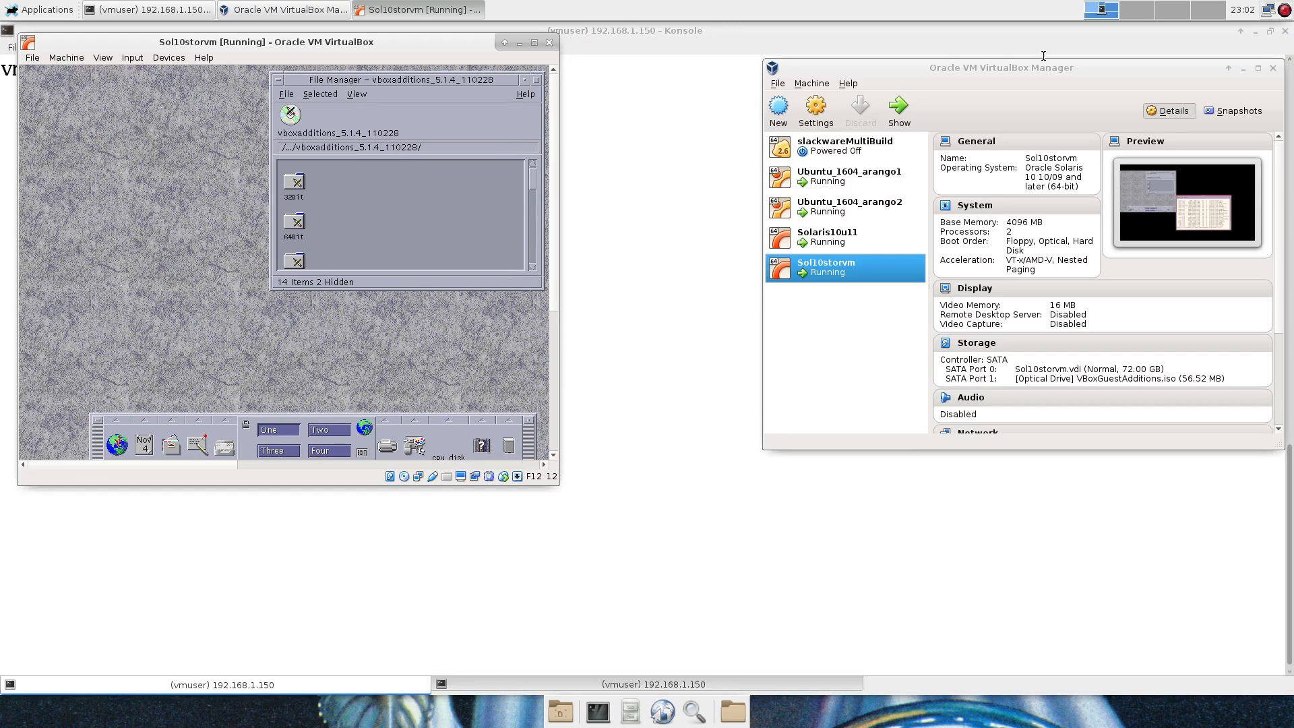
# Enlarge the VM window, move the terminal up-left, and log out via the Workspace Menu.
pyautogui.moveTo(553, 479); pyautogui.dragTo(1102, 638)
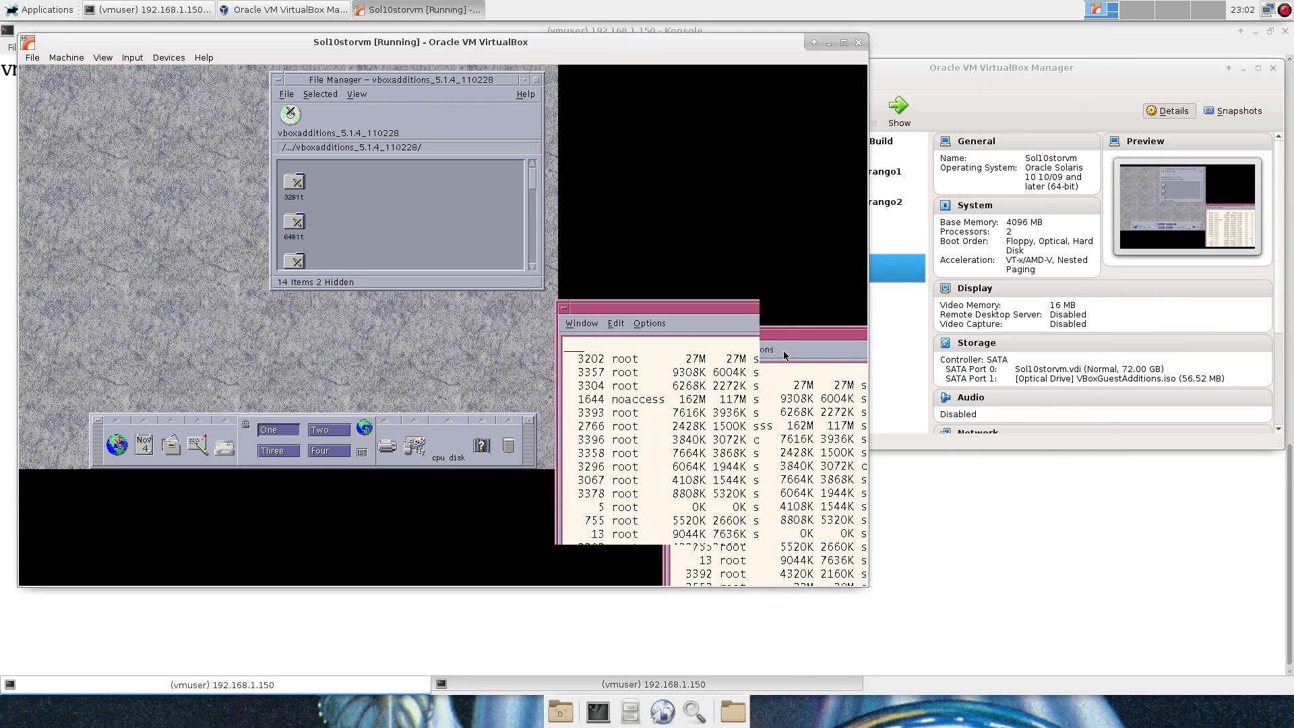
pyautogui.moveTo(662, 308); pyautogui.dragTo(406, 179)
pyautogui.rightClick(122, 220)
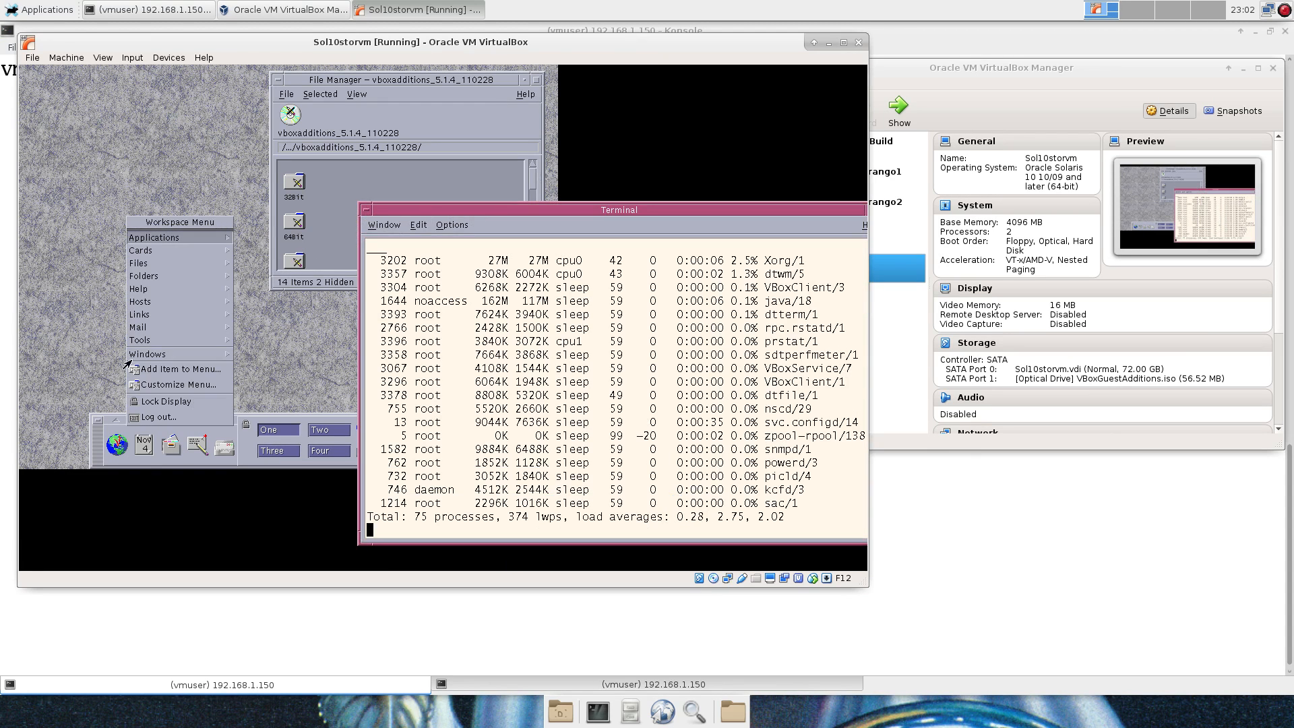
pyautogui.click(158, 417)
pyautogui.click(192, 325)
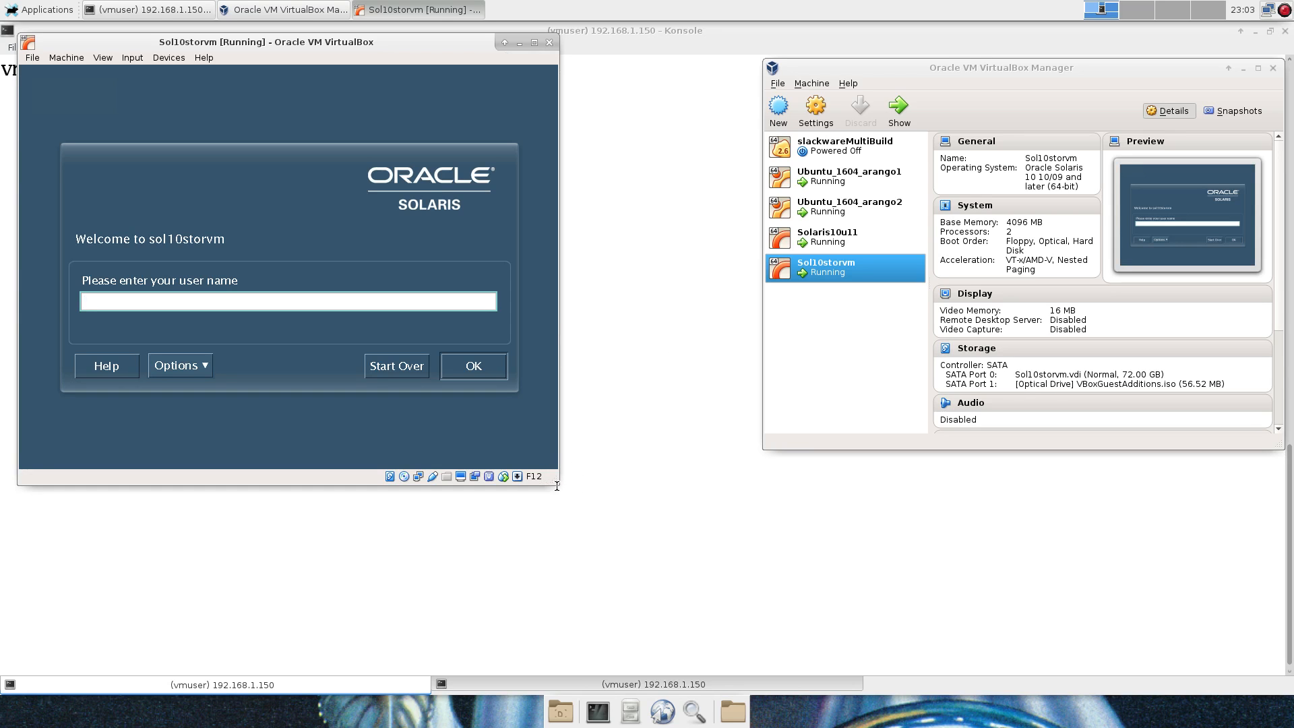
# Enlarge the VM window, sign in as root, and dismiss the CDE deprecation notice.
pyautogui.moveTo(552, 479); pyautogui.dragTo(1279, 657)
pyautogui.write('r')
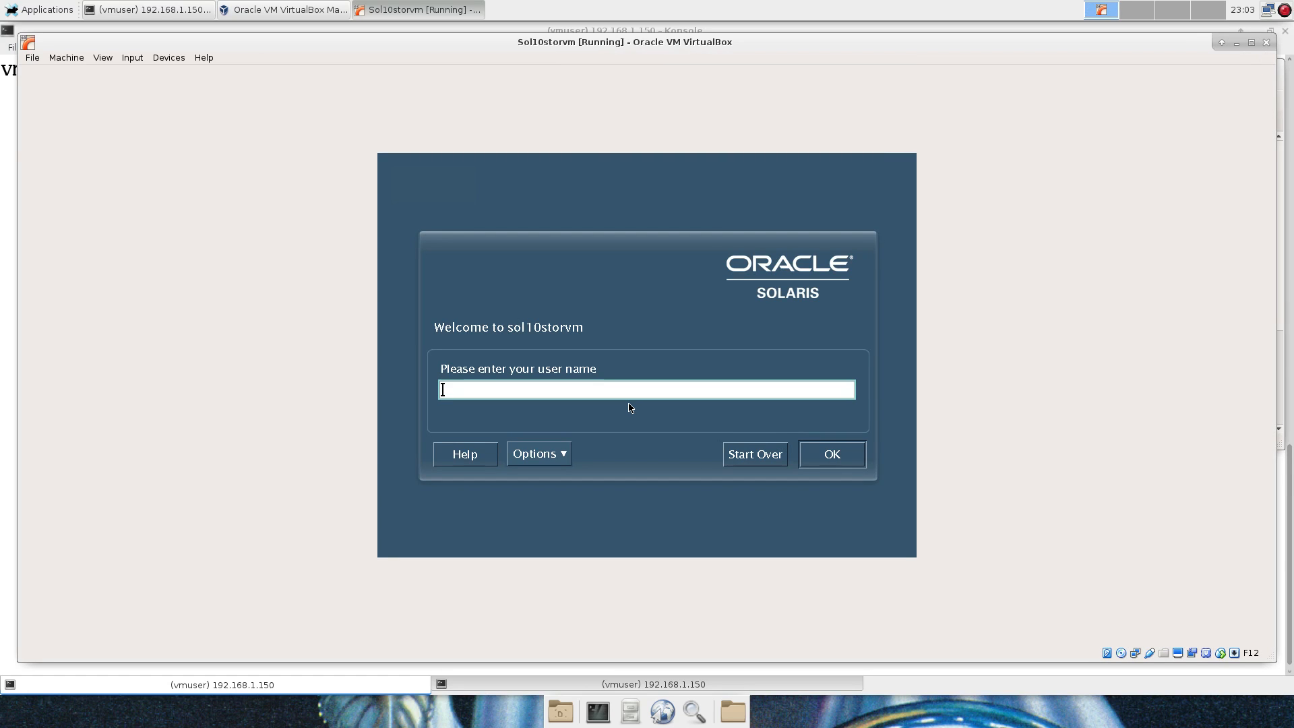
pyautogui.write('oot')
pyautogui.press('Return')
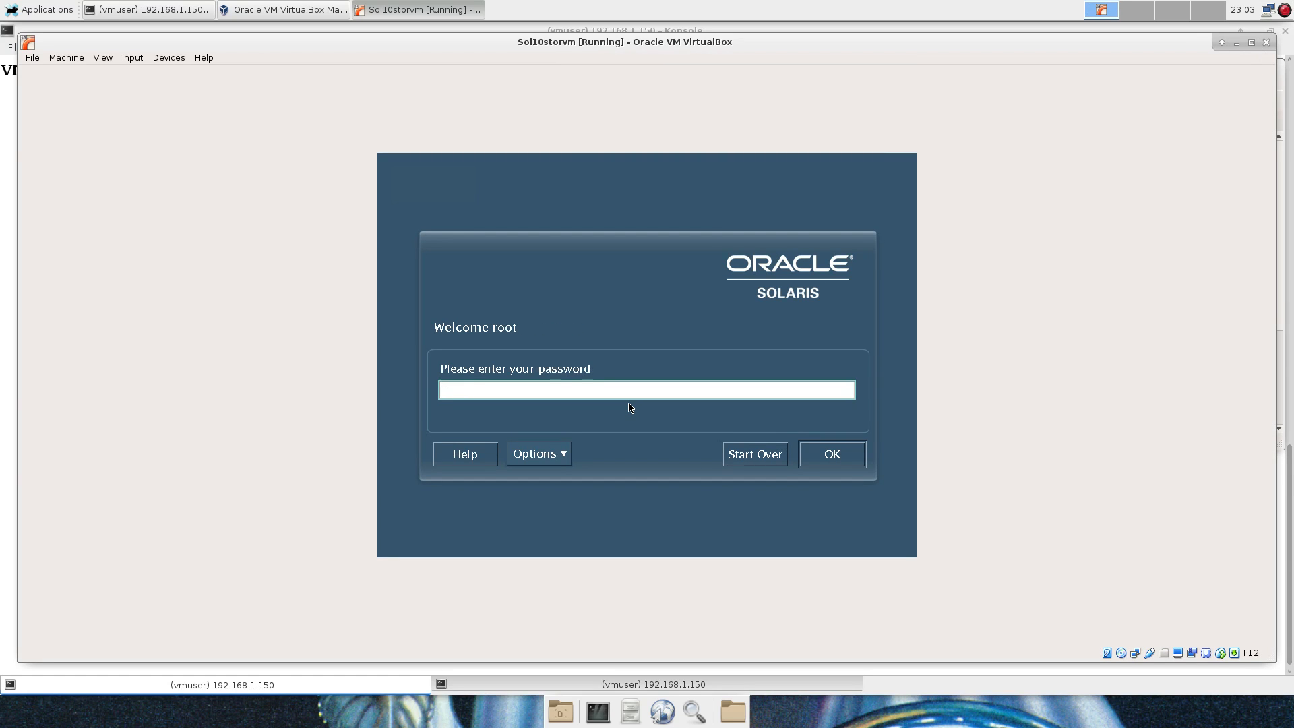
pyautogui.press('Return')
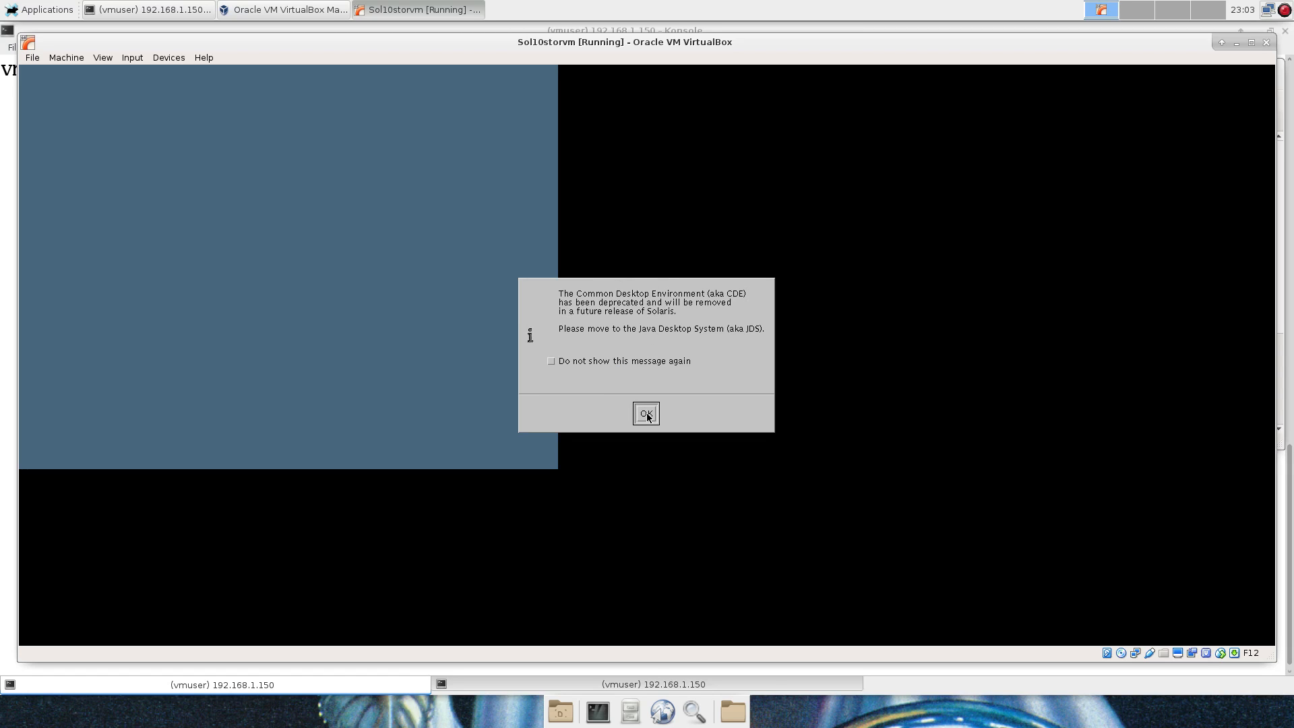
pyautogui.click(645, 414)
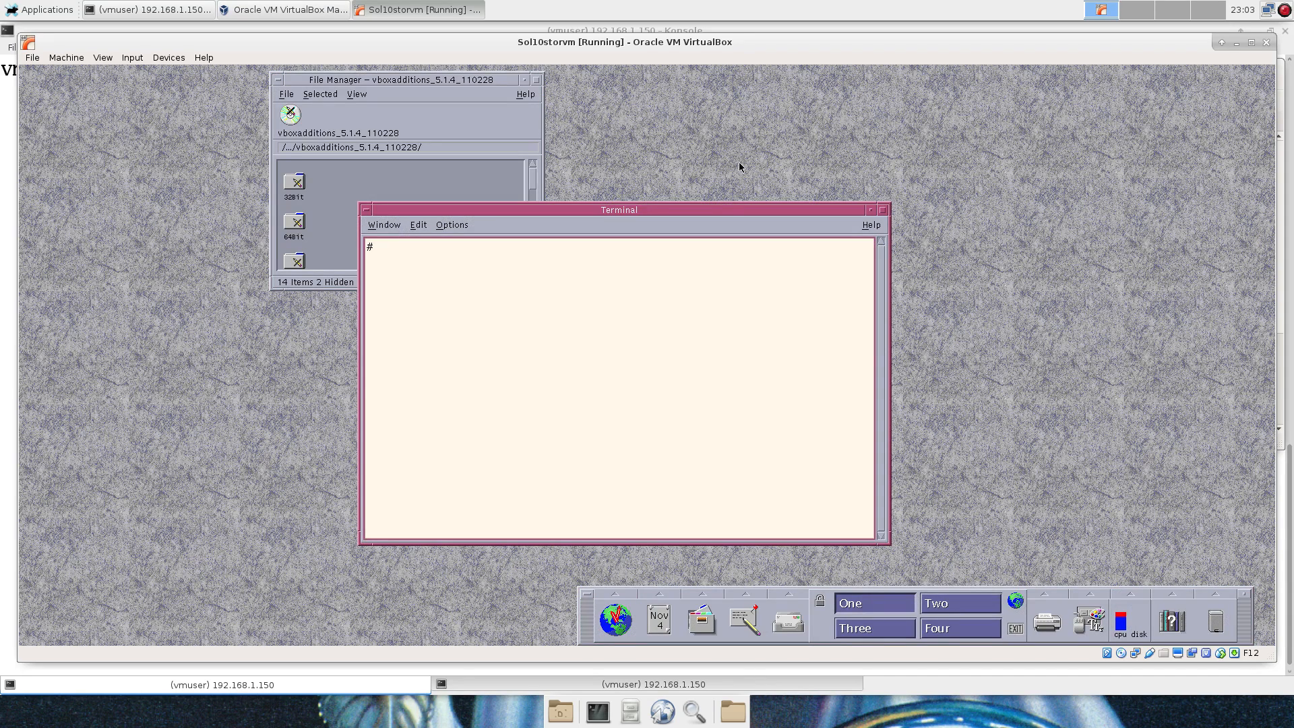
# Set the terminal font to 18.0 point, widen the terminal, and minimize the File Manager.
pyautogui.moveTo(619, 211); pyautogui.dragTo(282, 121)
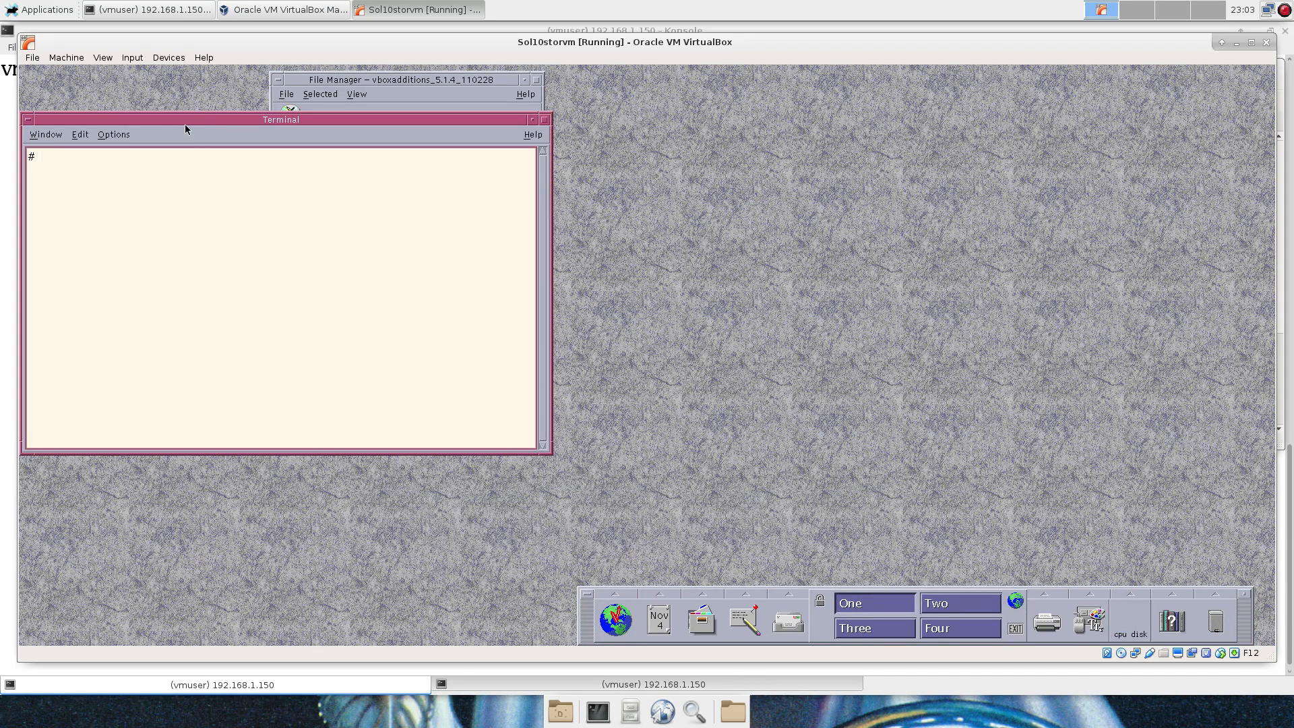
pyautogui.click(125, 135)
pyautogui.click(125, 213)
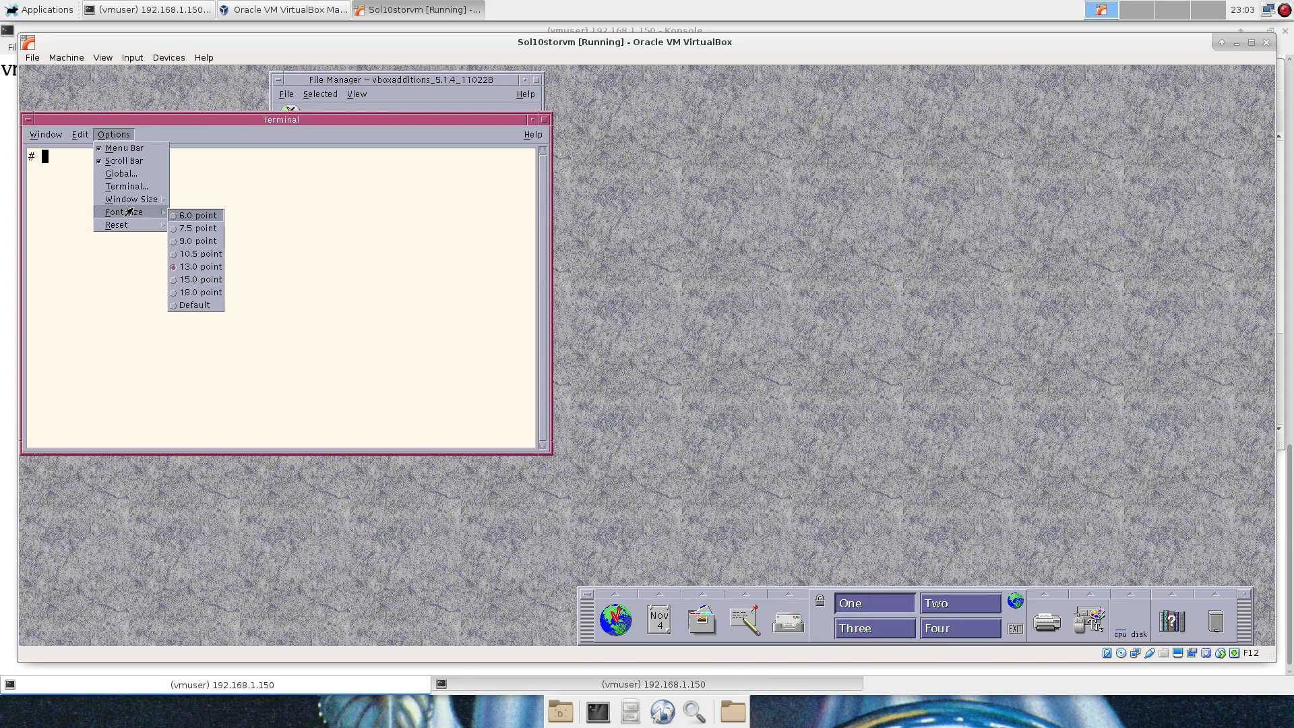
pyautogui.click(197, 292)
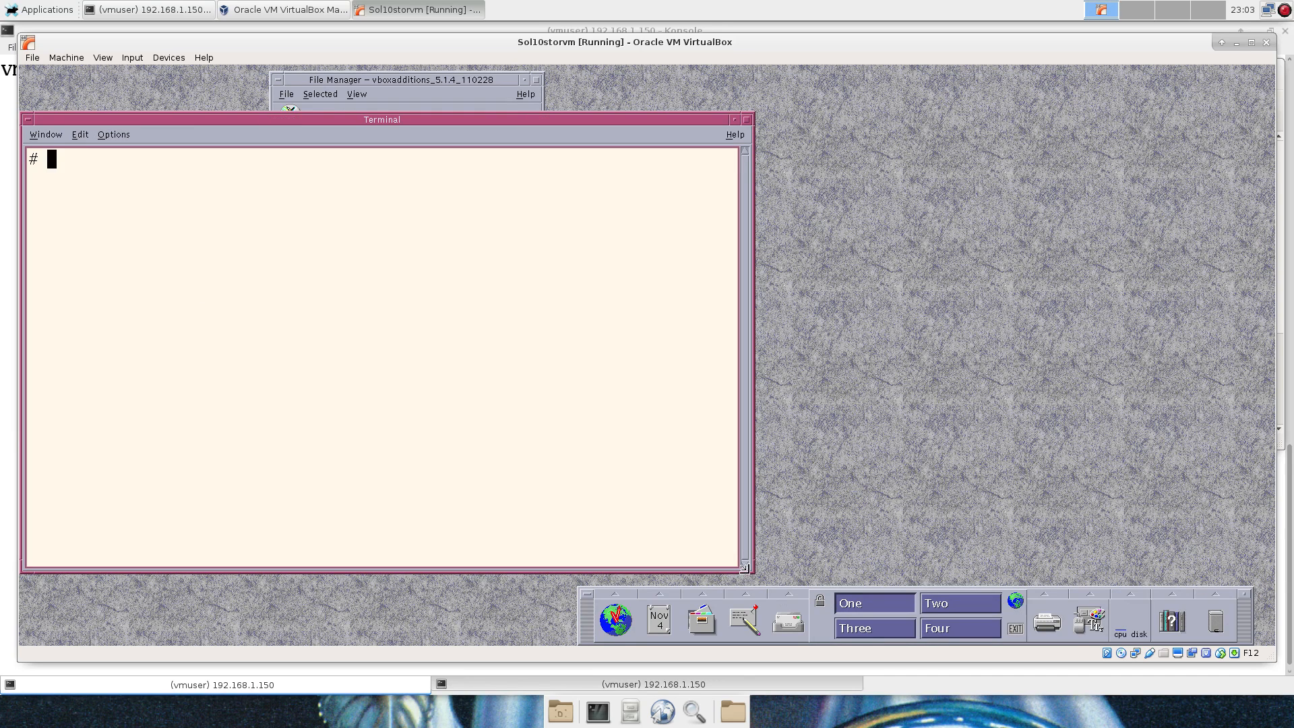
pyautogui.moveTo(752, 572); pyautogui.dragTo(1167, 575)
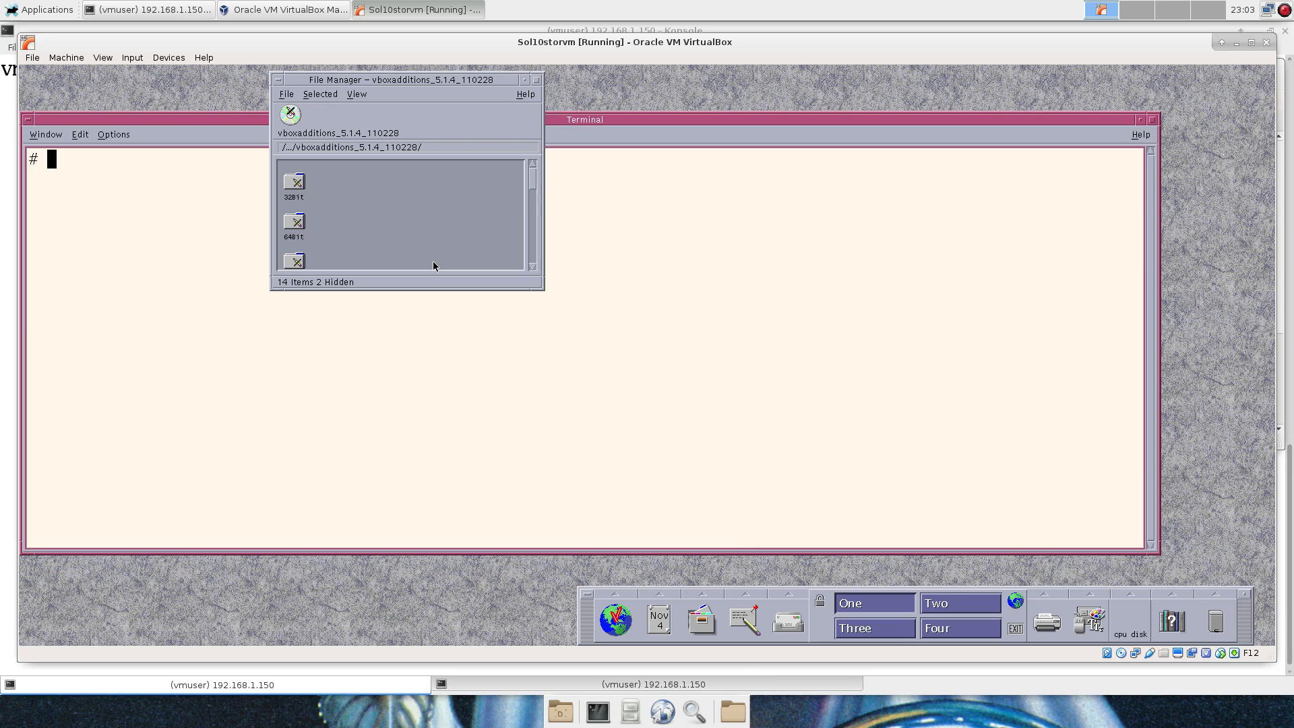
pyautogui.click(524, 80)
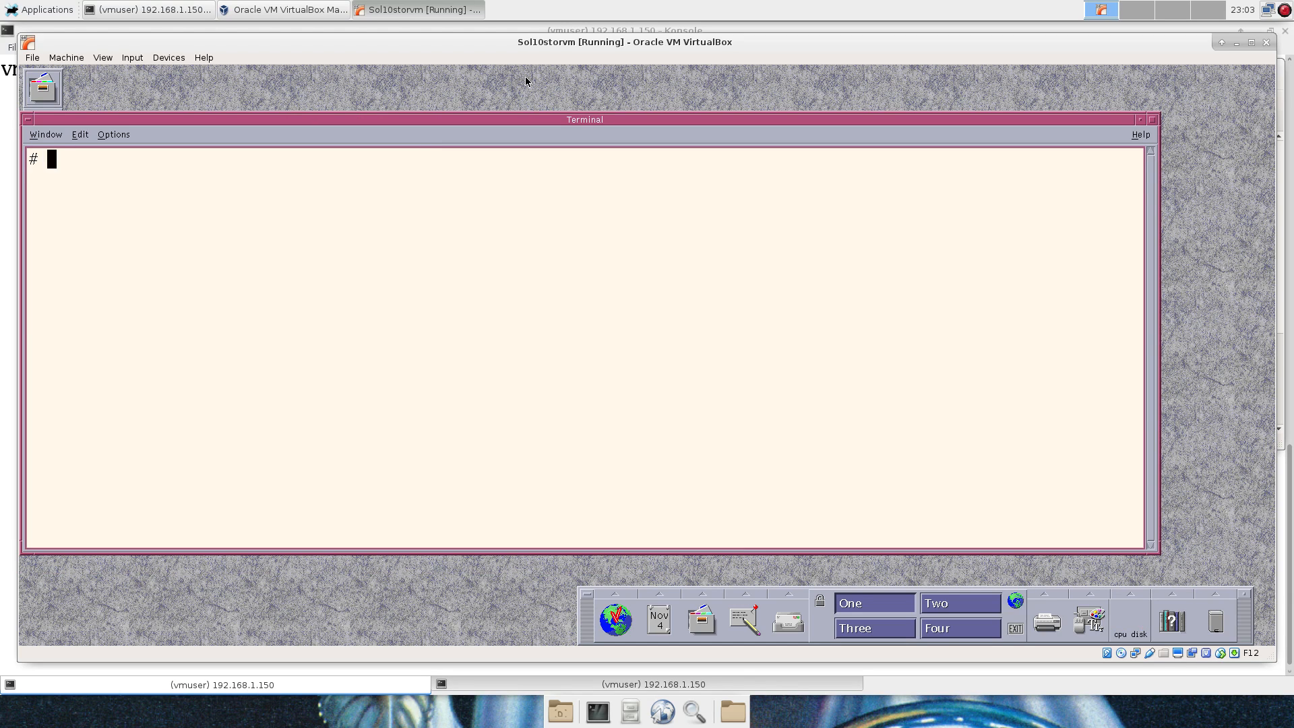
# List /usr and run java -version to confirm Java 1.6.0_37.
pyautogui.write('cd /usr')
pyautogui.press('Return')
pyautogui.write('ls')
pyautogui.press('Return')
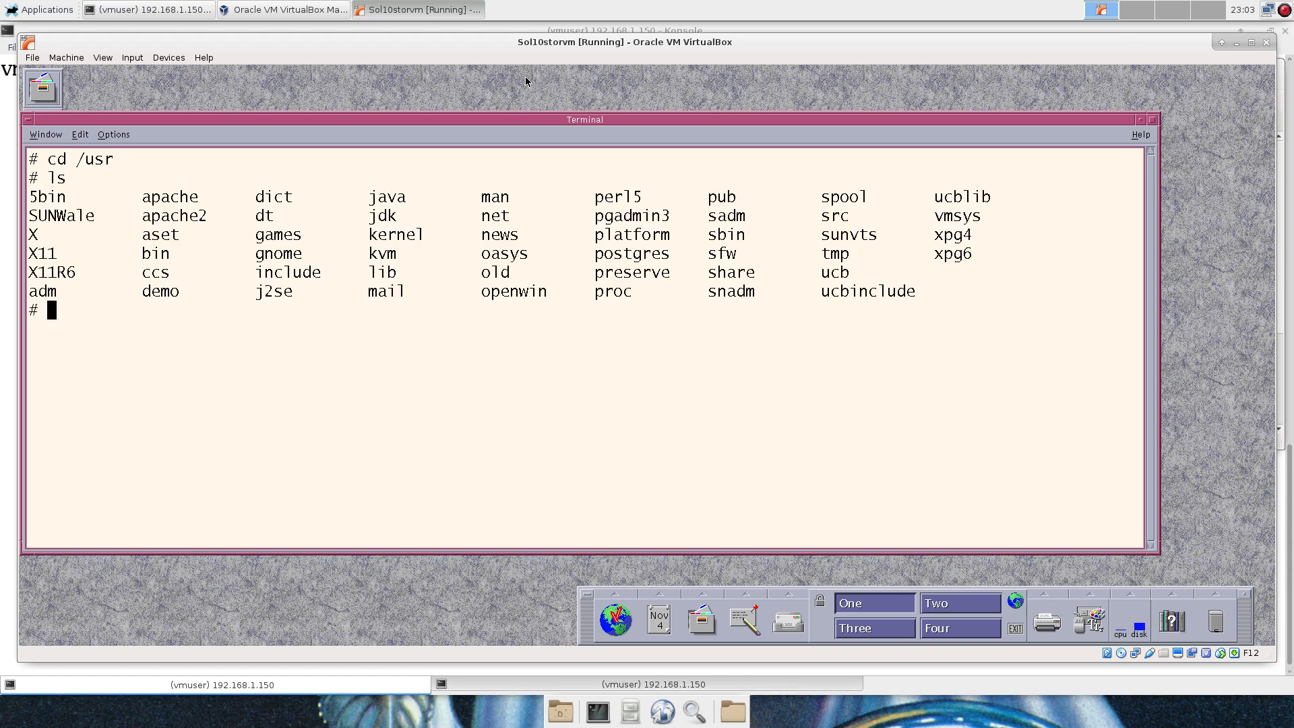
pyautogui.write('java -version')
pyautogui.press('Return')
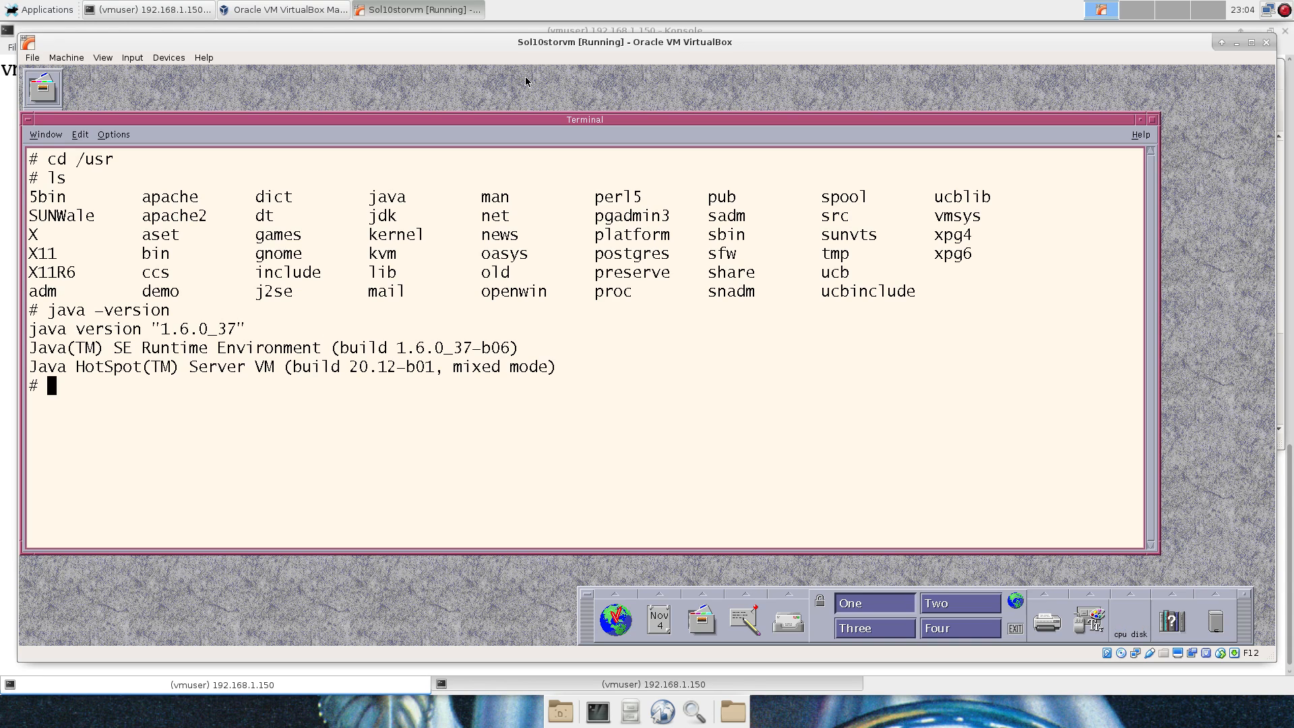
# Start bash and list the contents of /usr/openwin and /usr/openwin/bin.
pyautogui.write('cd op')
pyautogui.hotkey('ctrl', 'c')
pyautogui.write('bash')
pyautogui.press('Return')
pyautogui.write('cd')
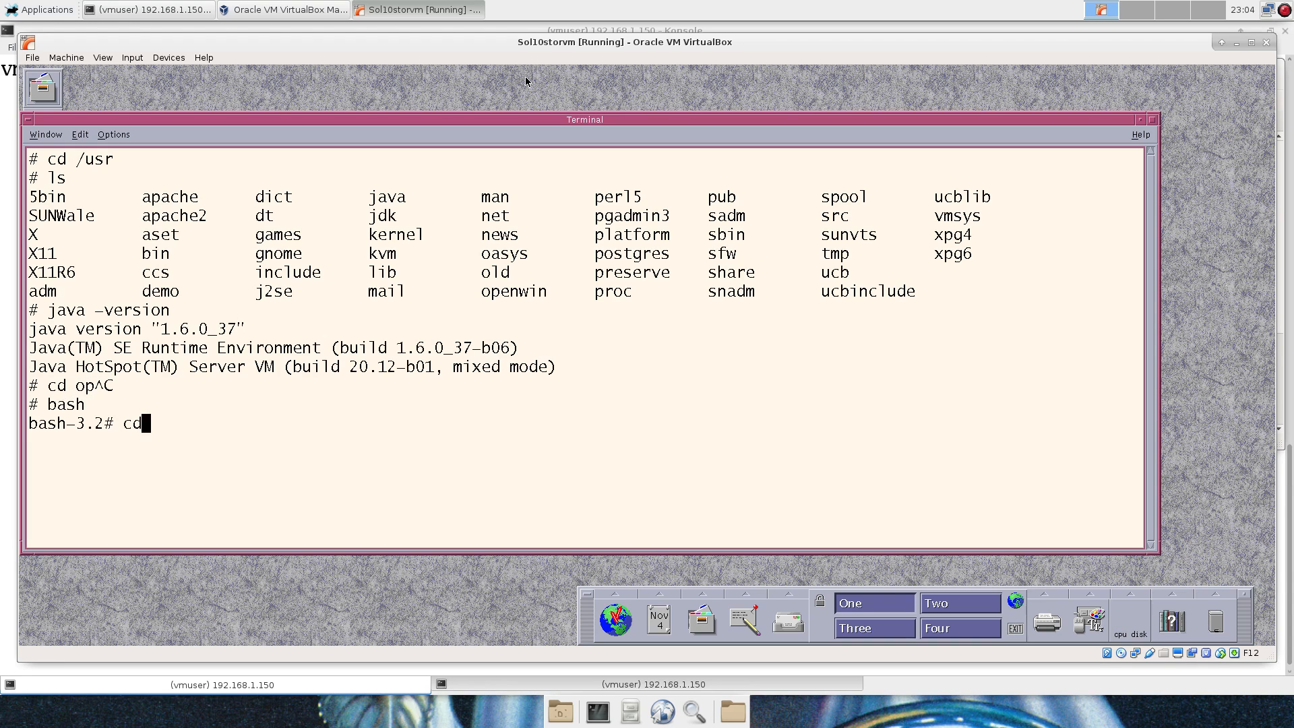
pyautogui.write(' op')
pyautogui.press('Tab')
pyautogui.press('Return')
pyautogui.write('ls')
pyautogui.press('Return')
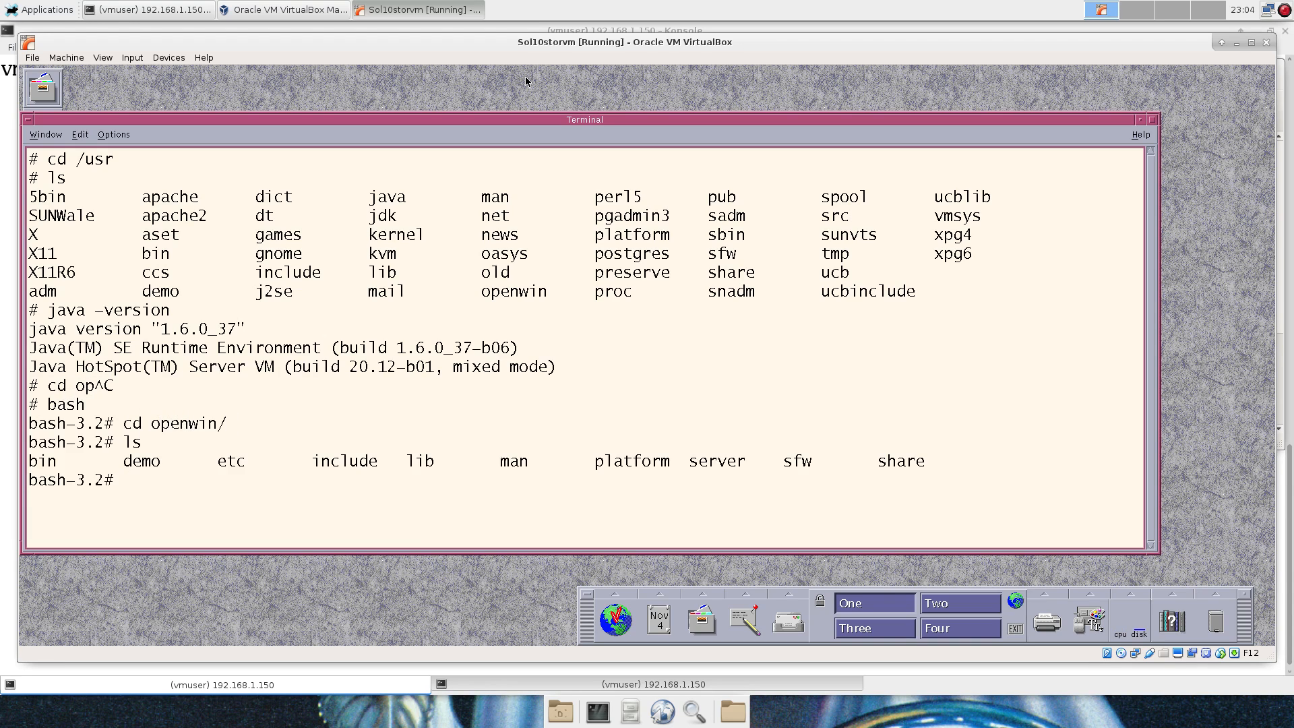
pyautogui.write('cd bin')
pyautogui.press('Return')
pyautogui.write('ls')
pyautogui.press('Return')
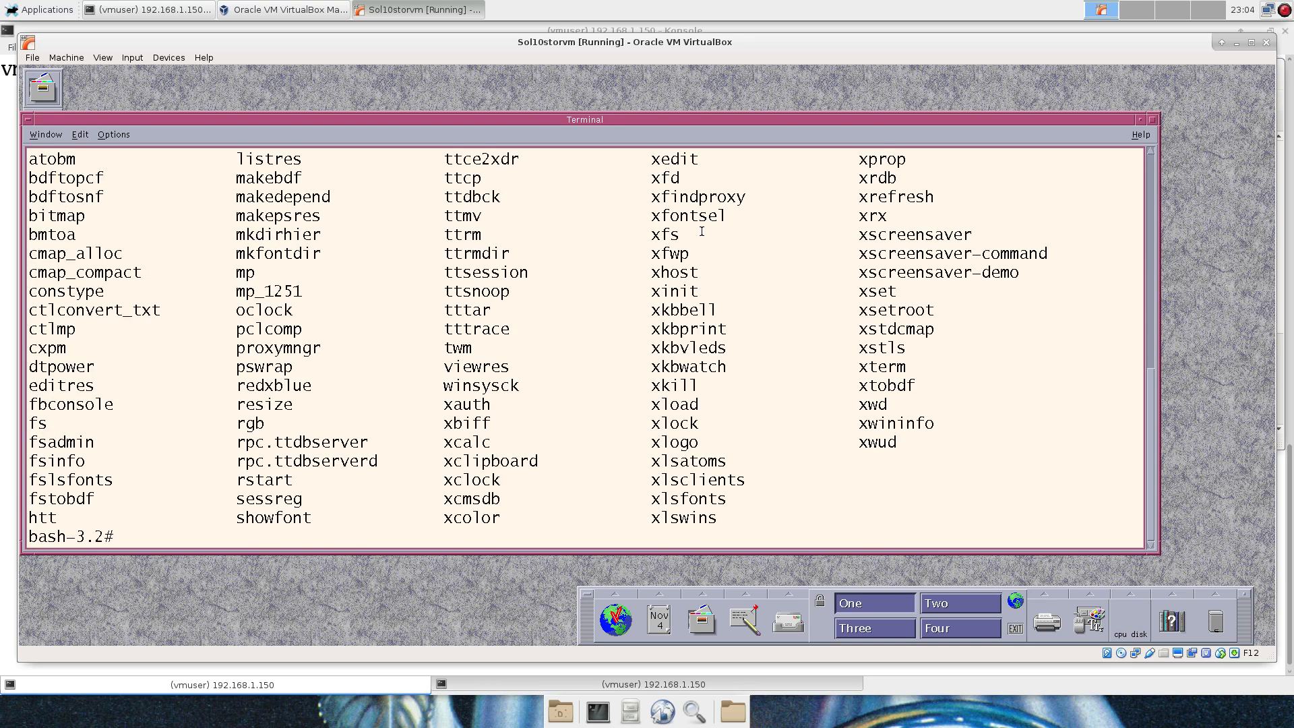
# Scroll through the bin listing, highlighting Xsun, twm and xinit.
pyautogui.scroll(1, 702, 232)
pyautogui.scroll(3, 701, 232)
pyautogui.scroll(-2, 707, 230)
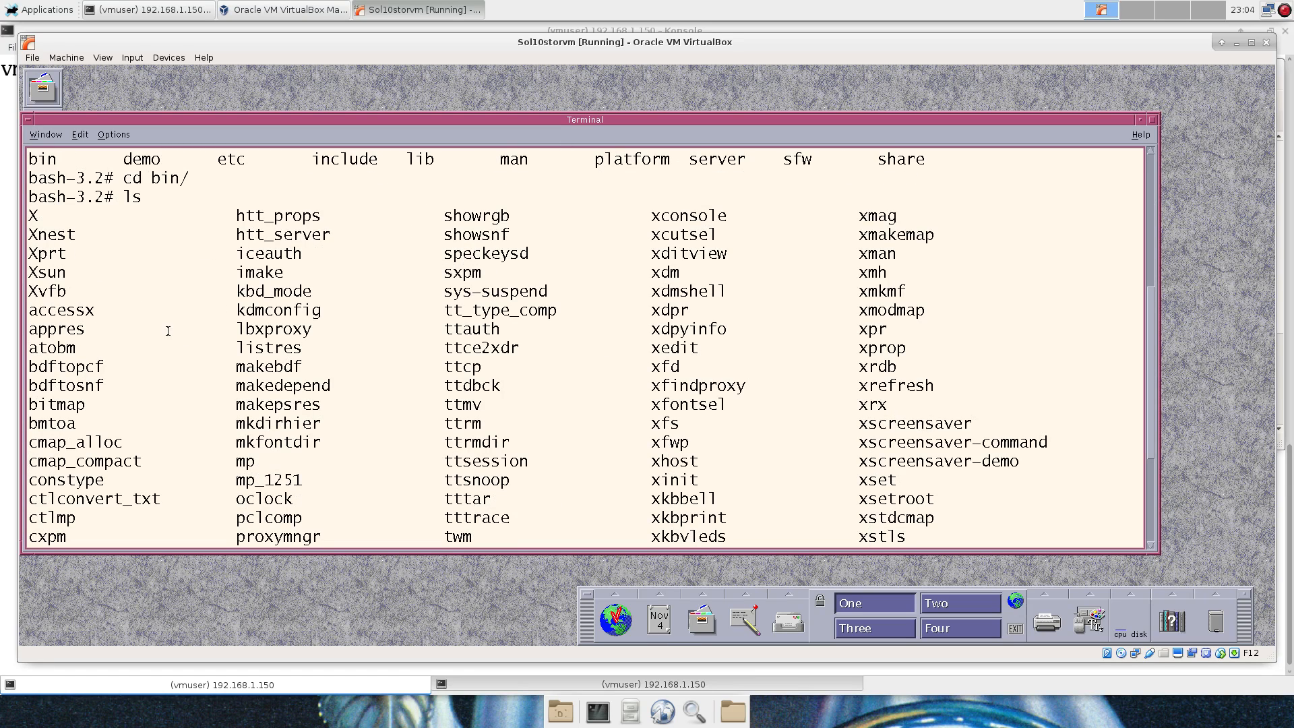
pyautogui.doubleClick(42, 275)
pyautogui.scroll(-2, 425, 412)
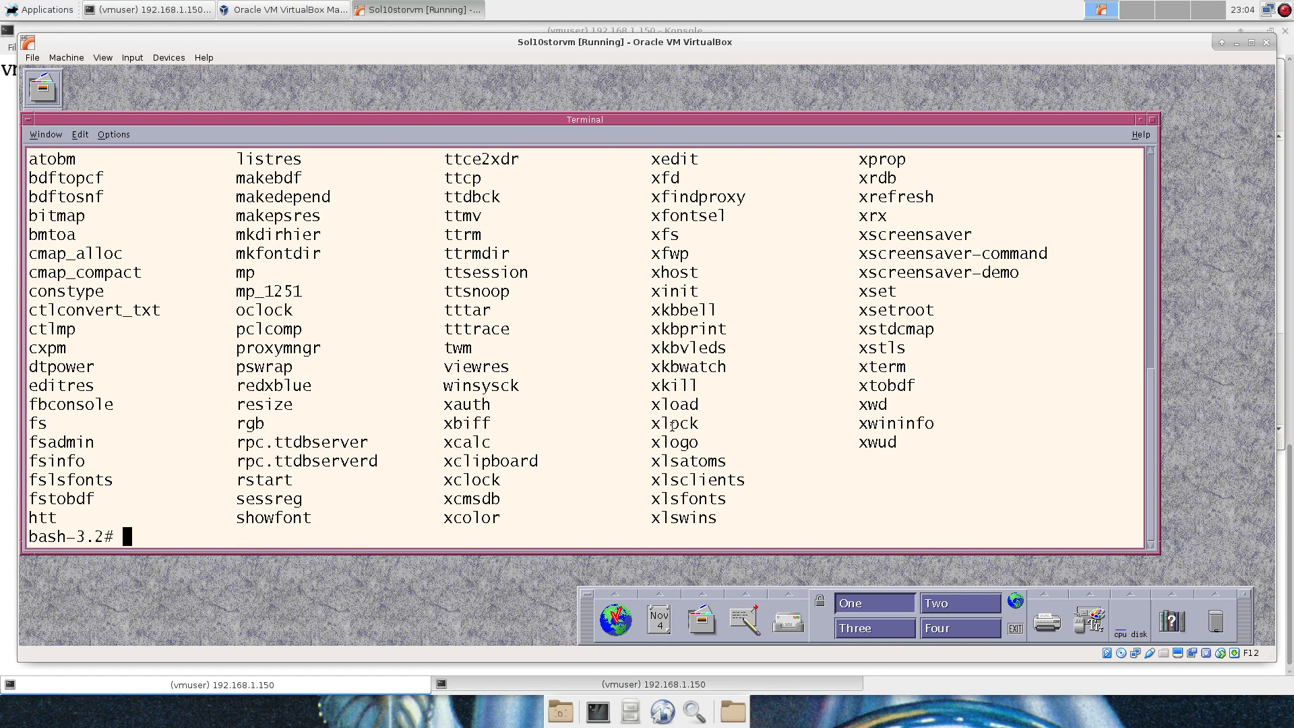
pyautogui.scroll(4, 765, 423)
pyautogui.scroll(-2, 778, 425)
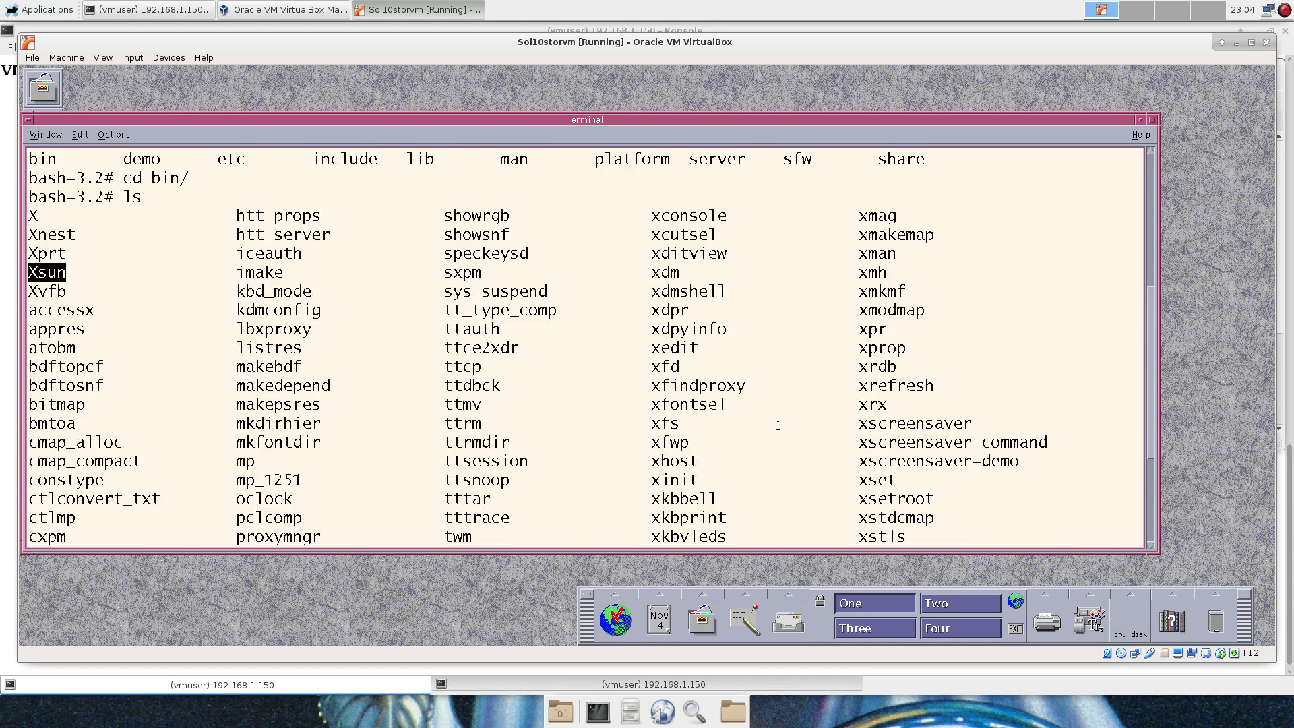
pyautogui.doubleClick(458, 536)
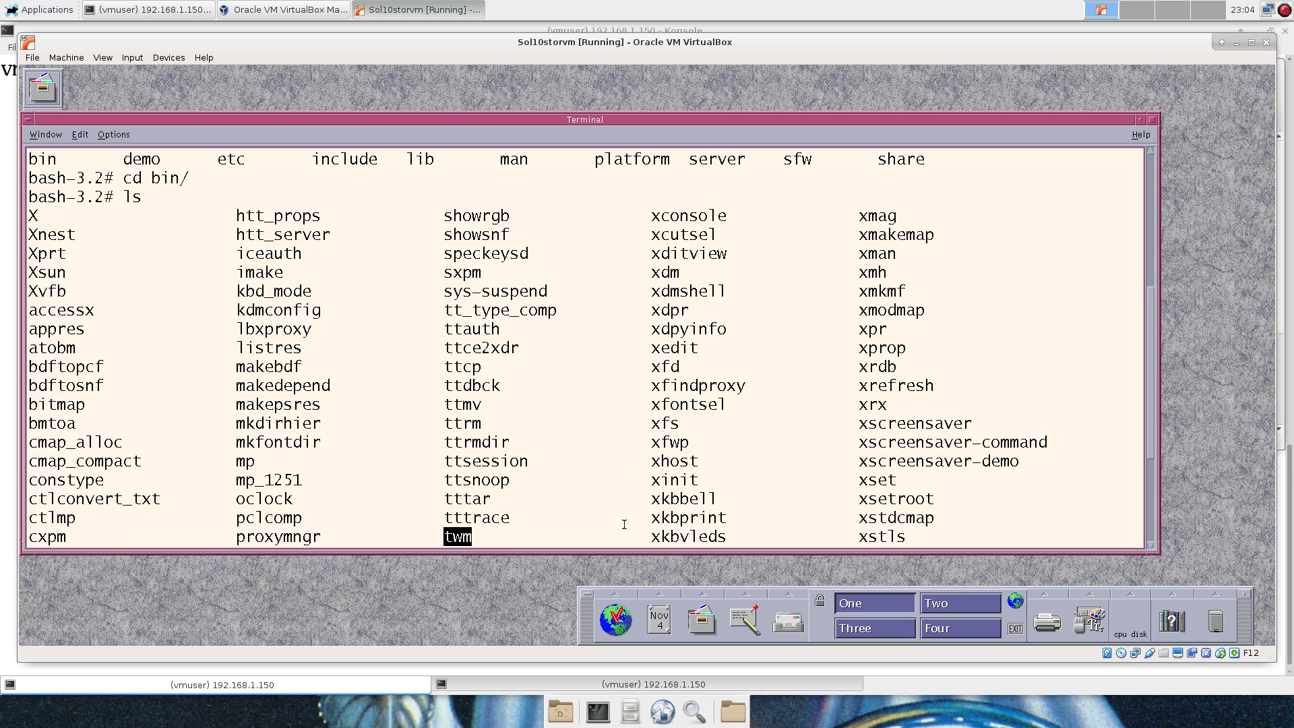
pyautogui.doubleClick(691, 479)
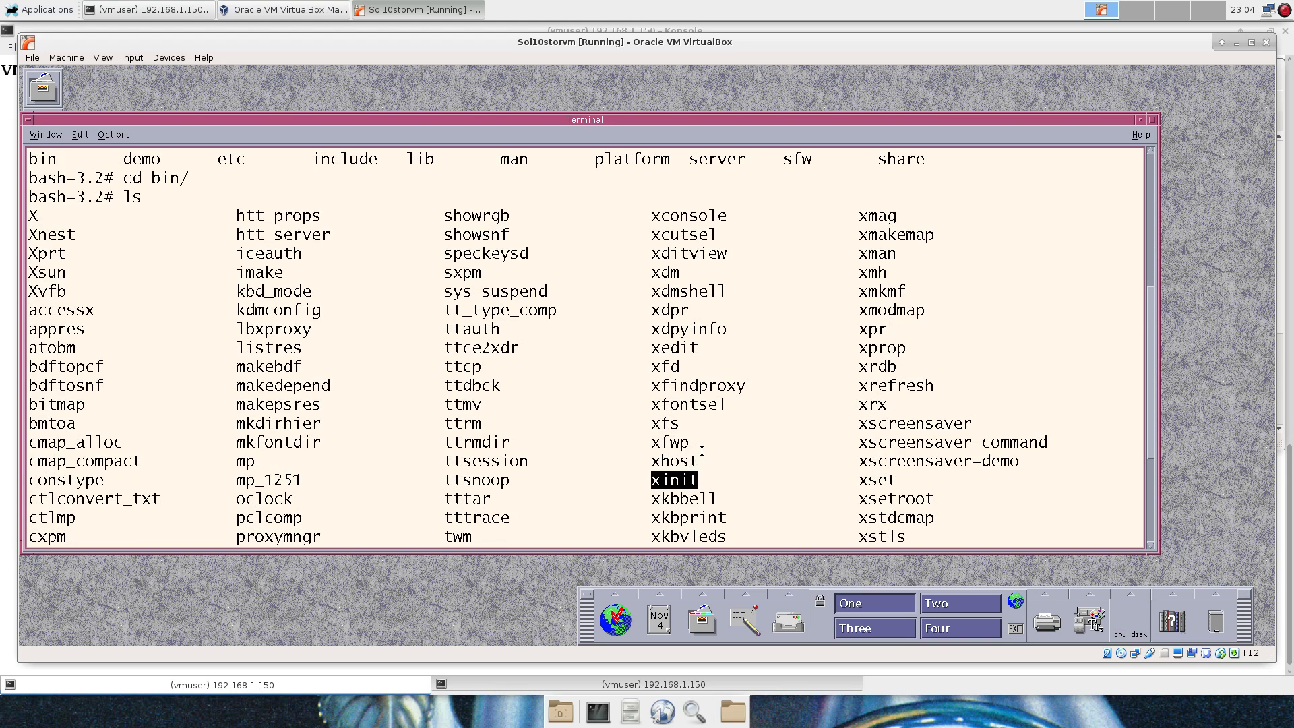
pyautogui.scroll(-2, 701, 450)
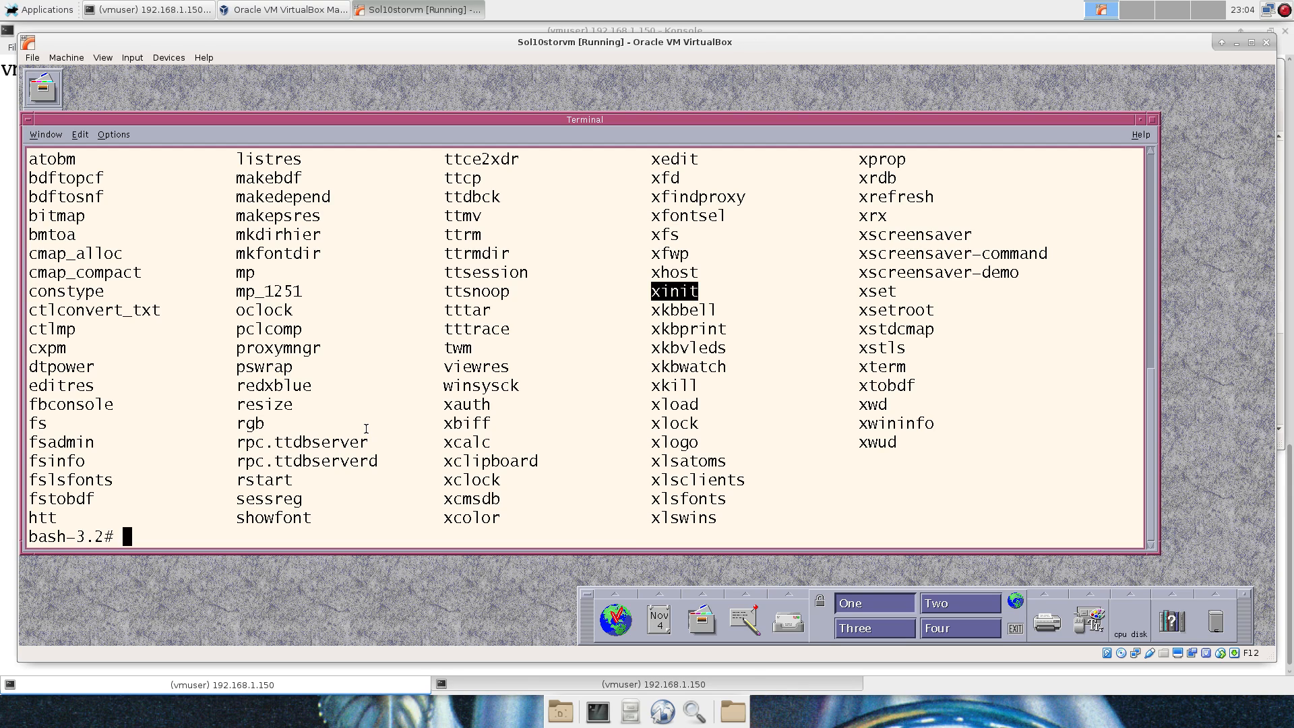
# Run pwd, then list /usr/sfw and its bin directory.
pyautogui.write('pwd')
pyautogui.press('Return')
pyautogui.write('cd ')
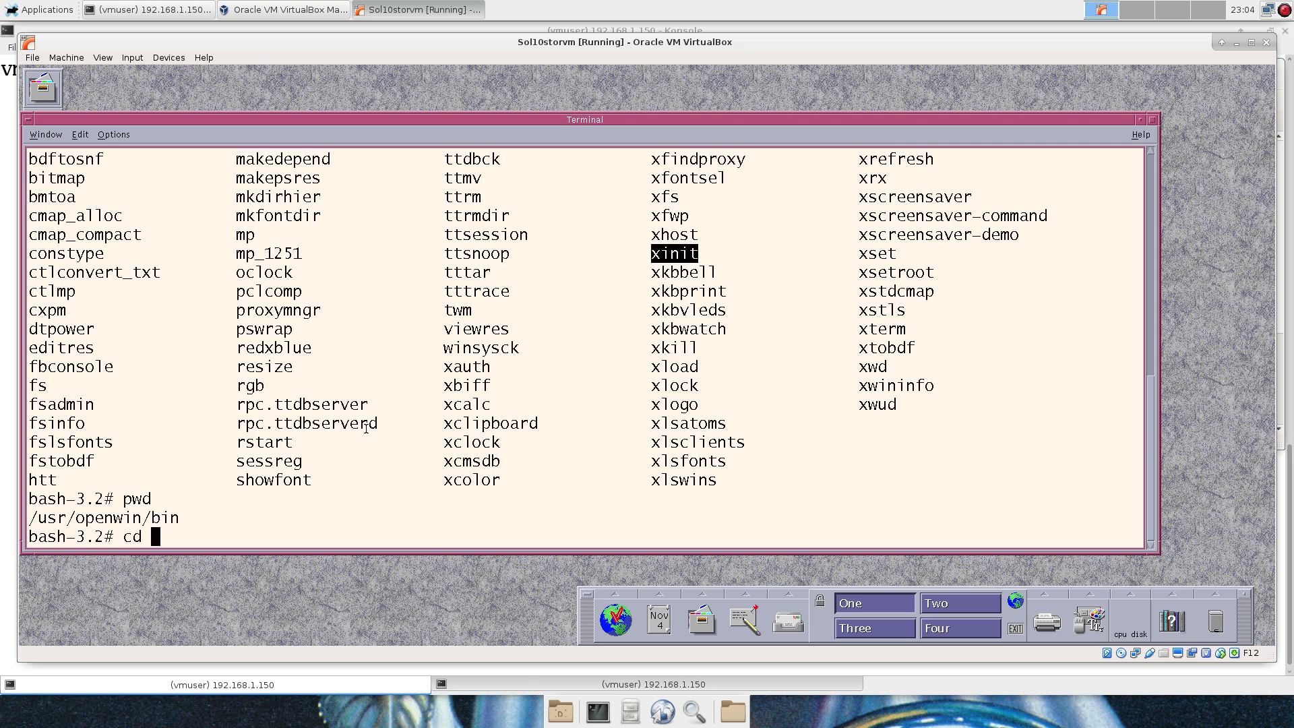
pyautogui.write('/usr/sfw/')
pyautogui.press('Return')
pyautogui.write('ls')
pyautogui.press('Return')
pyautogui.write('cd bin/')
pyautogui.press('Return')
pyautogui.write('ls')
pyautogui.press('Return')
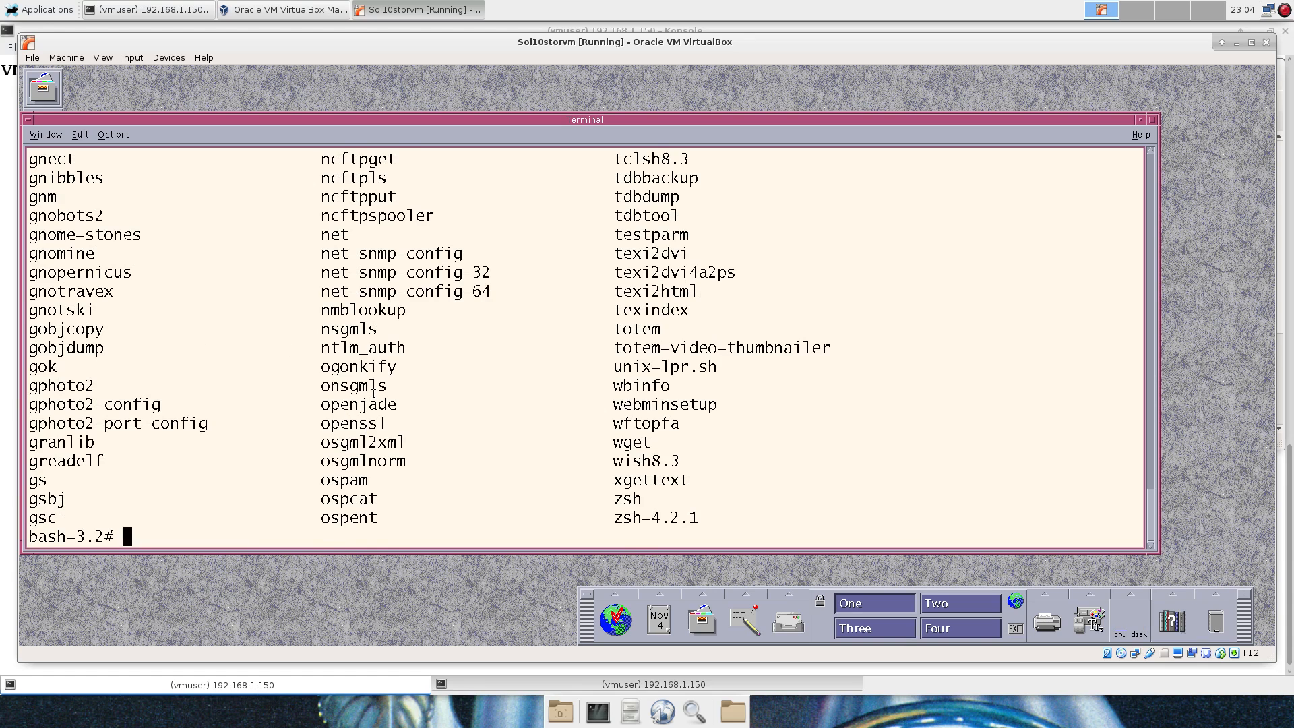
# Scroll through the /usr/sfw/bin listing looking for gcc, then return to the prompt.
pyautogui.scroll(4, 373, 393)
pyautogui.scroll(15, 373, 393)
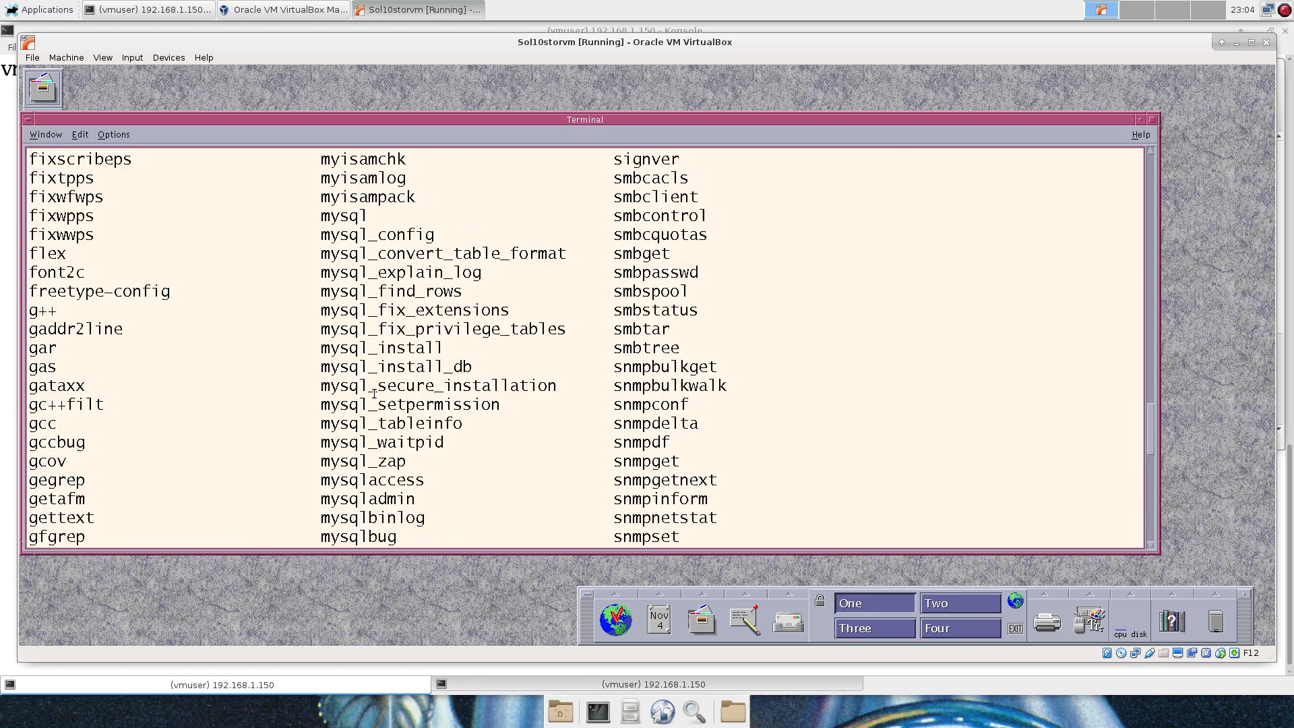
pyautogui.scroll(9, 375, 393)
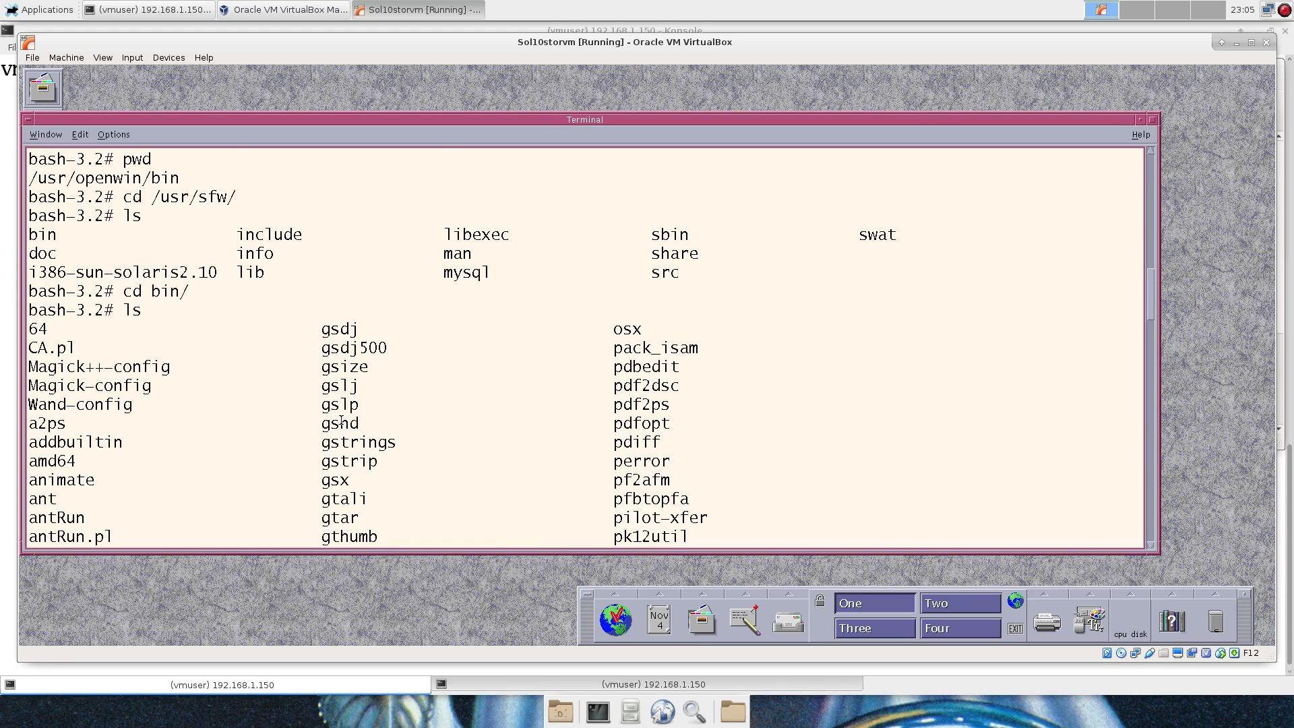
pyautogui.scroll(-11, 341, 421)
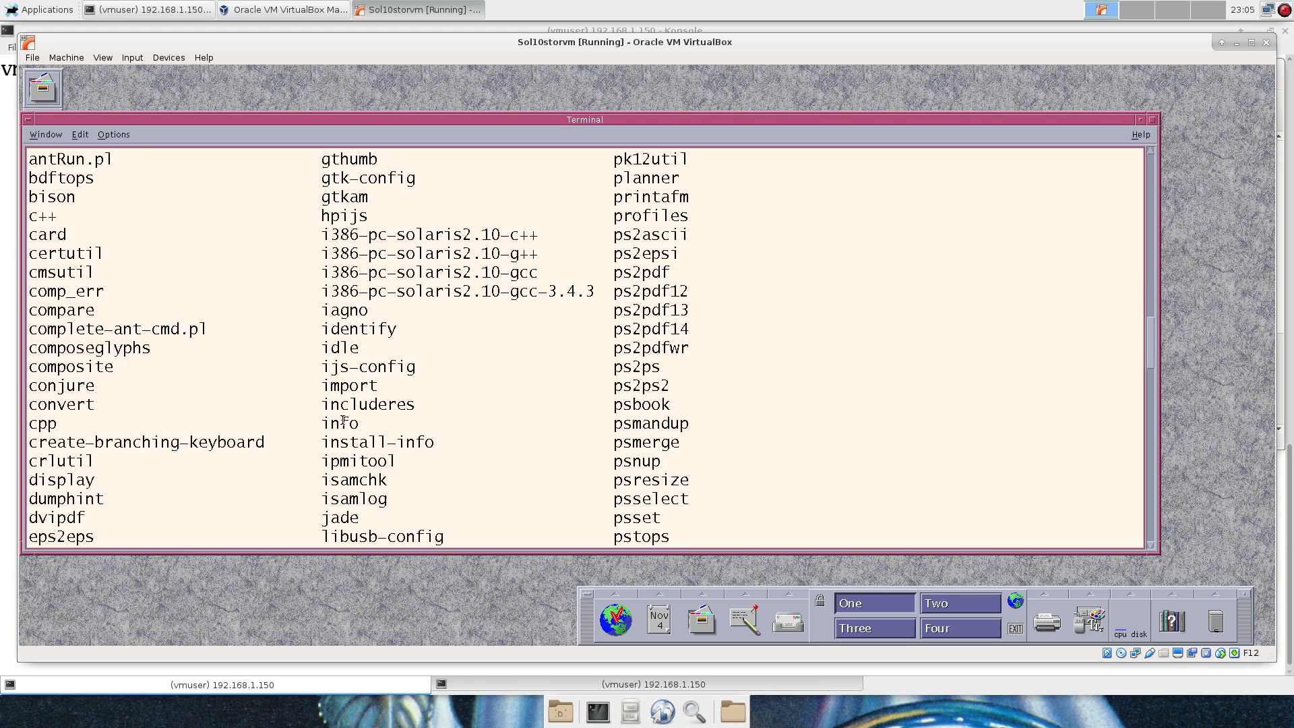
pyautogui.scroll(-7, 344, 419)
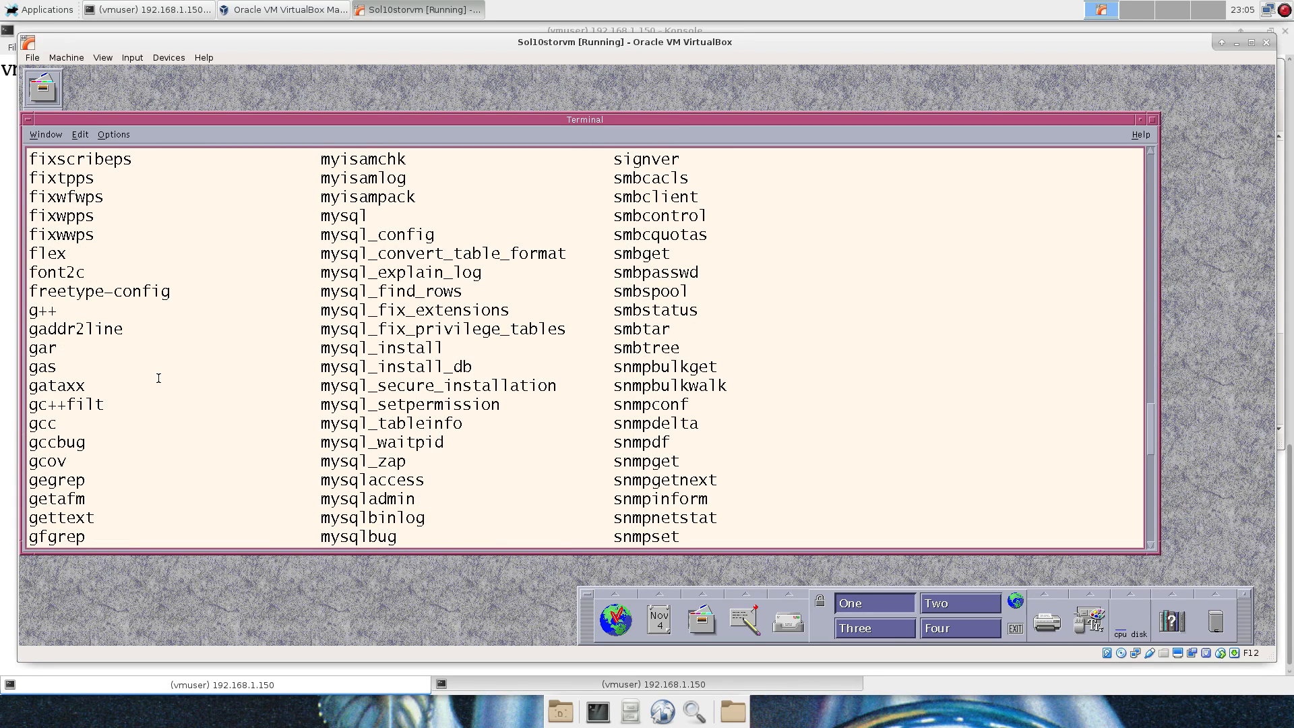
pyautogui.scroll(-2, 202, 383)
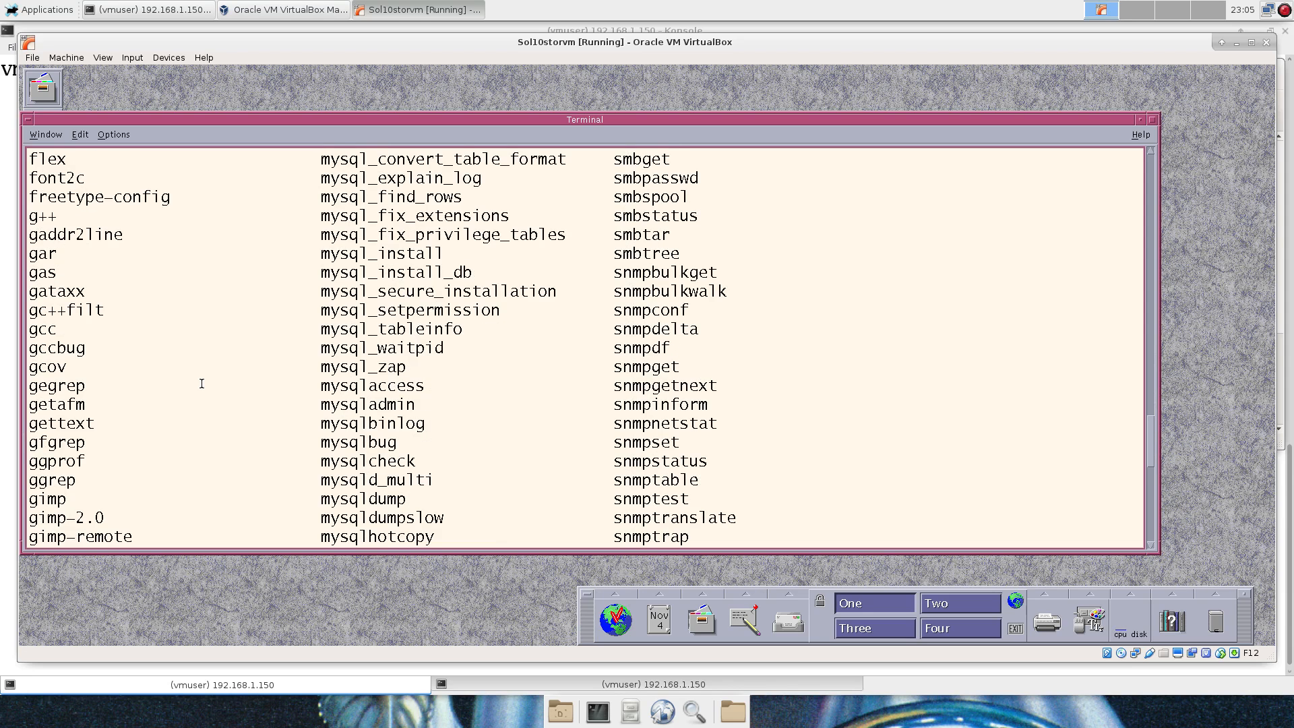
pyautogui.scroll(-2, 201, 384)
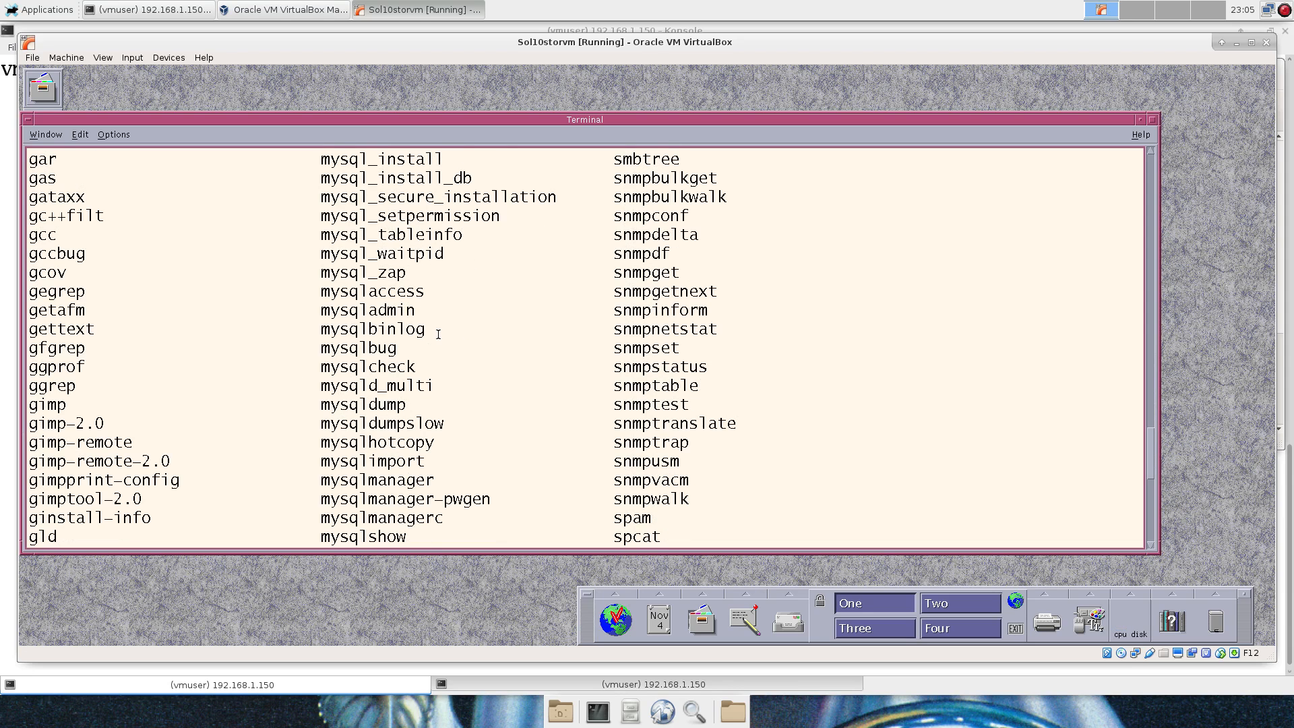
pyautogui.scroll(-3, 439, 334)
pyautogui.scroll(-2, 438, 333)
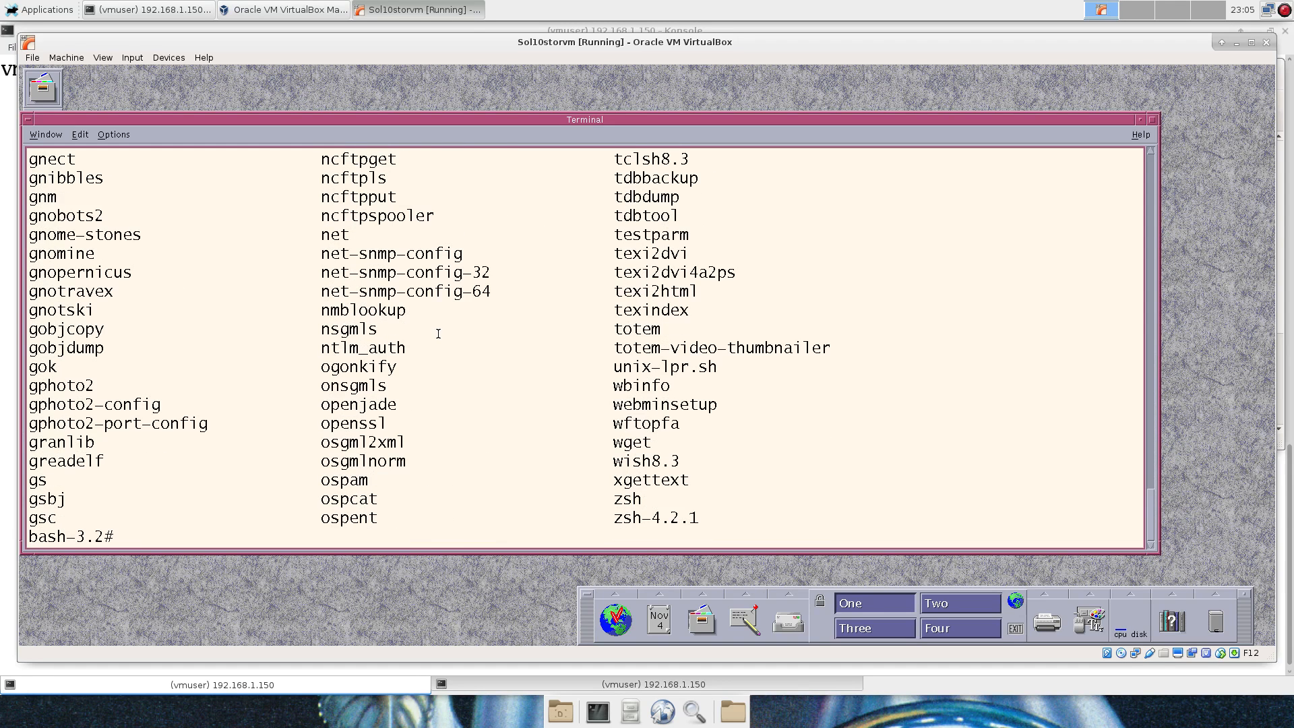
pyautogui.scroll(3, 438, 333)
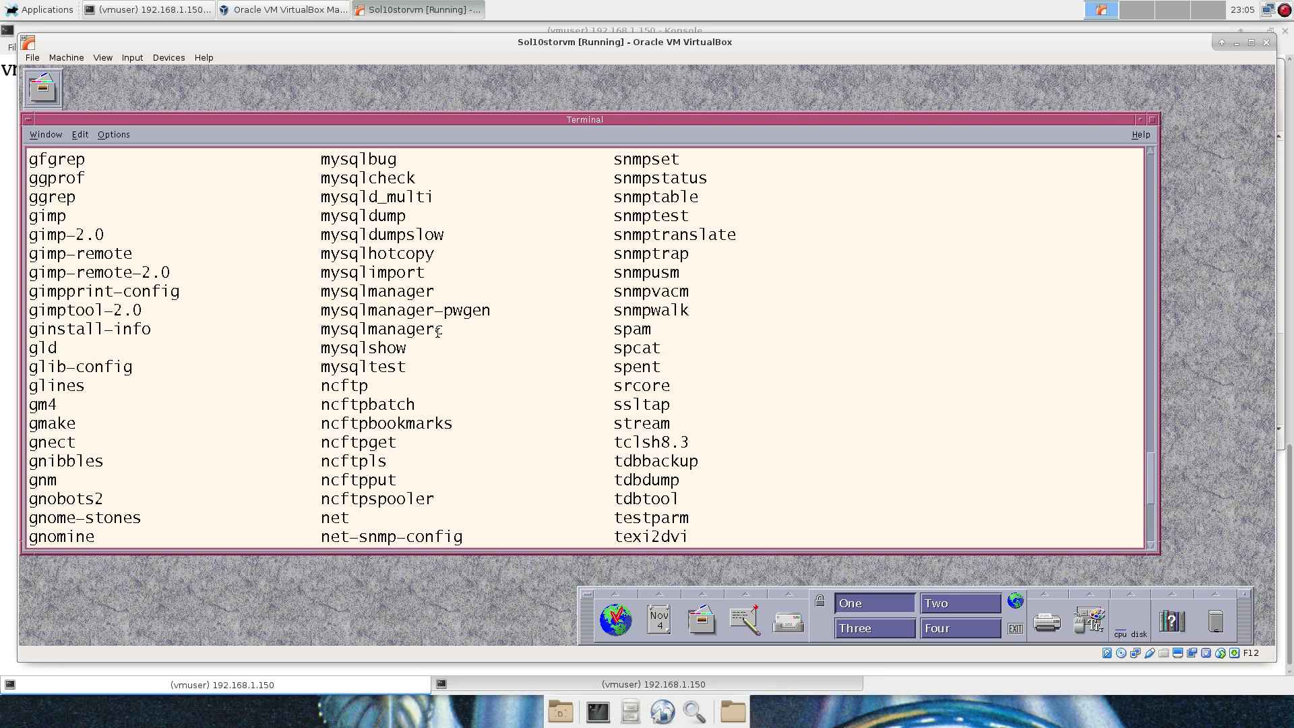
pyautogui.scroll(-1, 437, 333)
pyautogui.scroll(-1, 437, 331)
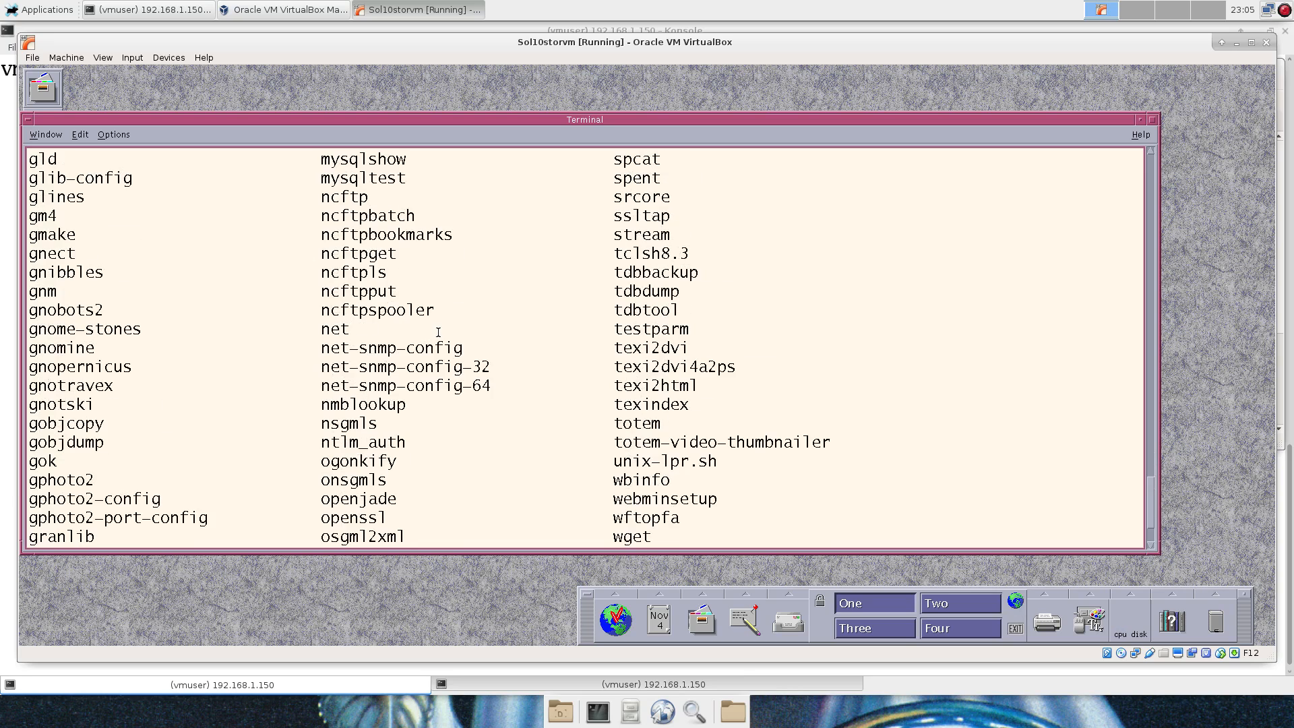
pyautogui.press('Return')
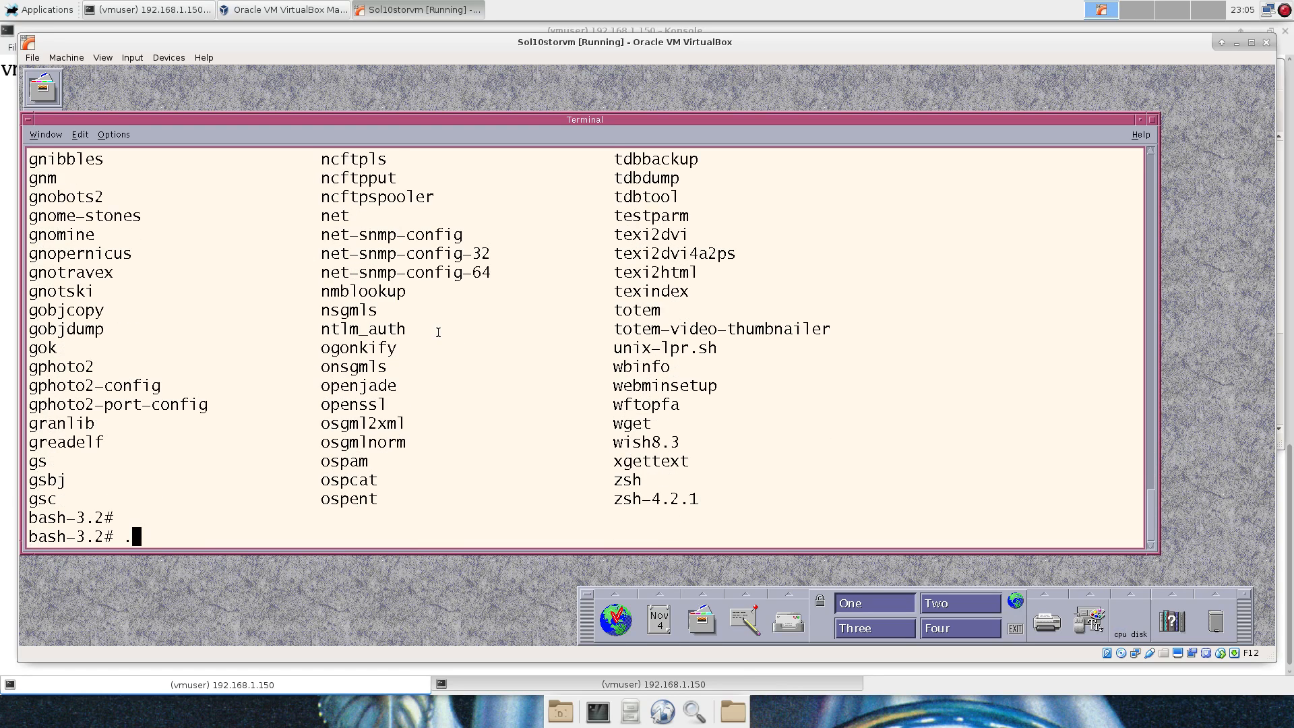
# Run ./gcc --version to confirm gcc 3.4.3, move the terminal up, and try make.
pyautogui.write('./gcc --version')
pyautogui.press('Return')
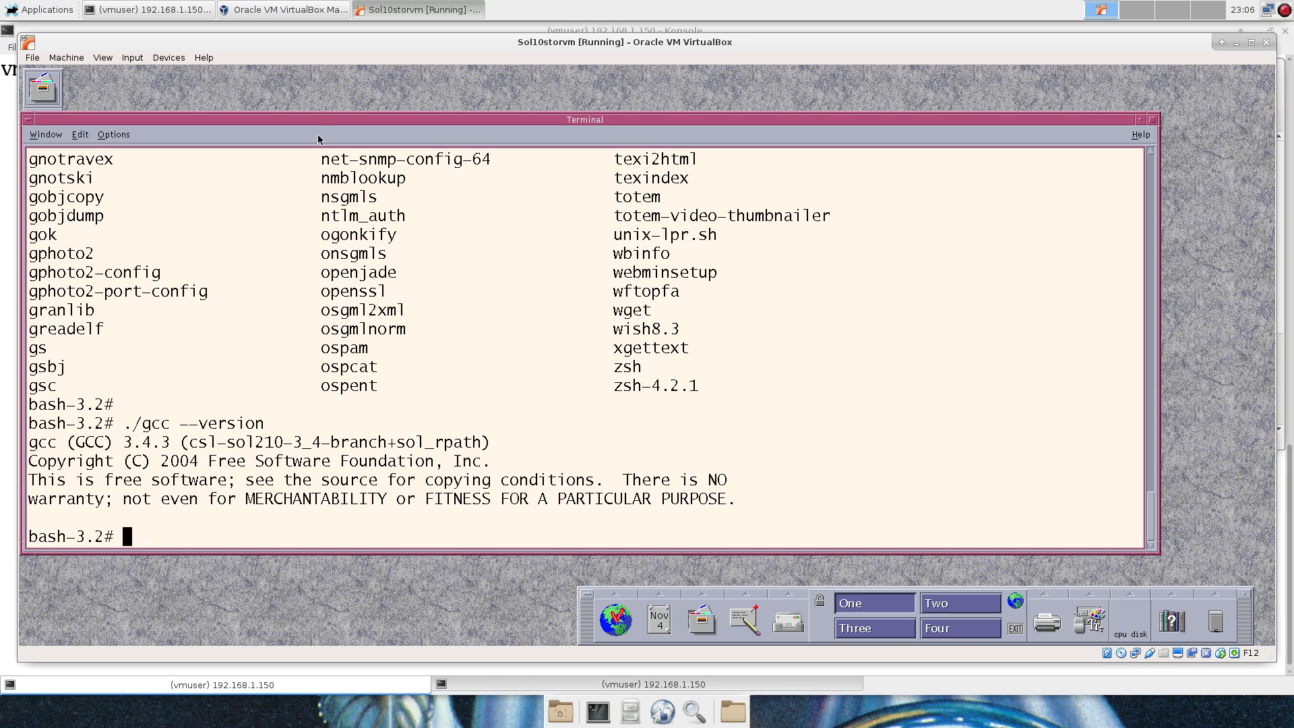
pyautogui.moveTo(328, 119); pyautogui.dragTo(350, 81)
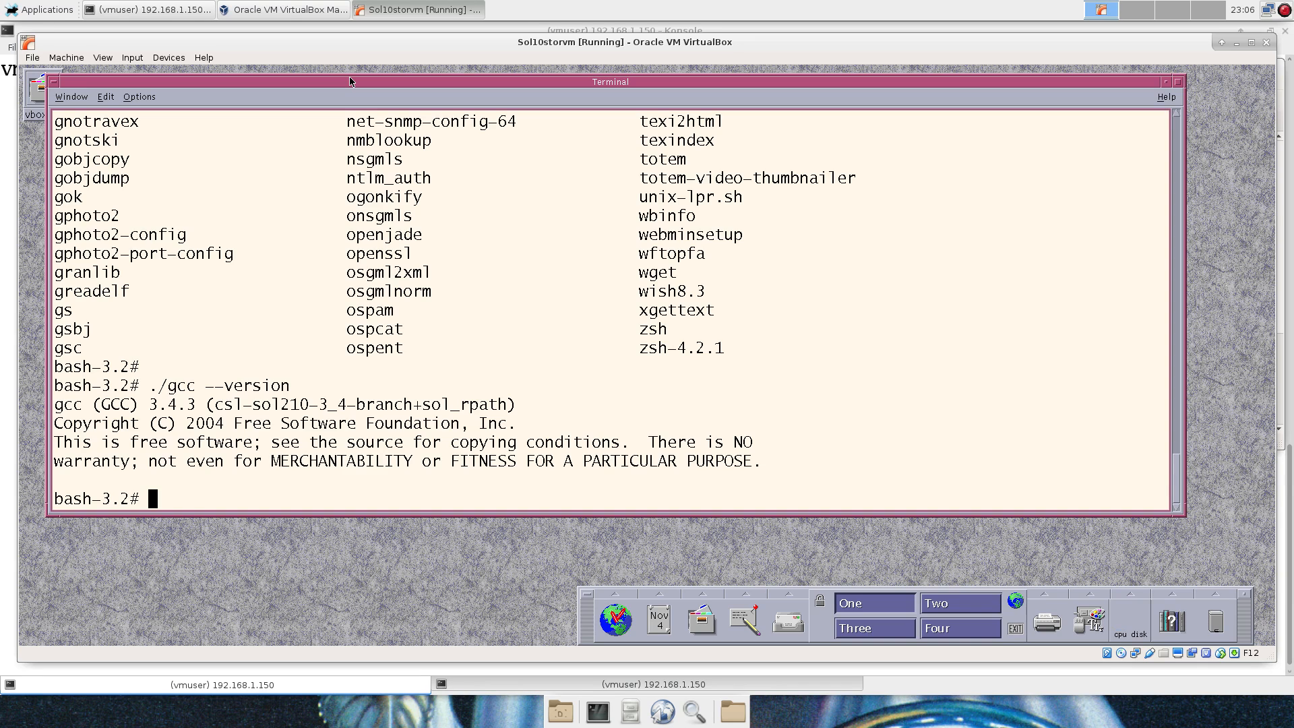
pyautogui.write('make')
pyautogui.press('Return')
# After a mistyped /usr/cs attempt, change into /usr and list its contents.
pyautogui.write('cd /')
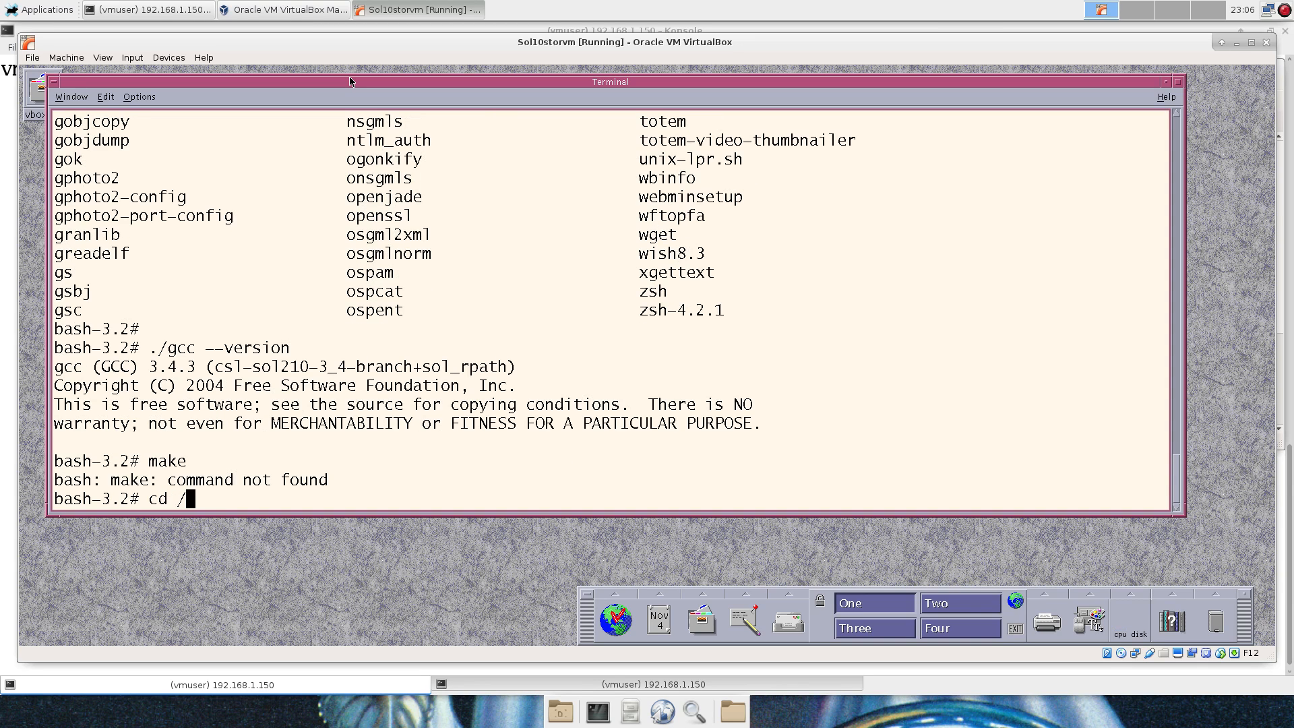
pyautogui.write('usr/oc')
pyautogui.press('BackSpace')
pyautogui.press('BackSpace')
pyautogui.write('cs')
pyautogui.press('Return')
pyautogui.write('ls')
pyautogui.press('Return')
pyautogui.write('cd /us')
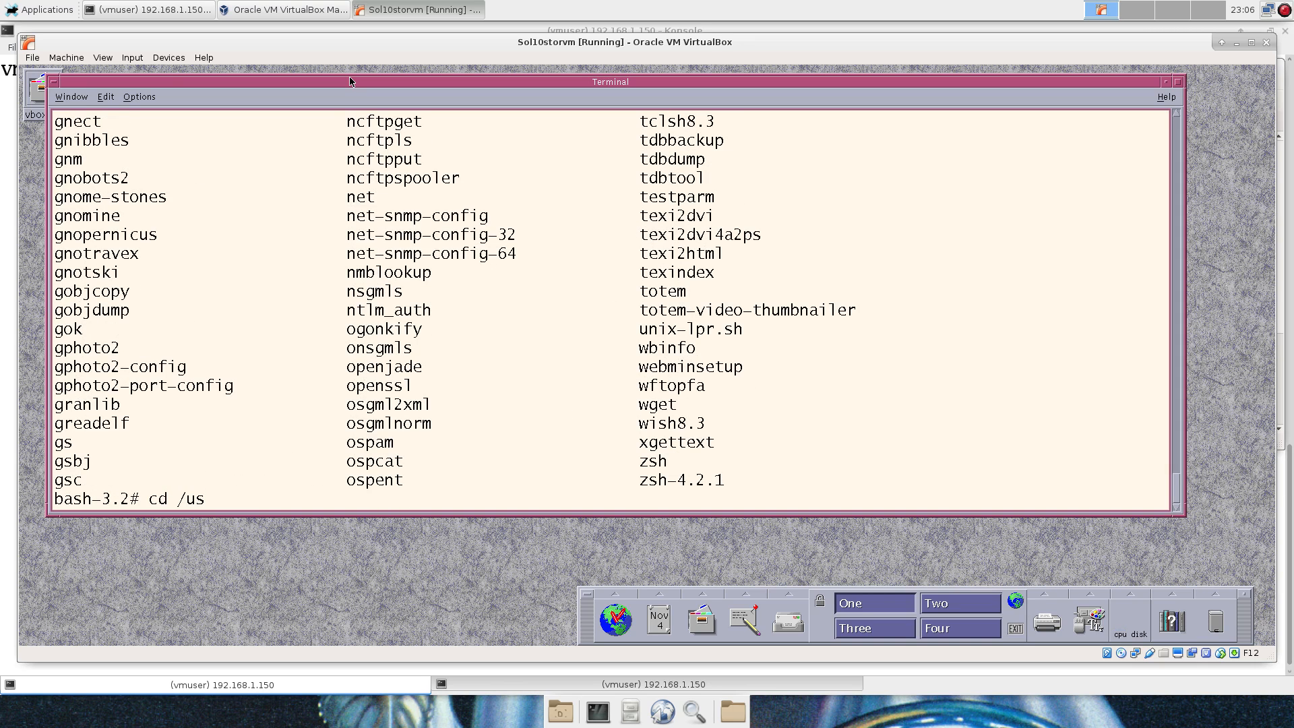
pyautogui.write('r/')
pyautogui.press('Return')
pyautogui.write('ls')
pyautogui.press('Return')
# List /usr/ccs and its bin directory, which contains make.
pyautogui.write('cd ccs')
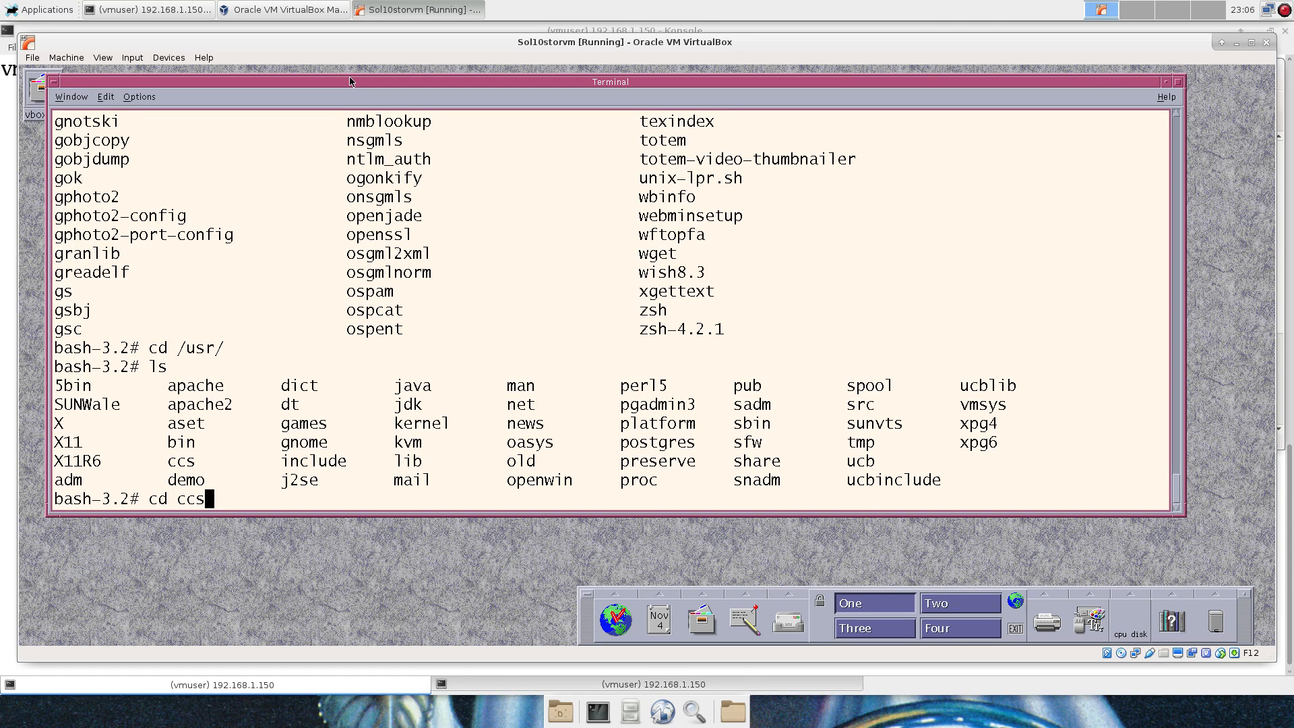
pyautogui.press('Return')
pyautogui.write('ls')
pyautogui.press('Return')
pyautogui.write('cd bin/')
pyautogui.press('Return')
pyautogui.write('ls')
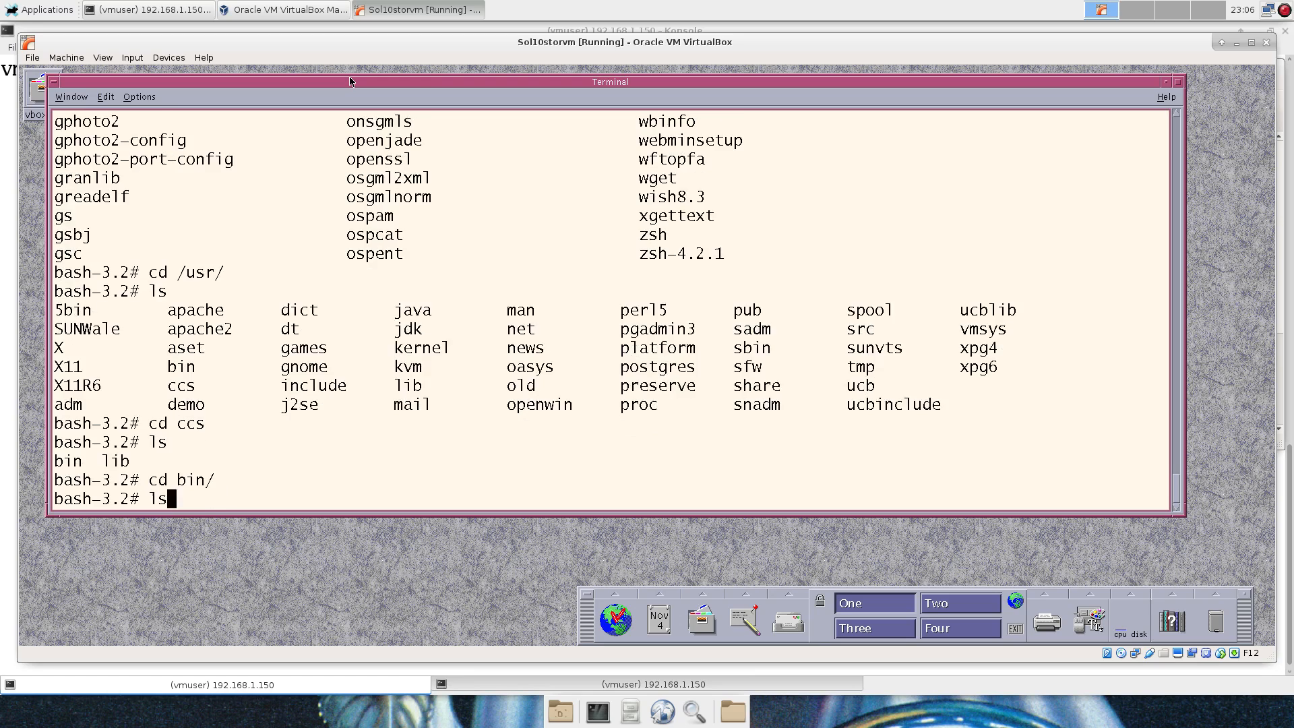
pyautogui.press('Return')
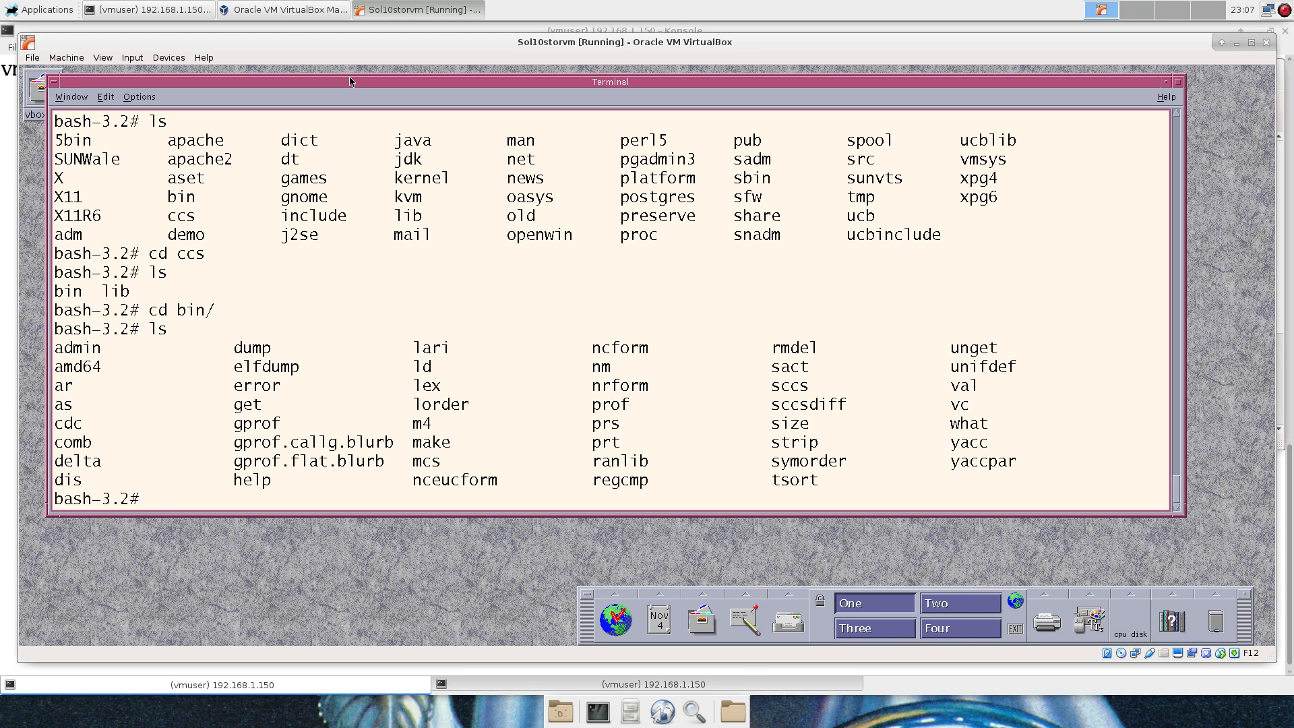
# Run ./make --version, which is rejected, then /usr/sfw/bin/gmake --version, which reports GNU Make 3.82.
pyautogui.doubleClick(431, 441)
pyautogui.write('./mak')
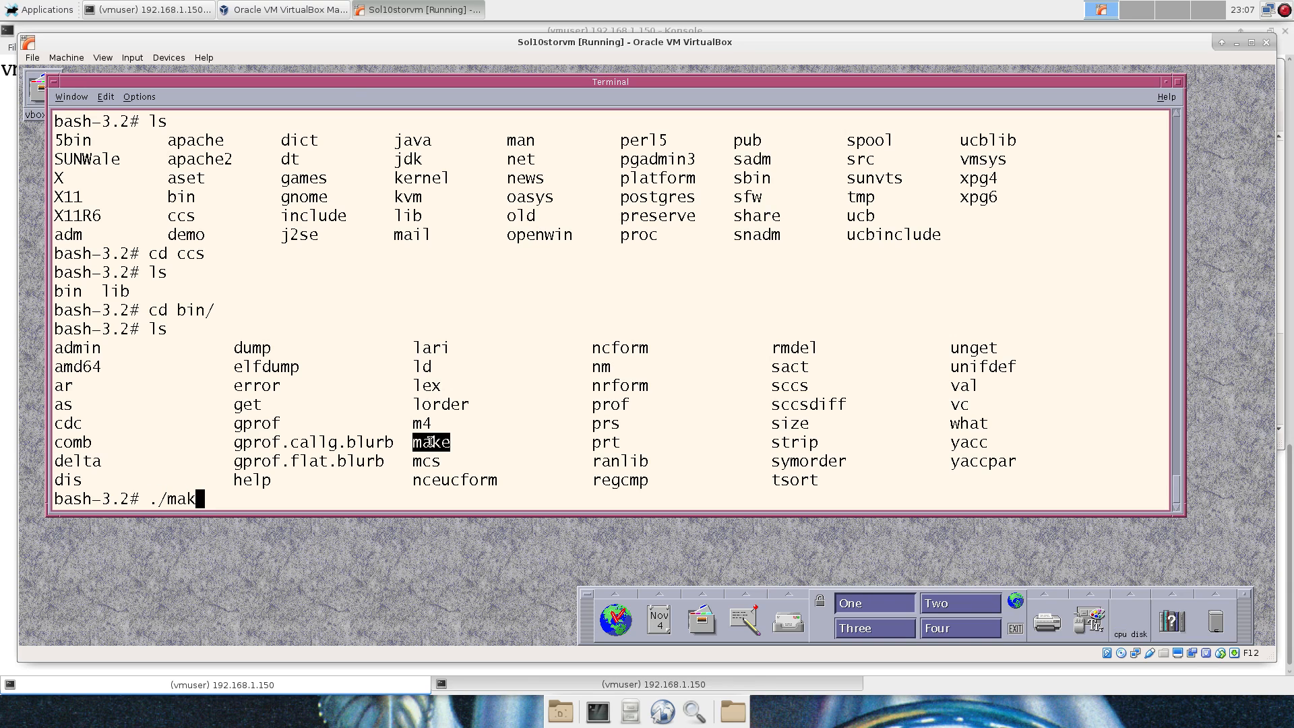
pyautogui.write('e --version')
pyautogui.press('Return')
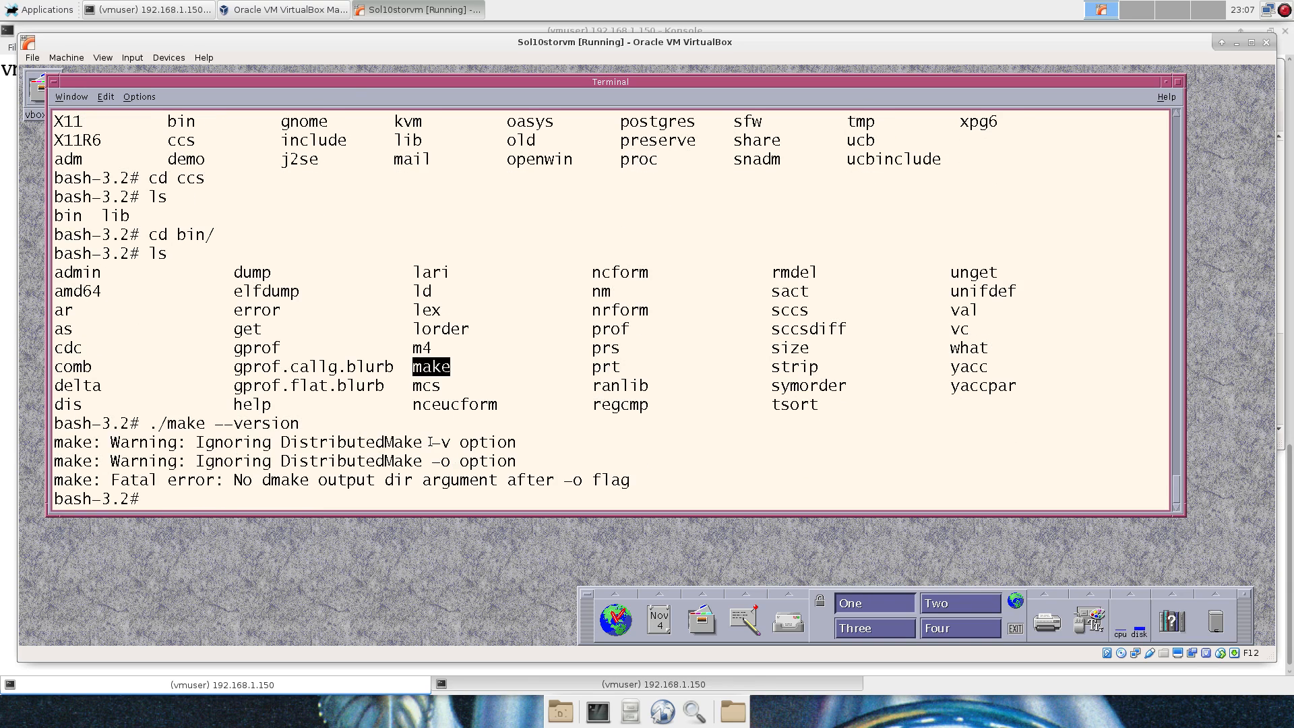
pyautogui.write('/usr/sfw/bin/gmake --version')
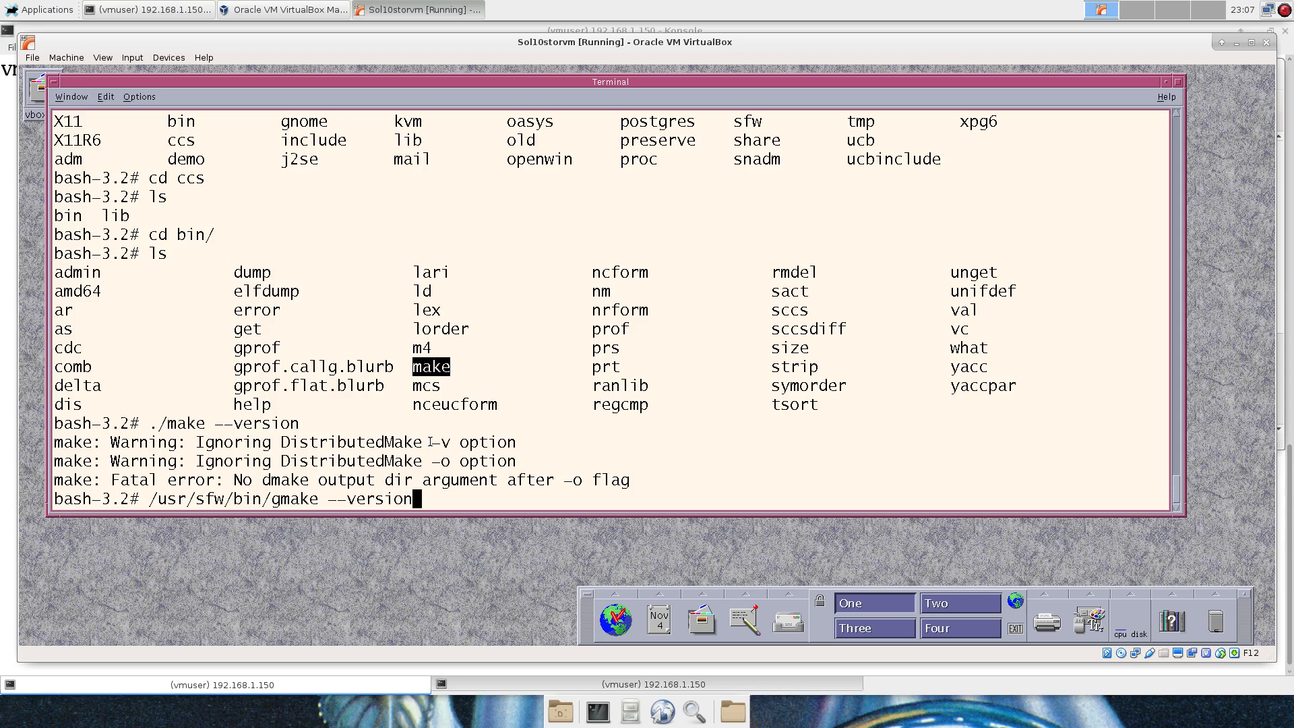
pyautogui.press('Return')
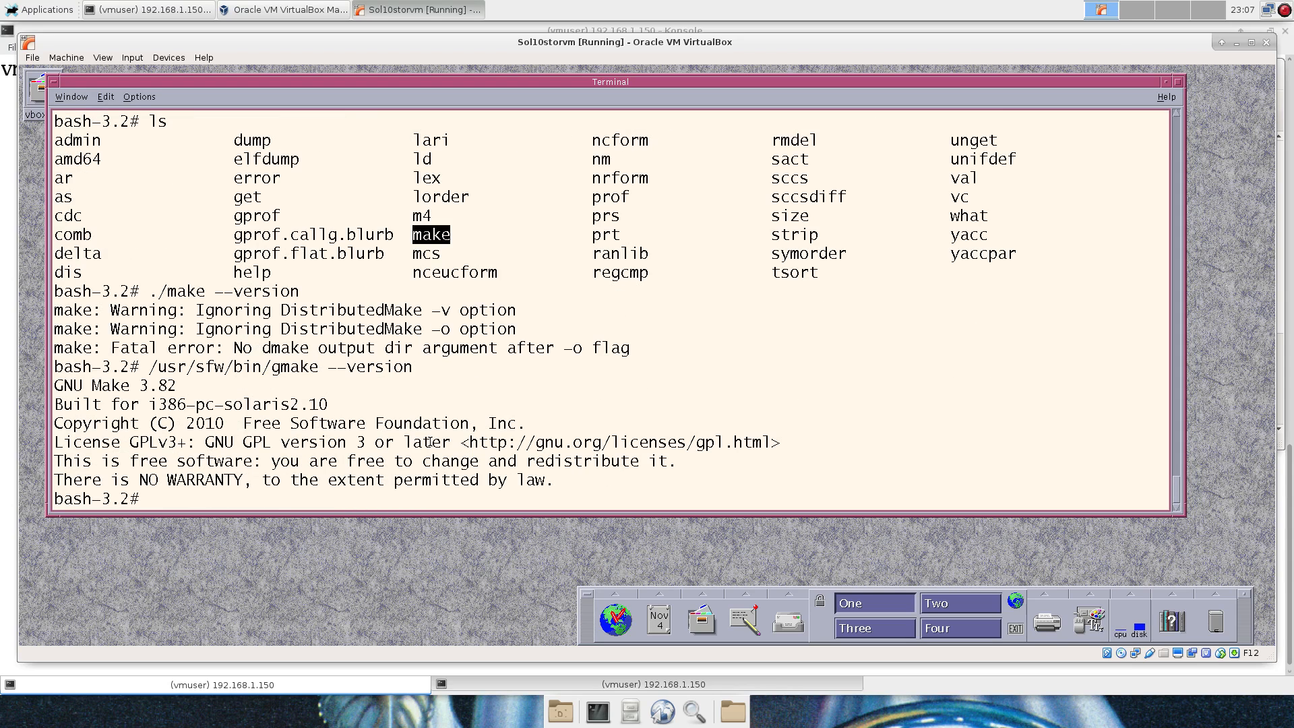
# Highlight the GNU Make 3.82 version, the gmake path and the earlier ./make command for comparison.
pyautogui.doubleClick(244, 381)
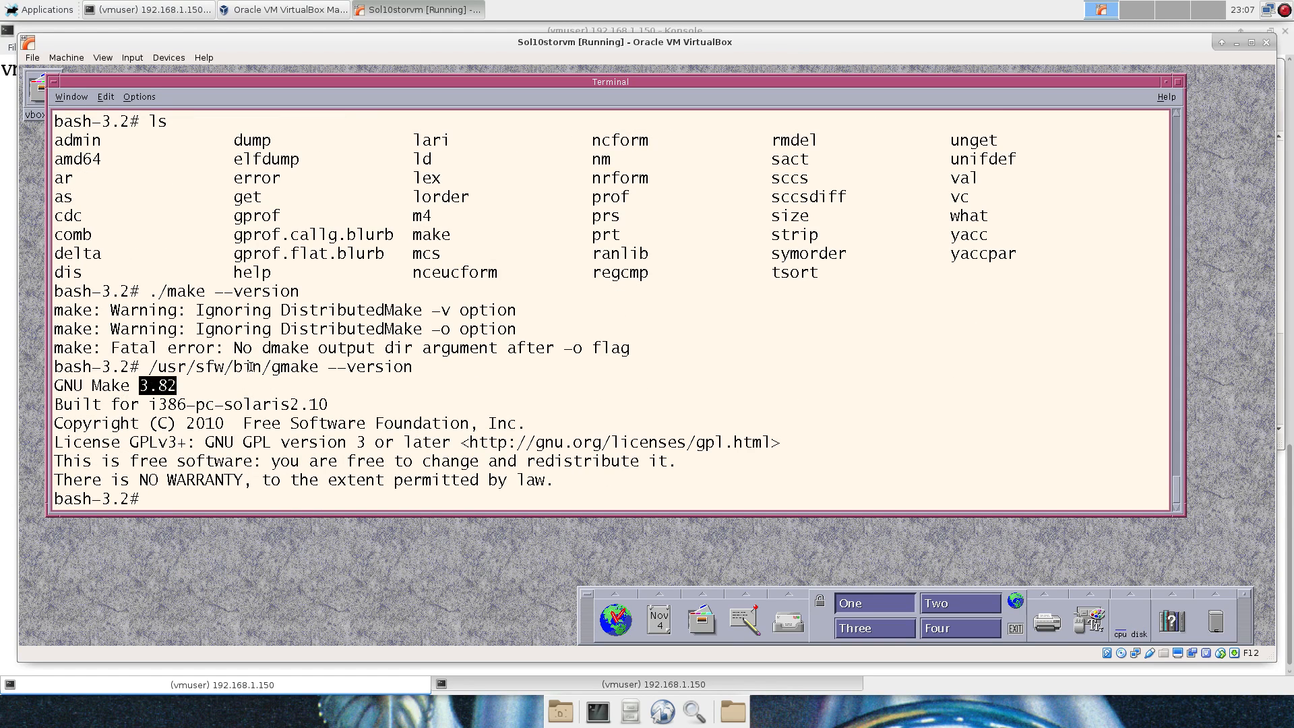
pyautogui.doubleClick(248, 369)
pyautogui.doubleClick(189, 291)
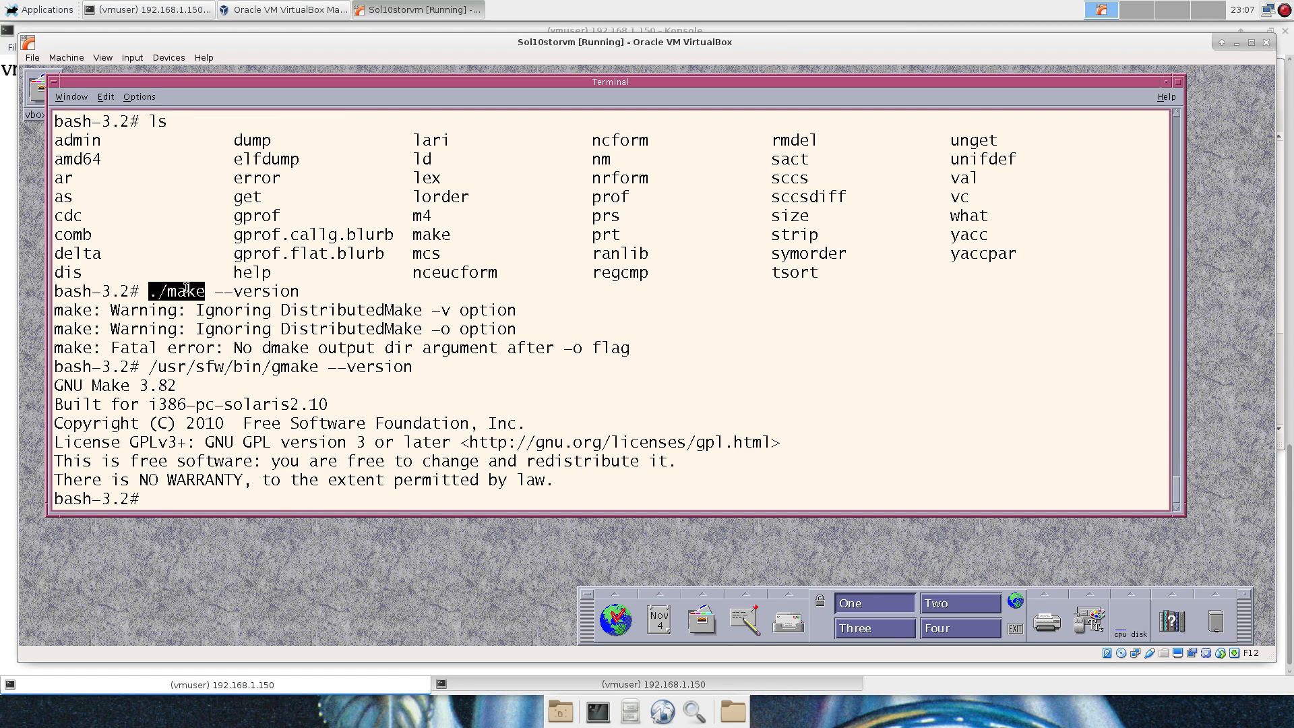
pyautogui.scroll(3, 194, 297)
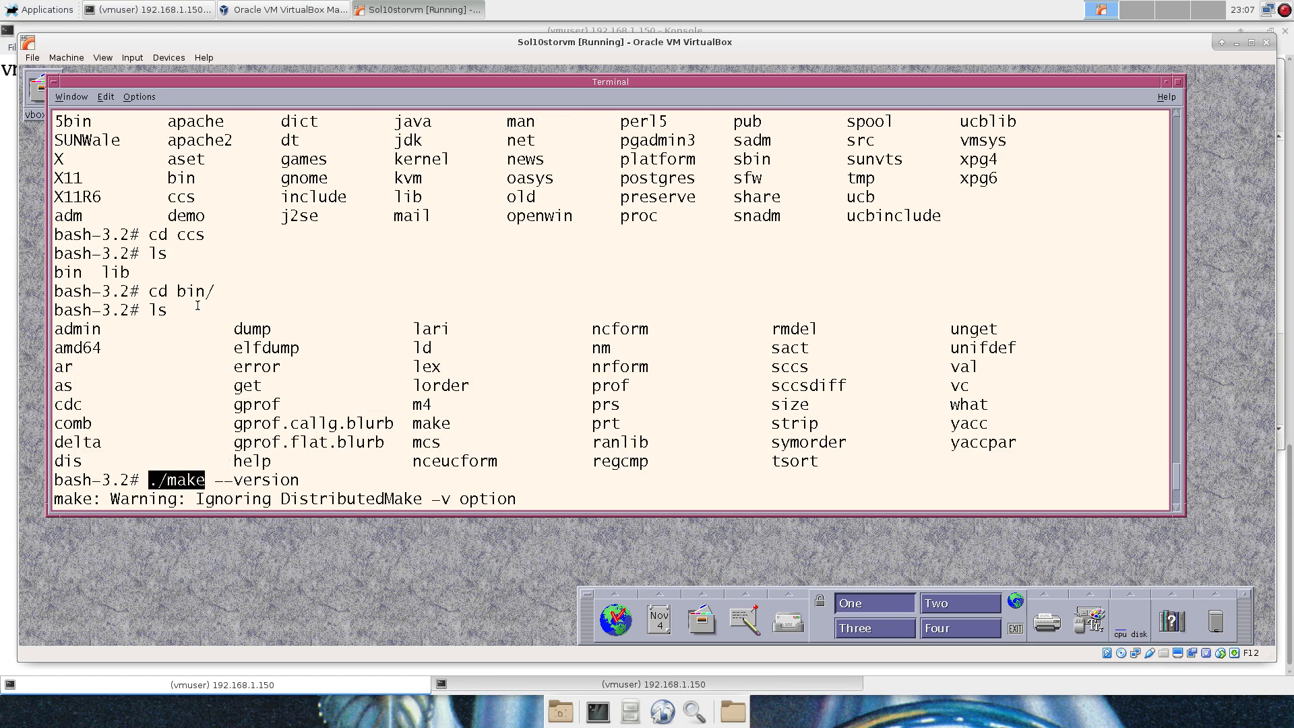
pyautogui.scroll(-3, 197, 305)
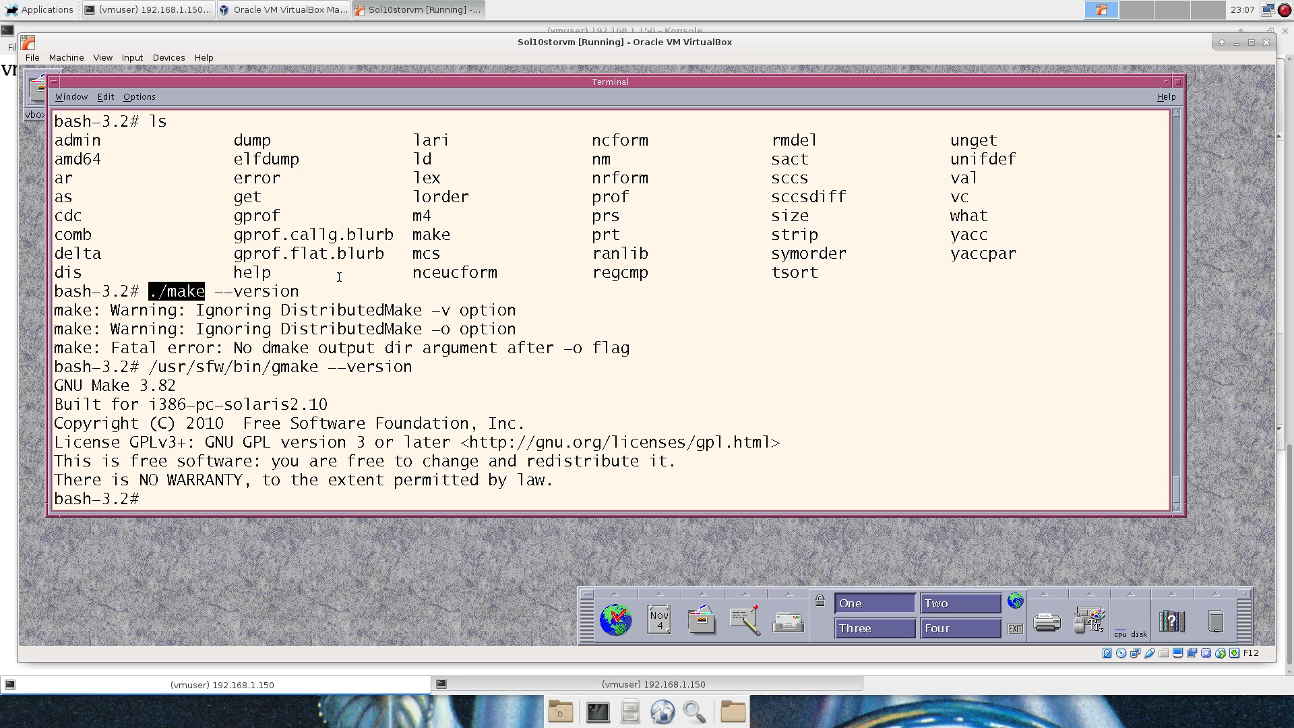
pyautogui.scroll(2, 370, 265)
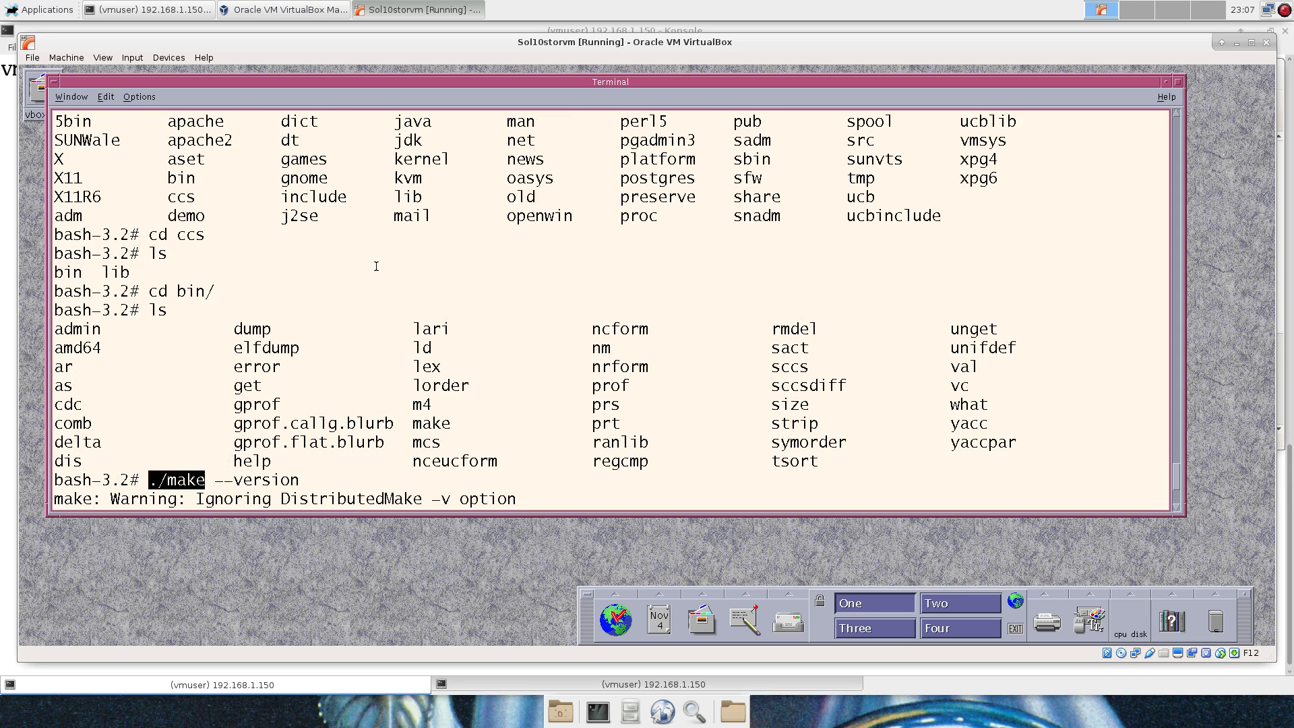
pyautogui.scroll(2, 376, 267)
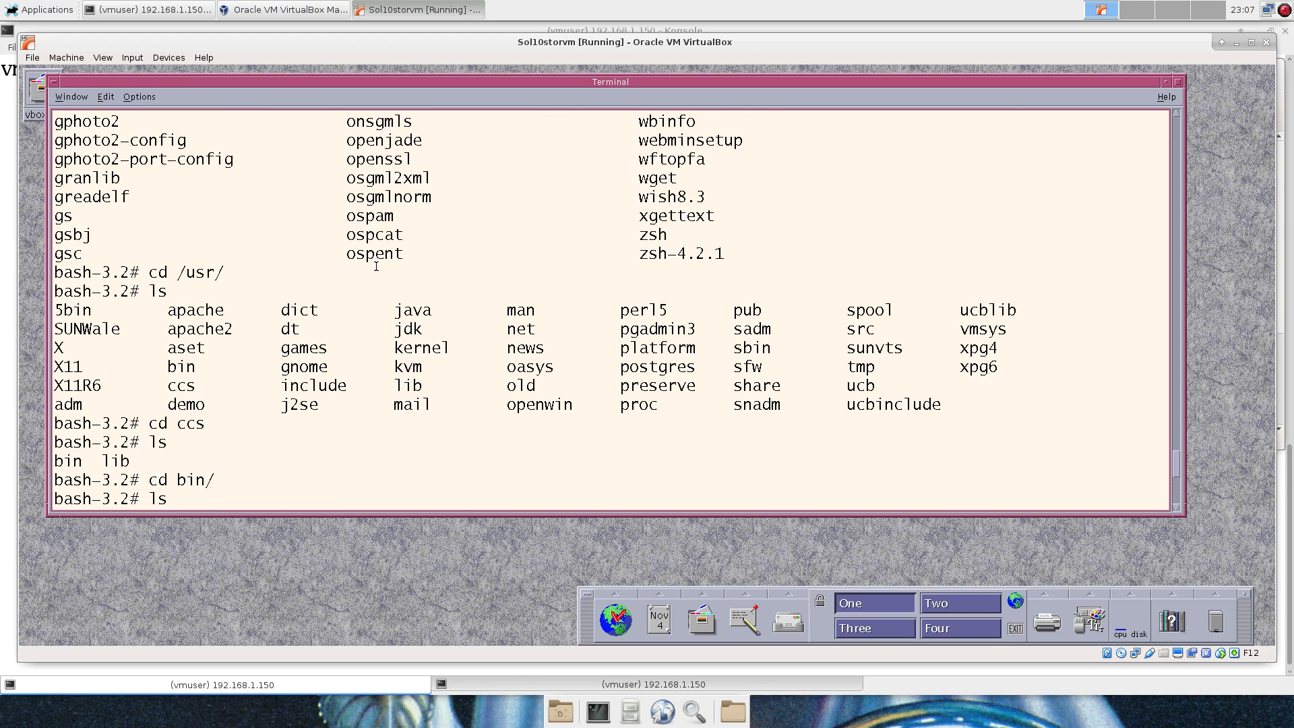
pyautogui.scroll(-1, 376, 267)
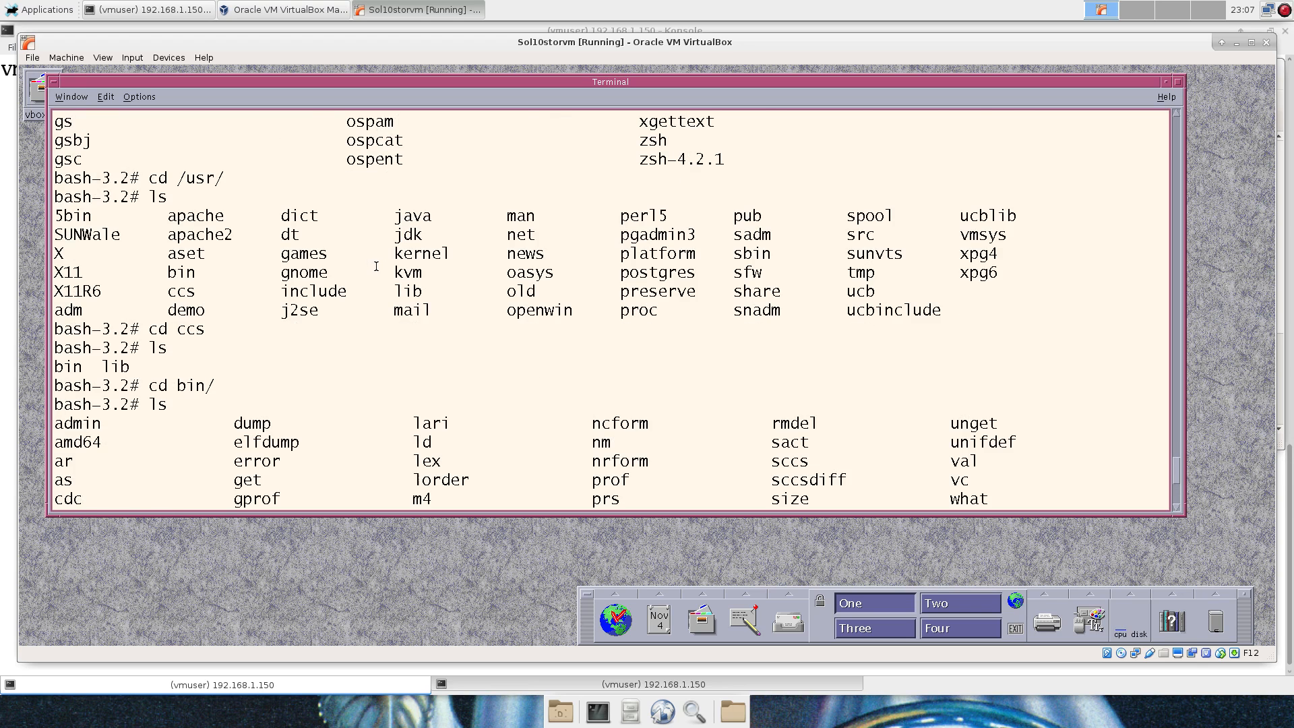
pyautogui.scroll(-3, 376, 266)
# Change to /opt and list it, showing SUNWits, SUNWmlib, VirtualBoxAdditions and ocm.
pyautogui.write('cd /opt/')
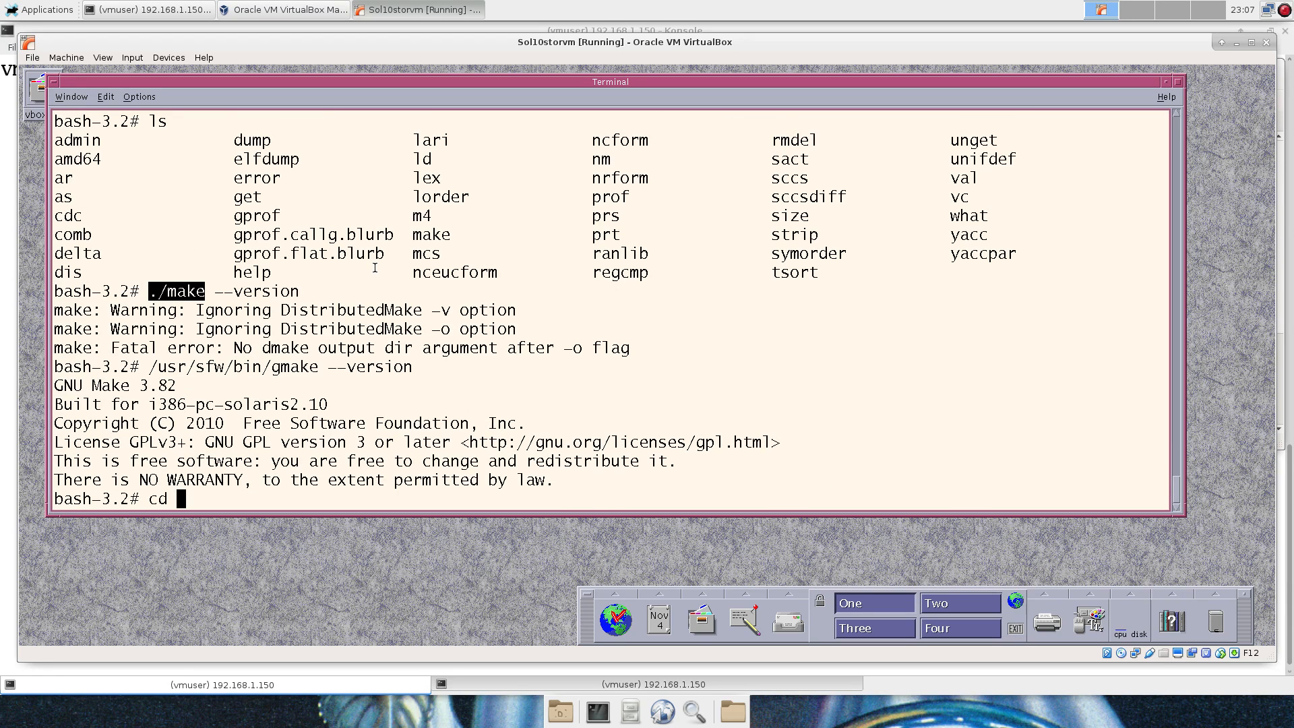
pyautogui.press('Return')
pyautogui.write('ls')
pyautogui.press('Return')
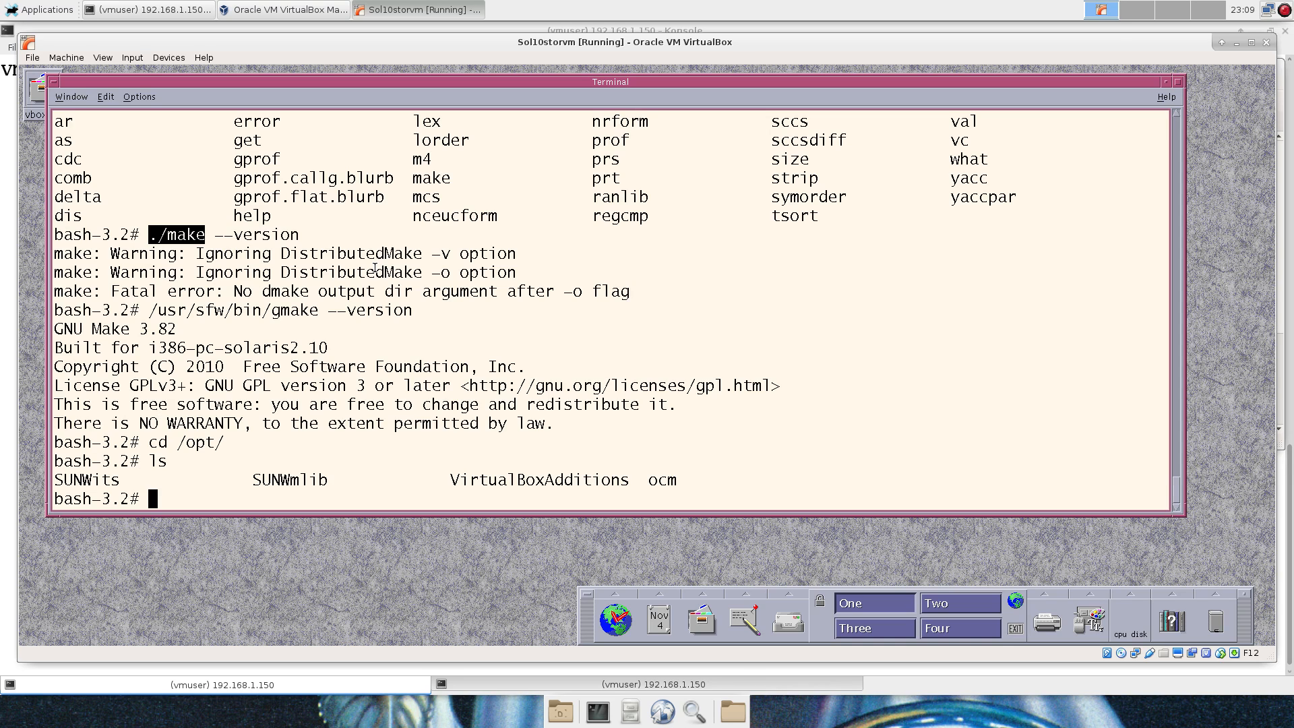
# List the root directory and create user simh with useradd -m simh.
pyautogui.write('cd /')
pyautogui.press('Return')
pyautogui.write('ls')
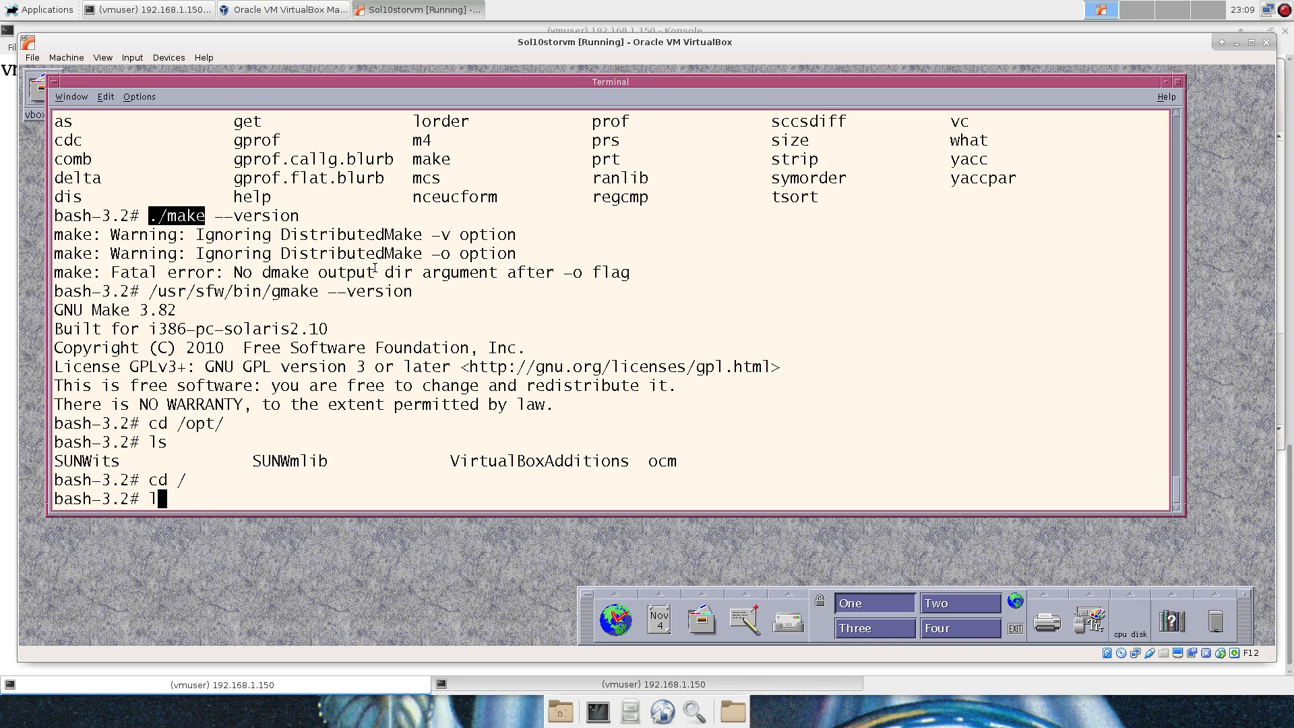
pyautogui.press('Return')
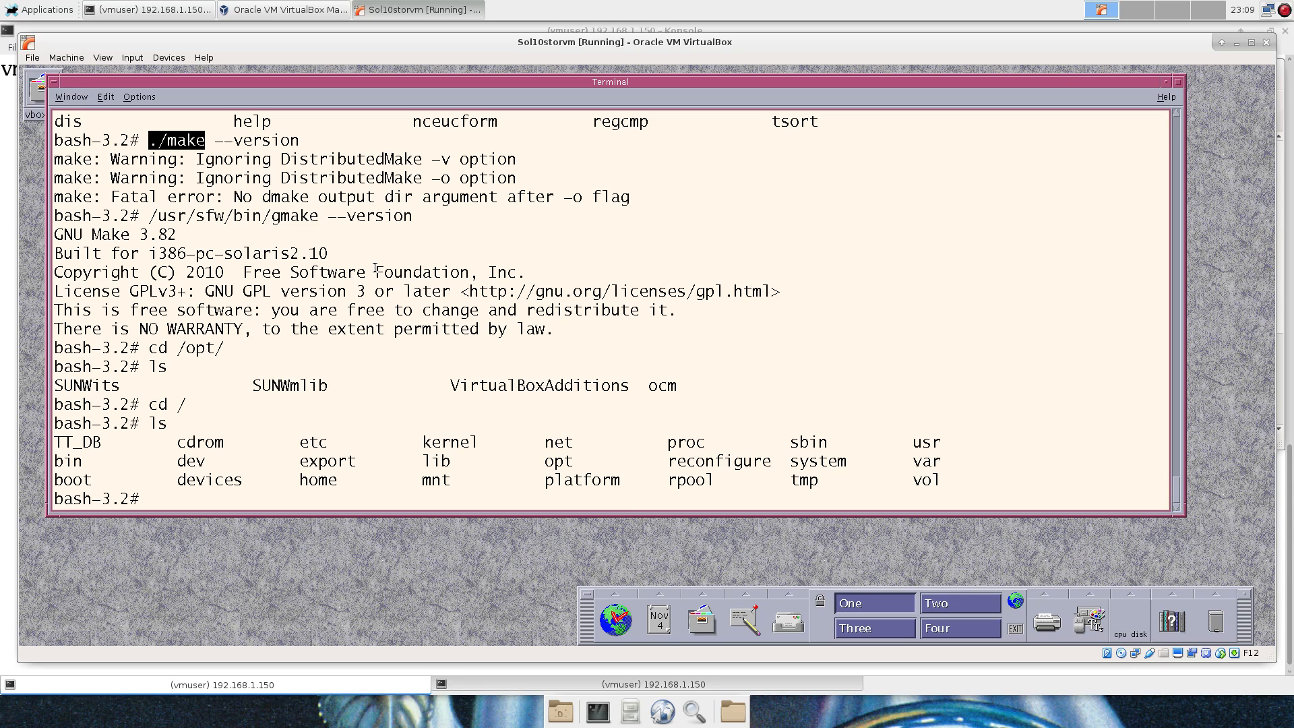
pyautogui.write('useradd -m simh')
pyautogui.press('Return')
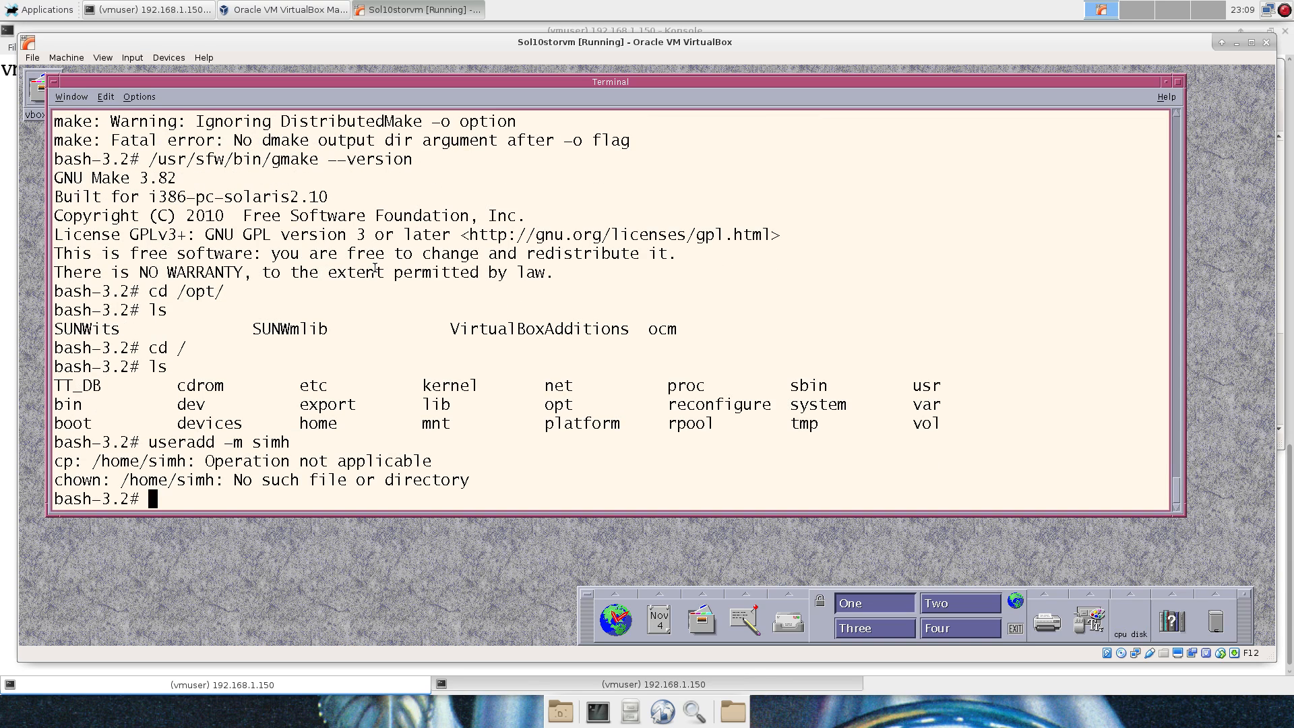
# Browse /export and /export/home to check for the new user's home folder.
pyautogui.write('cd /e')
pyautogui.press('BackSpace')
pyautogui.write('export/')
pyautogui.press('Return')
pyautogui.write('ls')
pyautogui.press('Return')
pyautogui.write('cd home/')
pyautogui.press('Return')
pyautogui.write('ls')
pyautogui.press('Return')
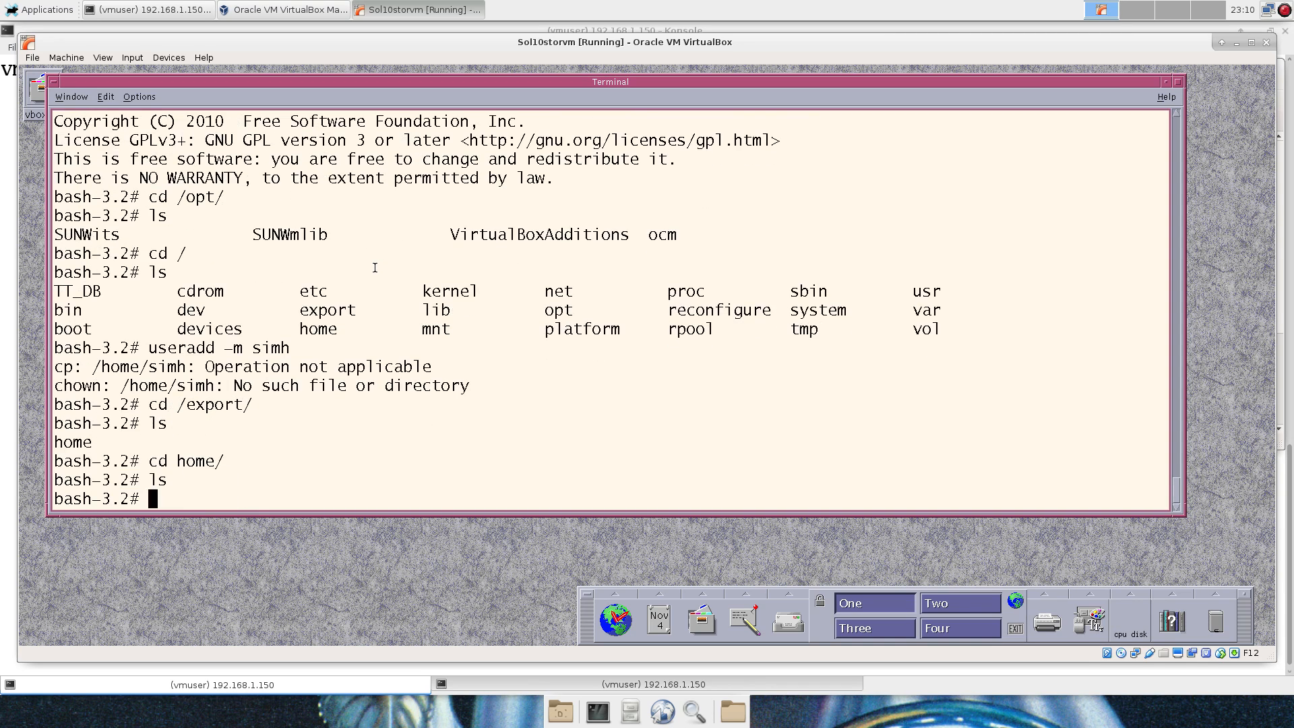
pyautogui.write('cd /')
pyautogui.press('Return')
pyautogui.write('ls')
pyautogui.press('Return')
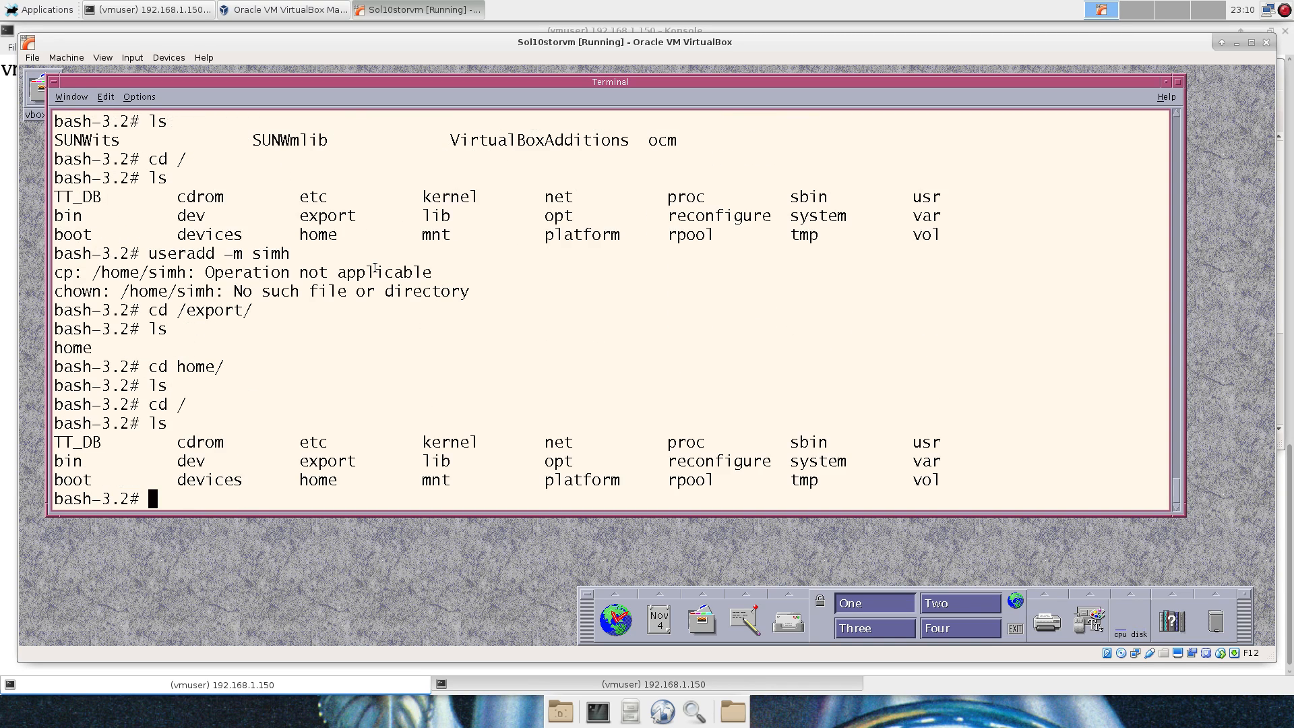
pyautogui.write('cd home/')
# Edit the recalled command into useradd -d /export/home/simh -m simh and run it.
pyautogui.press('BackSpace')
pyautogui.press('BackSpace')
pyautogui.press('BackSpace')
pyautogui.press('BackSpace')
pyautogui.press('BackSpace')
pyautogui.press('BackSpace')
pyautogui.press('BackSpace')
pyautogui.press('BackSpace')
pyautogui.press('Up')
pyautogui.press('Up')
pyautogui.press('Up')
pyautogui.press('Up')
pyautogui.press('Up')
pyautogui.press('Up')
pyautogui.press('Up')
pyautogui.press('Left')
pyautogui.press('Left')
pyautogui.press('Left')
pyautogui.press('Left')
pyautogui.press('Left')
pyautogui.press('Left')
pyautogui.press('Left')
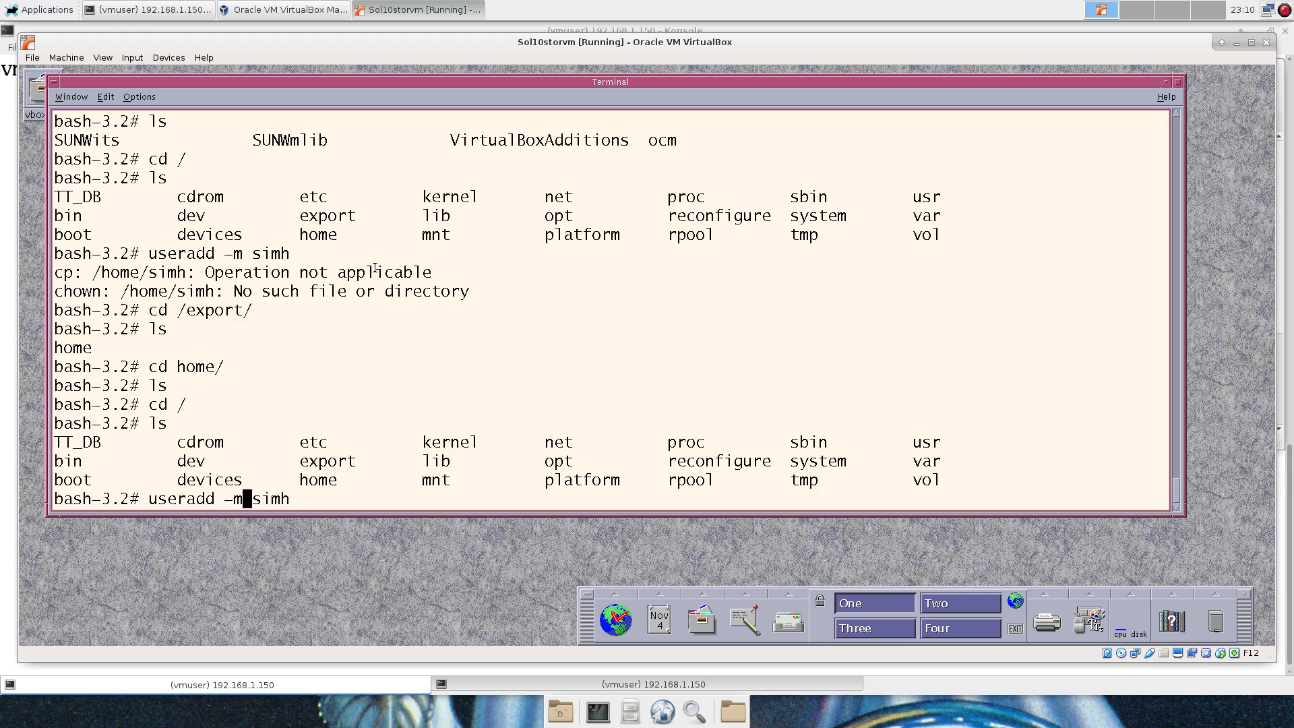
pyautogui.write('-d /export/')
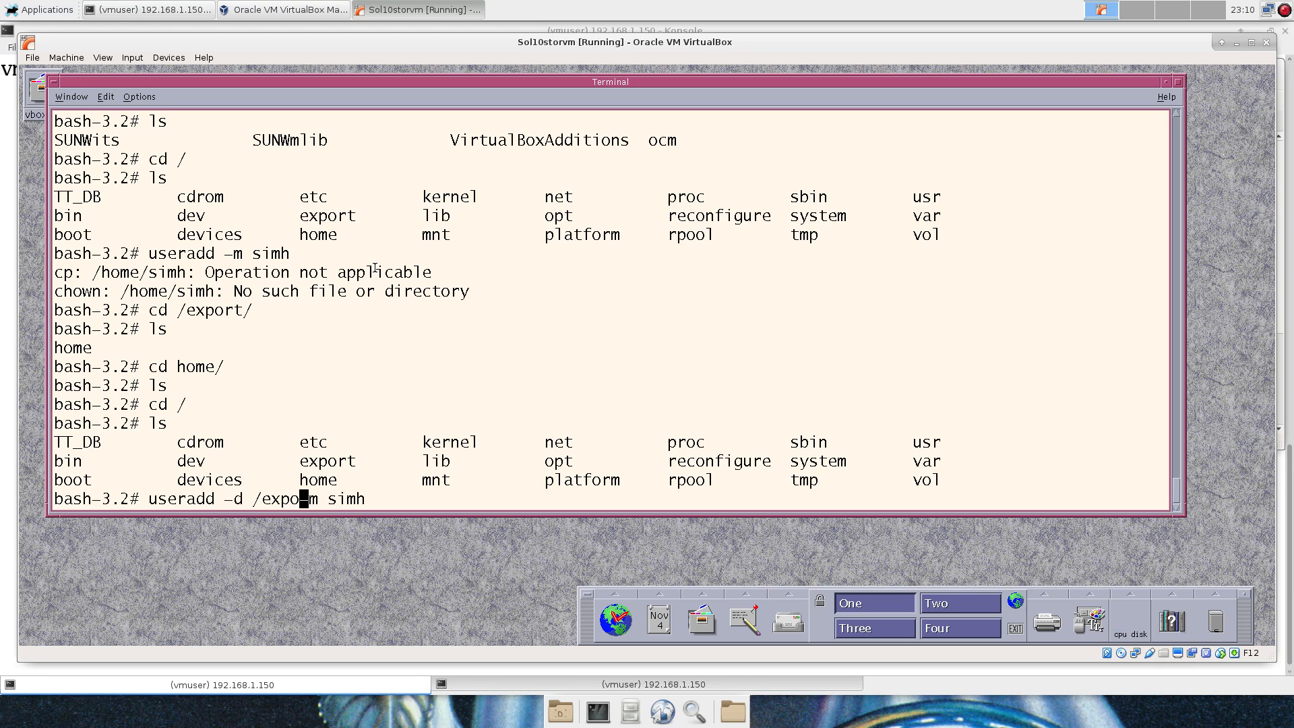
pyautogui.write('home/-m si')
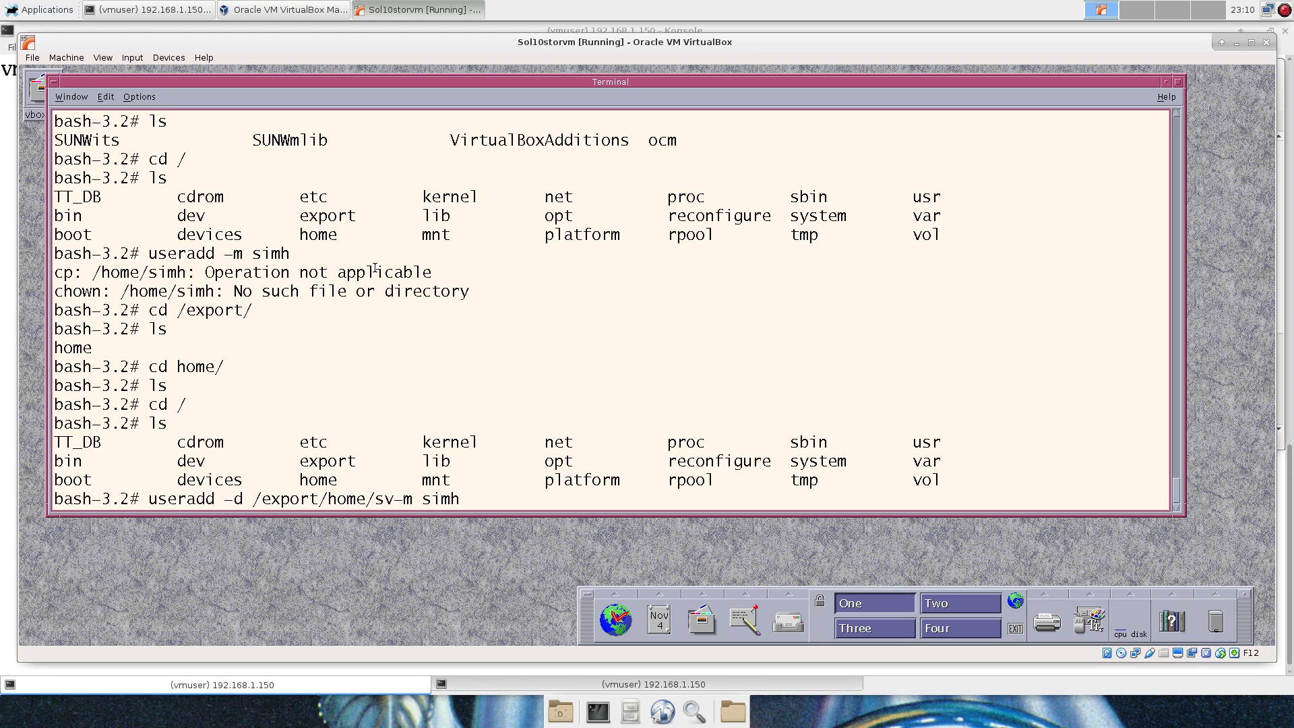
pyautogui.press('BackSpace')
pyautogui.press('BackSpace')
pyautogui.write('simh')
pyautogui.press('Return')
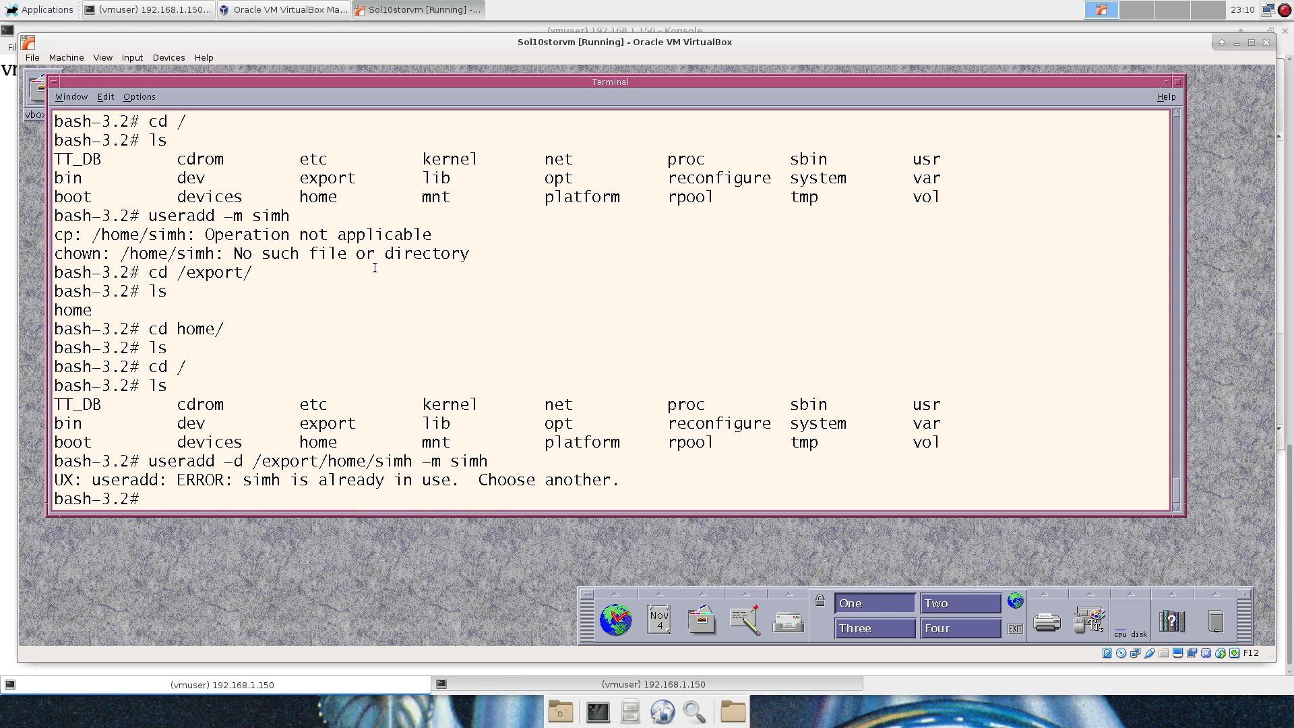
pyautogui.press('Up')
pyautogui.press('Left')
pyautogui.press('Left')
pyautogui.press('Left')
pyautogui.press('Return')
# Delete user simh, recreate it with home /export/home/simh, and change to /etc.
pyautogui.write('use')
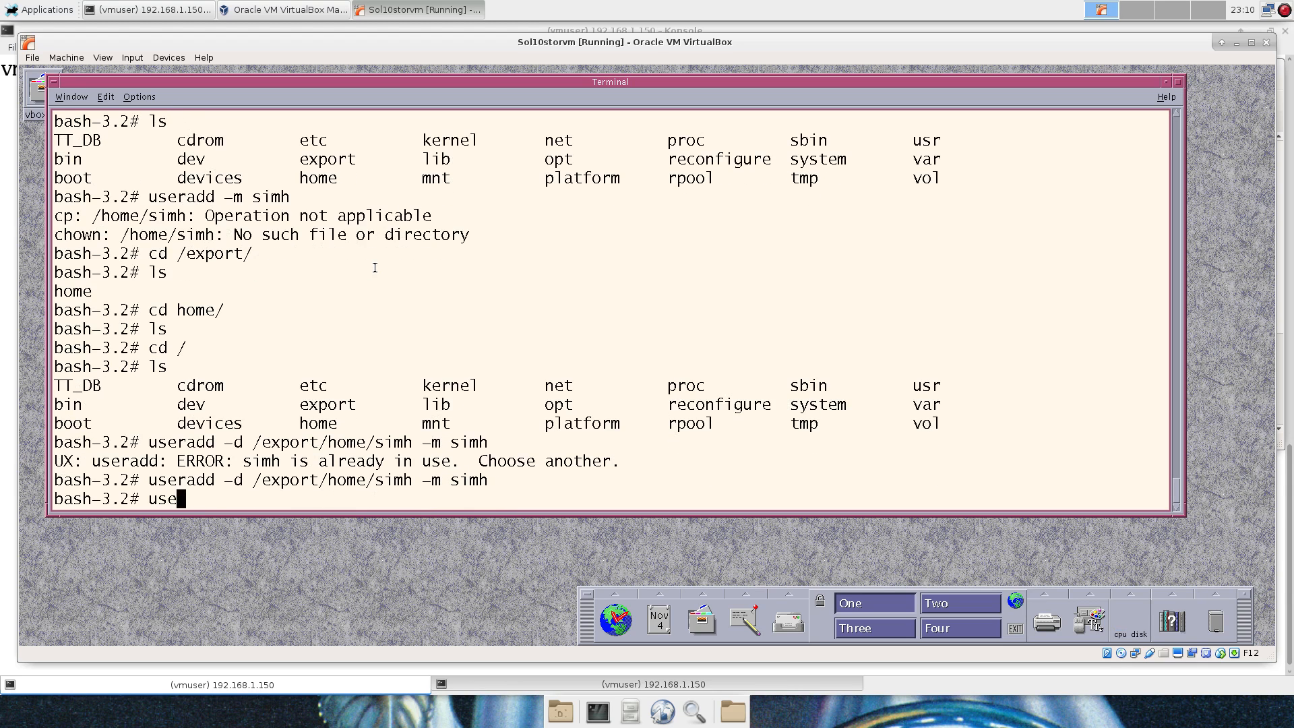
pyautogui.write('rdel simh')
pyautogui.press('Return')
pyautogui.press('Up')
pyautogui.press('Up')
pyautogui.press('Return')
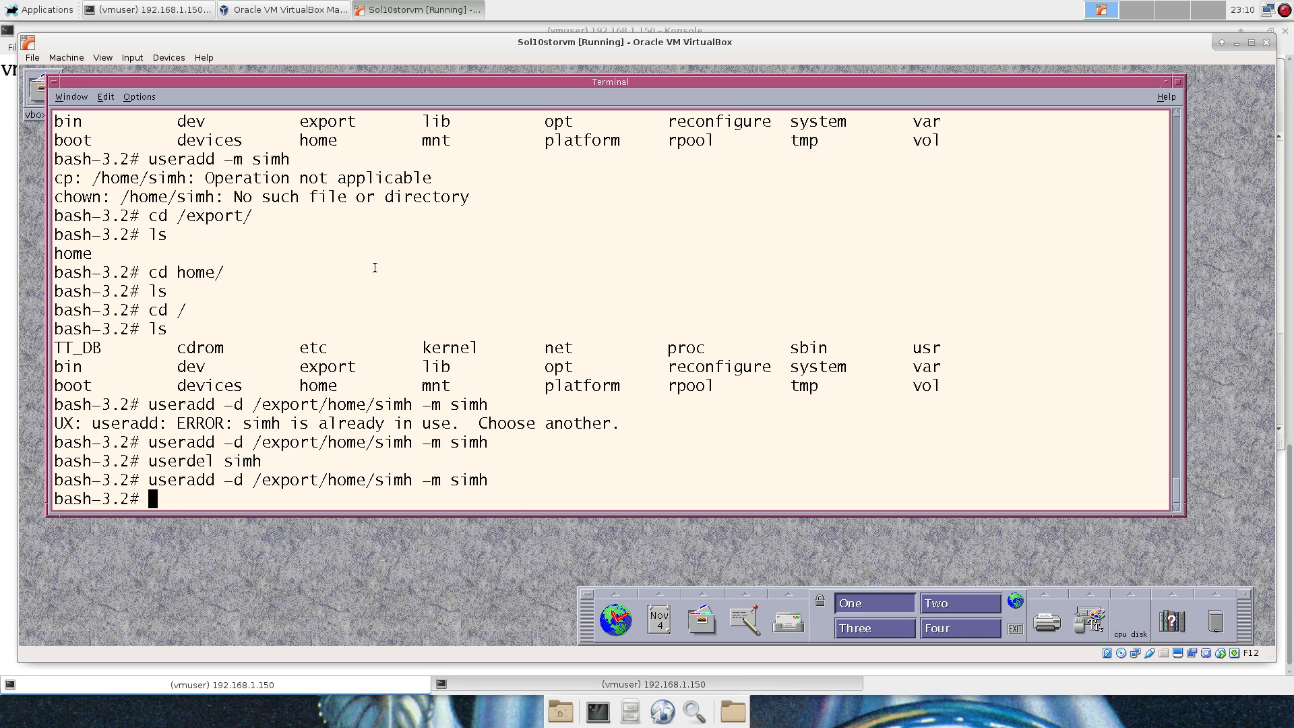
pyautogui.write('cd /etc')
pyautogui.press('Return')
# List /etc, then run svcs to show every service with its current state.
pyautogui.write('ls')
pyautogui.press('Return')
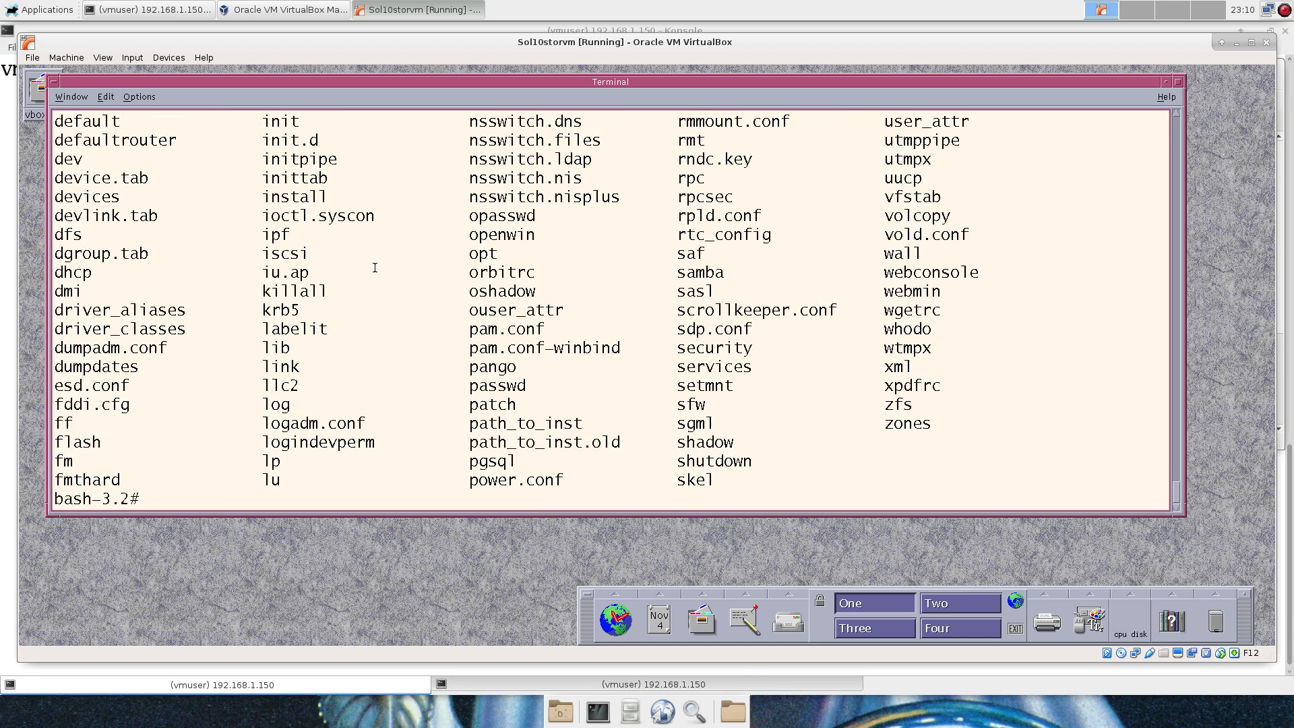
pyautogui.write('svca')
pyautogui.press('BackSpace')
pyautogui.press('Tab')
pyautogui.press('Tab')
pyautogui.press('Tab')
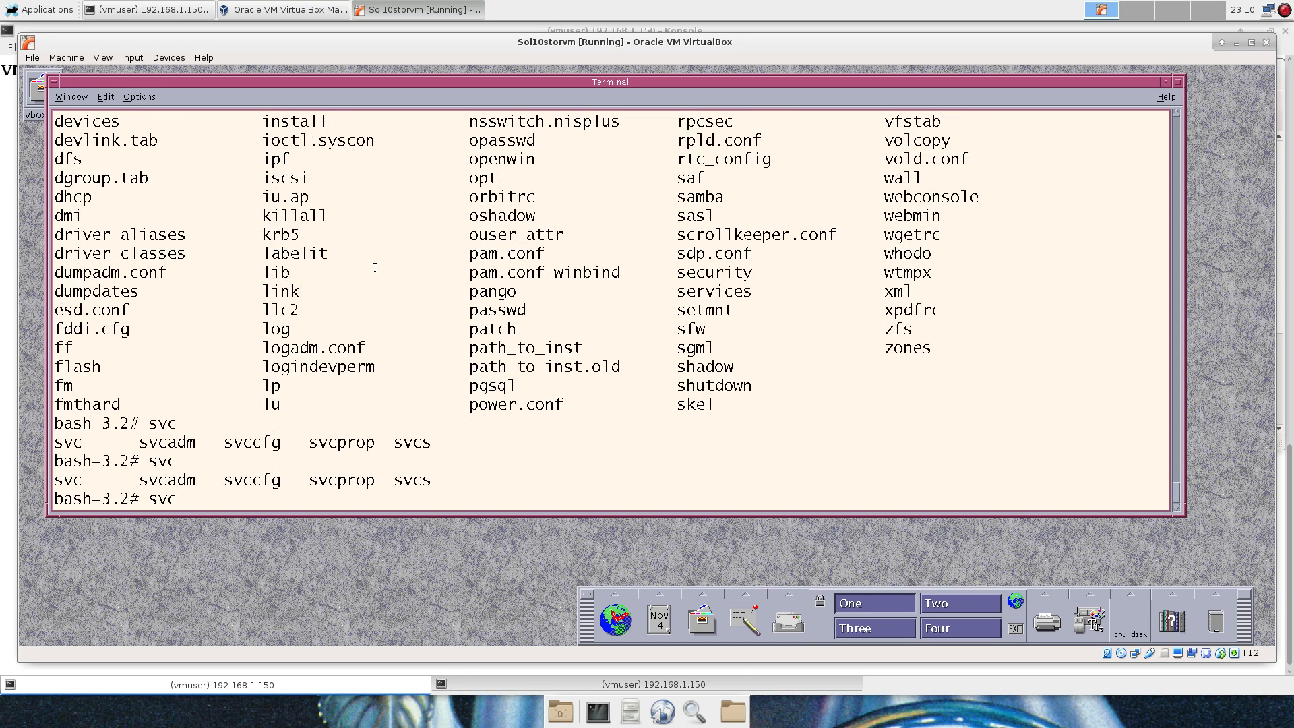
pyautogui.write('ad')
pyautogui.press('BackSpace')
pyautogui.press('BackSpace')
pyautogui.write('s')
pyautogui.press('Return')
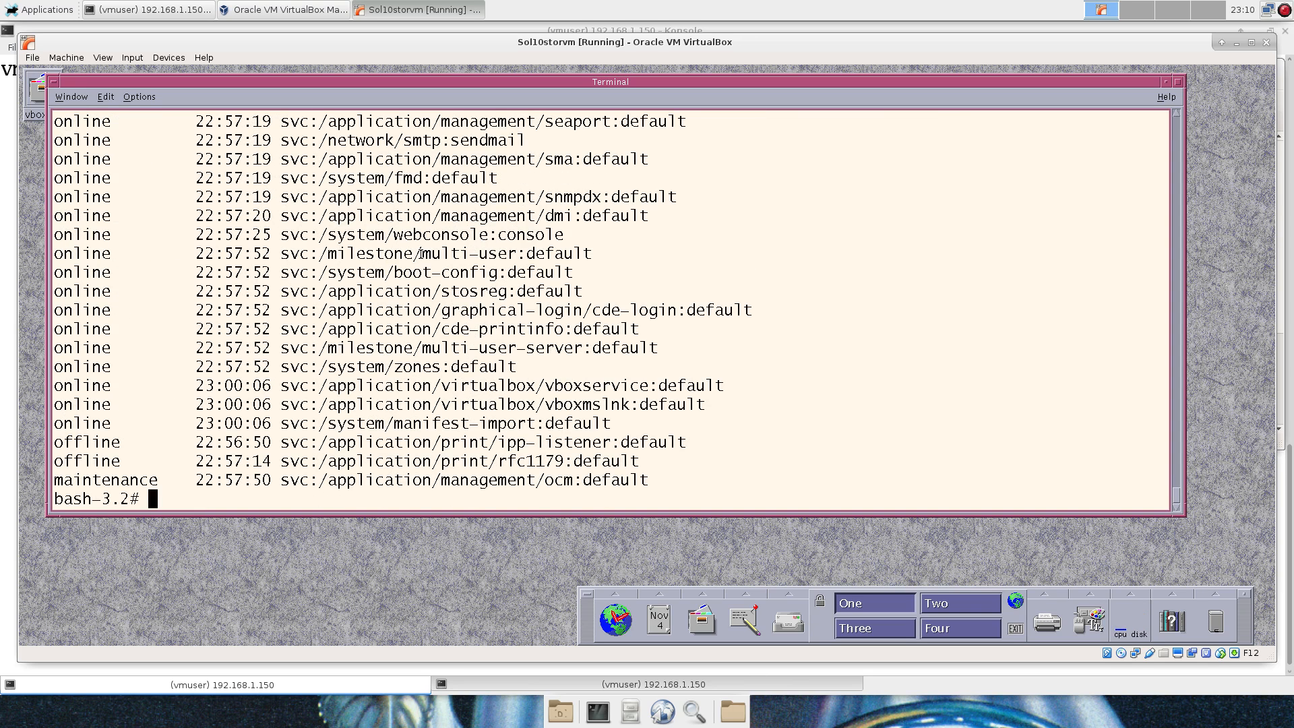
# Scroll back through the service list, then edit the command line to svcadm help.
pyautogui.scroll(15, 422, 253)
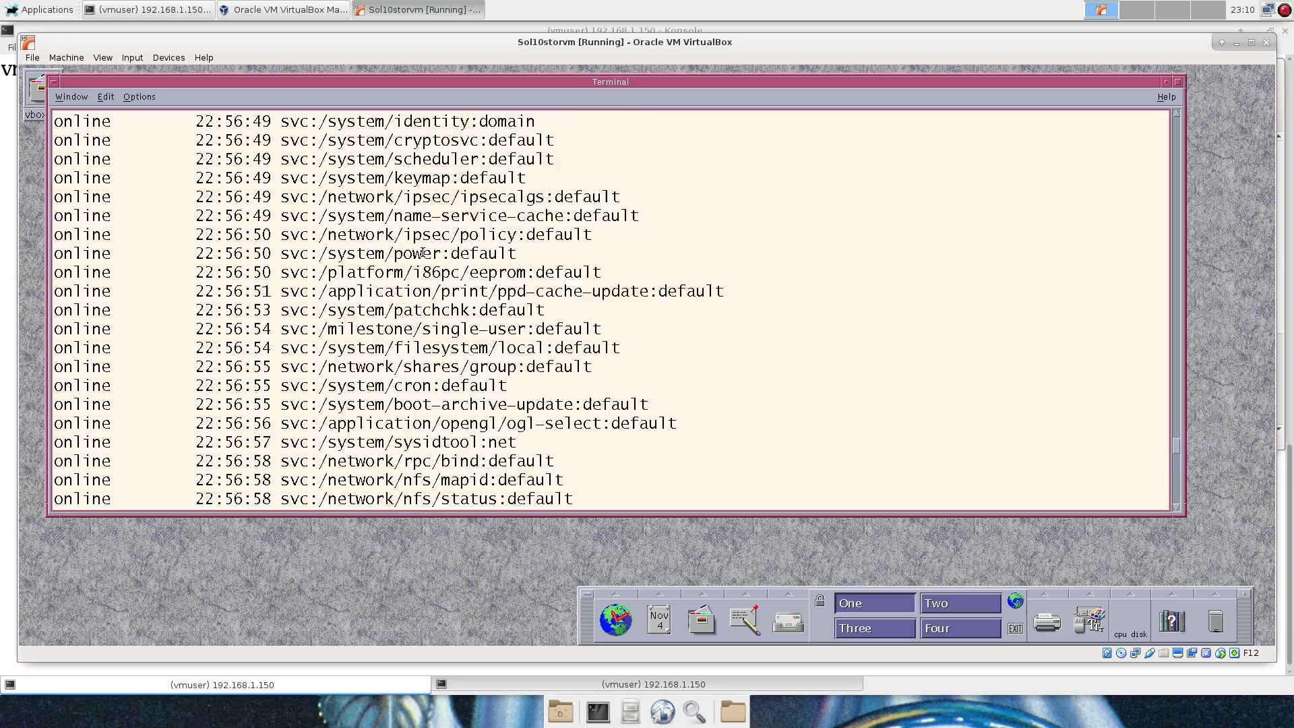
pyautogui.scroll(12, 422, 253)
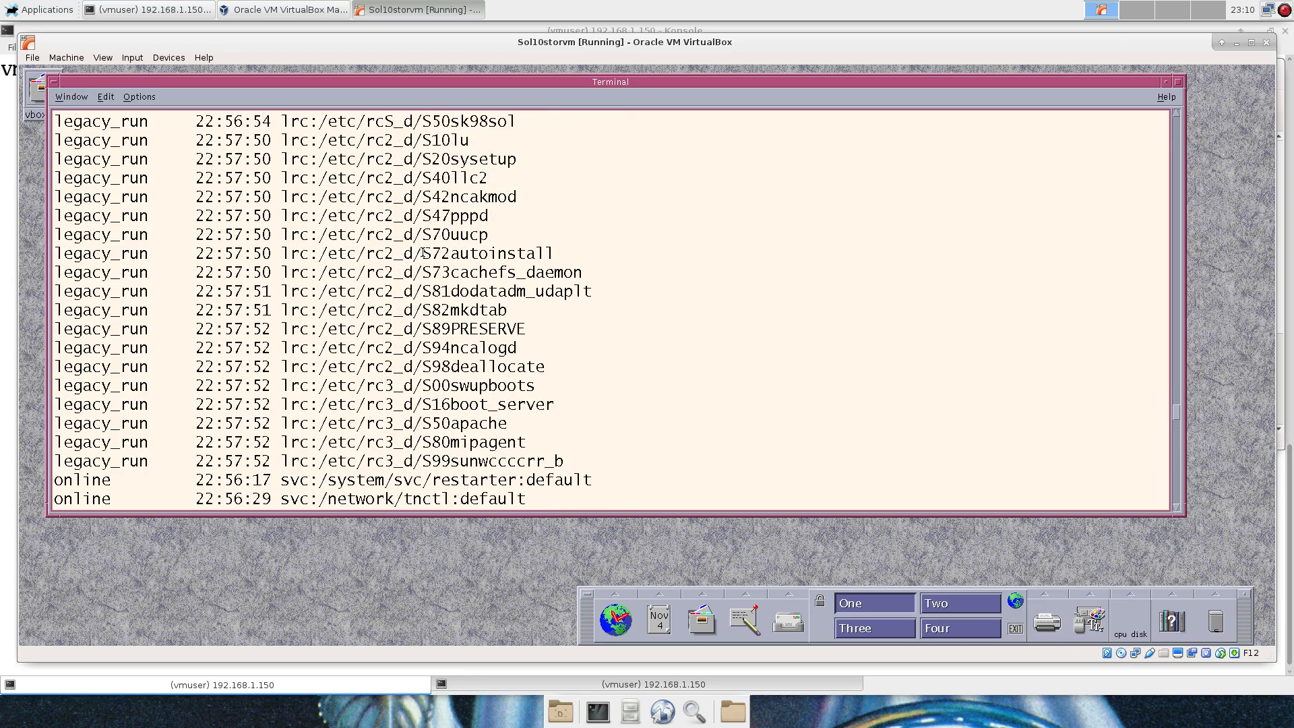
pyautogui.scroll(-5, 423, 253)
pyautogui.scroll(8, 423, 253)
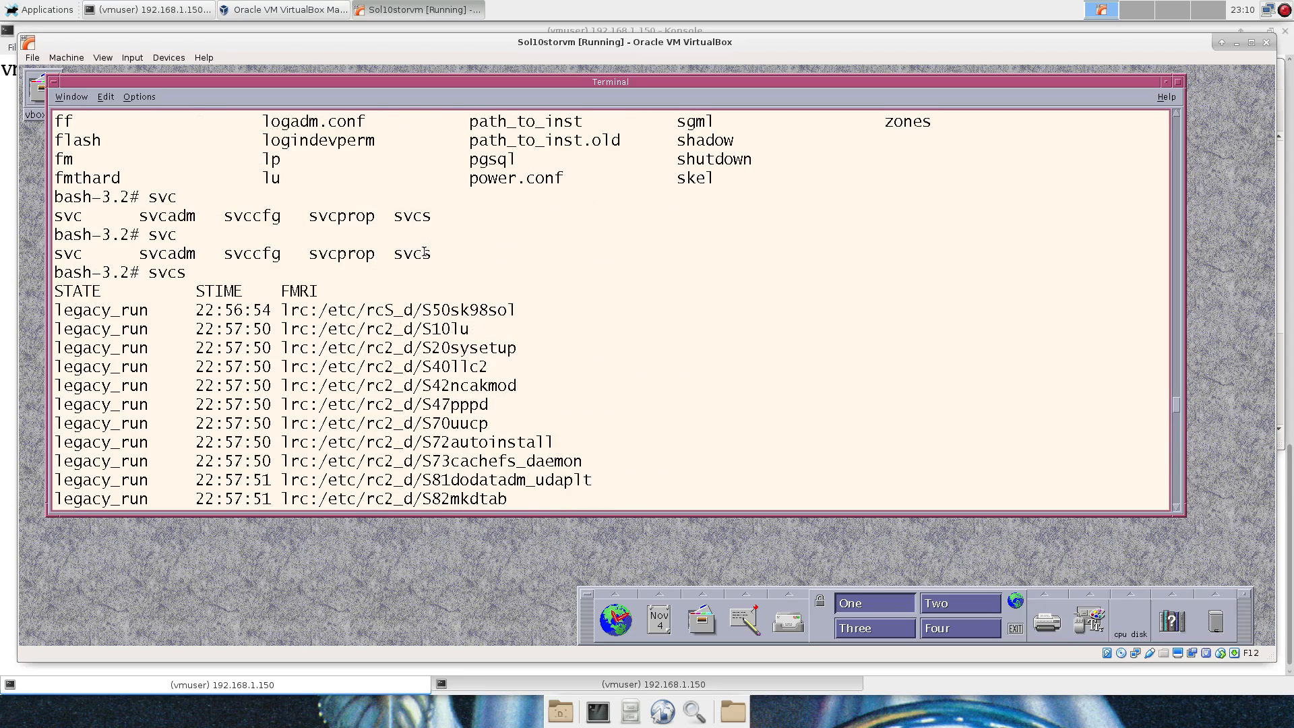
pyautogui.scroll(-5, 424, 254)
pyautogui.press('Up')
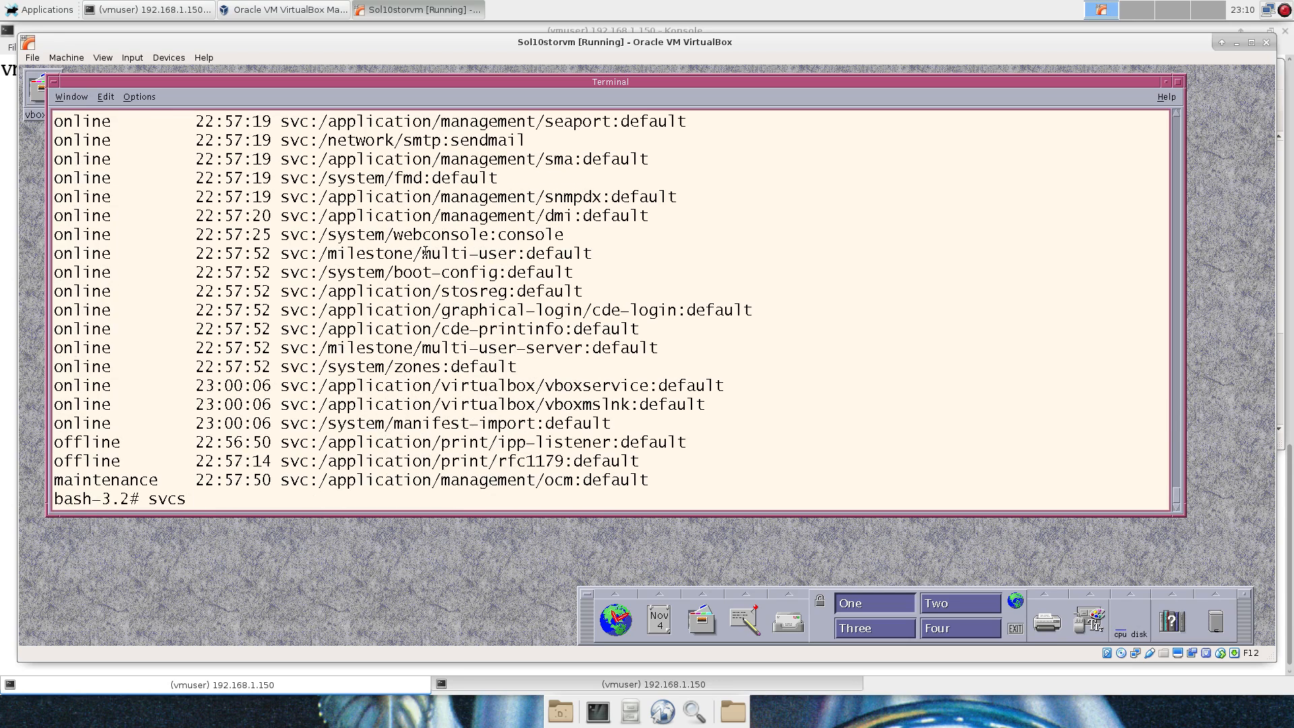
pyautogui.press('BackSpace')
pyautogui.write('adm')
pyautogui.write(' help')
# Show the svcadm usage help, then enable the service with svcadm enable telnet.
pyautogui.press('Return')
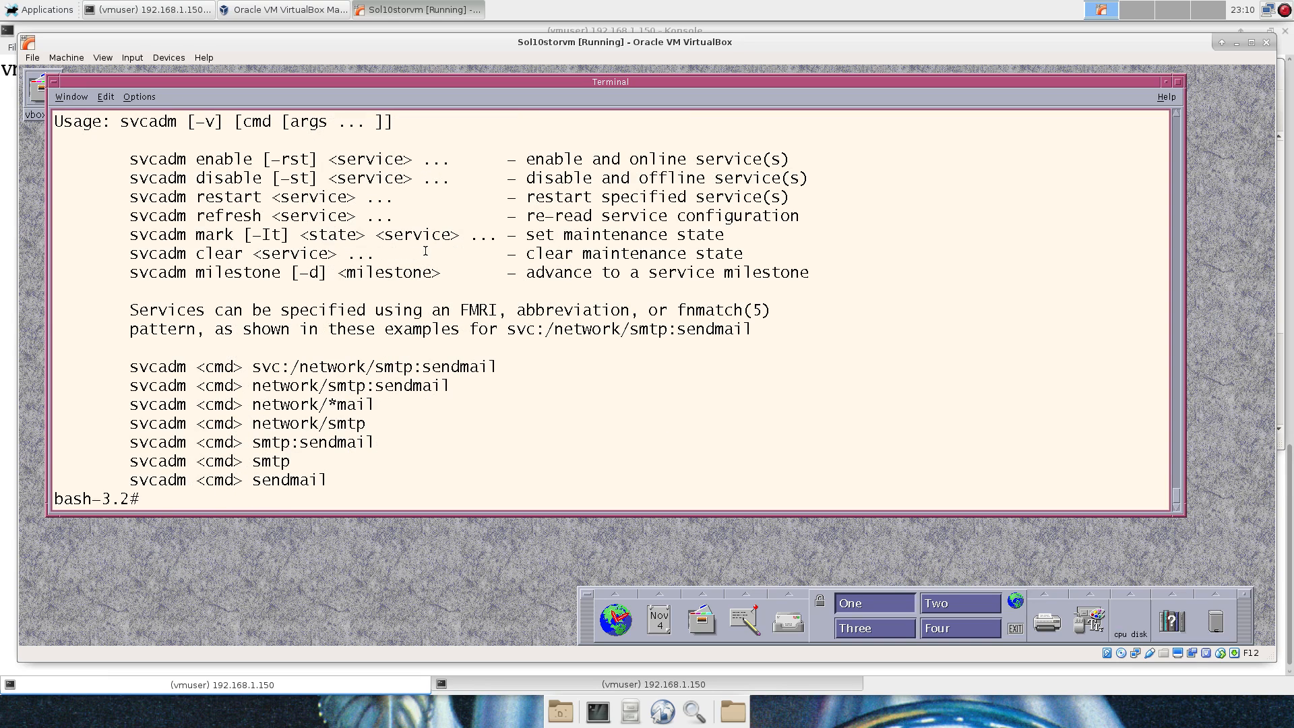
pyautogui.press('Up')
pyautogui.press('Up')
pyautogui.press('Left')
pyautogui.press('Left')
pyautogui.press('Left')
pyautogui.press('Left')
pyautogui.press('Left')
pyautogui.press('Left')
pyautogui.press('Right')
pyautogui.press('Right')
pyautogui.write('enb')
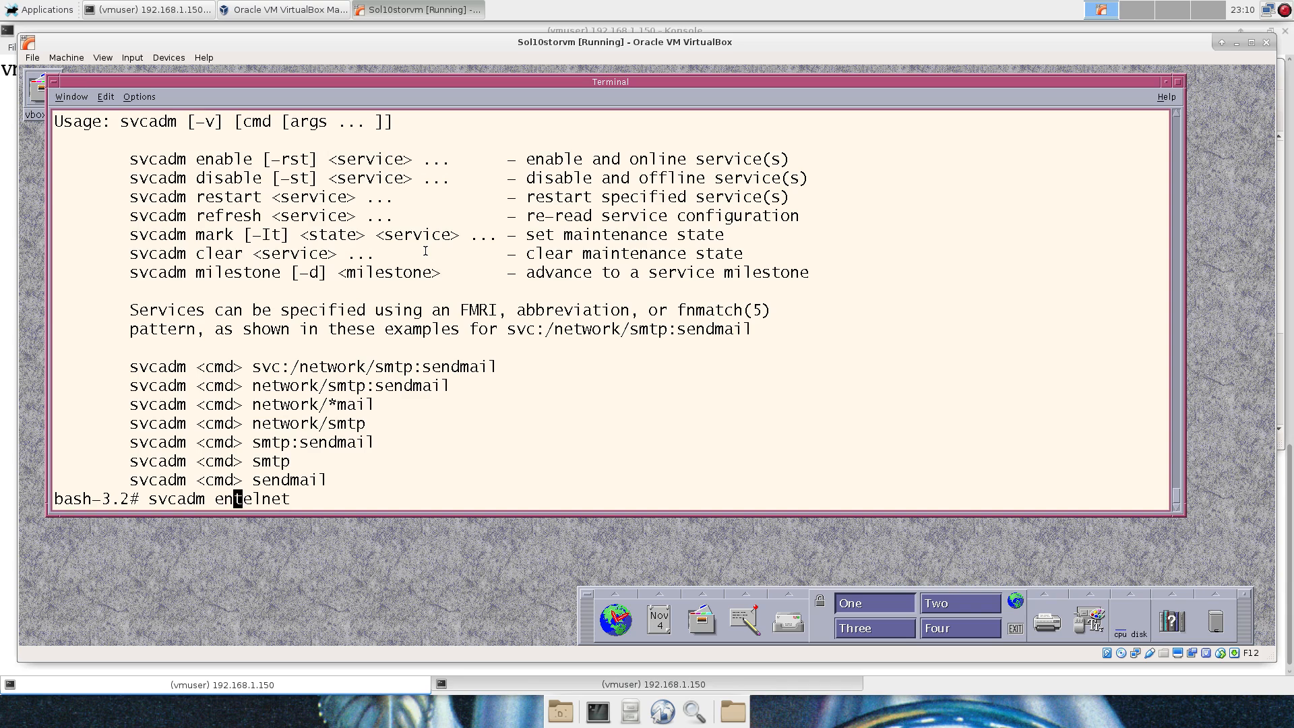
pyautogui.press('BackSpace')
pyautogui.write('able')
pyautogui.press('Return')
# Test telnet 0 as root, which refuses the login, then clear the terminal.
pyautogui.write('telnet 0')
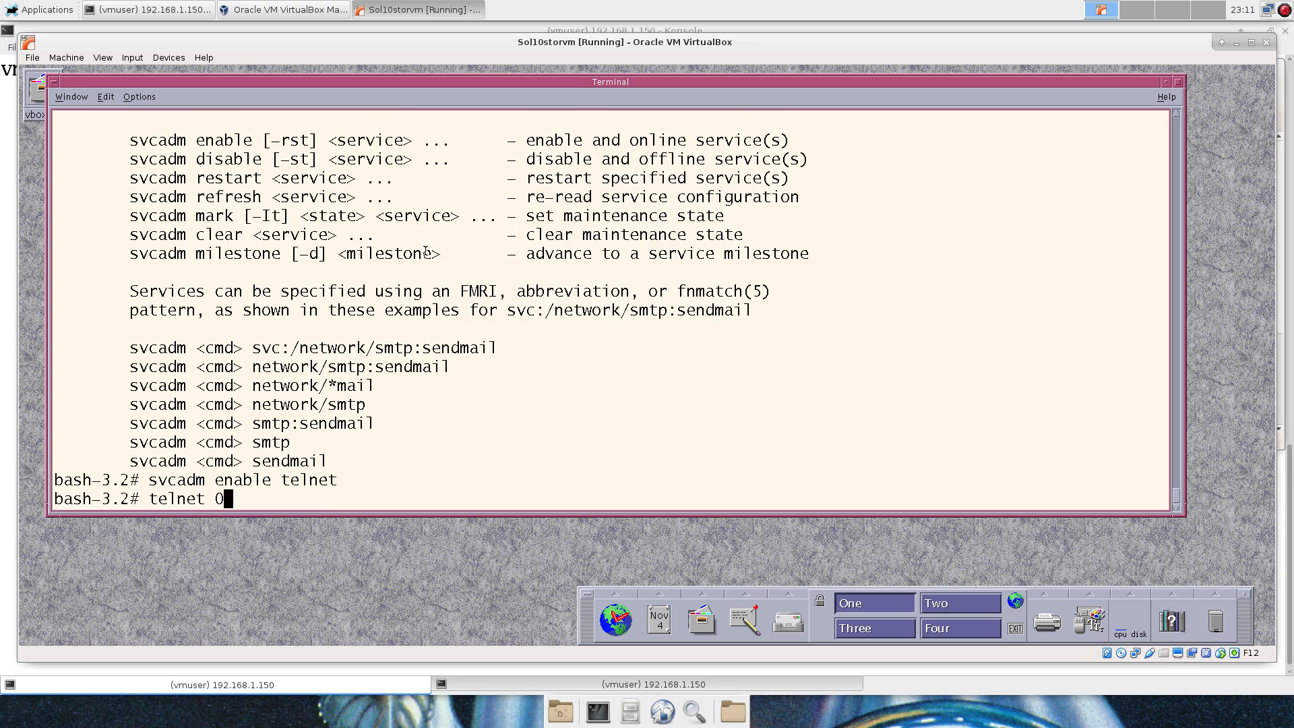
pyautogui.press('Return')
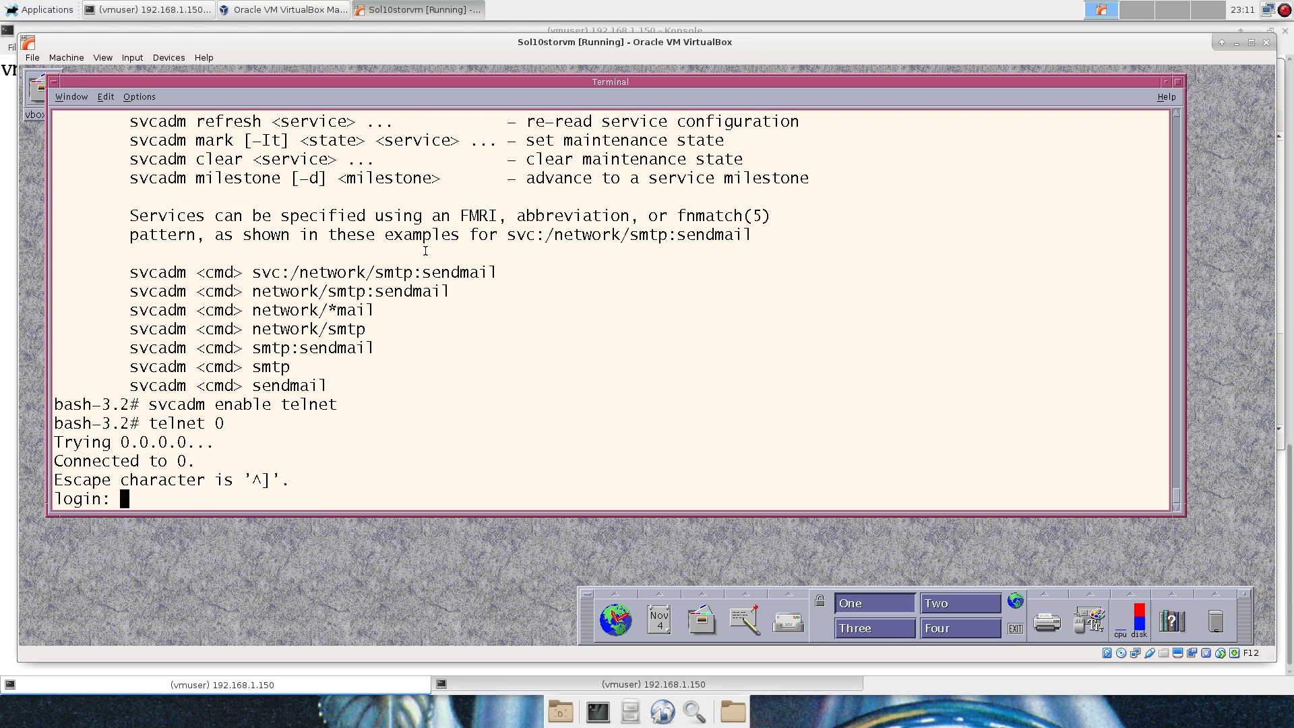
pyautogui.write('root')
pyautogui.press('Return')
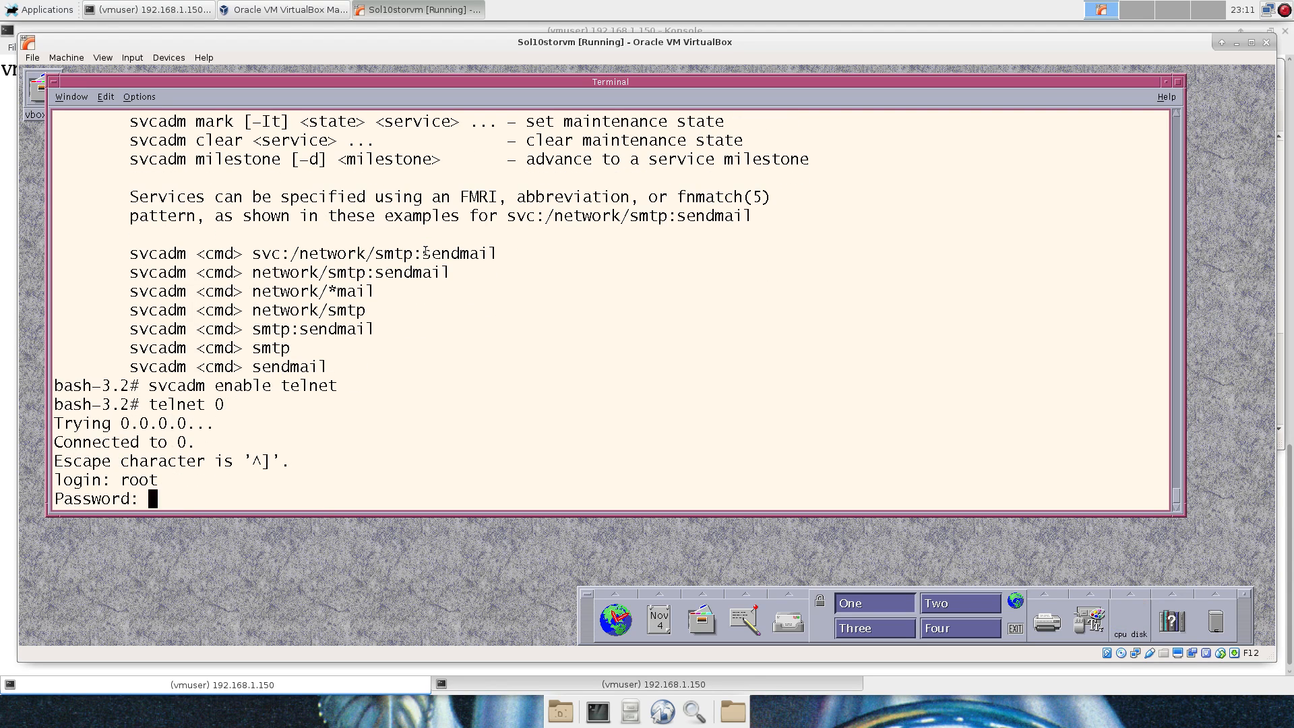
pyautogui.press('Return')
pyautogui.write('clea')
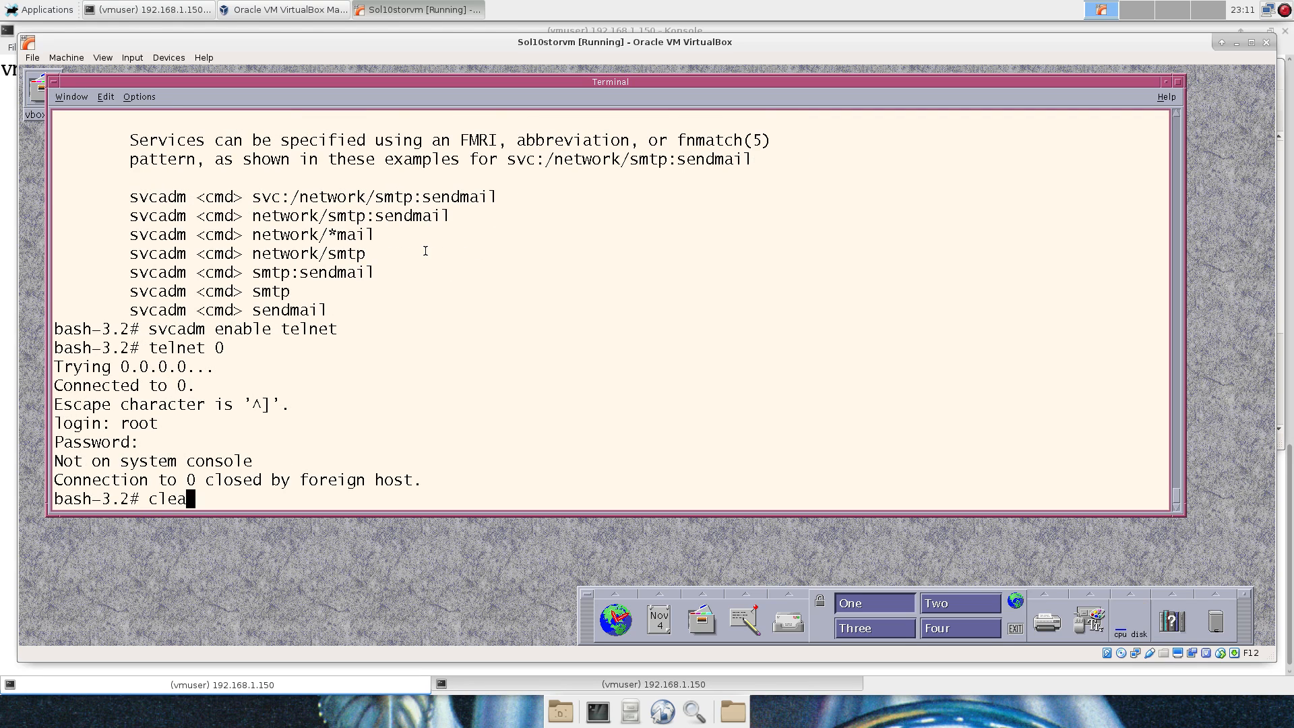
pyautogui.write('r')
pyautogui.press('Return')
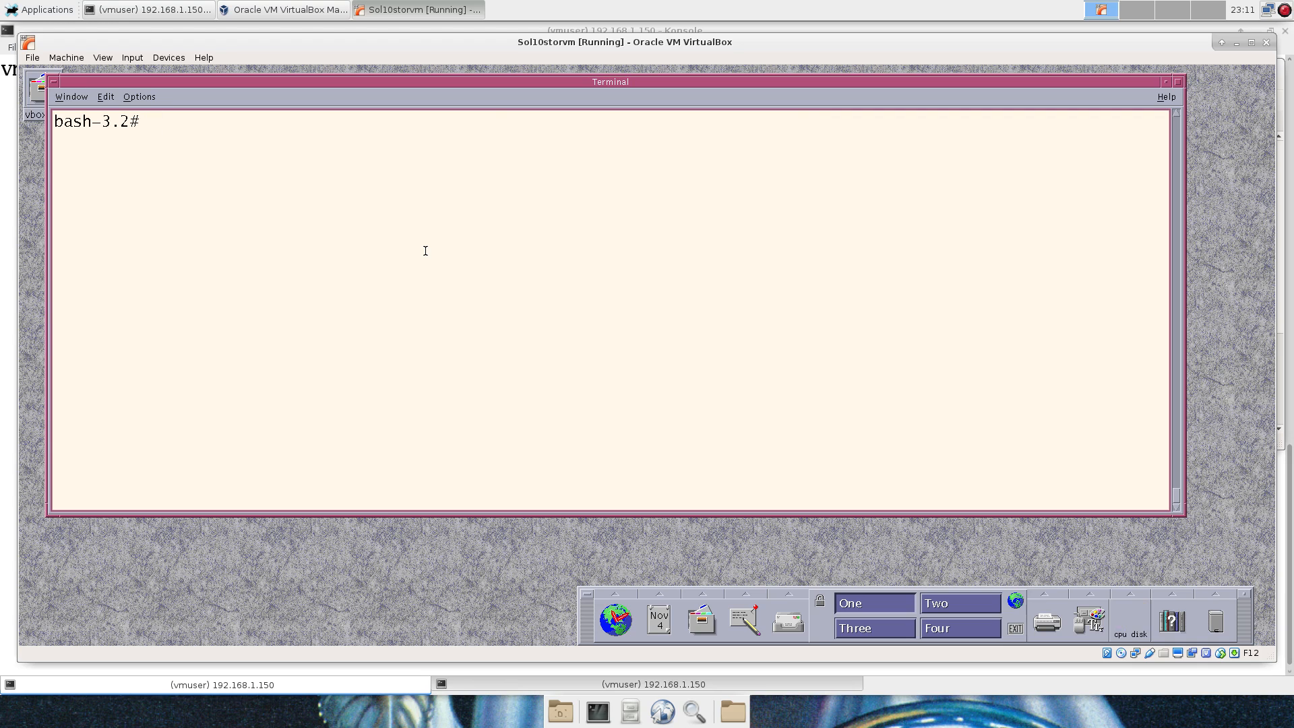
# Change the recalled svcadm enable telnet to svcadm disable telnet and run it.
pyautogui.press('Up')
pyautogui.press('Up')
pyautogui.press('Up')
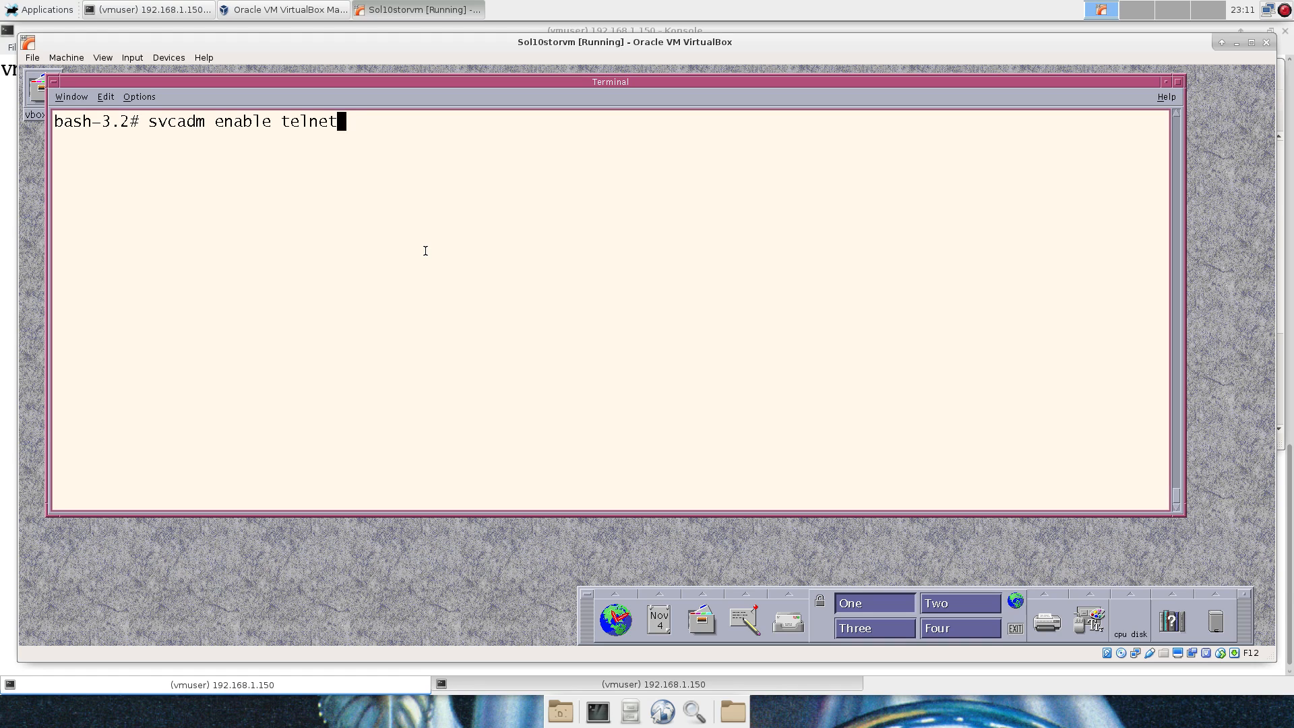
pyautogui.press('Left')
pyautogui.press('Left')
pyautogui.press('Left')
pyautogui.press('Left')
pyautogui.press('Left')
pyautogui.press('Left')
pyautogui.press('Left')
pyautogui.press('Left')
pyautogui.press('BackSpace')
pyautogui.press('BackSpace')
pyautogui.press('BackSpace')
pyautogui.press('BackSpace')
pyautogui.press('BackSpace')
pyautogui.write('dis')
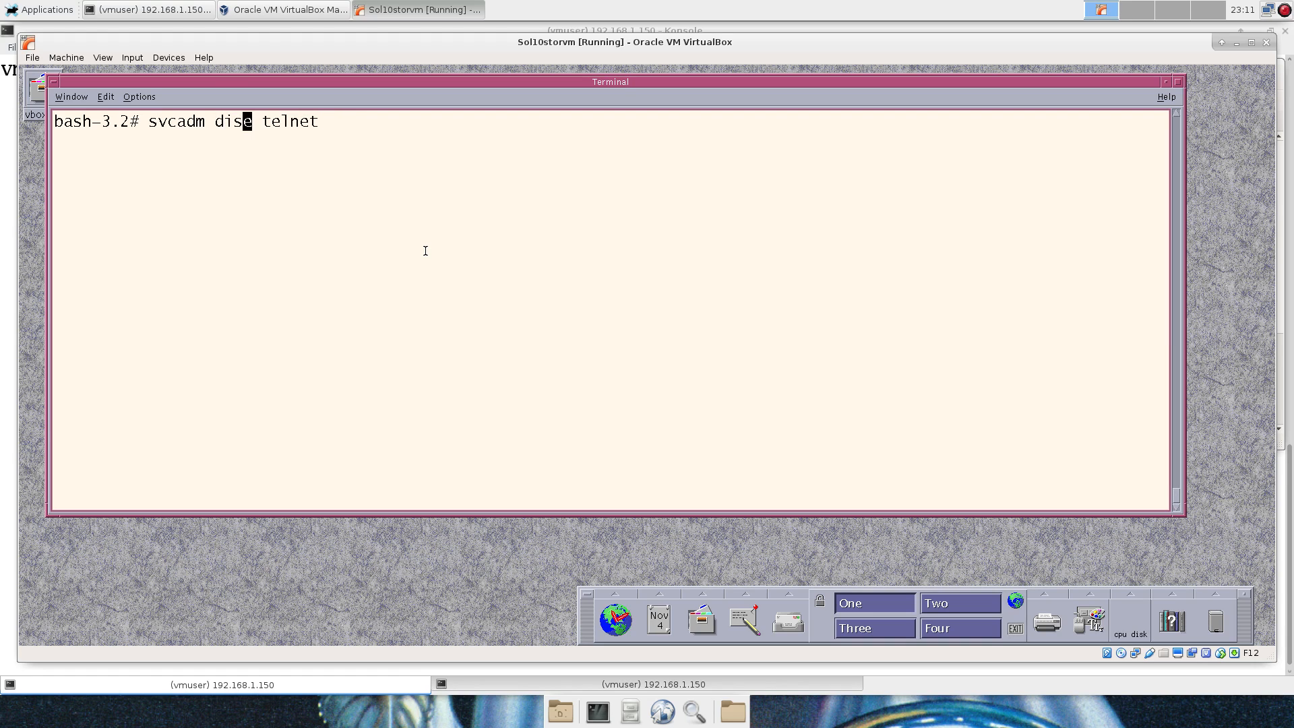
pyautogui.write('abl')
pyautogui.press('Return')
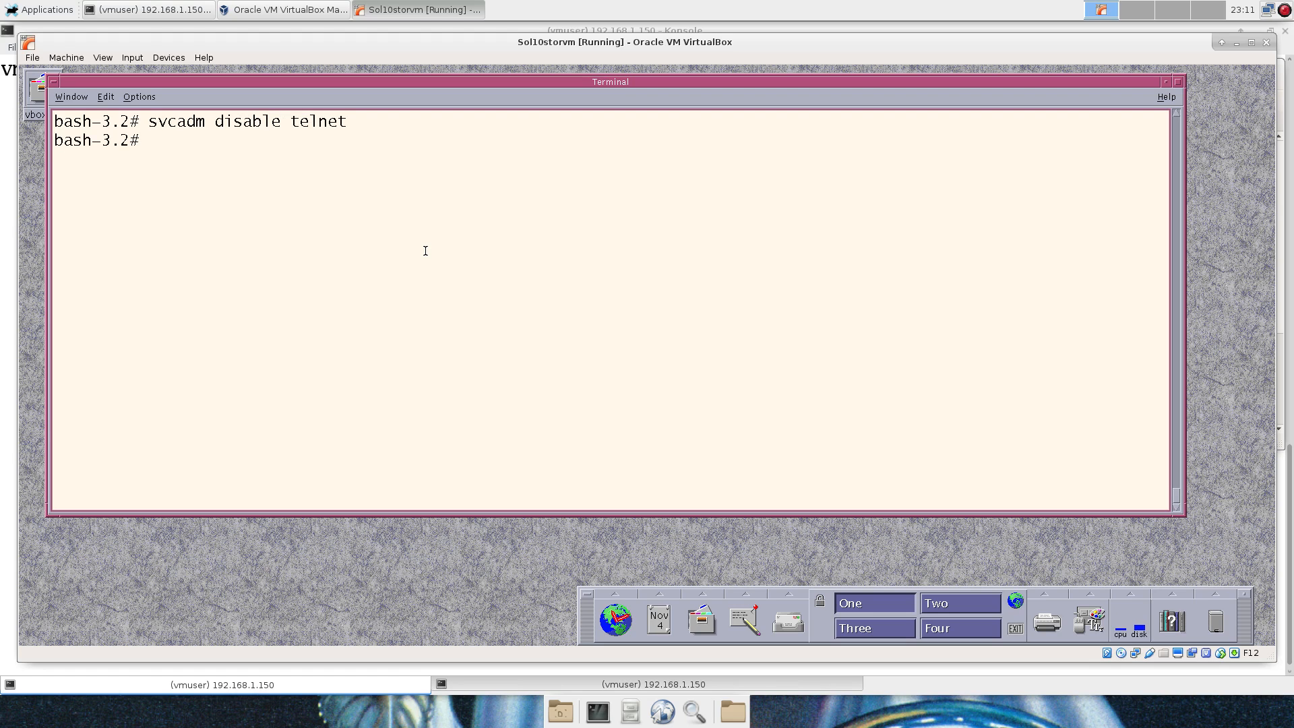